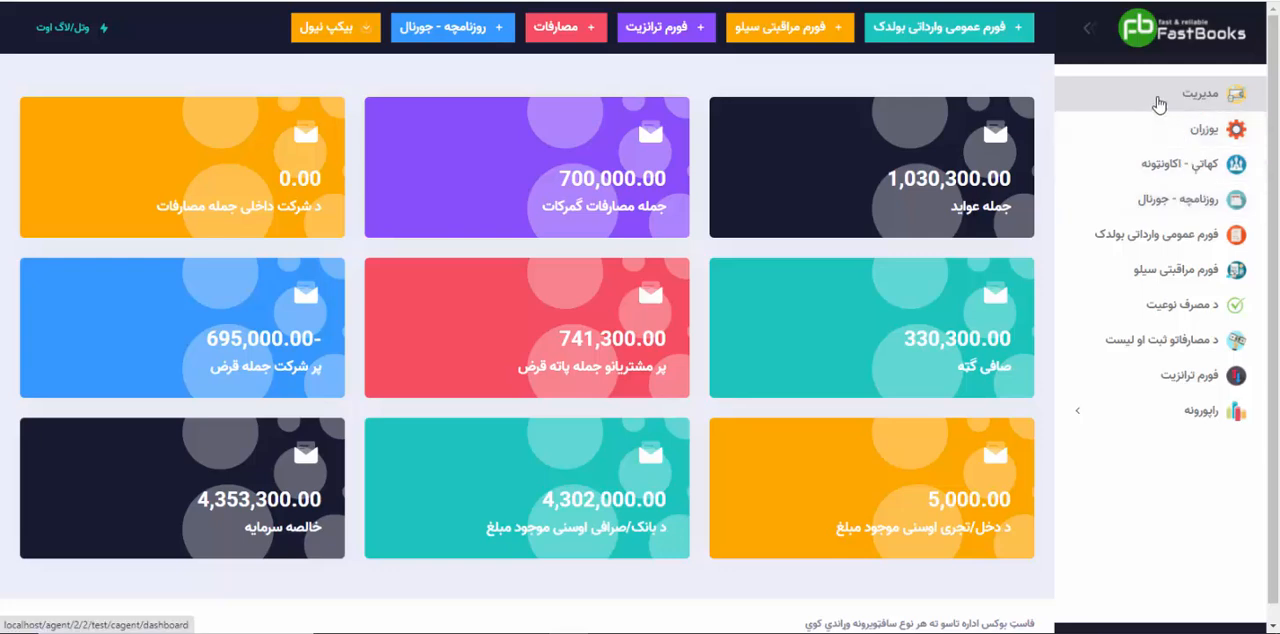
# Step: Examine the dashboard totals for revenue, customs expenses, internal company expenses, customer debts and company debts
pyautogui.moveTo(886, 178); pyautogui.dragTo(1012, 180)
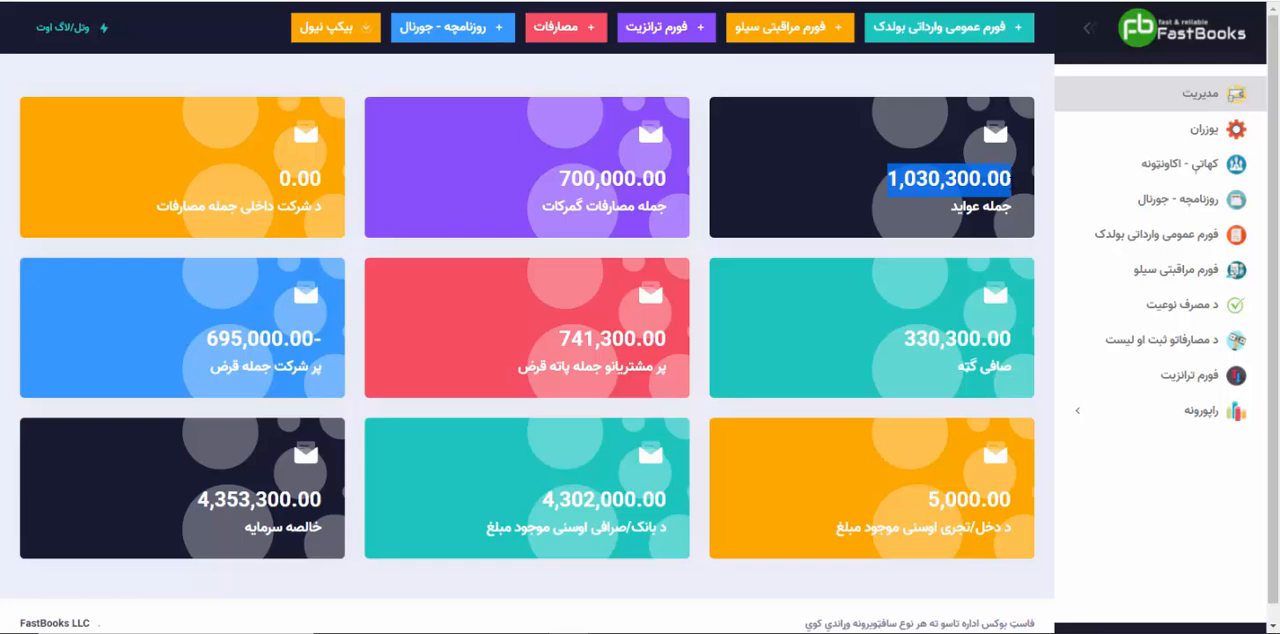
pyautogui.moveTo(558, 178); pyautogui.dragTo(667, 178)
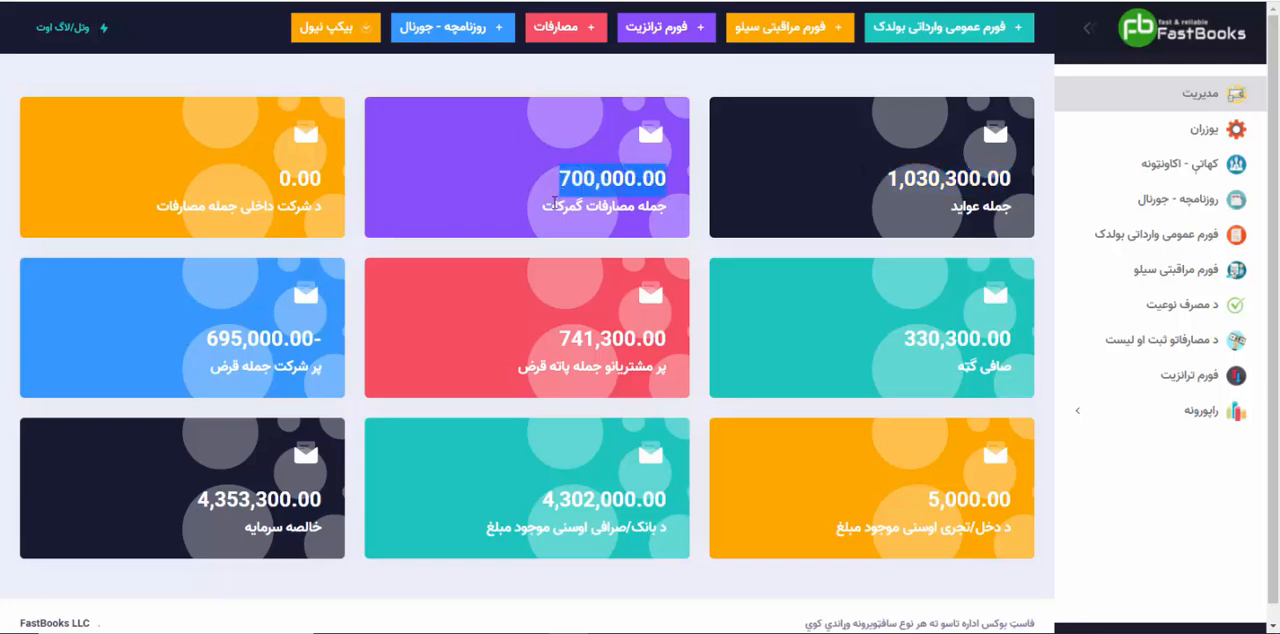
pyautogui.click(565, 178)
pyautogui.moveTo(280, 178); pyautogui.dragTo(318, 178)
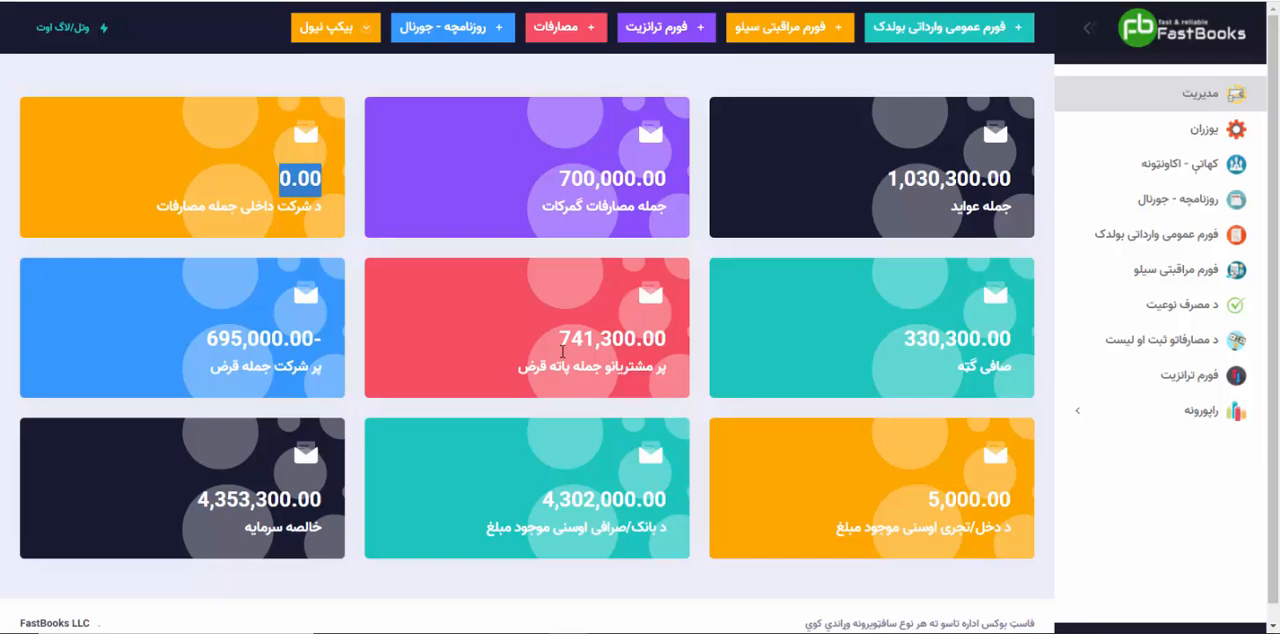
pyautogui.moveTo(558, 340); pyautogui.dragTo(648, 336)
pyautogui.click(648, 336)
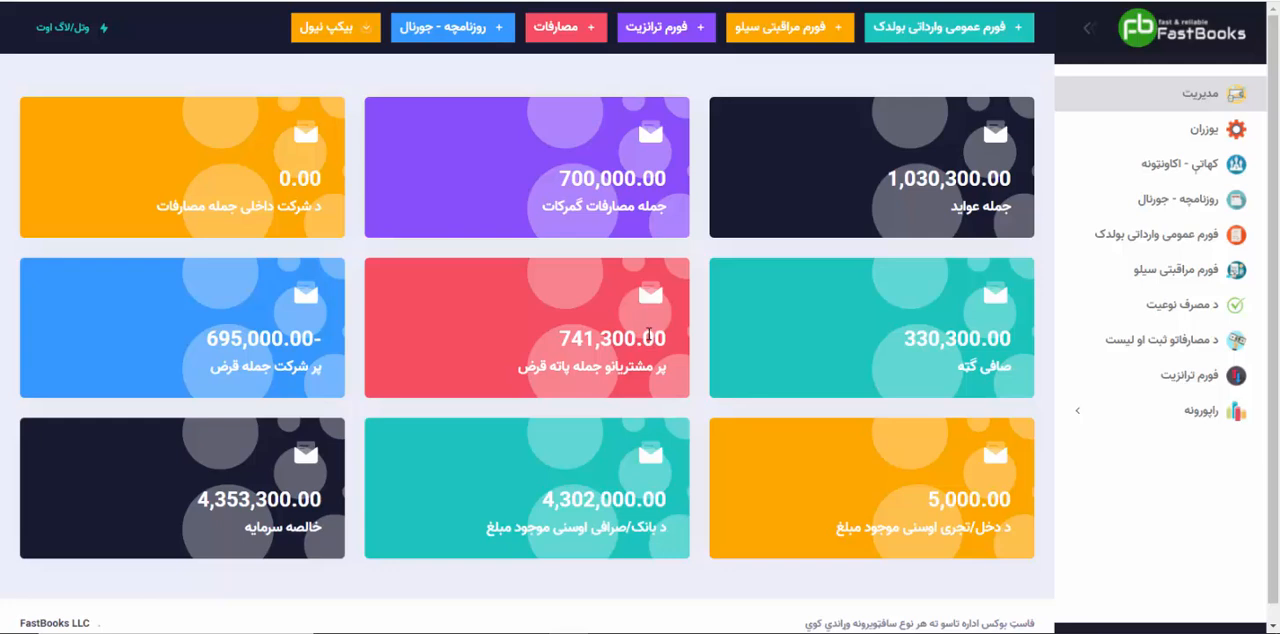
pyautogui.doubleClick(639, 337)
pyautogui.click(571, 340)
pyautogui.moveTo(203, 341); pyautogui.dragTo(327, 338)
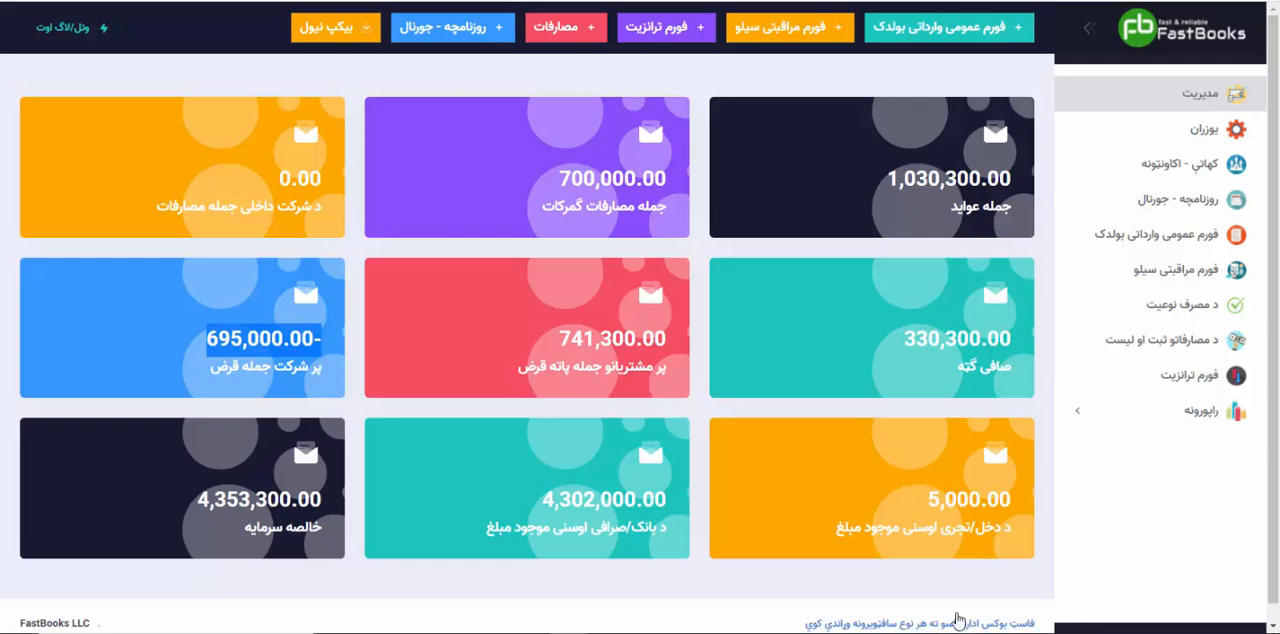
# Step: Examine the dashboard's current cash drawer balance, bank/exchange balance and net capital
pyautogui.moveTo(1012, 527); pyautogui.dragTo(963, 527)
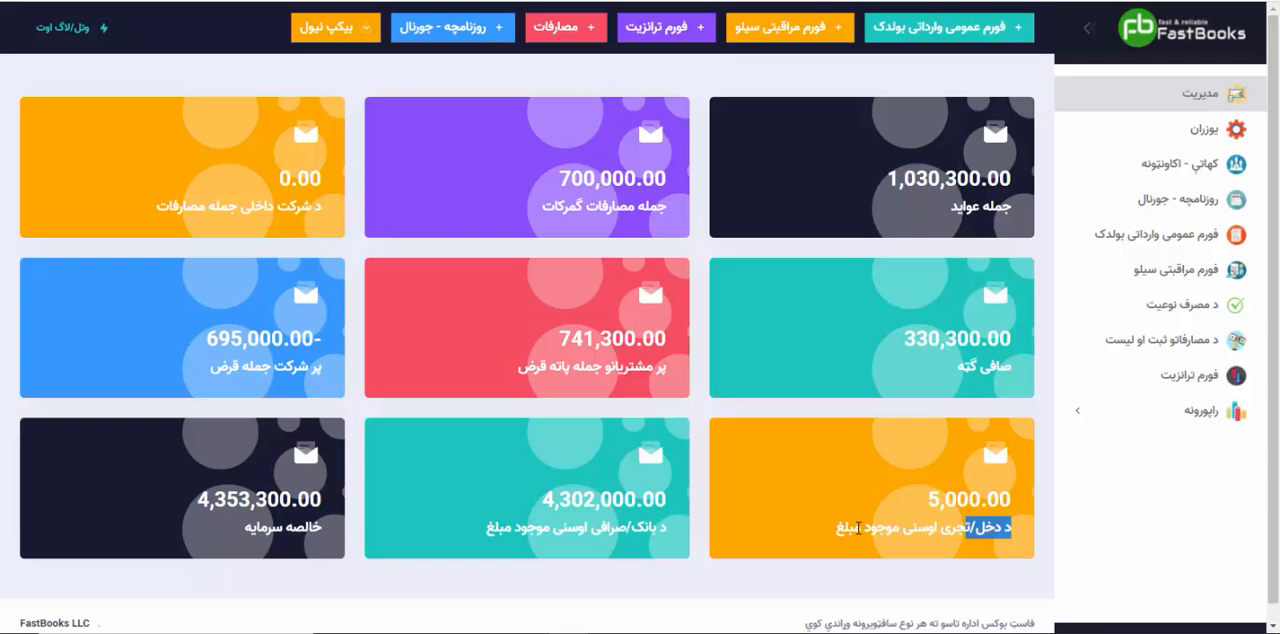
pyautogui.moveTo(860, 528); pyautogui.dragTo(985, 503)
pyautogui.click(942, 501)
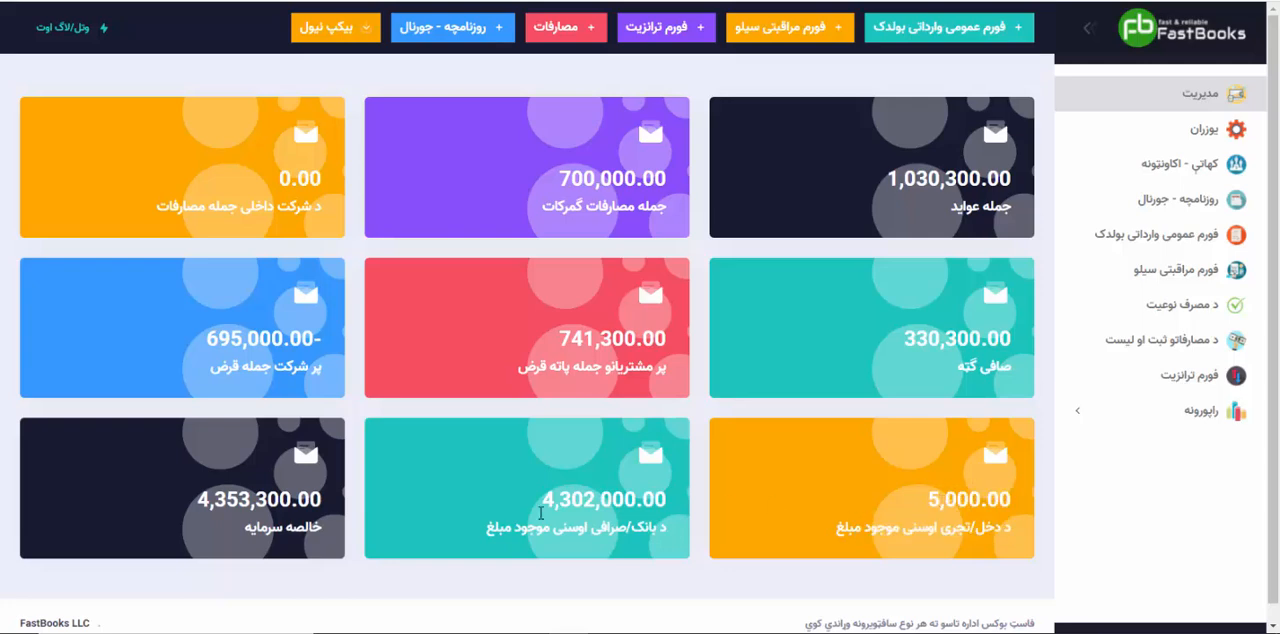
pyautogui.doubleClick(574, 497)
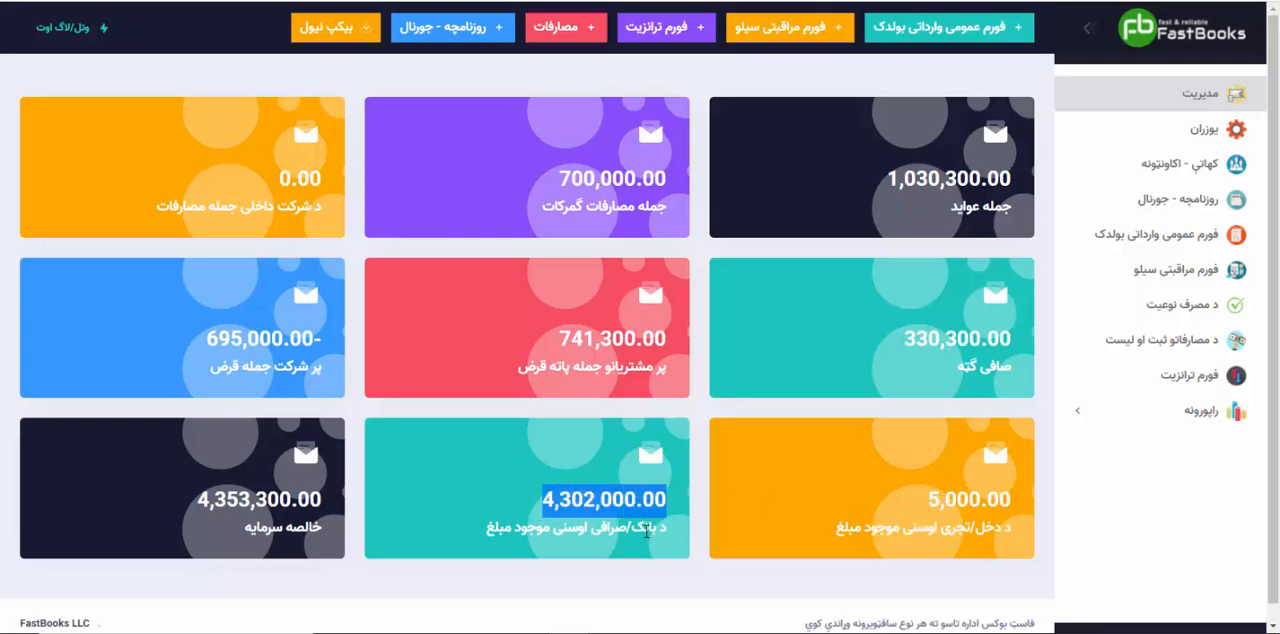
pyautogui.moveTo(199, 500); pyautogui.dragTo(326, 489)
pyautogui.click(329, 487)
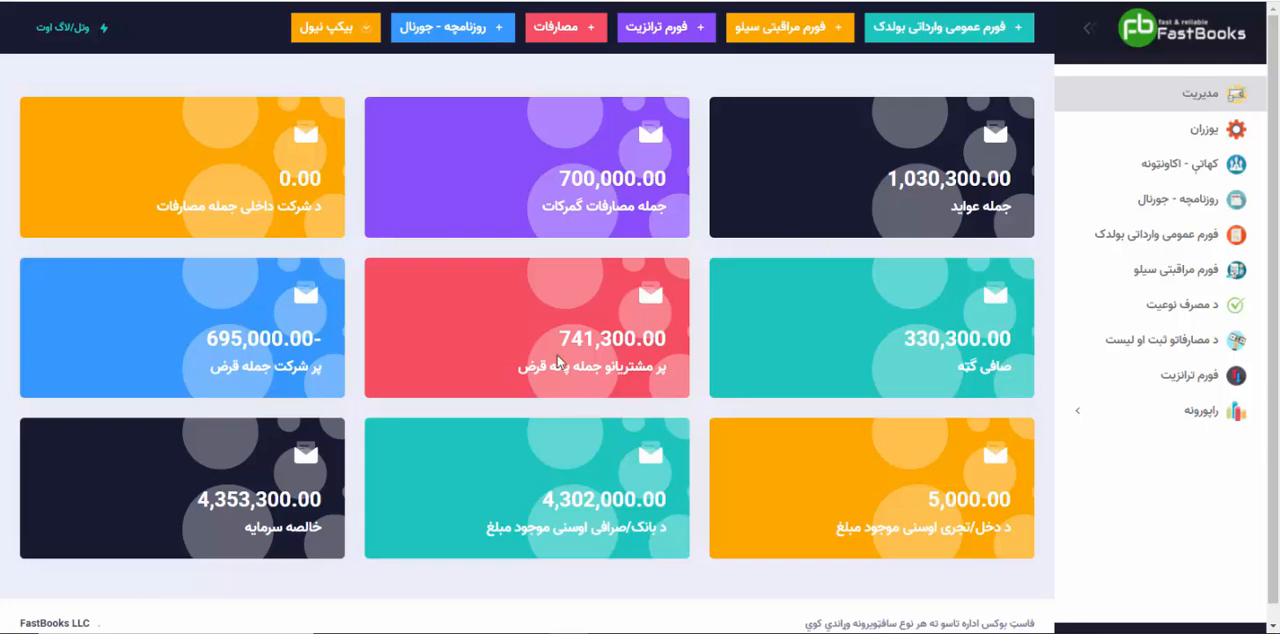
# Step: Compare the customer debt, cash, bank and company debt figures with the net capital on the dashboard
pyautogui.moveTo(557, 339); pyautogui.dragTo(680, 338)
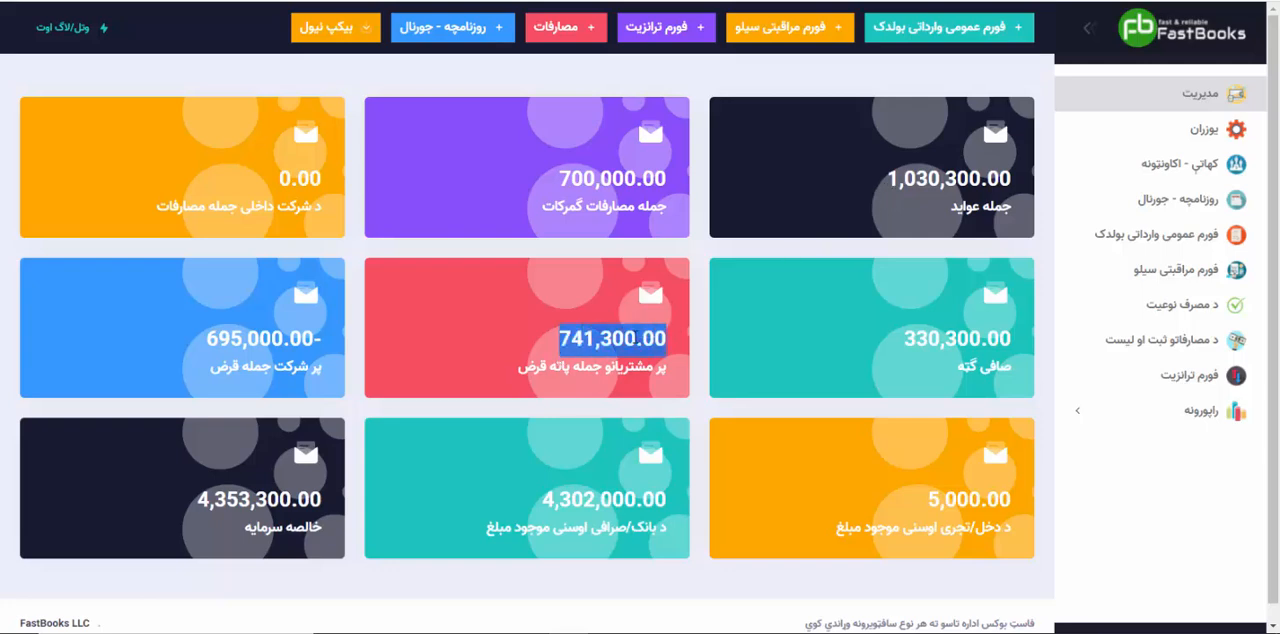
pyautogui.moveTo(926, 512); pyautogui.dragTo(1021, 505)
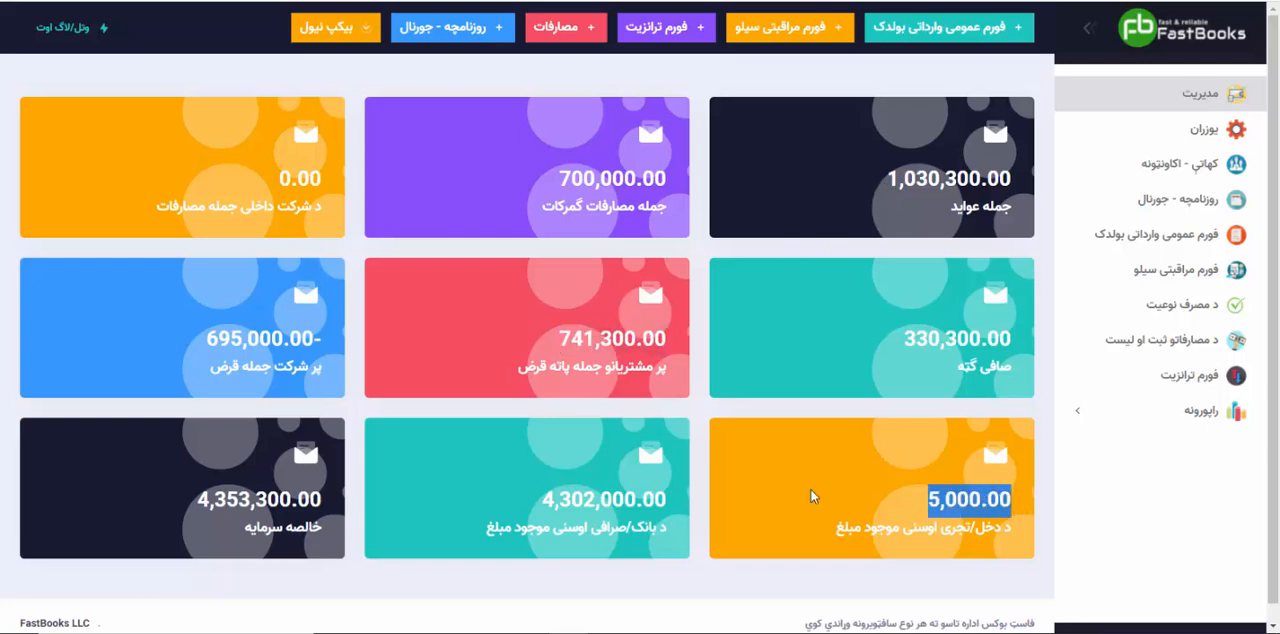
pyautogui.moveTo(540, 500); pyautogui.dragTo(669, 500)
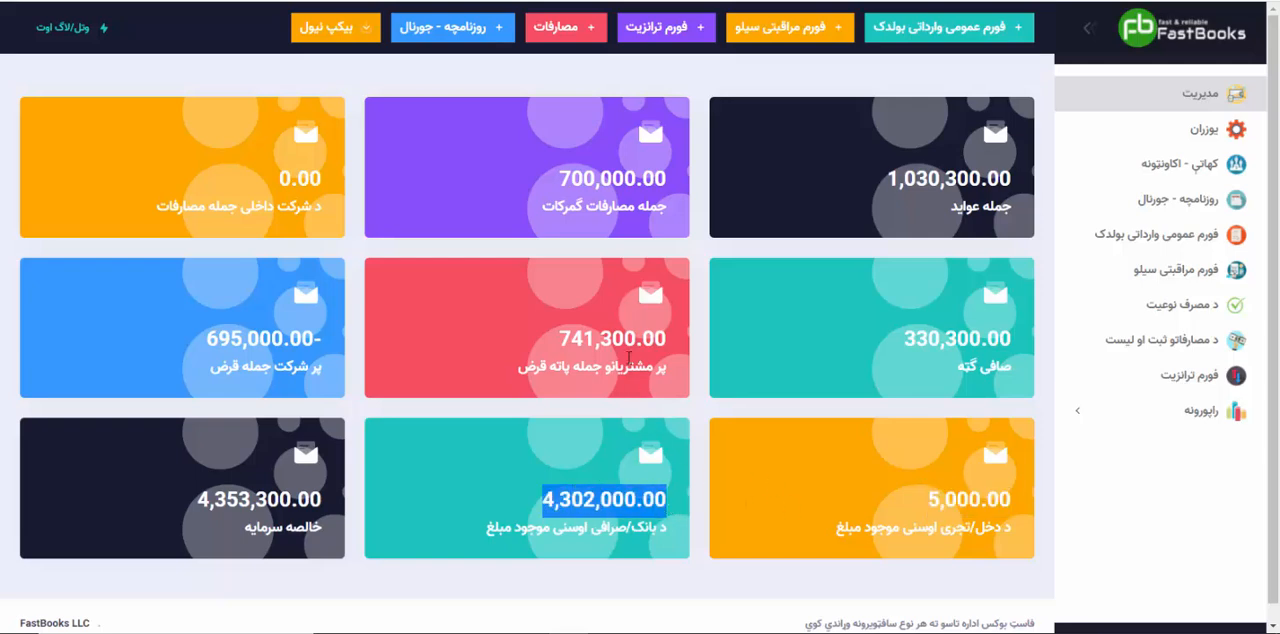
pyautogui.moveTo(204, 342); pyautogui.dragTo(317, 332)
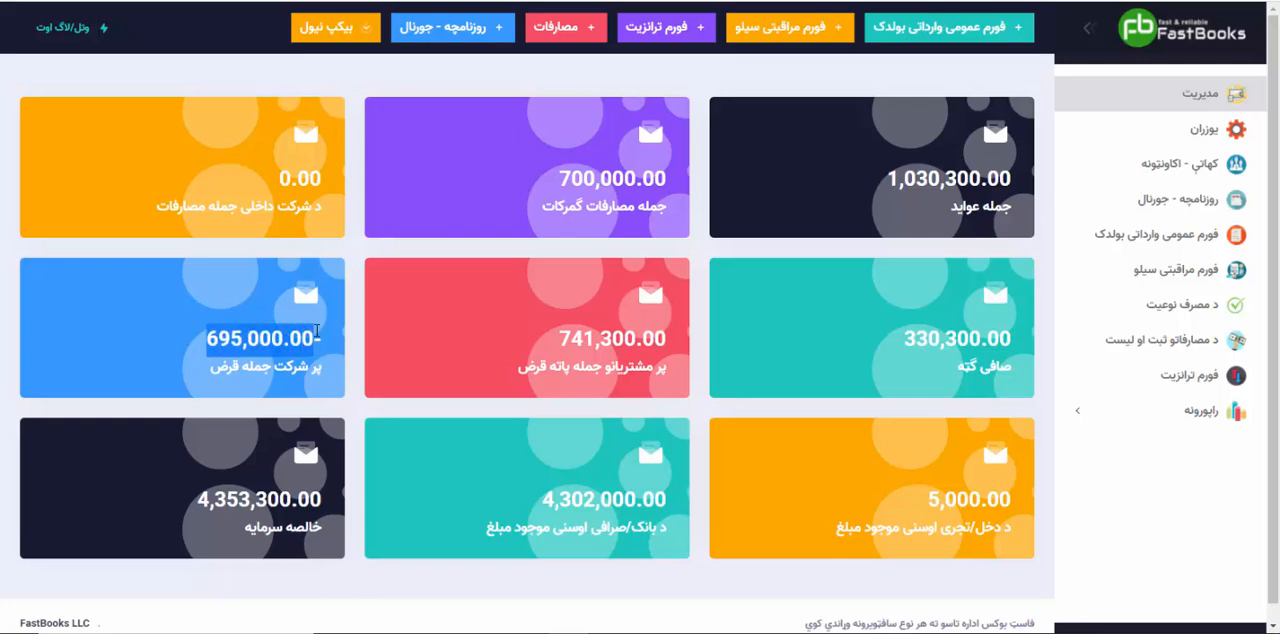
pyautogui.moveTo(199, 498); pyautogui.dragTo(320, 497)
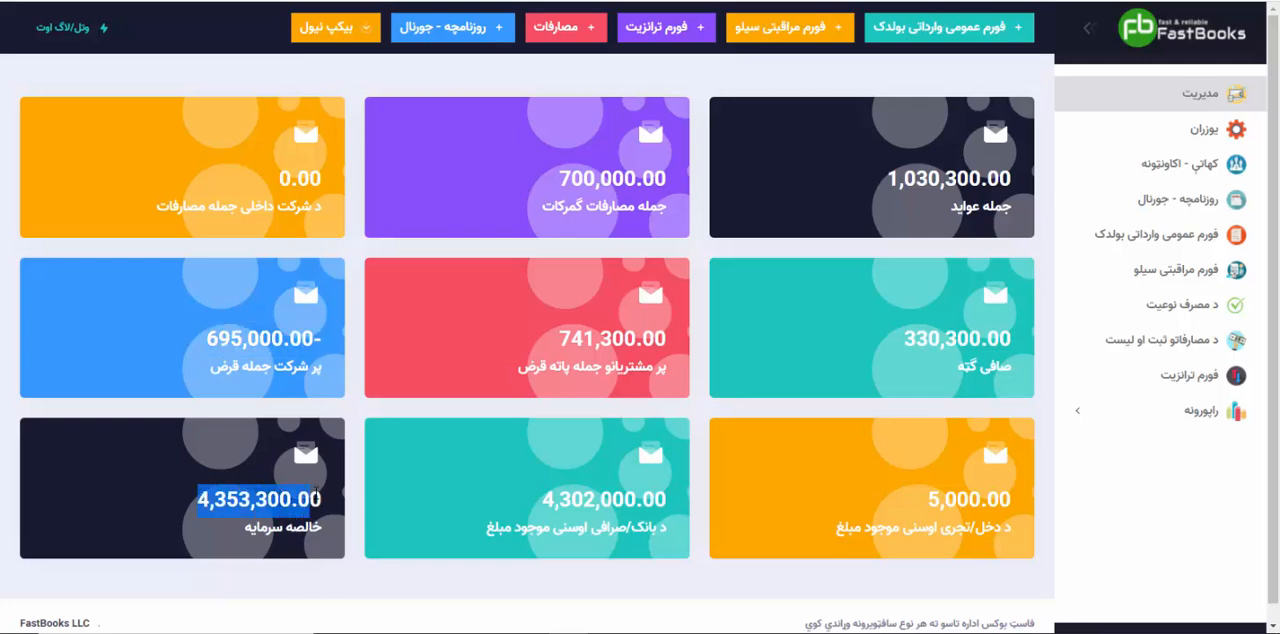
pyautogui.click(316, 493)
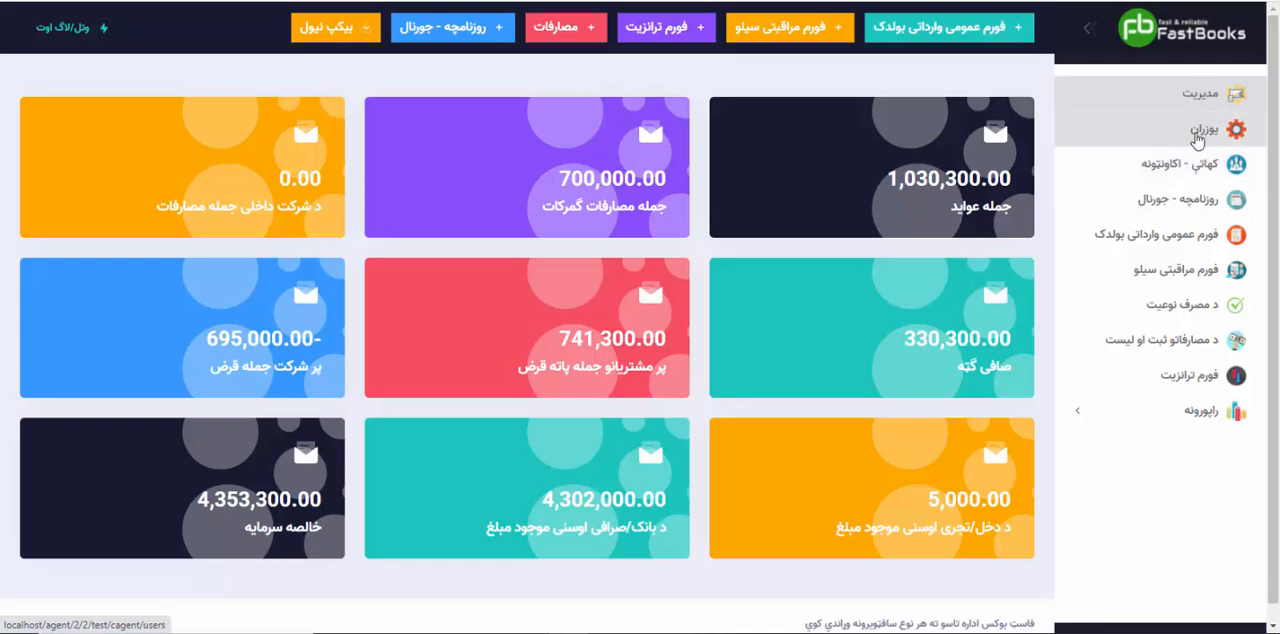
# Step: Start a new software user and enter the person's name, email address and mobile number
pyautogui.click(1196, 134)
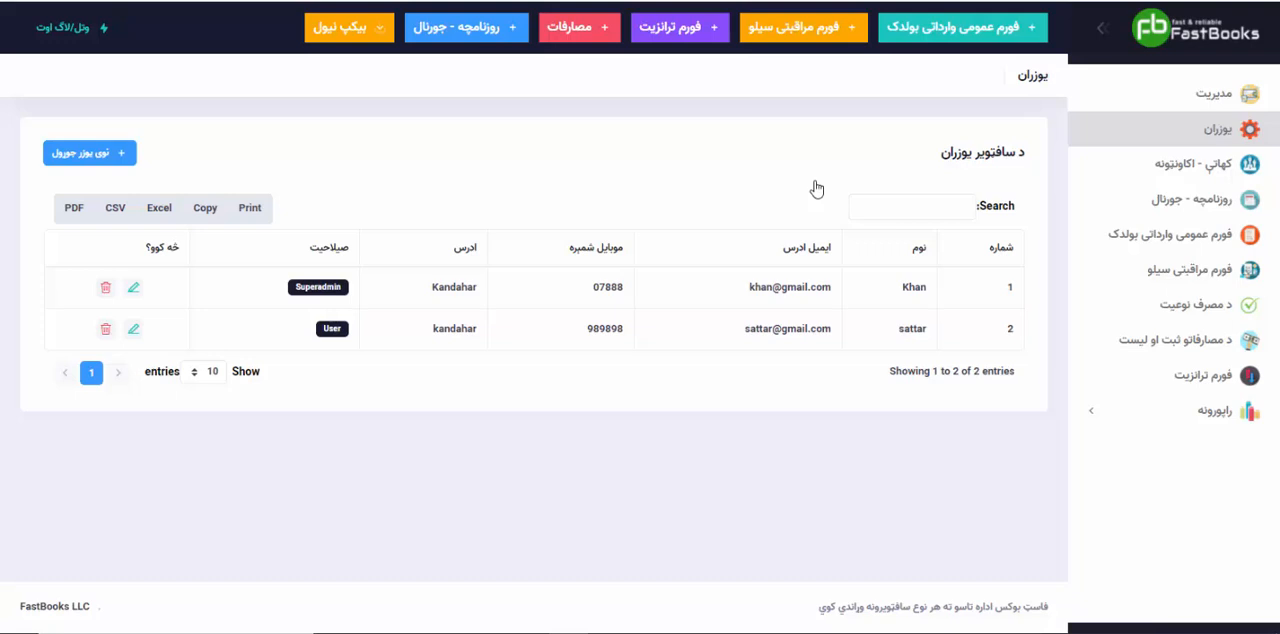
pyautogui.click(86, 155)
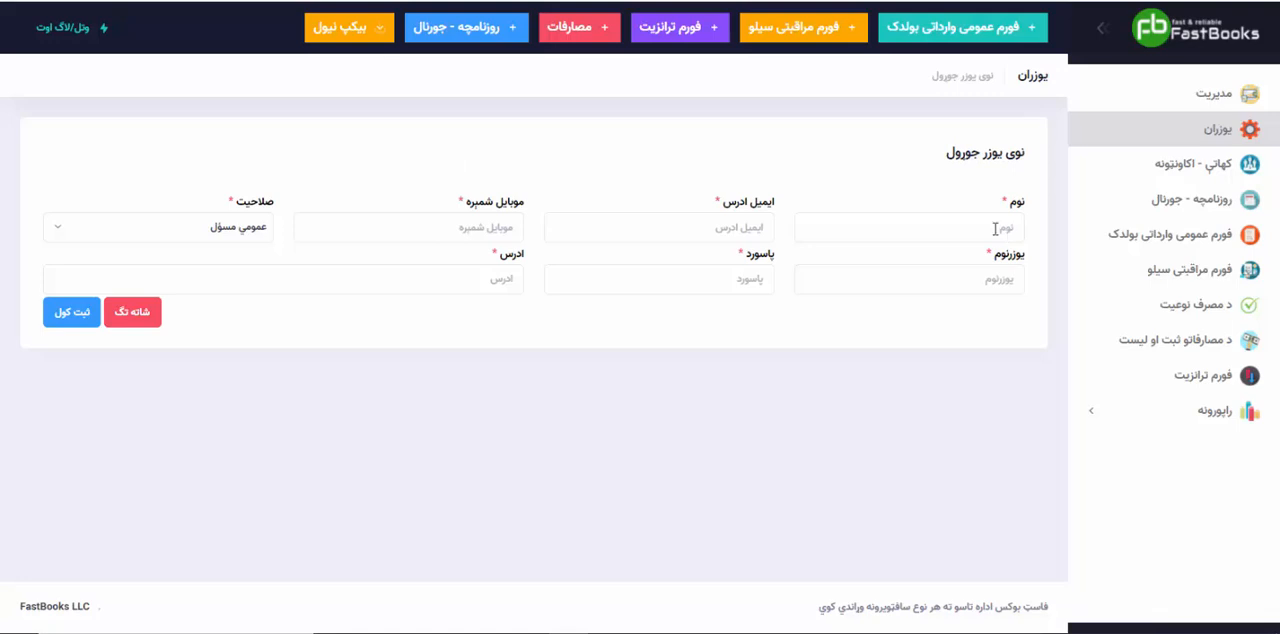
pyautogui.click(995, 228)
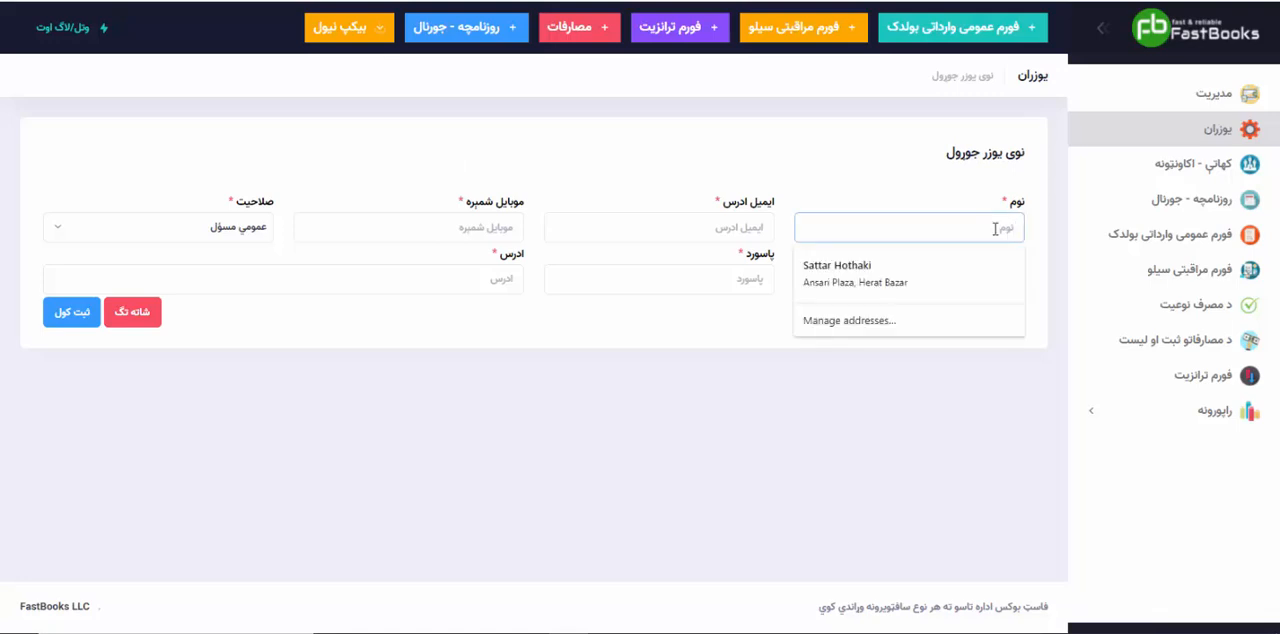
pyautogui.write('ali')
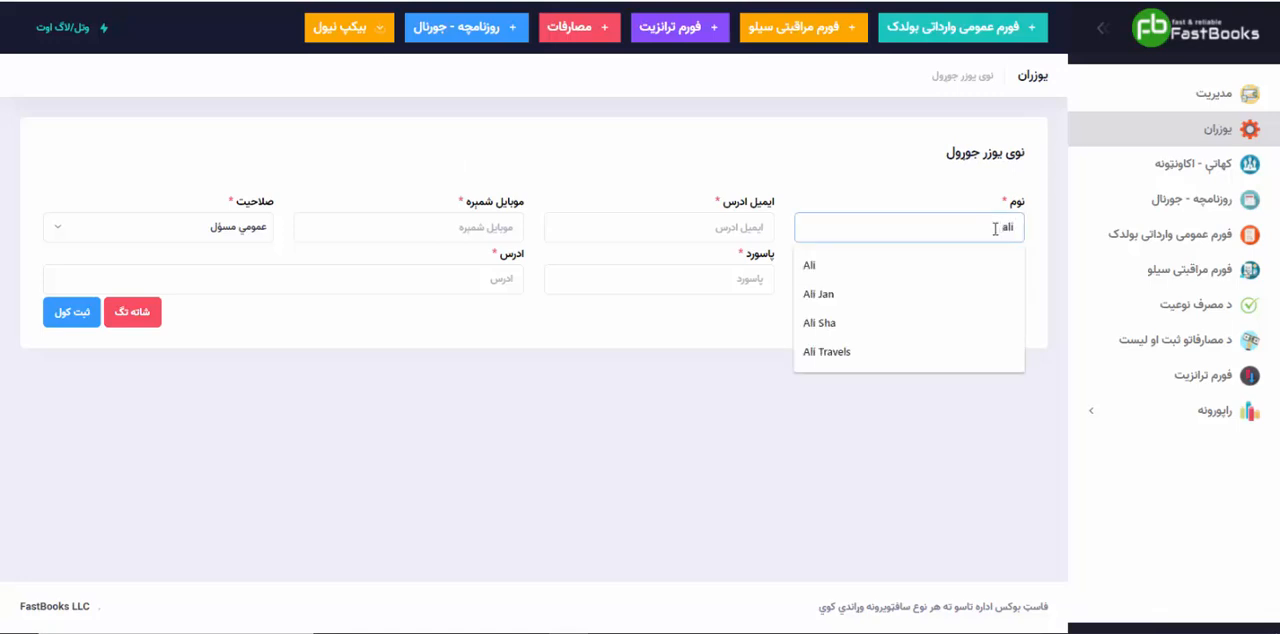
pyautogui.press('Tab')
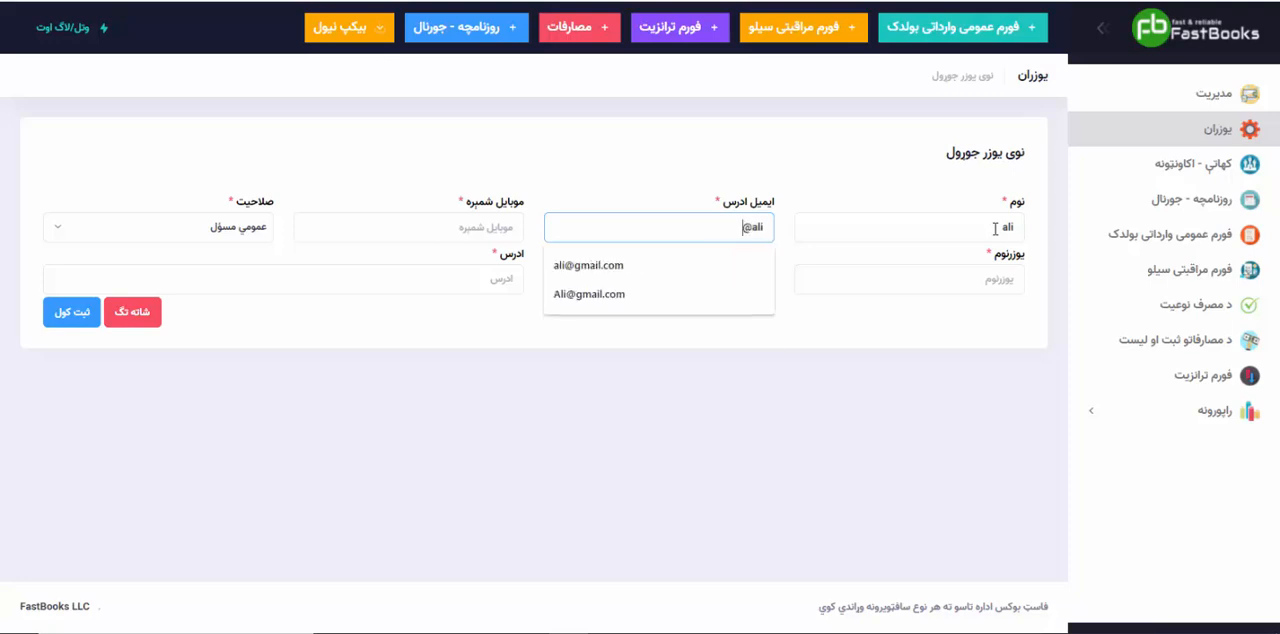
pyautogui.press('Tab')
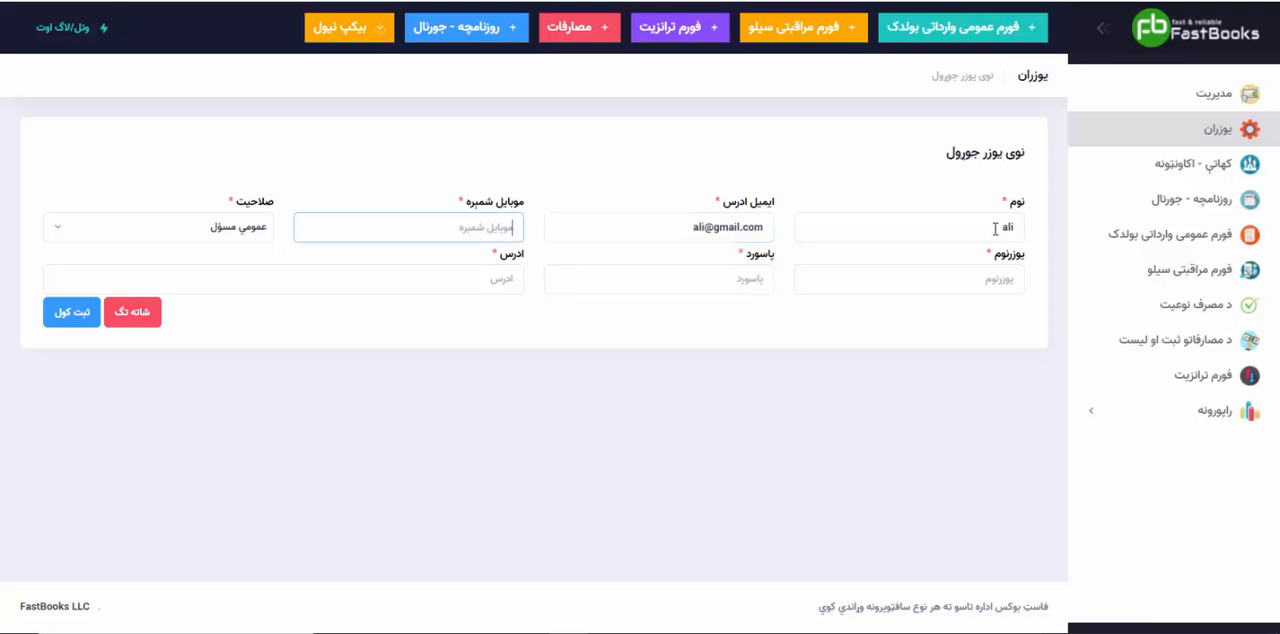
pyautogui.write('989898')
pyautogui.press('Tab')
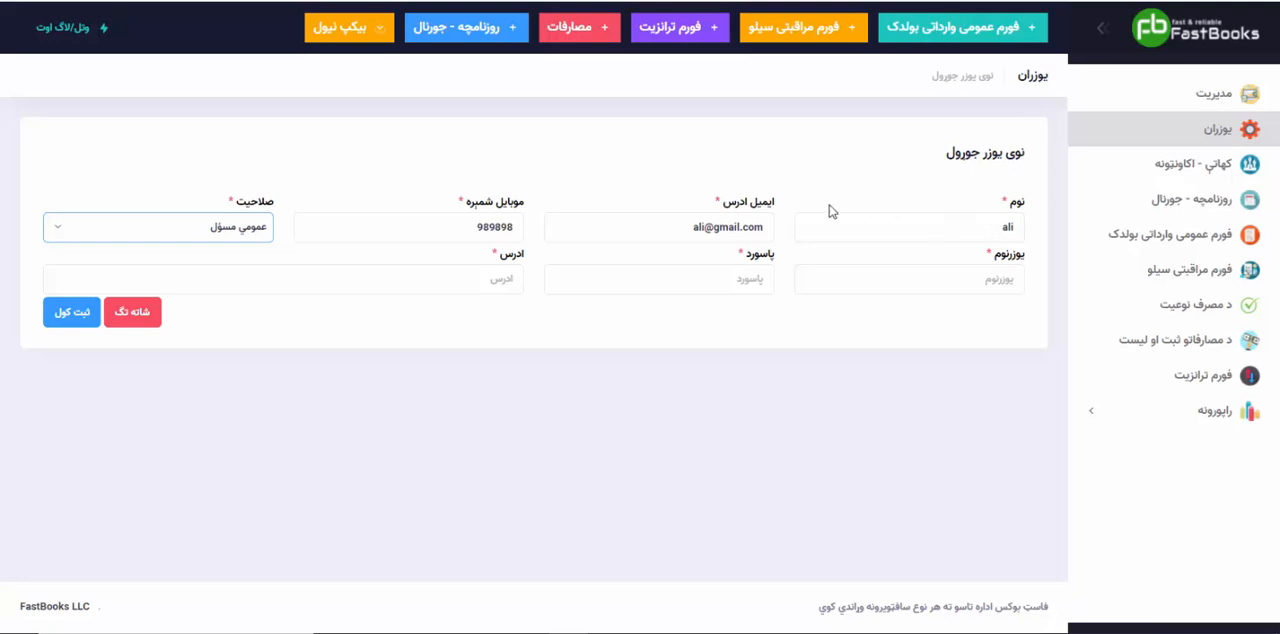
# Step: Set the new user's role to عادي یوزر and fill in the username, account password and address
pyautogui.click(224, 232)
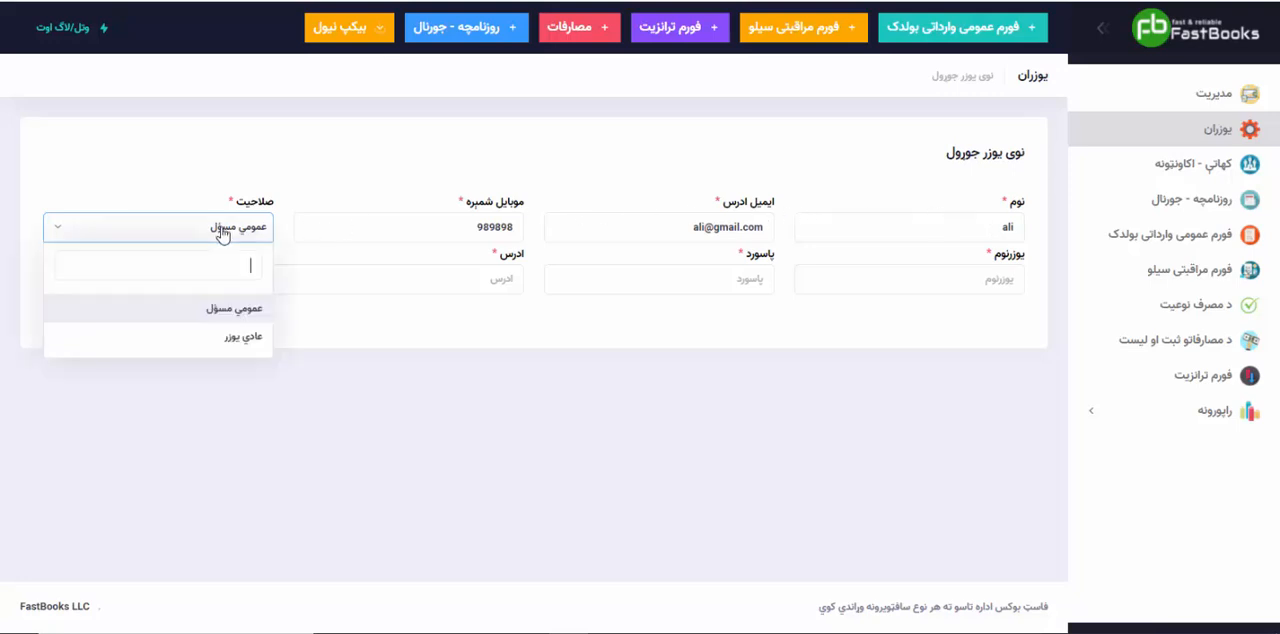
pyautogui.click(236, 336)
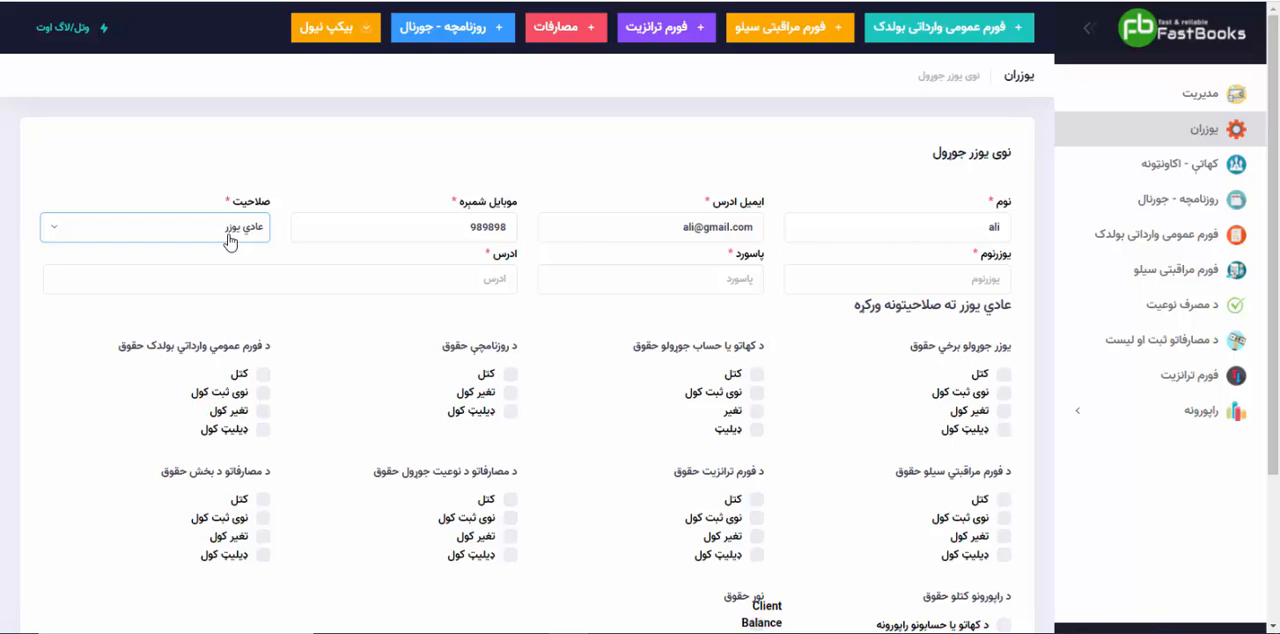
pyautogui.click(850, 274)
pyautogui.write('ali')
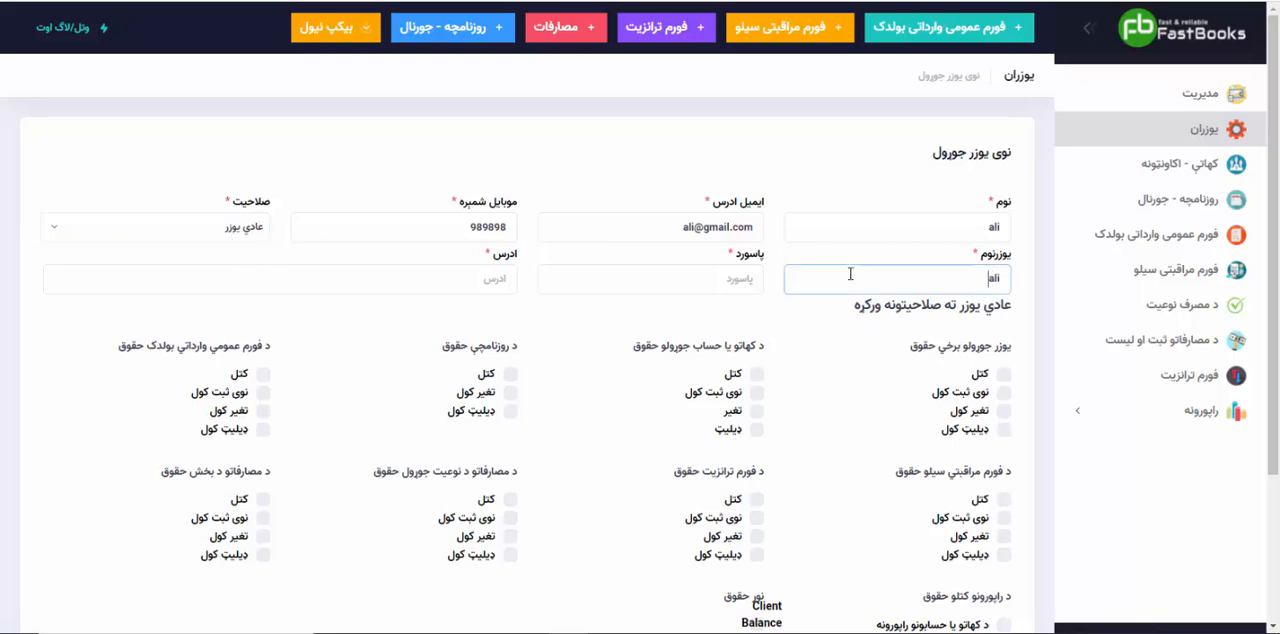
pyautogui.press('Tab')
pyautogui.write('123')
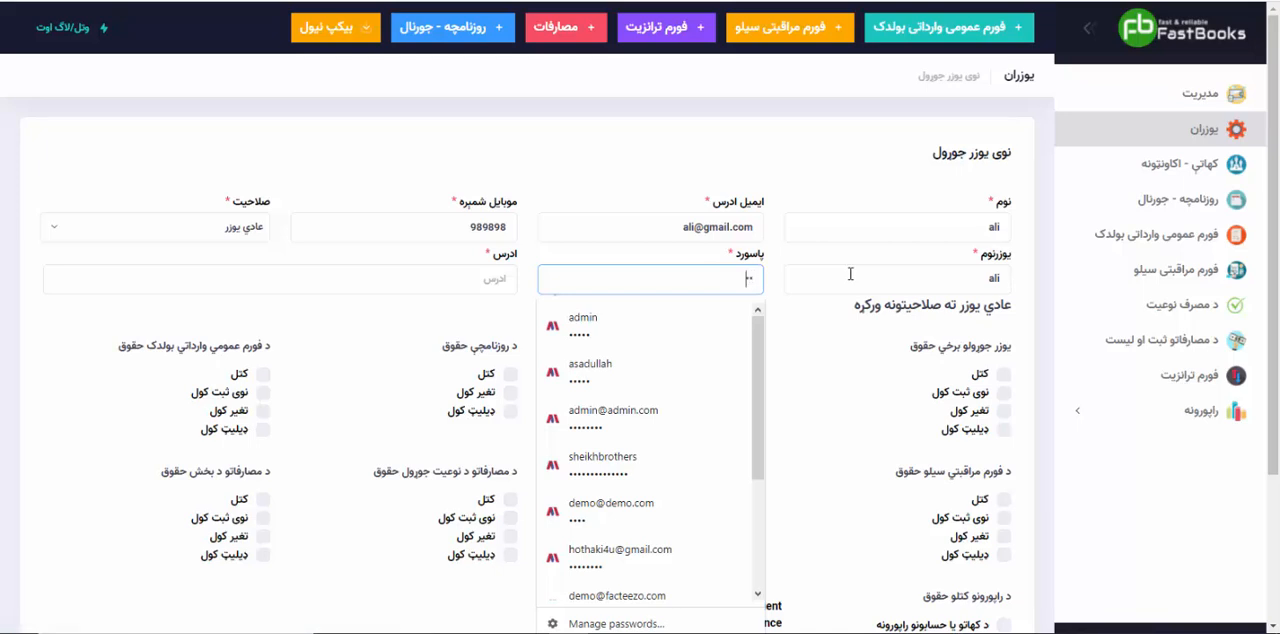
pyautogui.click(458, 275)
pyautogui.write('کندهار')
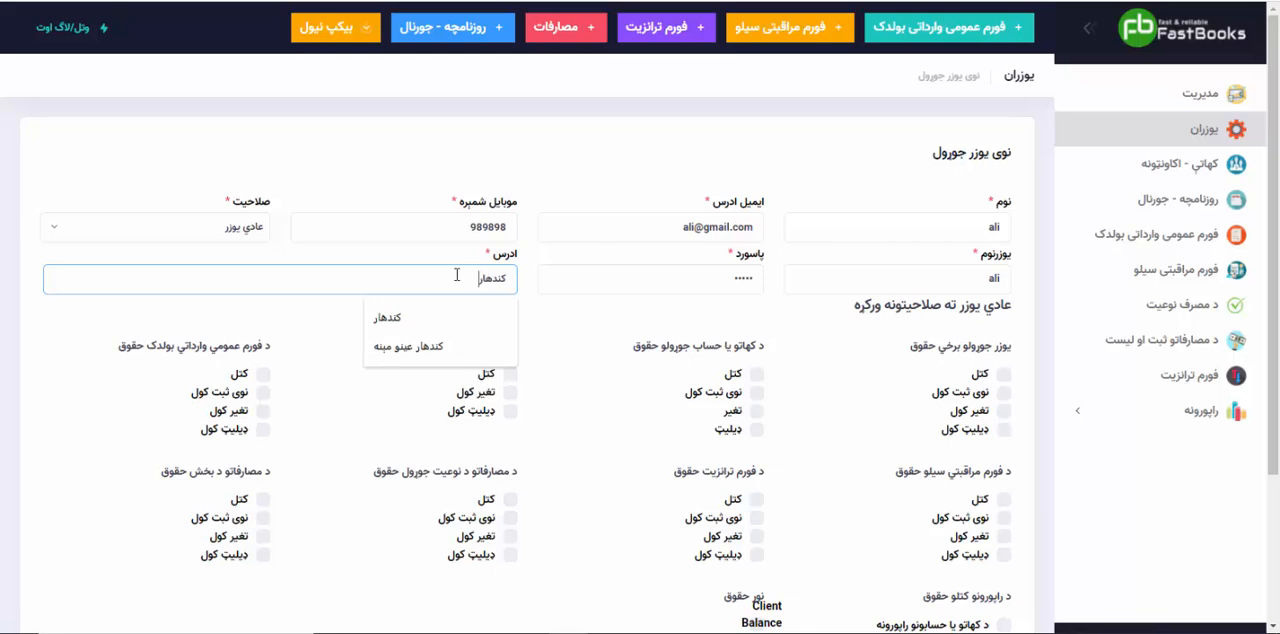
pyautogui.click(574, 332)
# Step: Grant the view right (کتل) for accounts, journal, Boldak import form, silo monitoring form, transit form and expense types
pyautogui.scroll(-3, 583, 325)
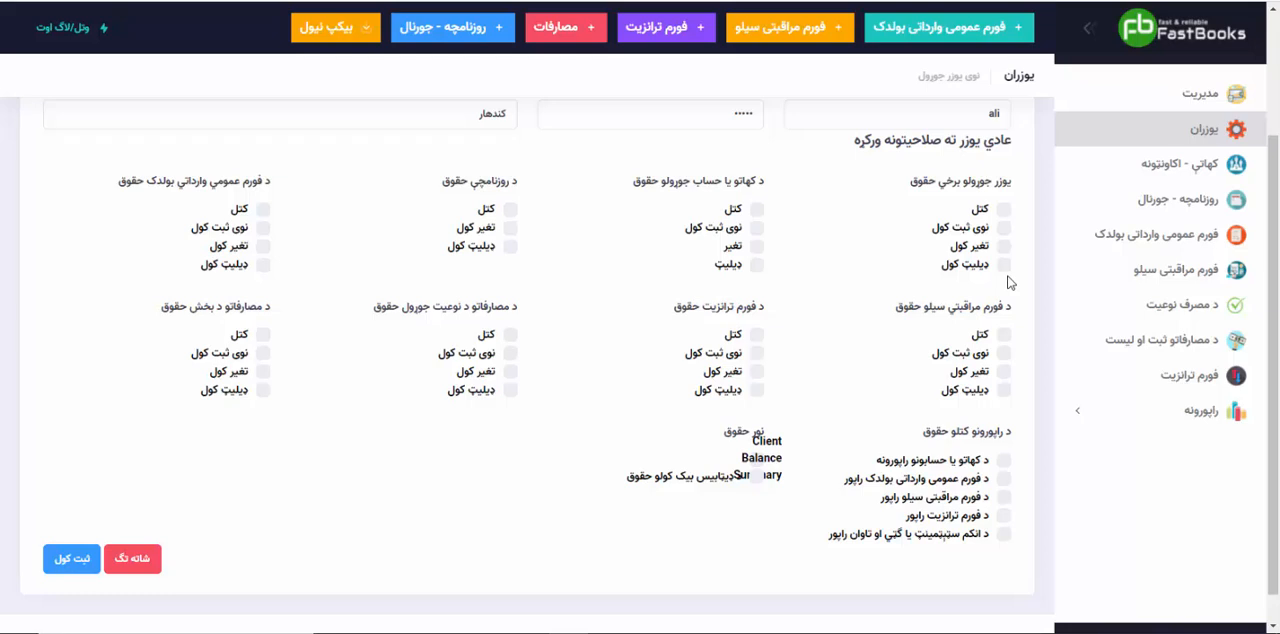
pyautogui.click(756, 211)
pyautogui.click(510, 210)
pyautogui.click(263, 211)
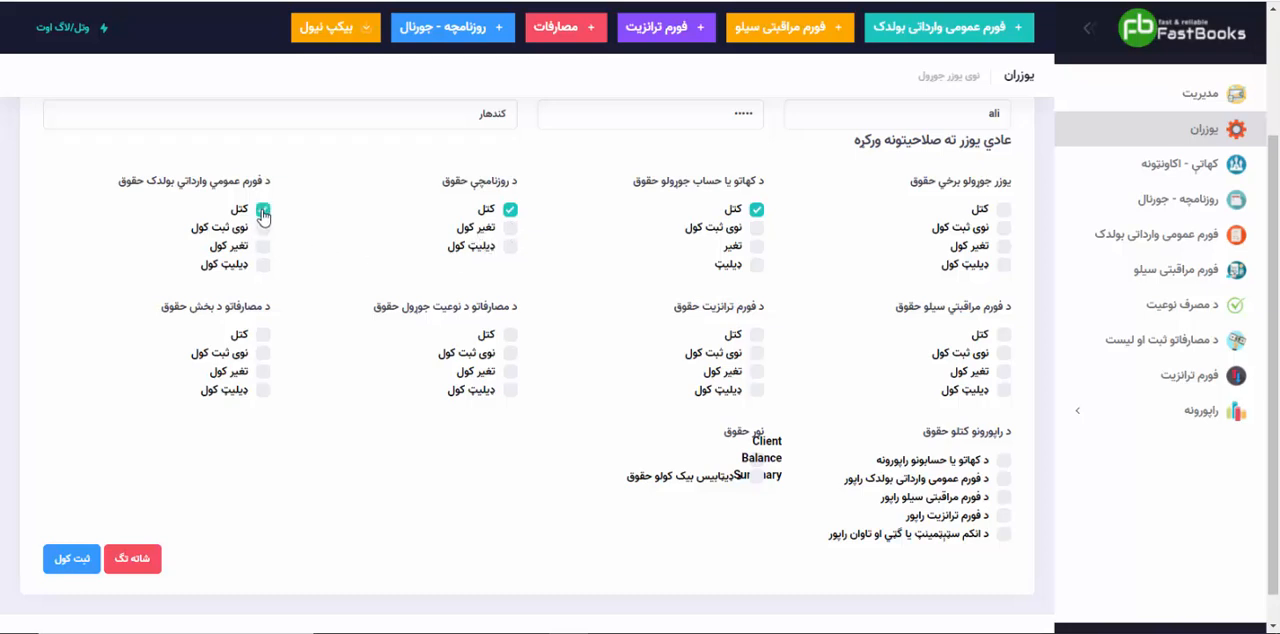
pyautogui.click(1003, 336)
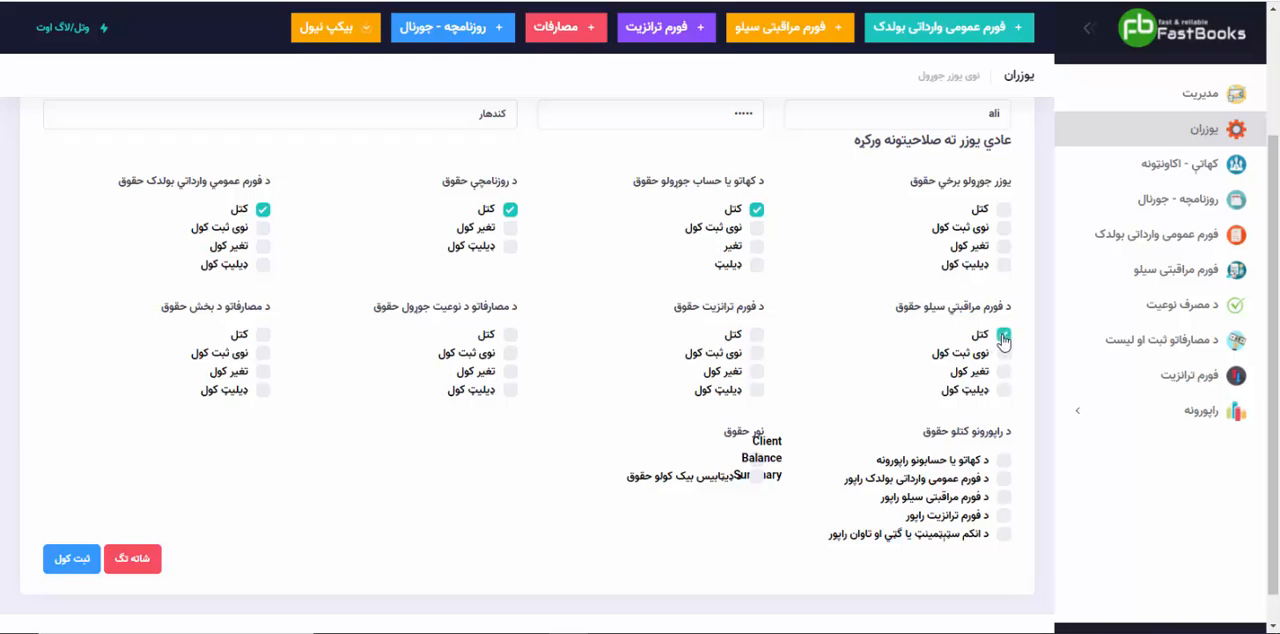
pyautogui.click(756, 336)
pyautogui.click(510, 336)
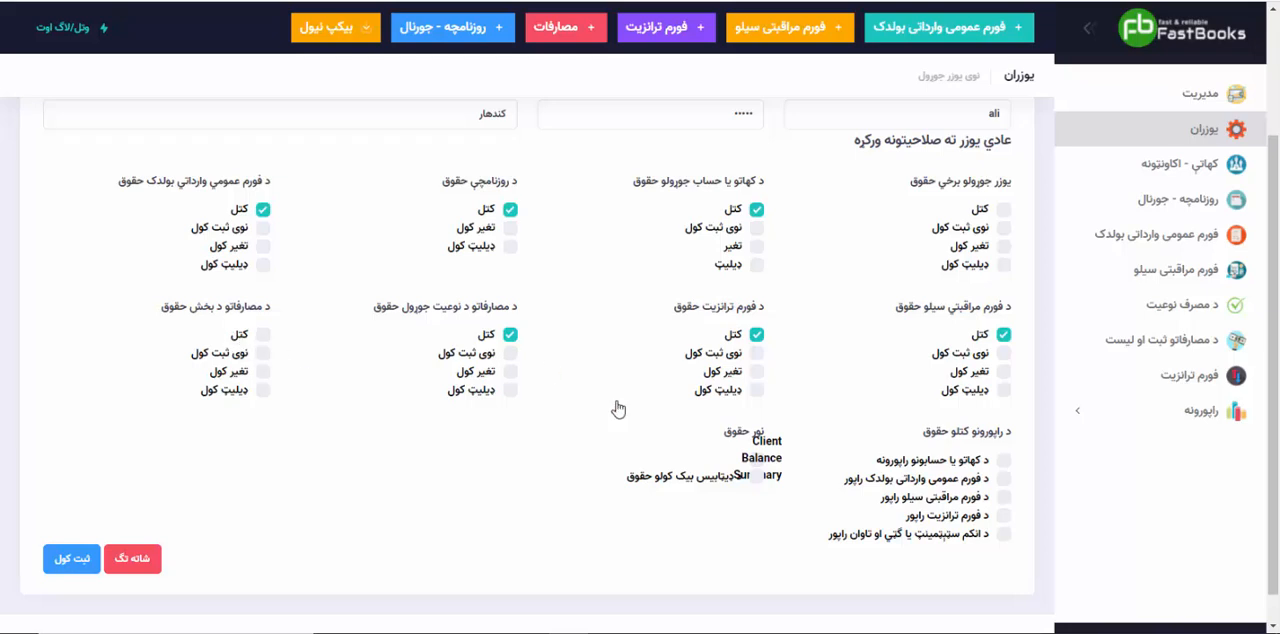
# Step: Enable all five report viewing rights for the new user and save the user record
pyautogui.click(1003, 461)
pyautogui.click(1003, 479)
pyautogui.click(1004, 498)
pyautogui.click(1003, 516)
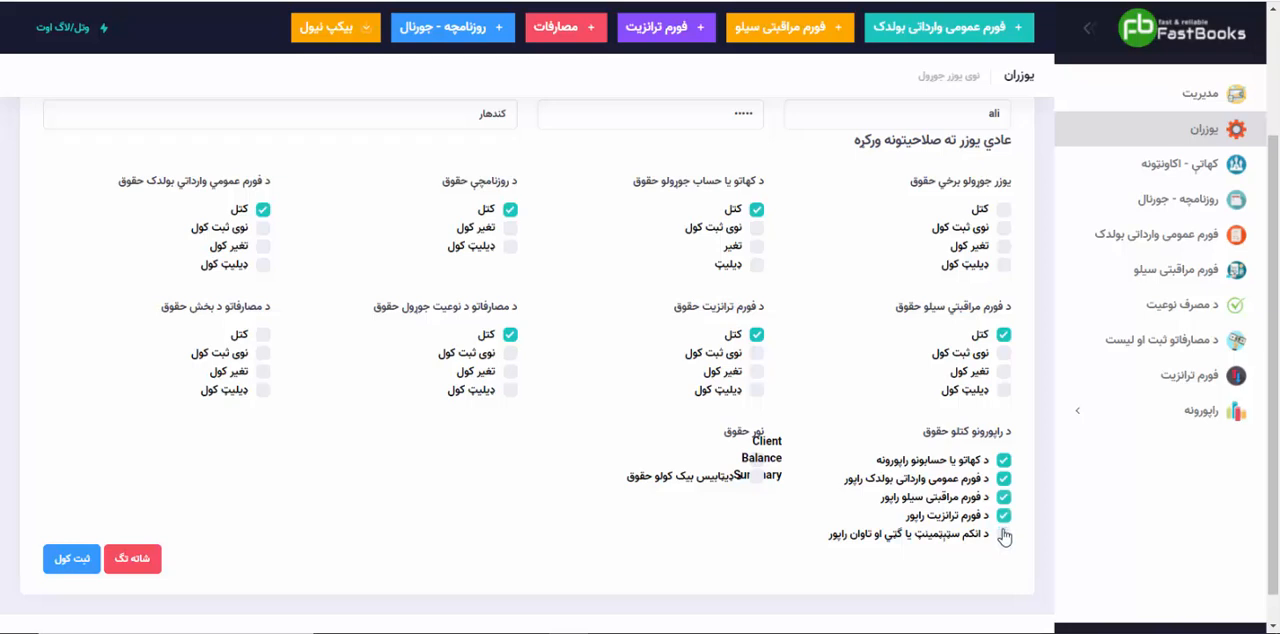
pyautogui.click(1003, 534)
pyautogui.click(758, 460)
pyautogui.click(70, 558)
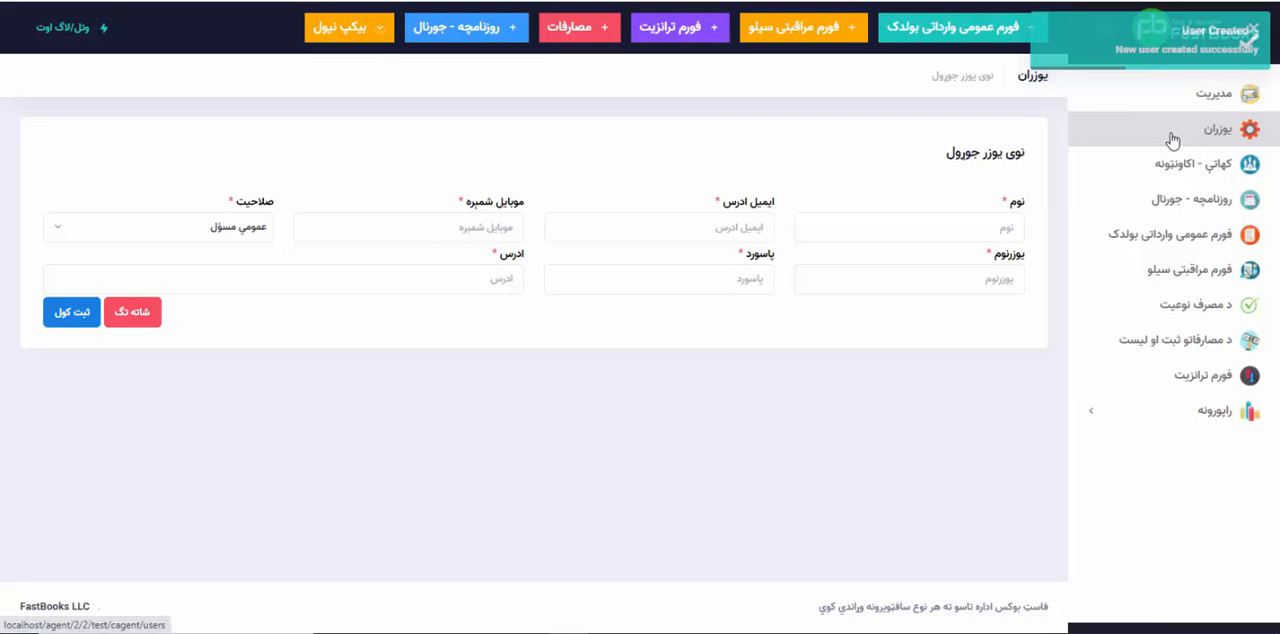
# Step: Log out, sign in with the limited-rights user's username and account password, and dismiss the browser's password warning
pyautogui.click(63, 31)
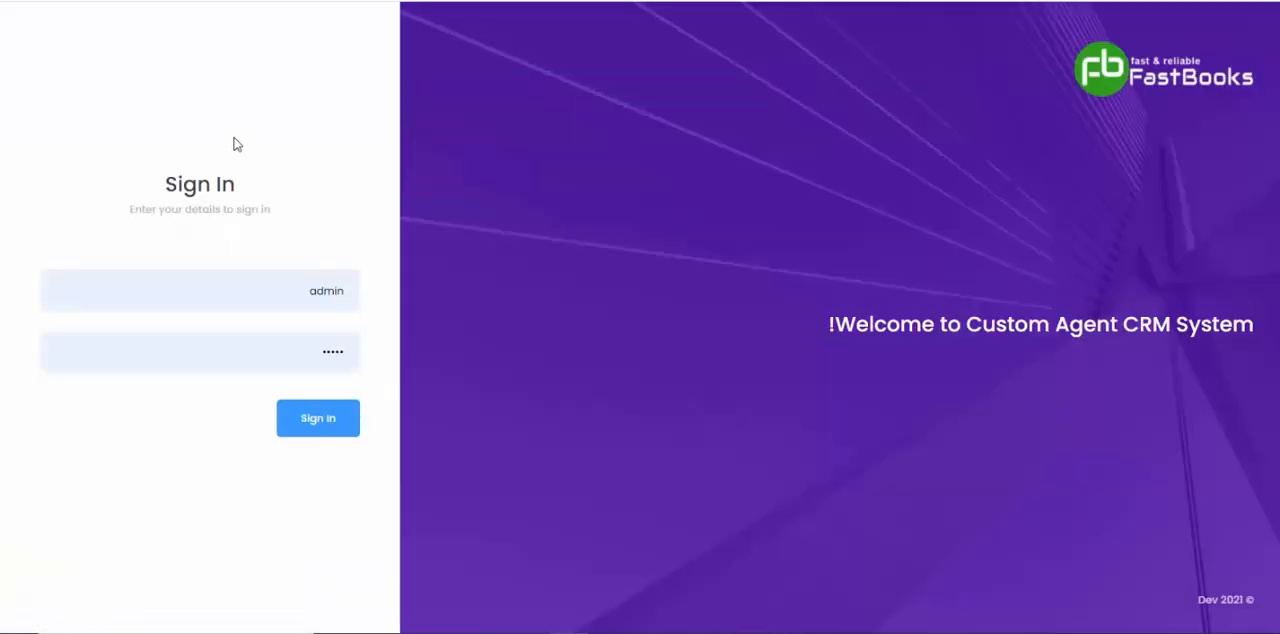
pyautogui.moveTo(298, 297); pyautogui.dragTo(387, 293)
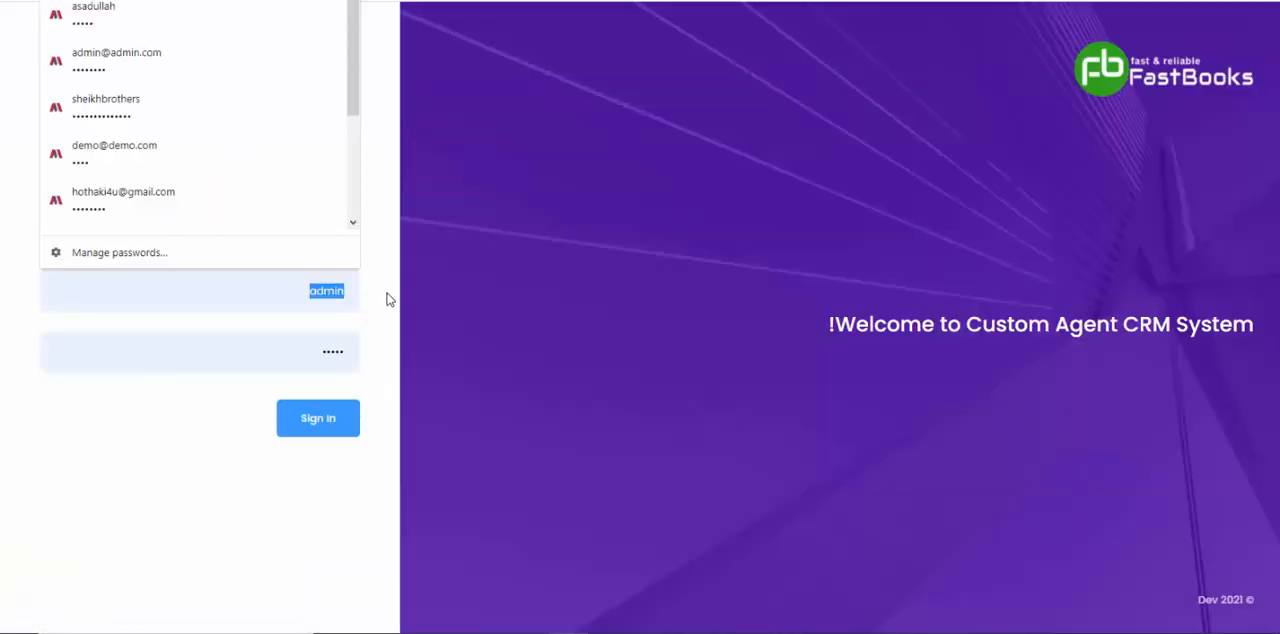
pyautogui.write('شمه')
pyautogui.press('Tab')
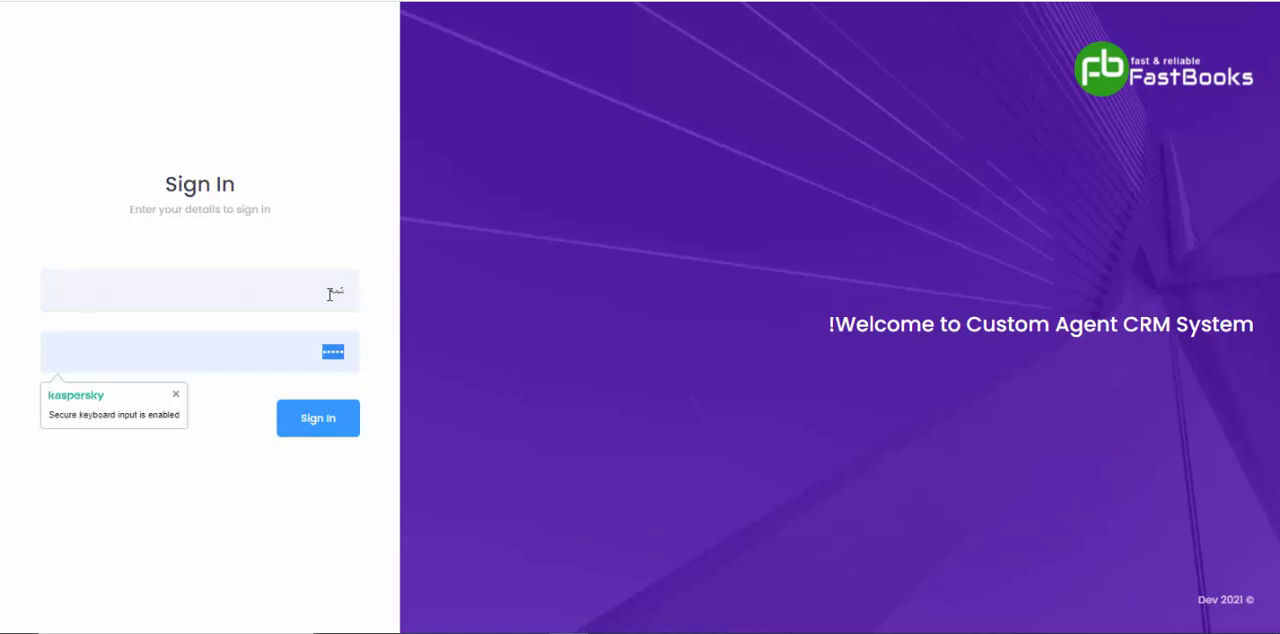
pyautogui.doubleClick(333, 290)
pyautogui.press('super+space')
pyautogui.press('super+space')
pyautogui.write('ali')
pyautogui.press('Tab')
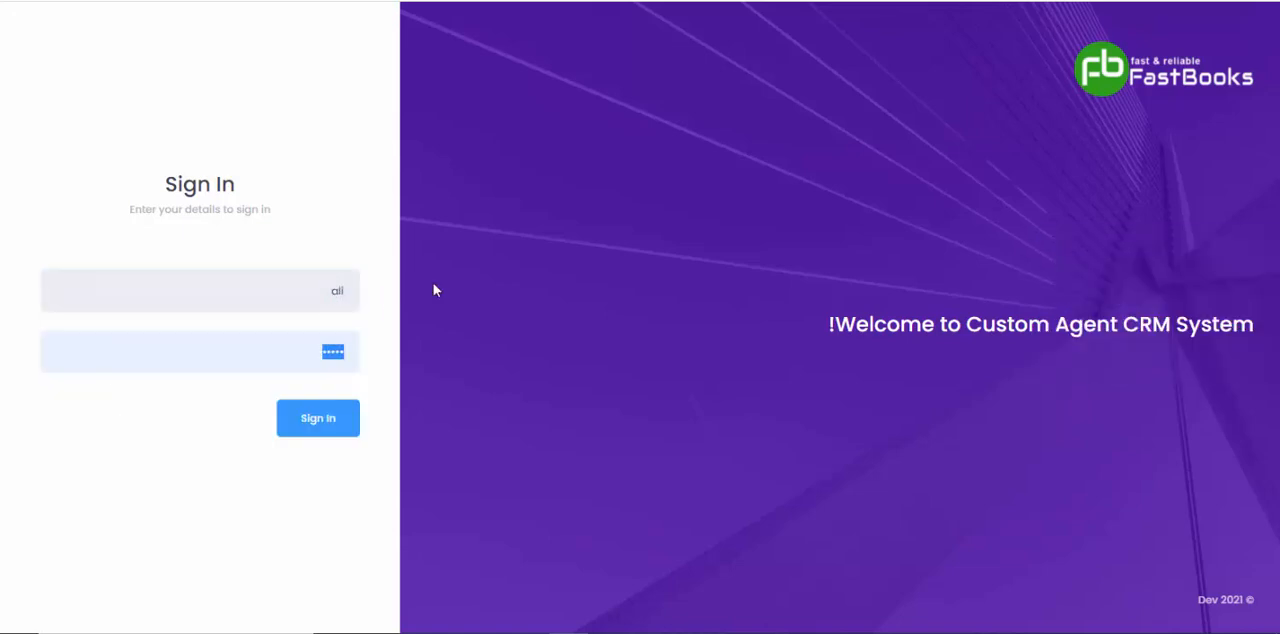
pyautogui.write('1')
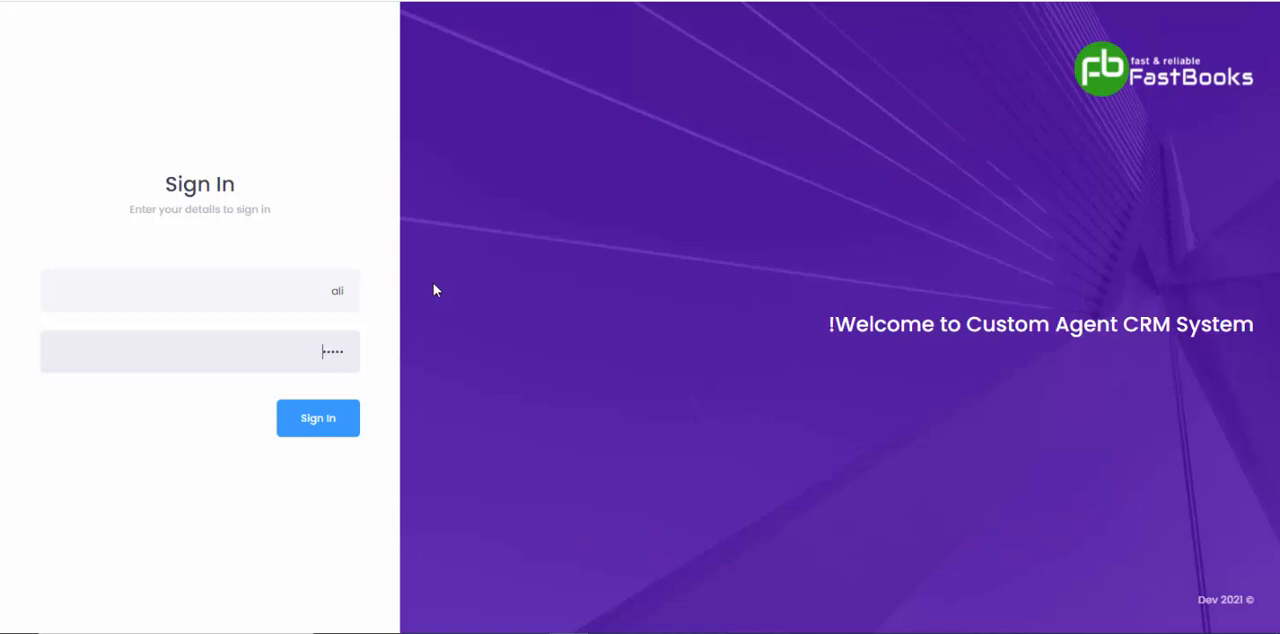
pyautogui.press('Return')
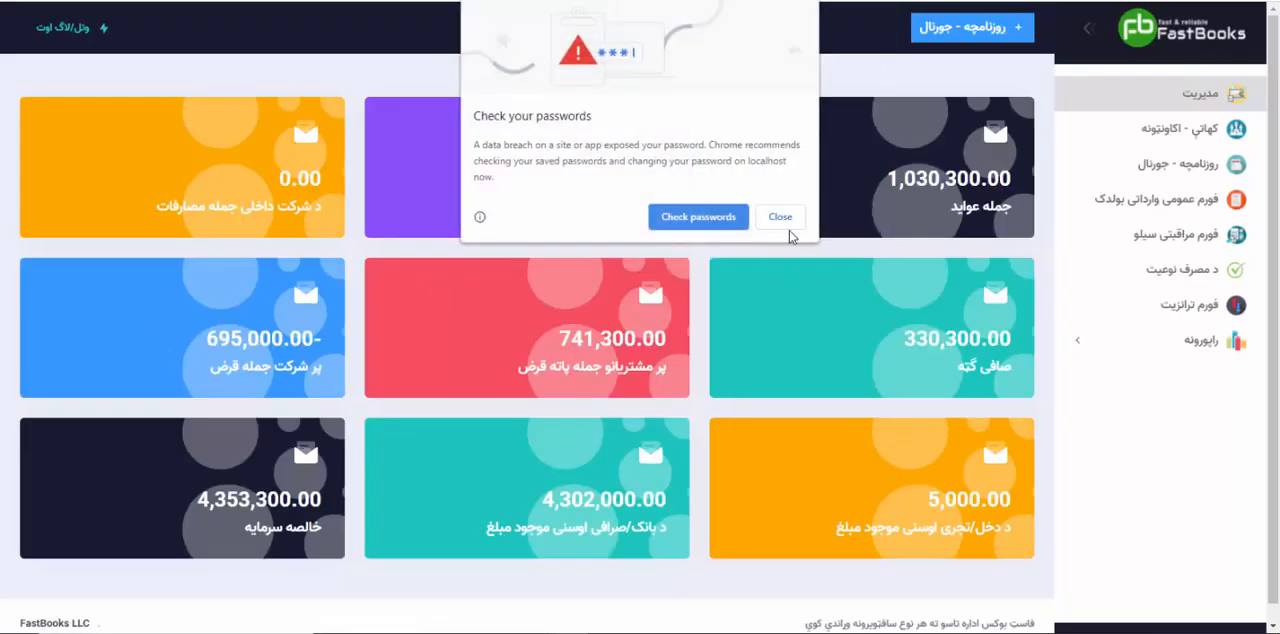
pyautogui.click(782, 218)
# Step: Examine the Boldak import report, the journal list, and the Boldak import and silo monitoring form lists as the limited user
pyautogui.click(1155, 346)
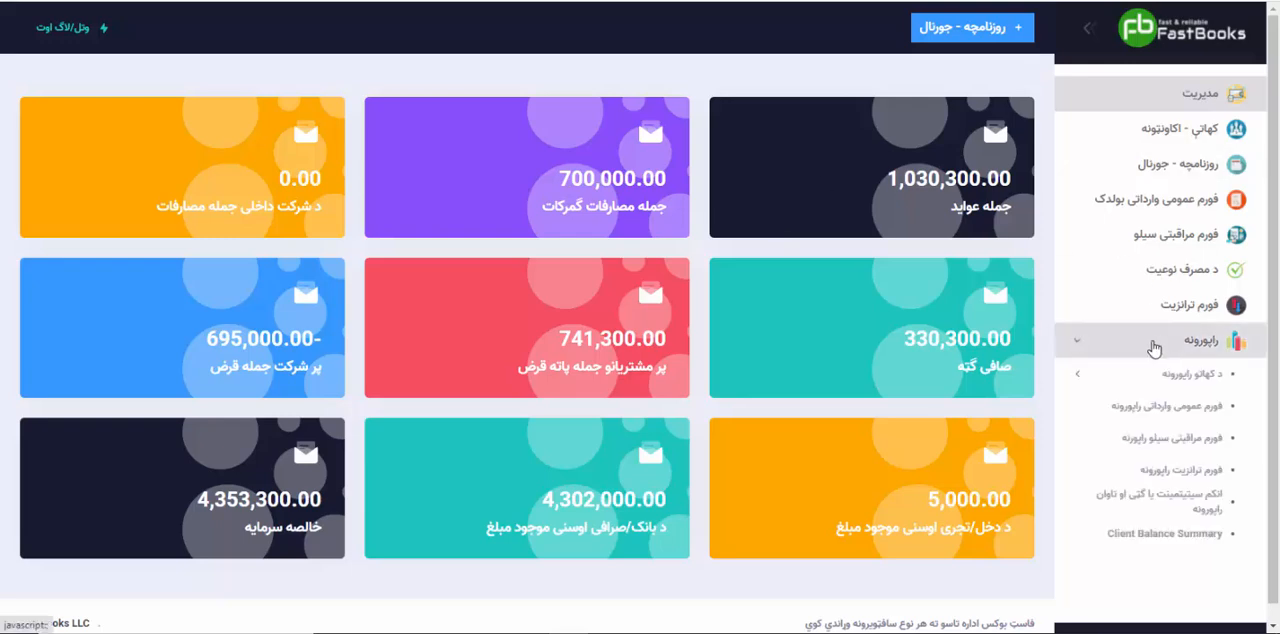
pyautogui.click(1165, 405)
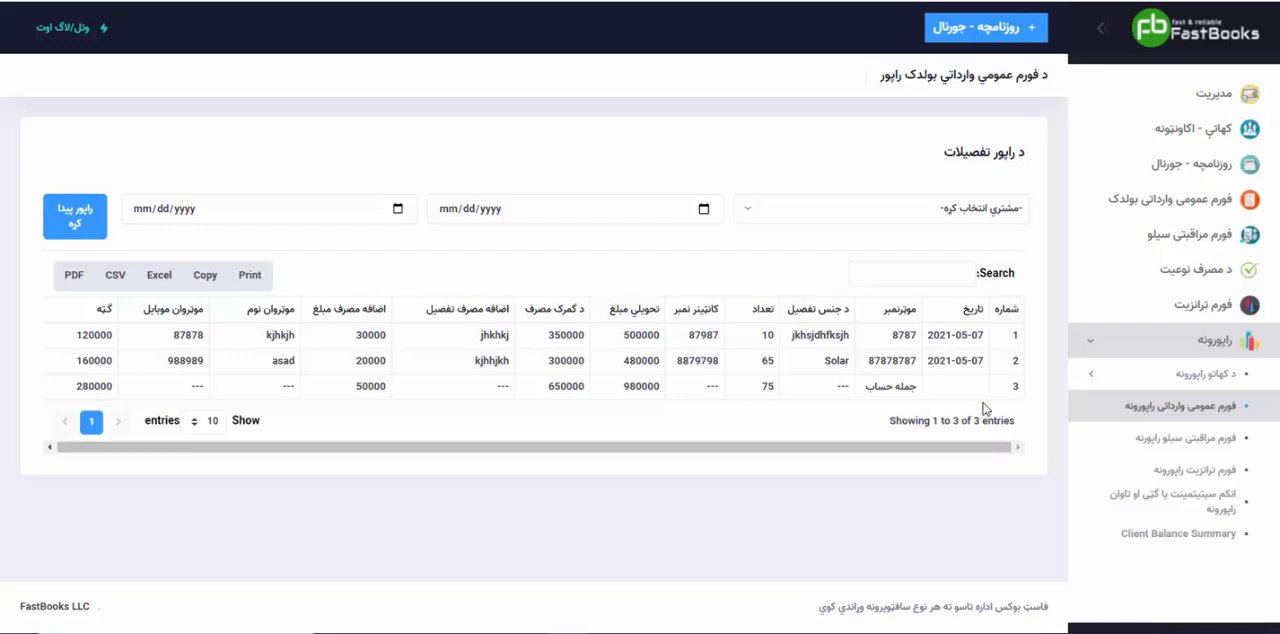
pyautogui.click(1185, 168)
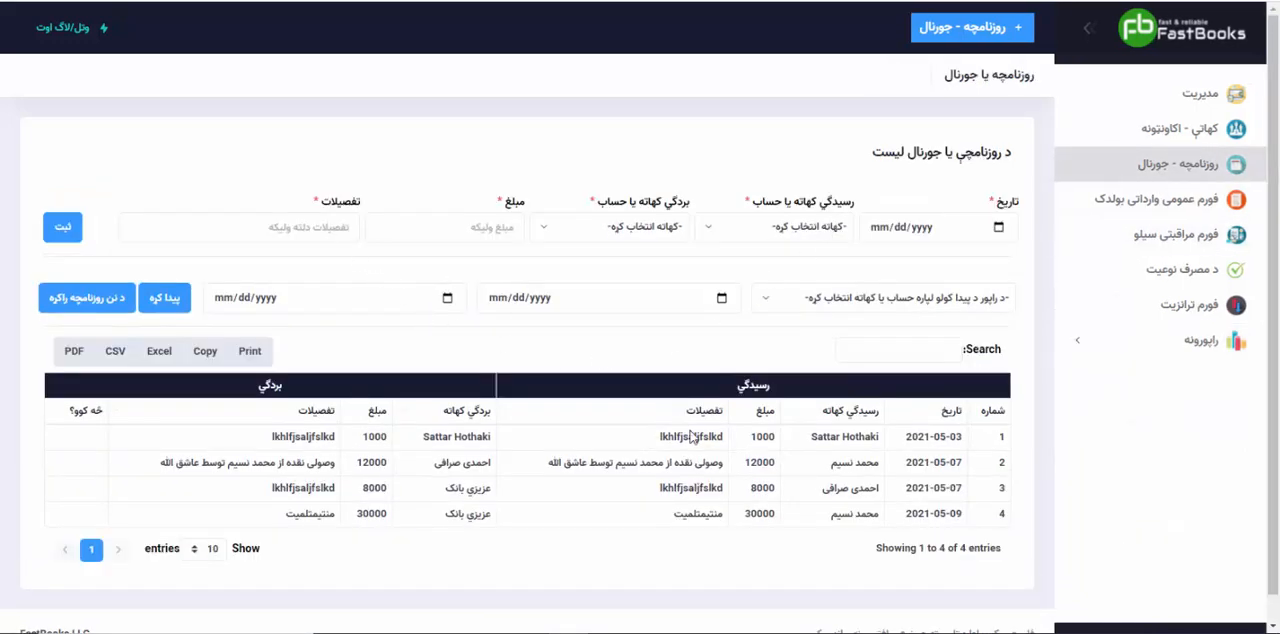
pyautogui.scroll(-1, 687, 480)
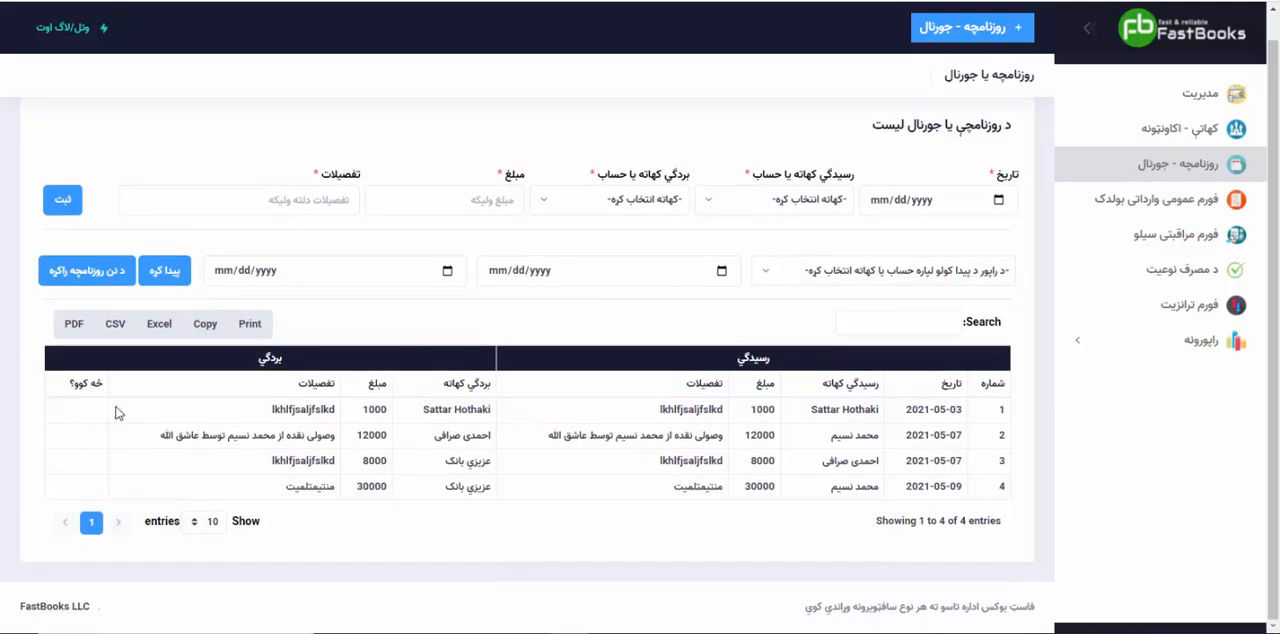
pyautogui.click(1200, 198)
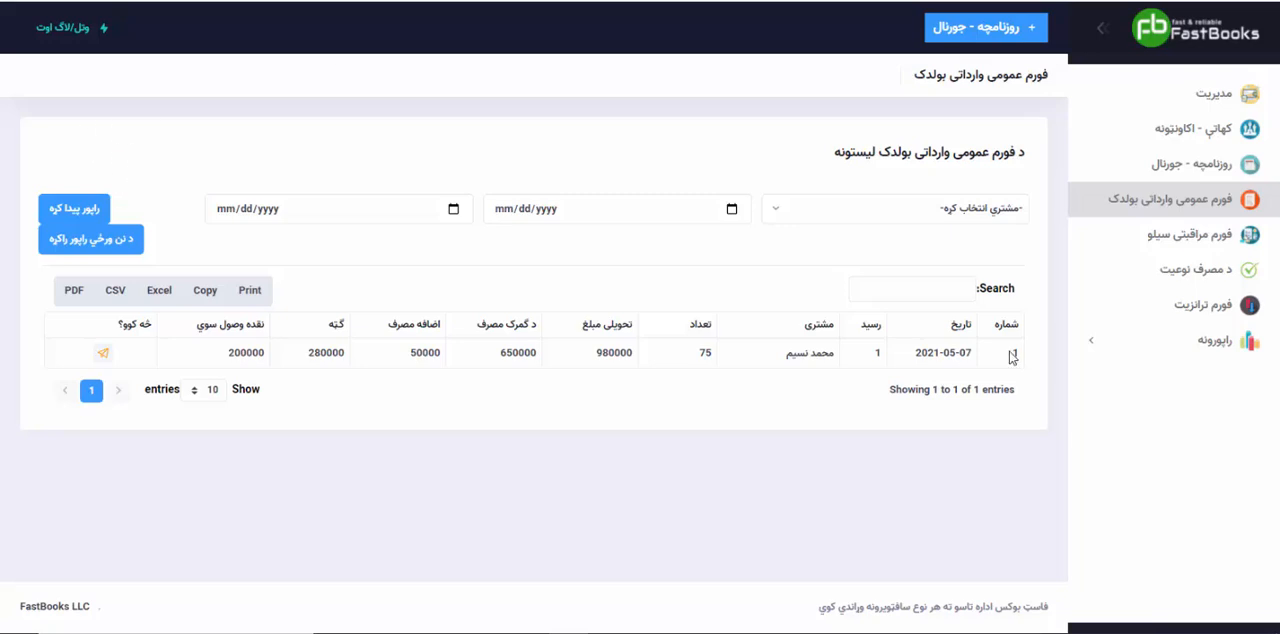
pyautogui.click(1215, 236)
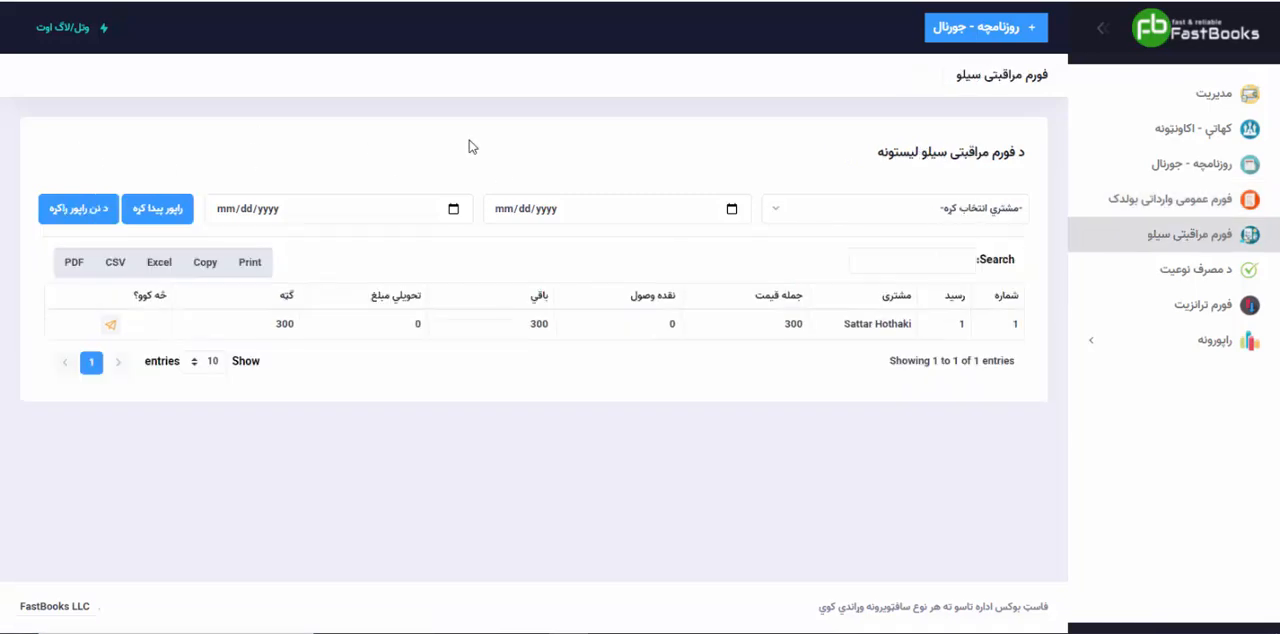
# Step: Examine the Client Balance Summary report and the income statement (profit and loss) report
pyautogui.click(1123, 352)
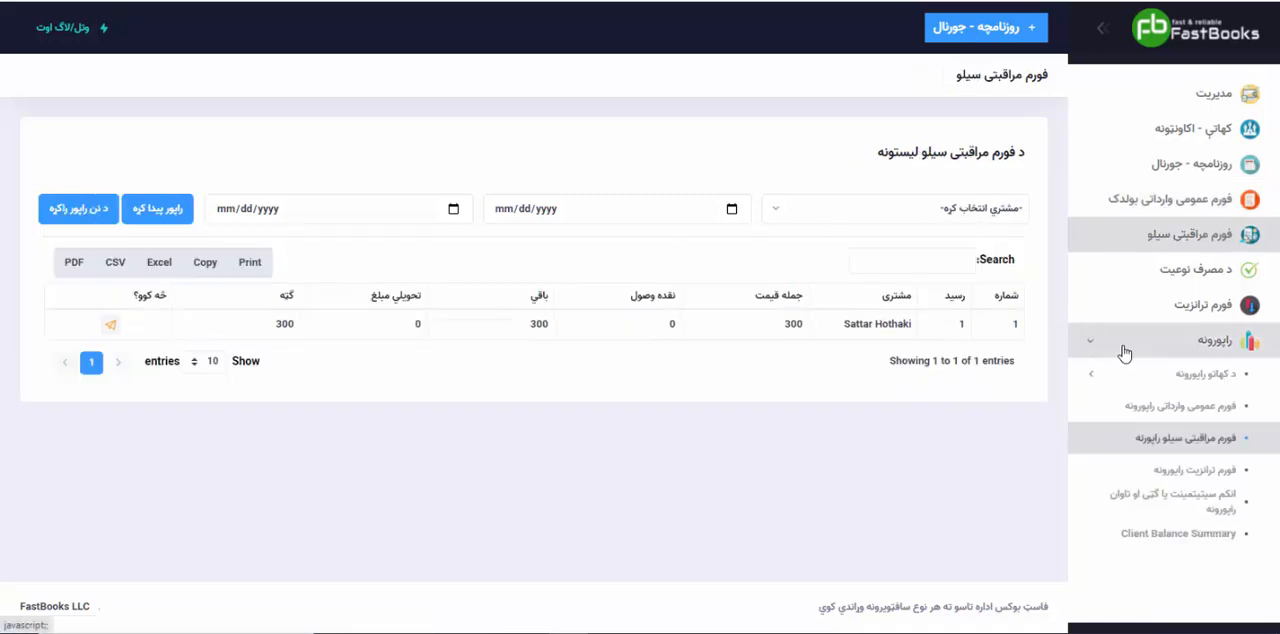
pyautogui.click(1163, 534)
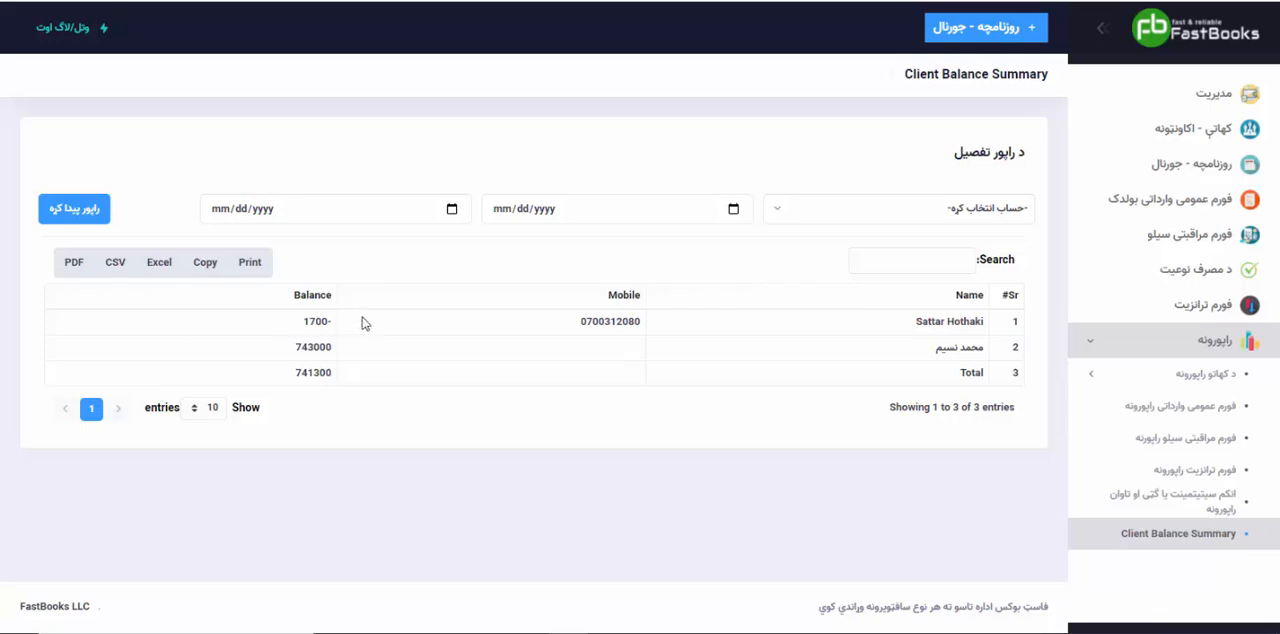
pyautogui.moveTo(362, 318); pyautogui.dragTo(305, 322)
pyautogui.moveTo(291, 362); pyautogui.dragTo(438, 316)
pyautogui.click(313, 369)
pyautogui.click(1200, 500)
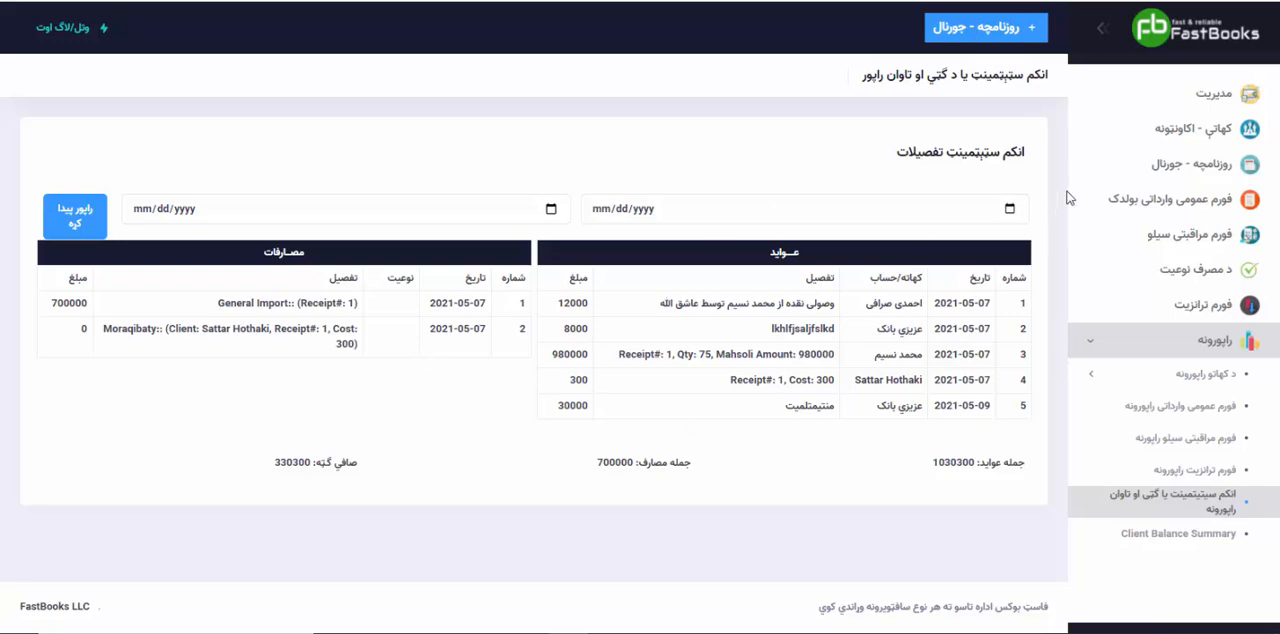
# Step: Log out, sign back in as admin with the prefilled credentials, and dismiss the browser's password warning
pyautogui.click(75, 37)
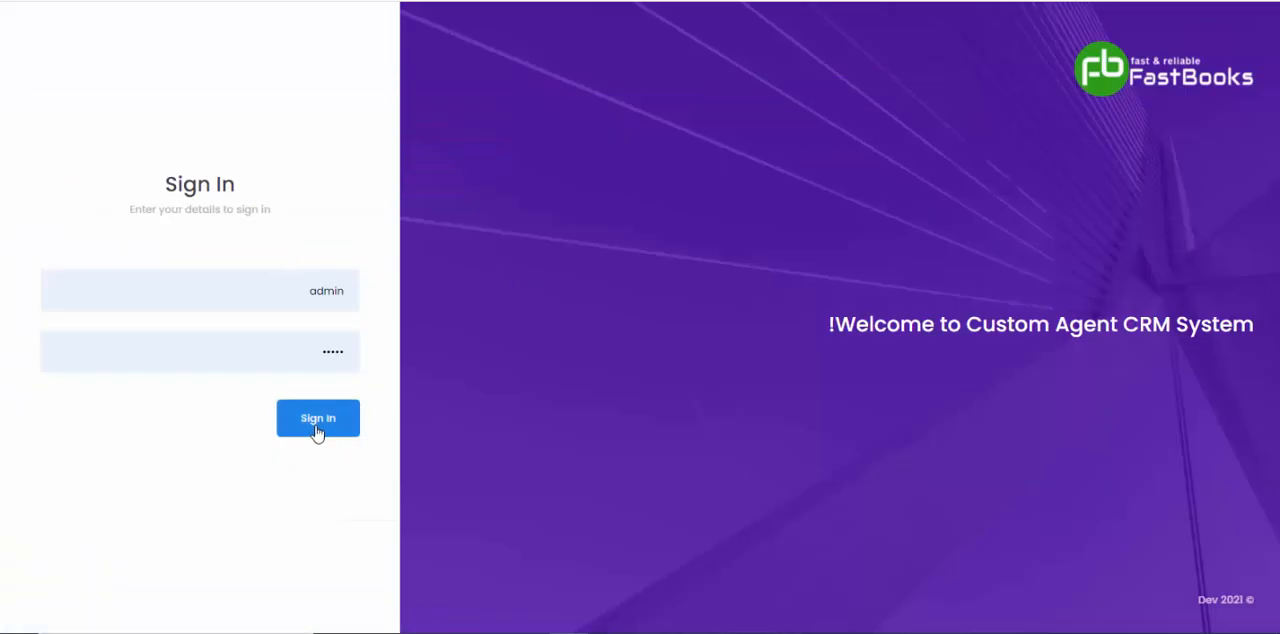
pyautogui.click(317, 428)
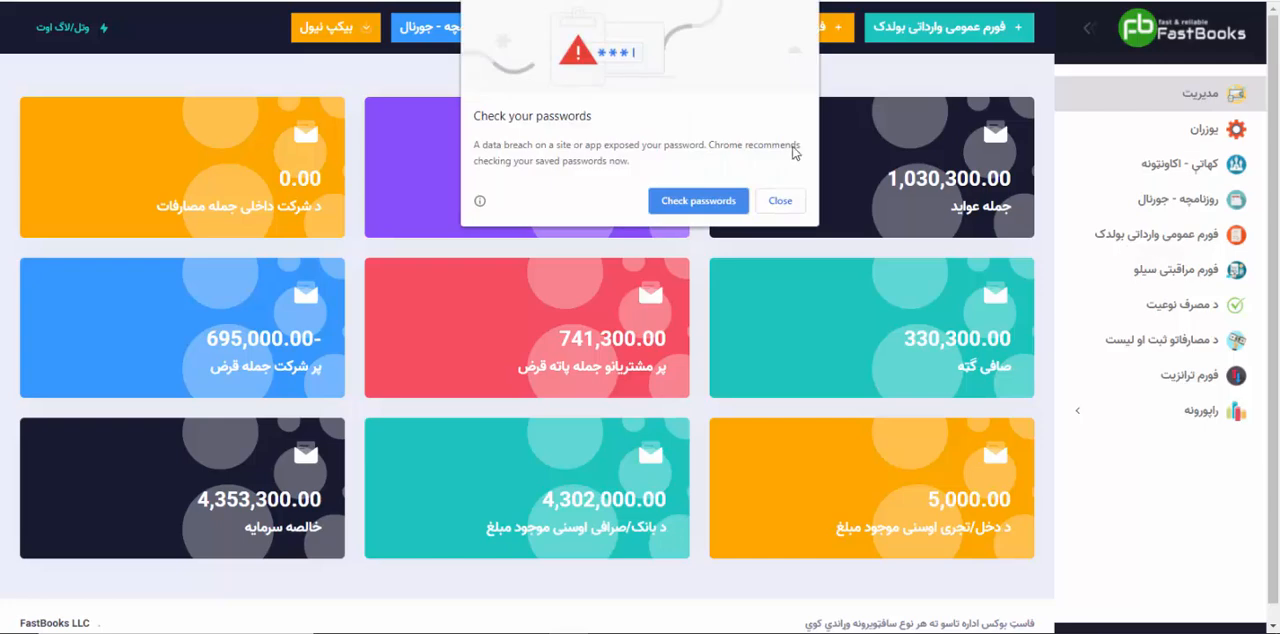
pyautogui.click(789, 195)
# Step: Open the Superadmin user's record for editing and enter a new username and account password
pyautogui.click(1173, 139)
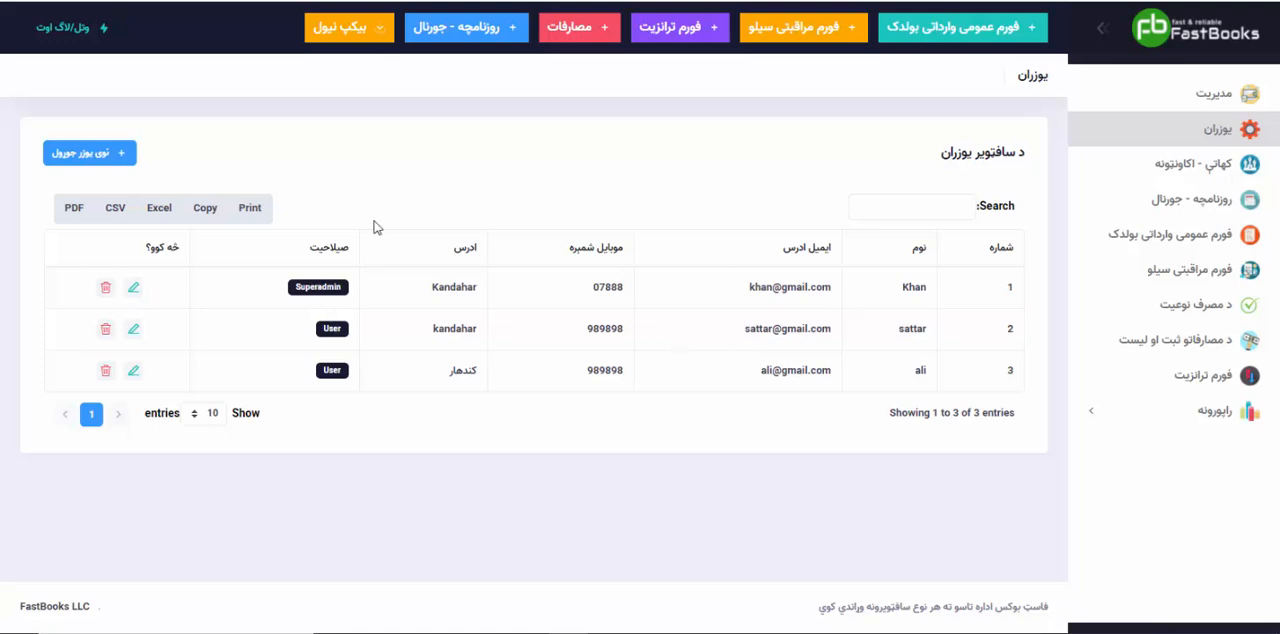
pyautogui.click(133, 290)
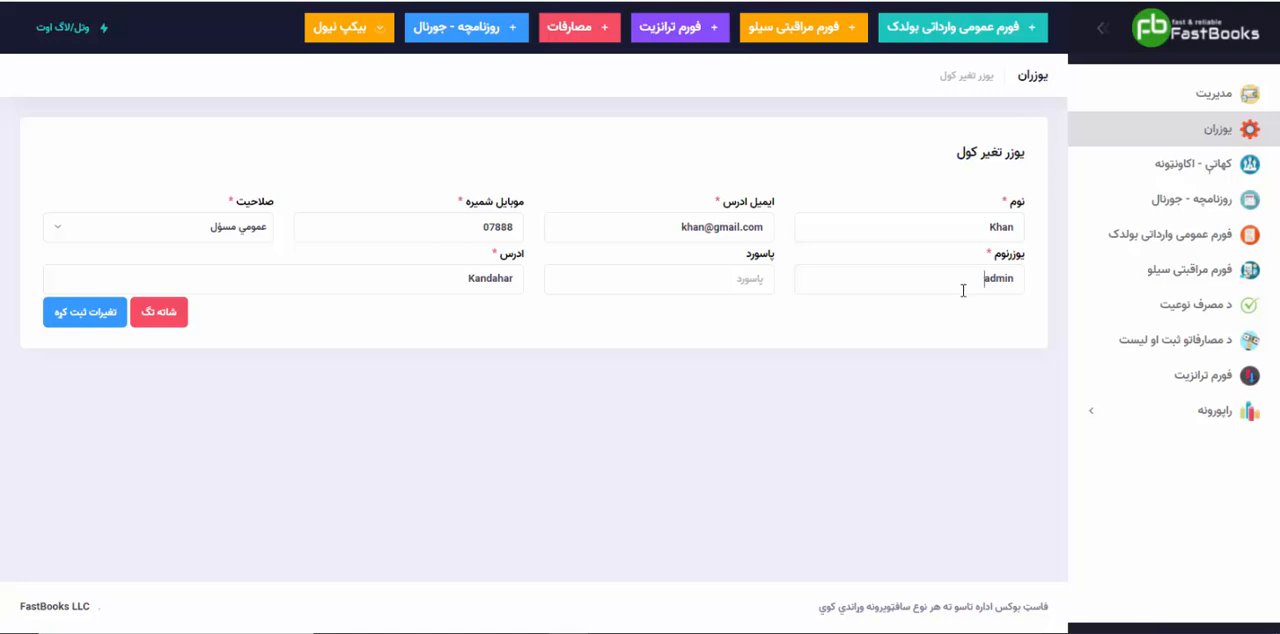
pyautogui.moveTo(963, 290); pyautogui.dragTo(1035, 284)
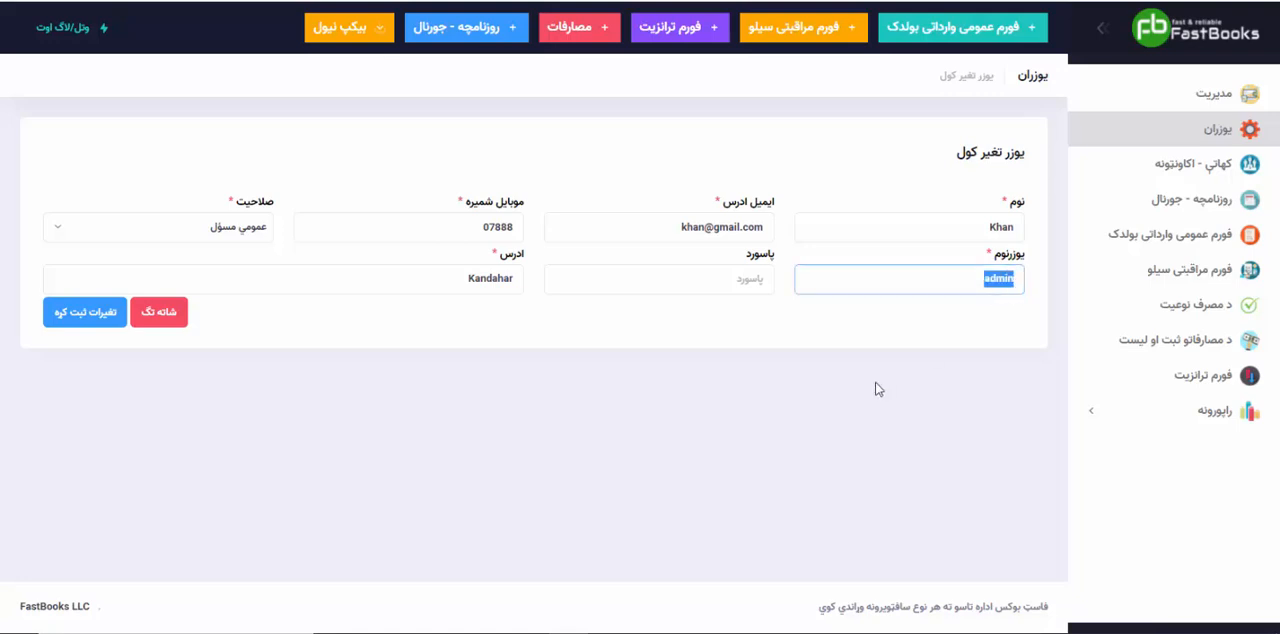
pyautogui.write('janan')
pyautogui.press('Tab')
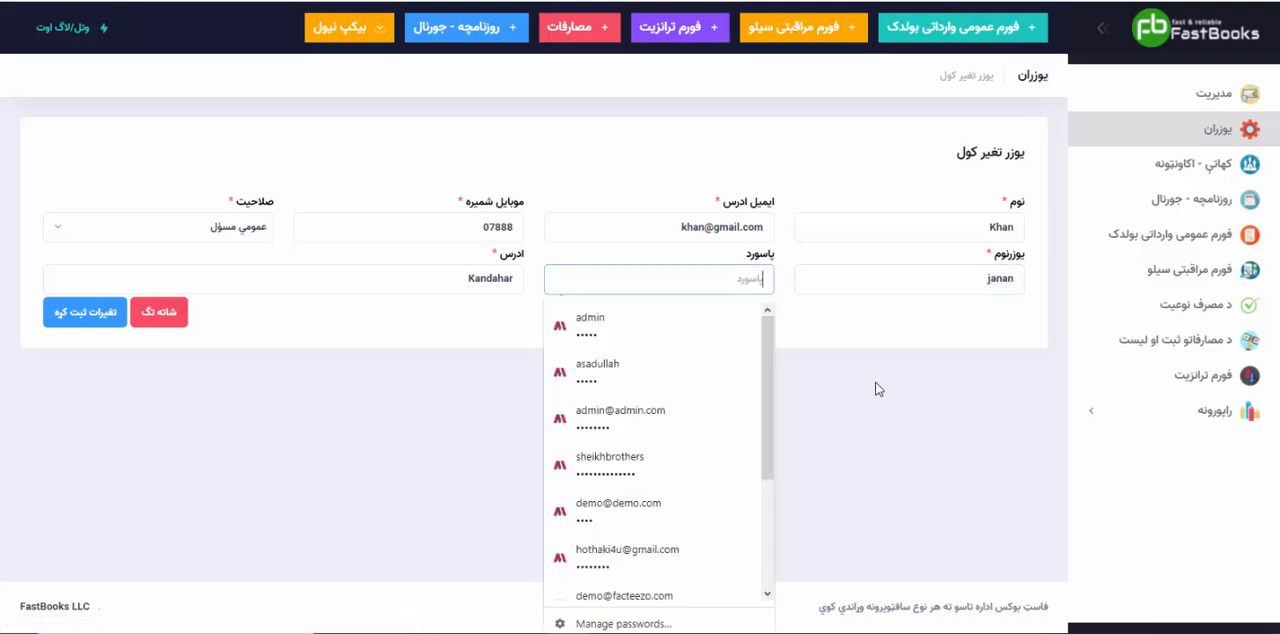
pyautogui.write('••')
pyautogui.click(876, 388)
# Step: Save the changes to the Superadmin user's record and return to the list of software users
pyautogui.doubleClick(996, 227)
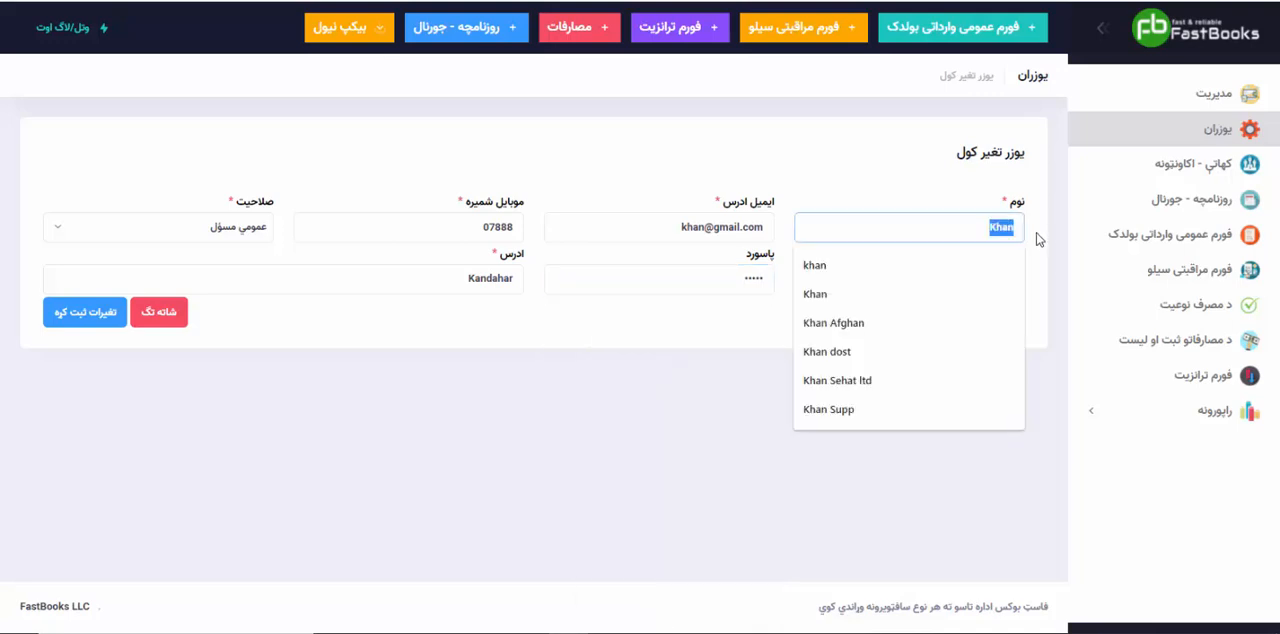
pyautogui.click(391, 406)
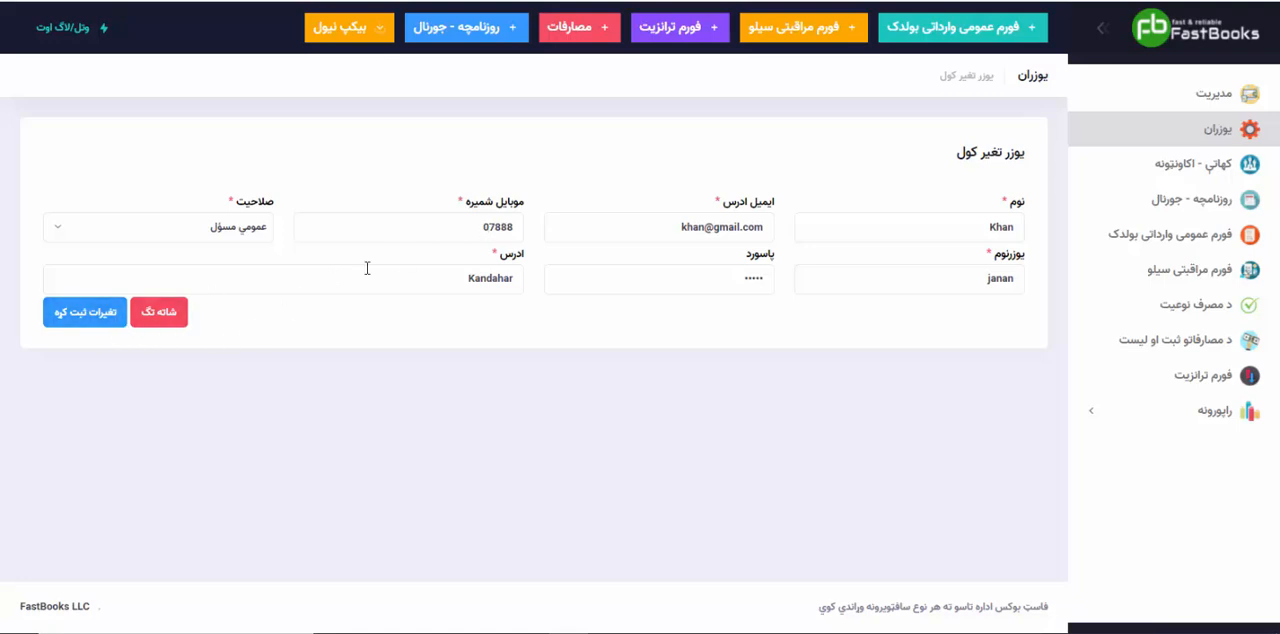
pyautogui.click(84, 314)
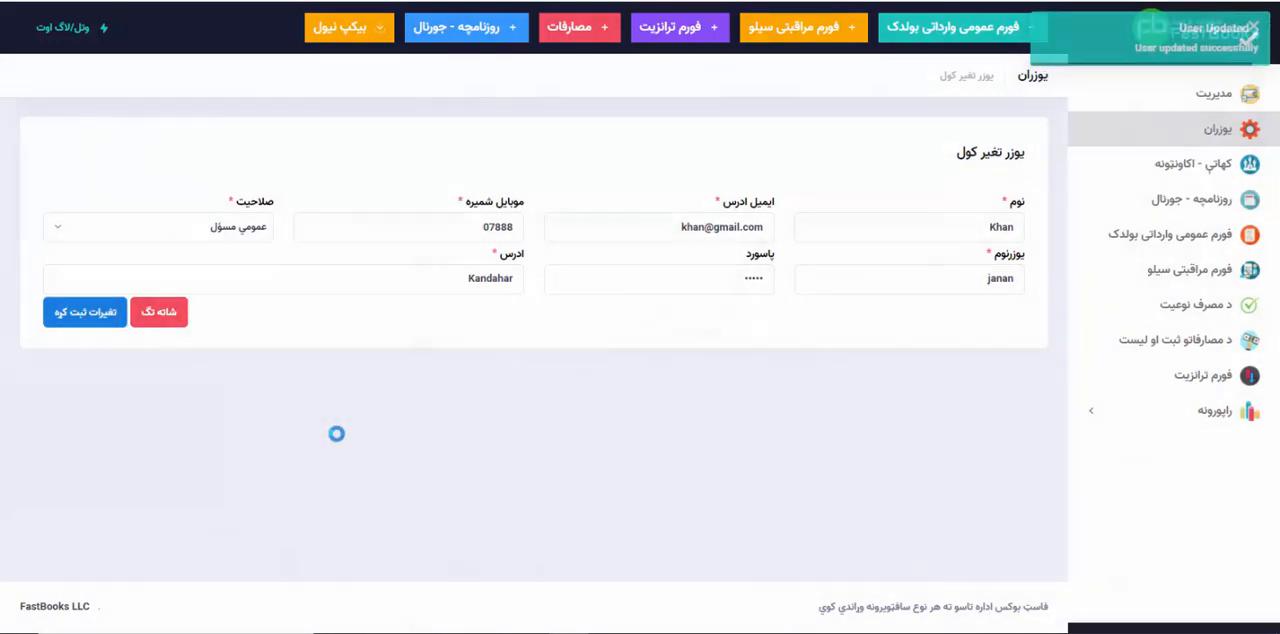
pyautogui.click(1213, 131)
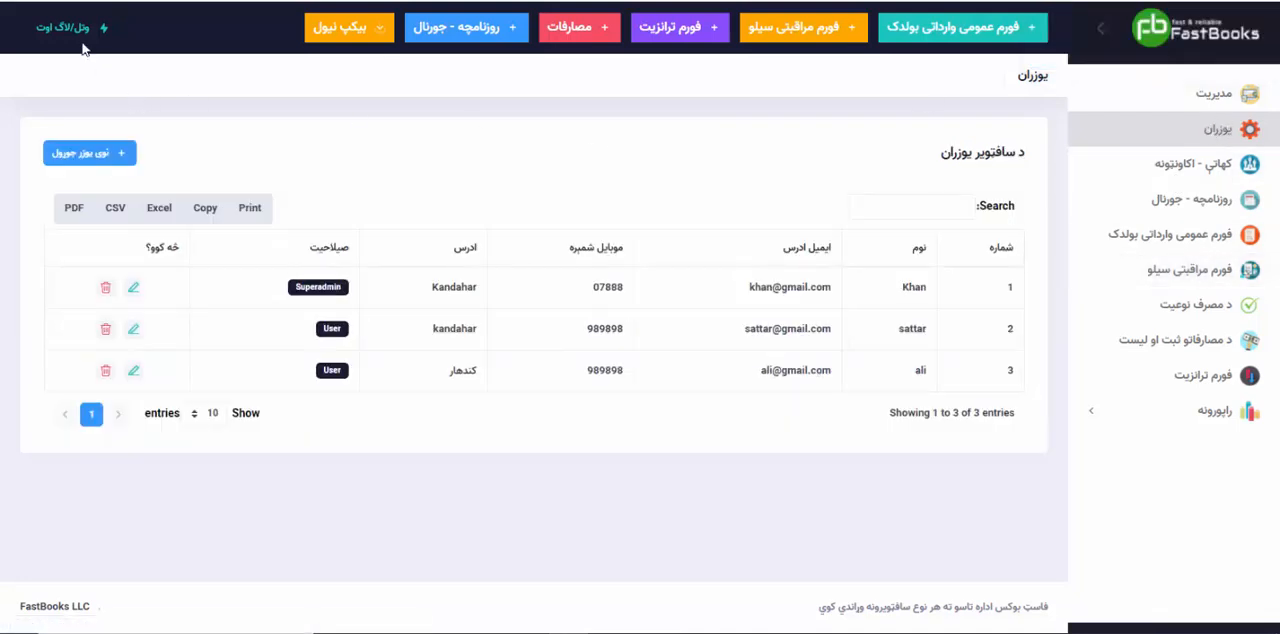
# Step: Log out and try to sign in with the old admin credentials
pyautogui.click(60, 30)
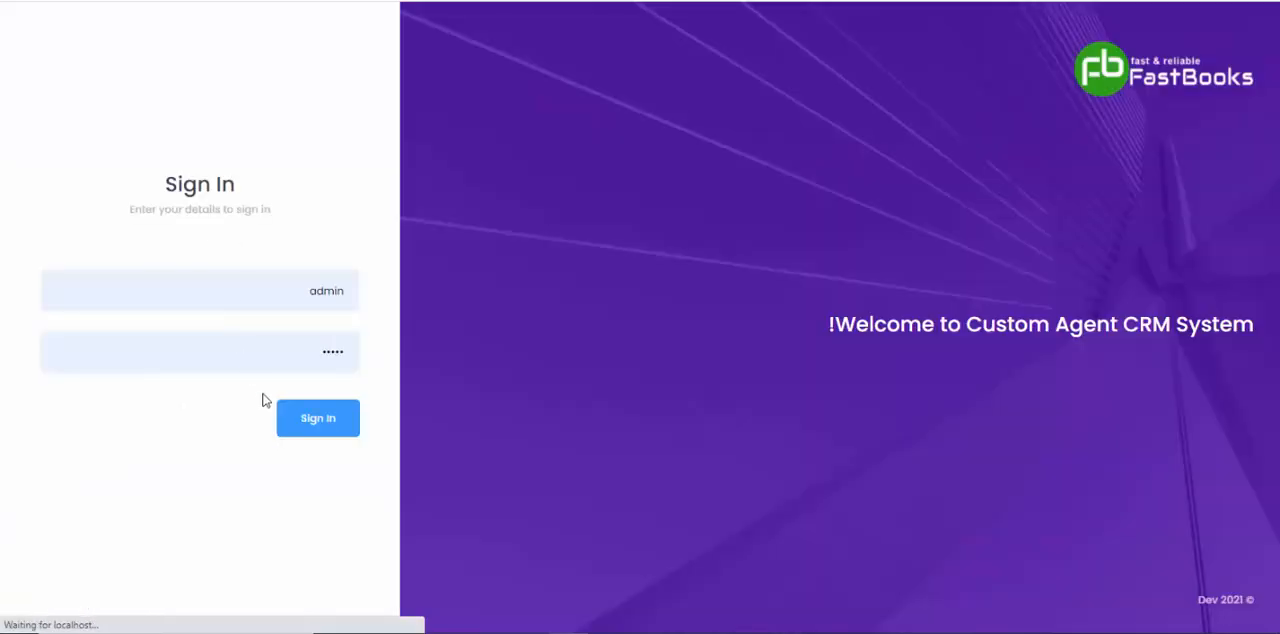
pyautogui.click(311, 436)
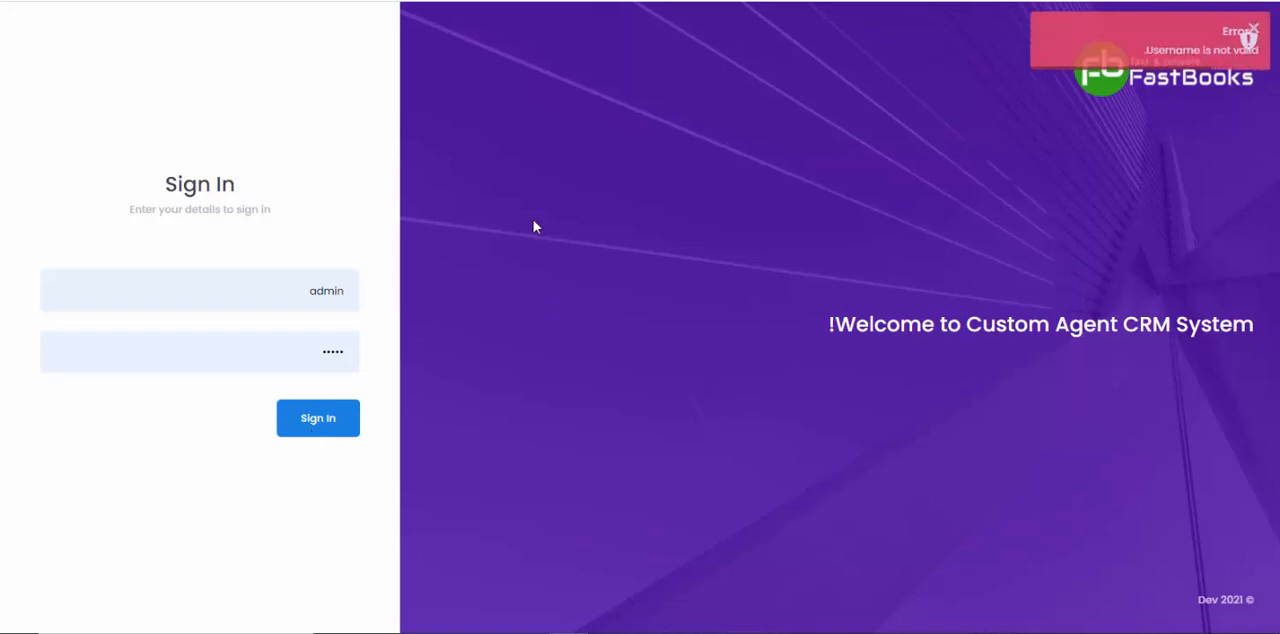
# Step: Sign in with the Superadmin's new username and account password, and decline saving the password in the browser
pyautogui.moveTo(296, 288); pyautogui.dragTo(357, 290)
pyautogui.write('janan')
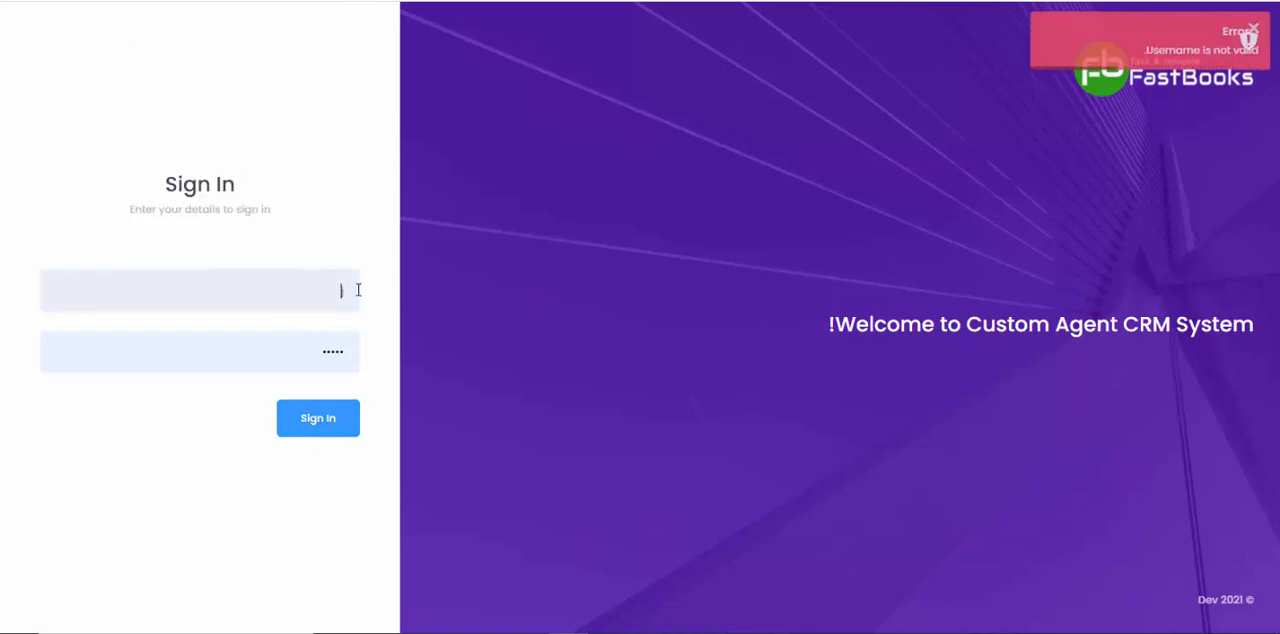
pyautogui.press('Tab')
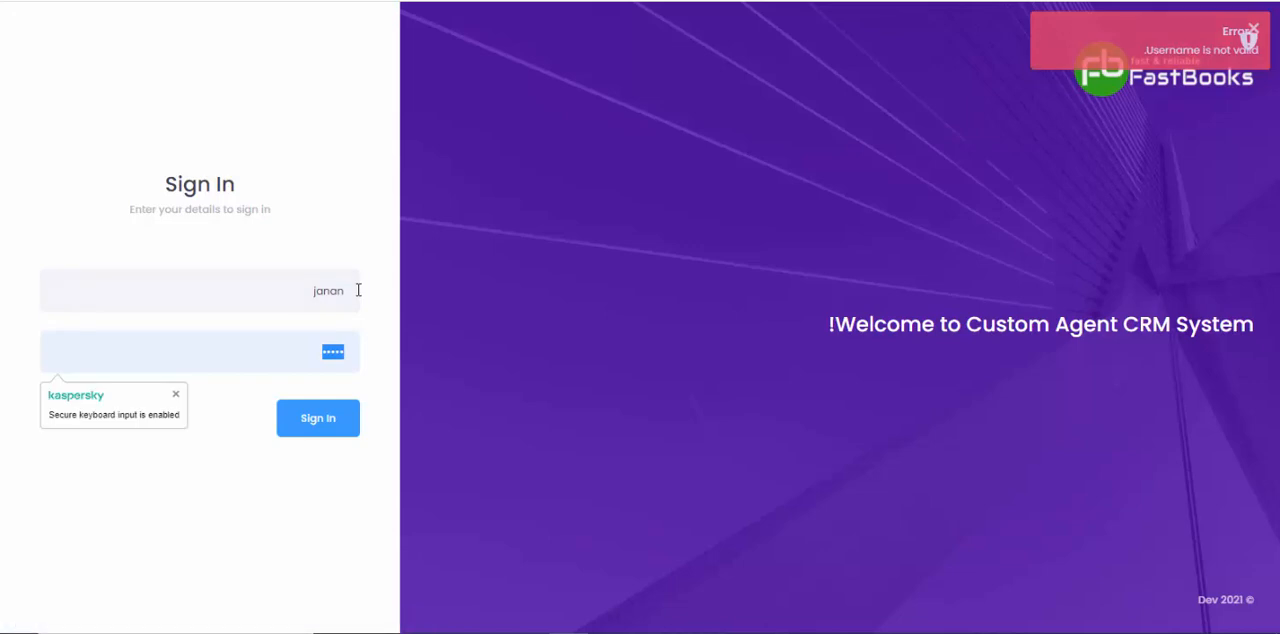
pyautogui.write('•••••')
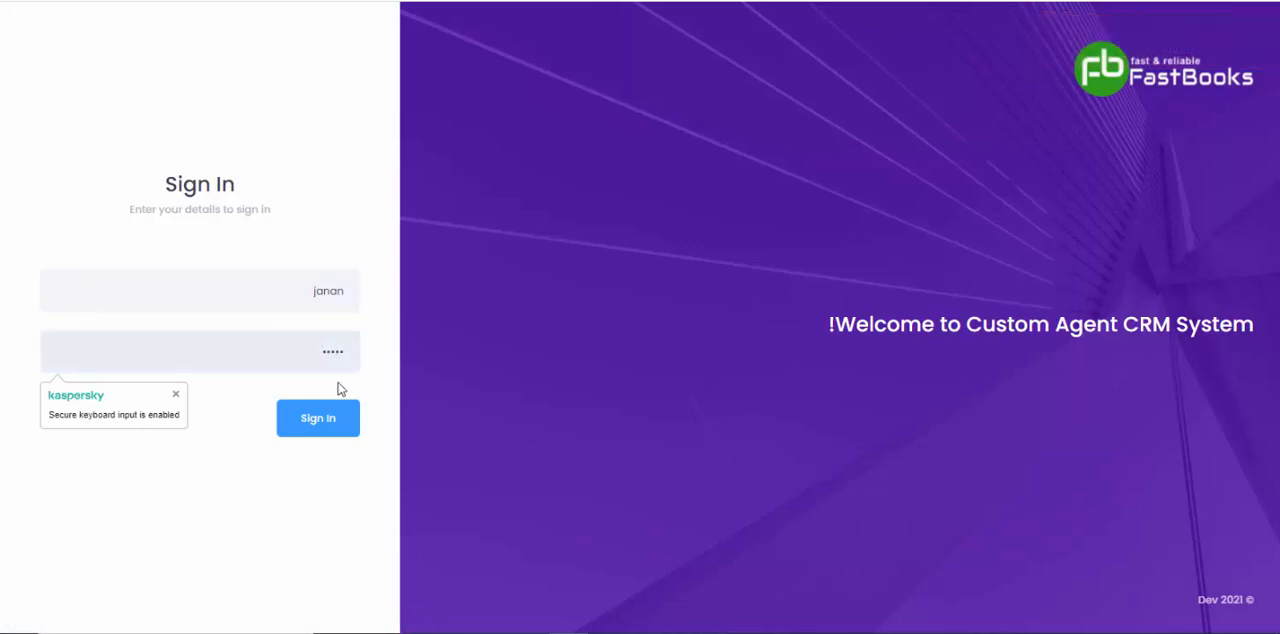
pyautogui.click(328, 420)
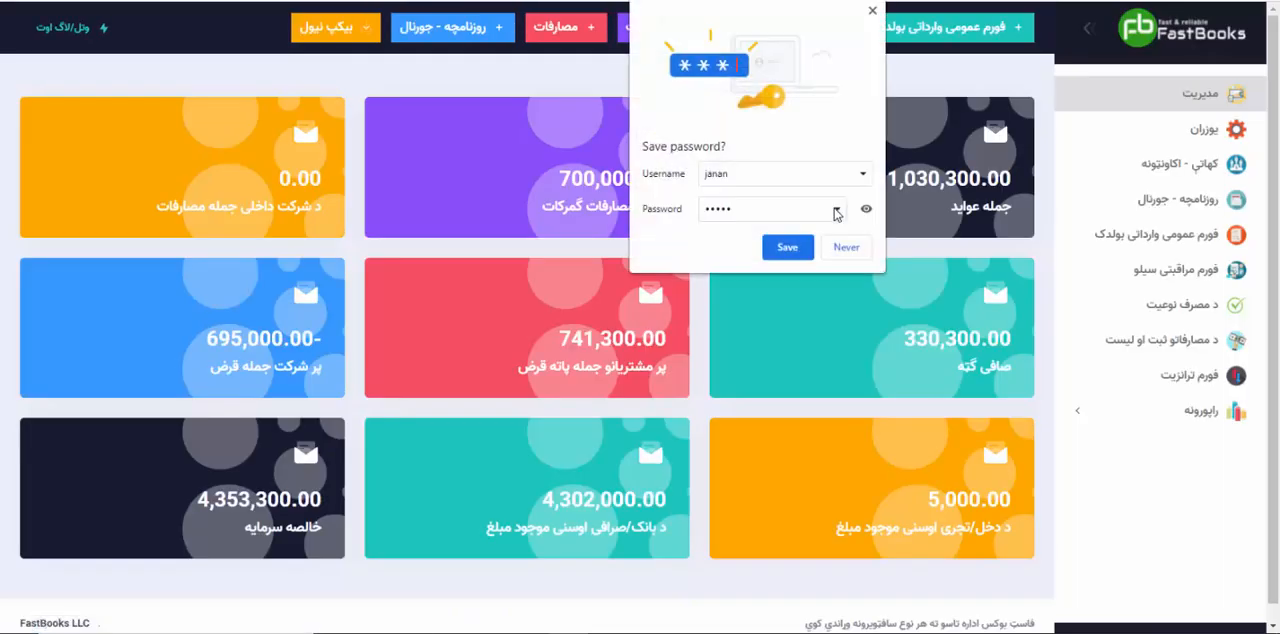
pyautogui.click(857, 254)
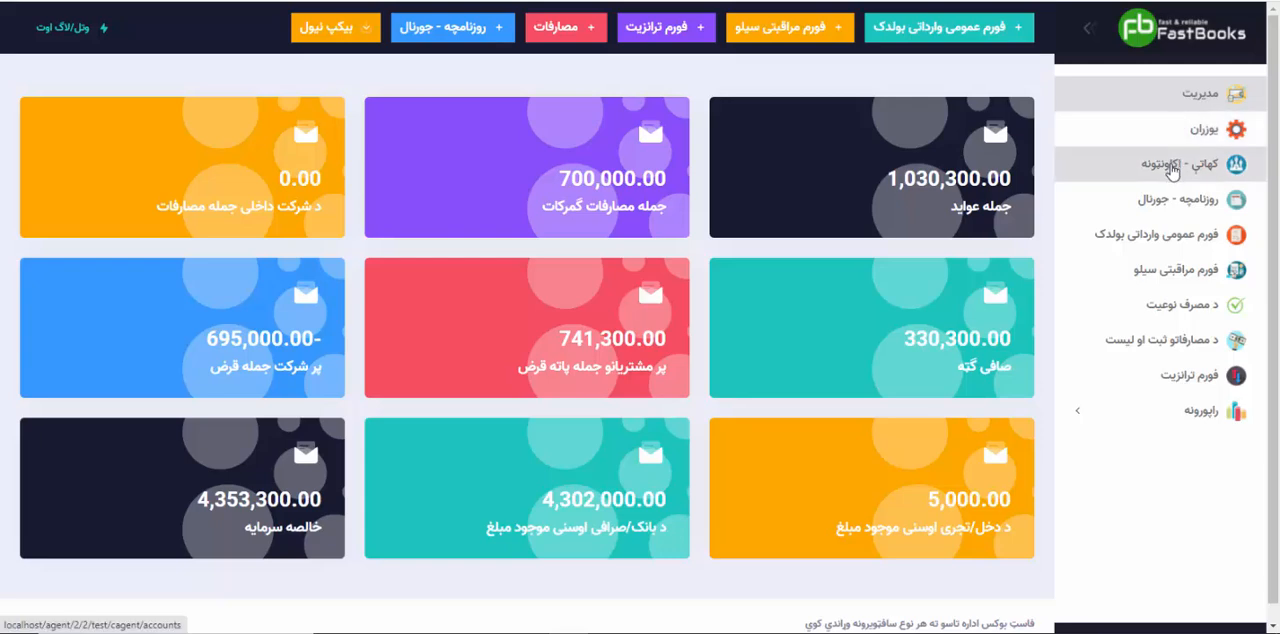
# Step: Start a new account from the accounts list and enter the customer's name
pyautogui.click(1173, 167)
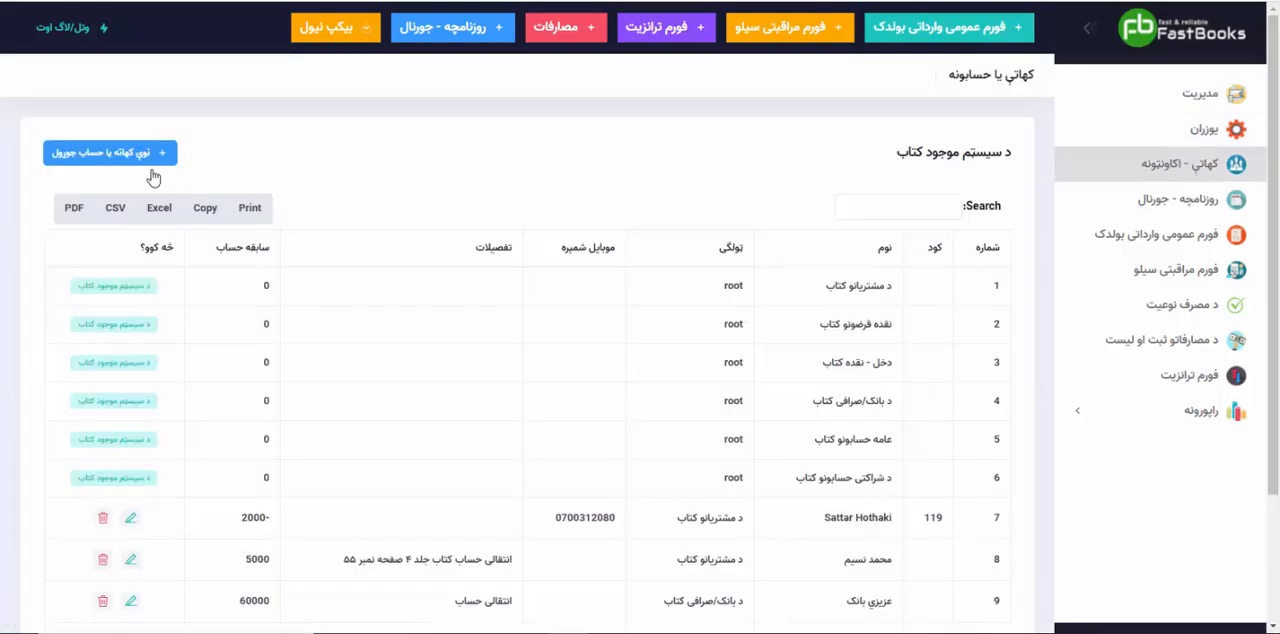
pyautogui.click(113, 155)
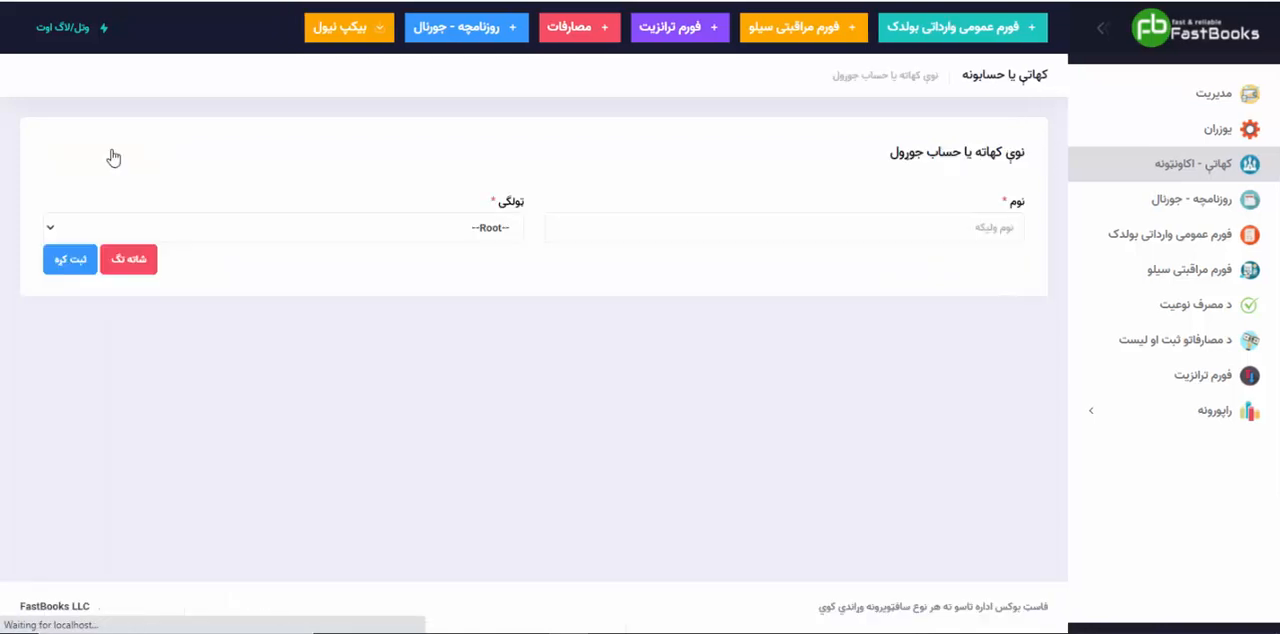
pyautogui.click(906, 230)
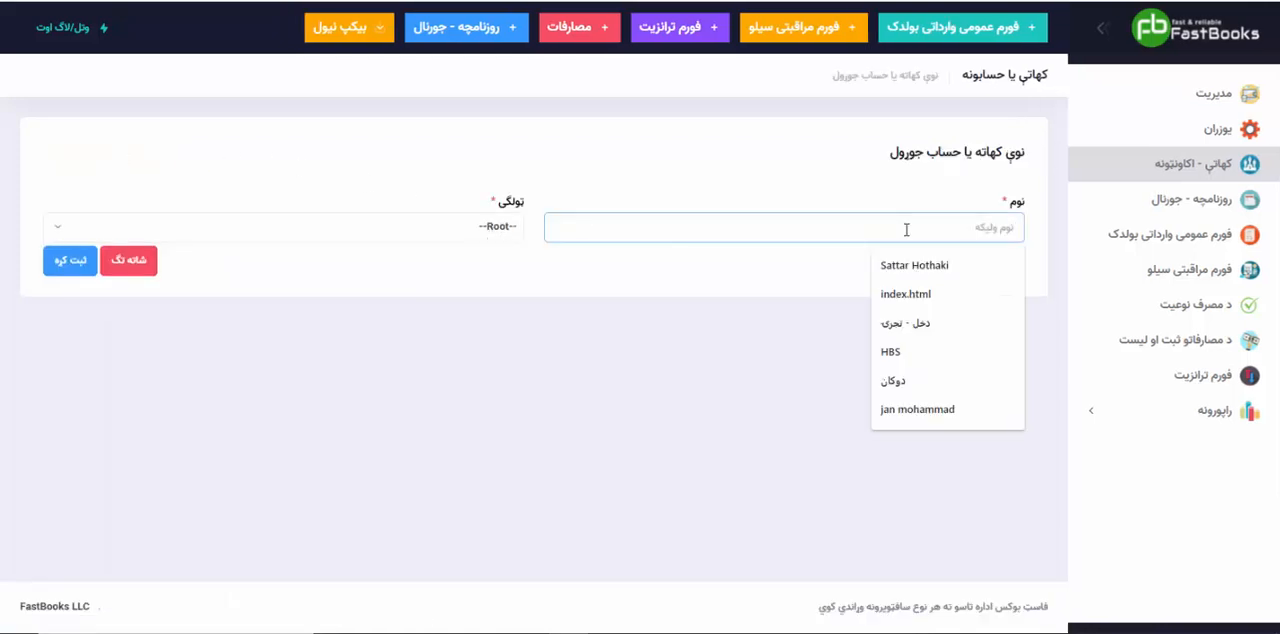
pyautogui.write('عبدال')
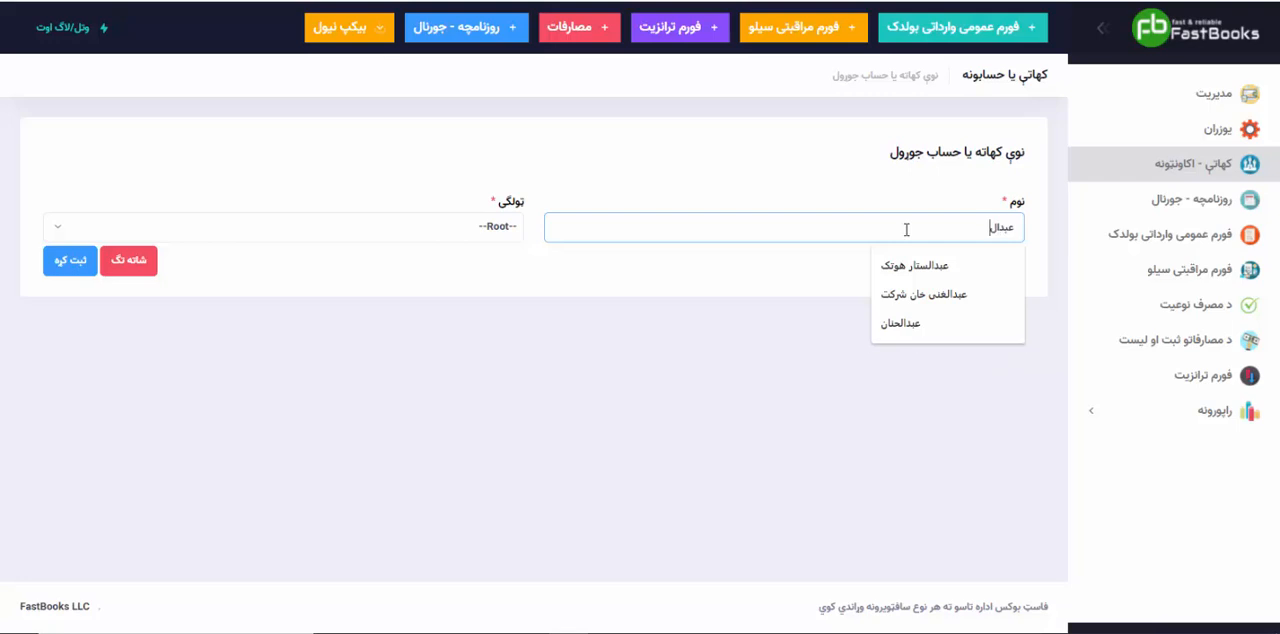
pyautogui.write('رازق')
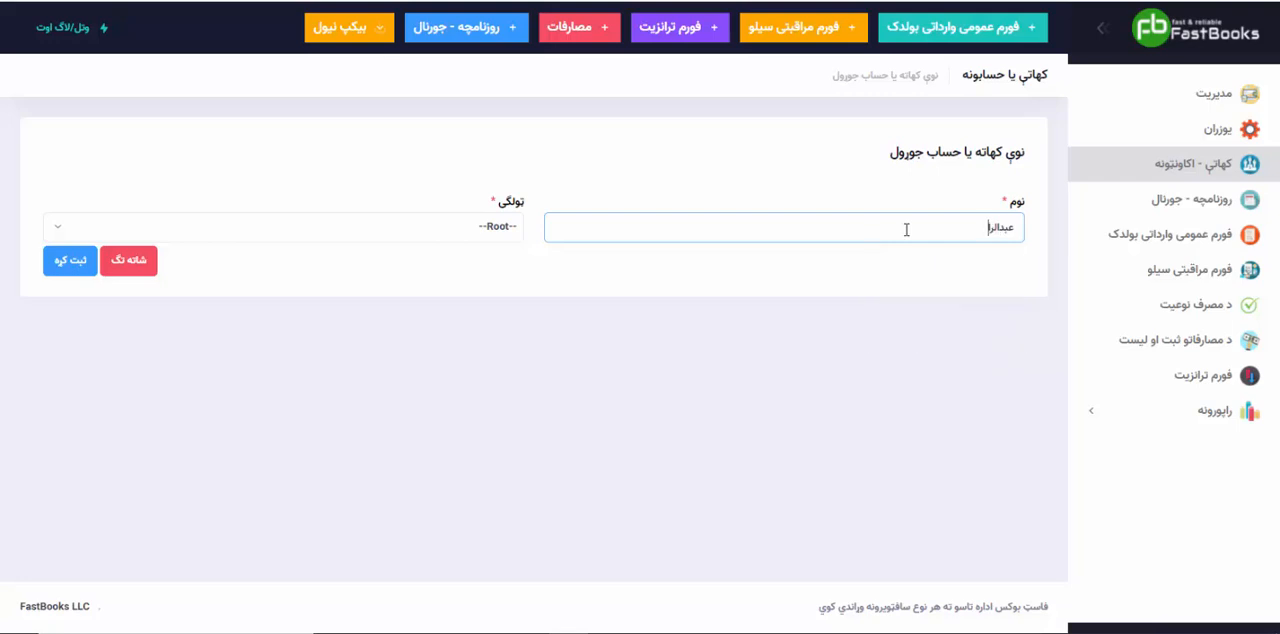
# Step: Review the available account categories and assign the new account to "د مشتریانو کتاب"
pyautogui.click(486, 226)
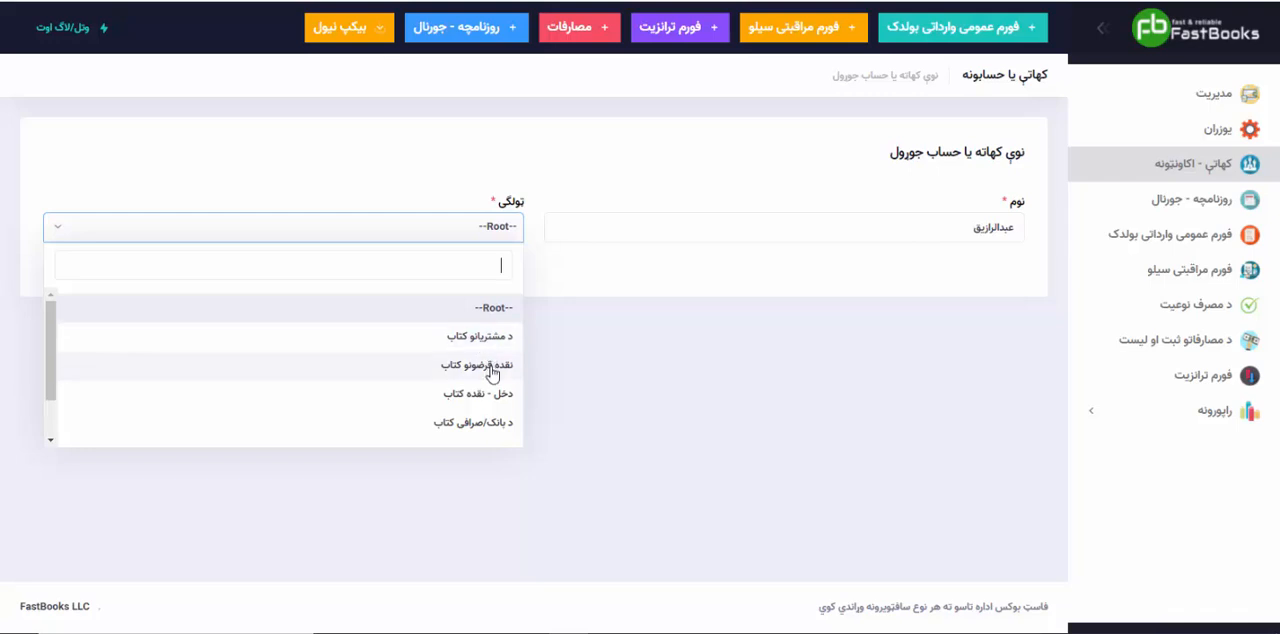
pyautogui.scroll(-1, 490, 372)
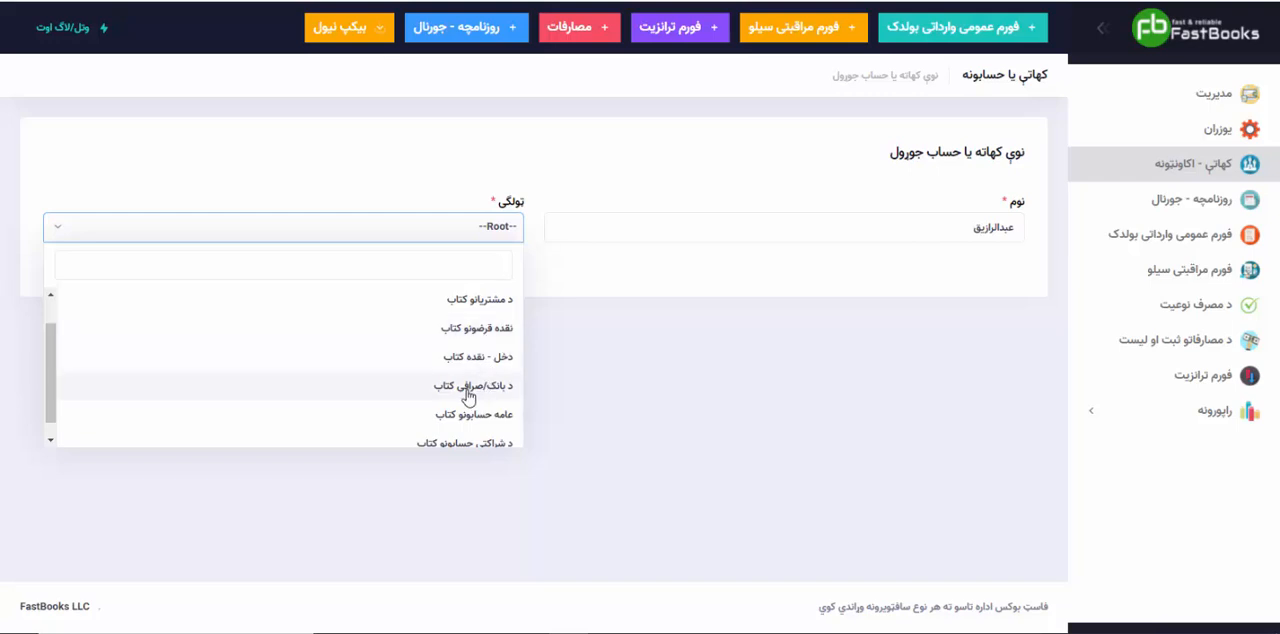
pyautogui.scroll(-1, 467, 397)
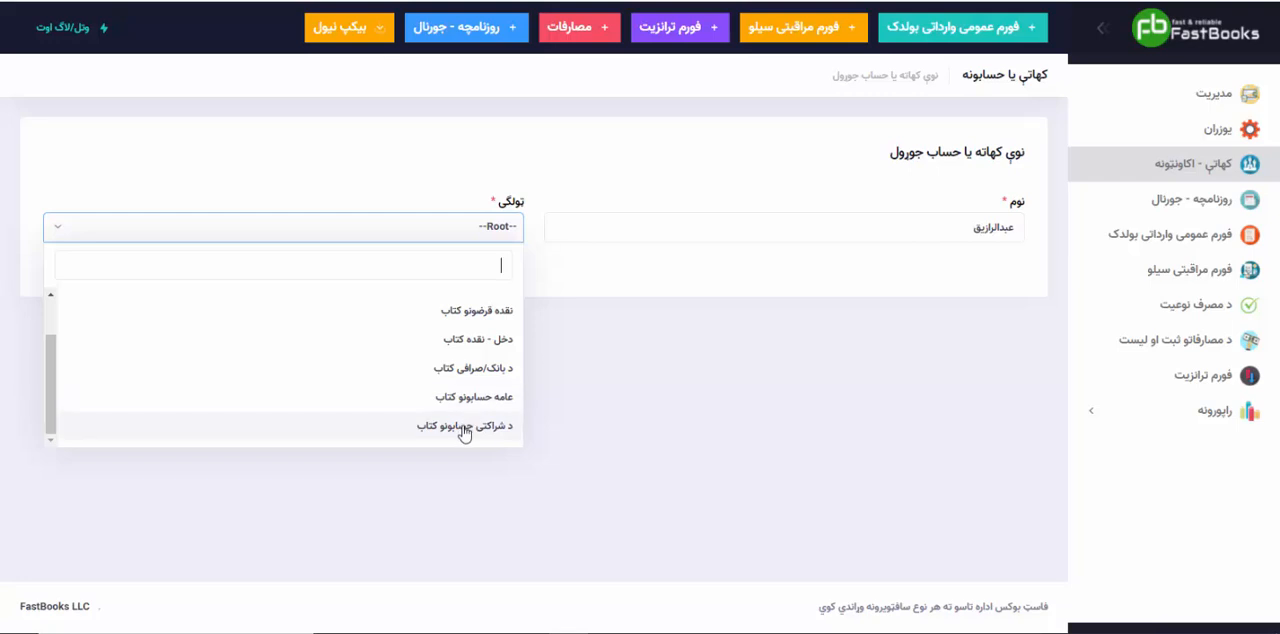
pyautogui.scroll(2, 474, 338)
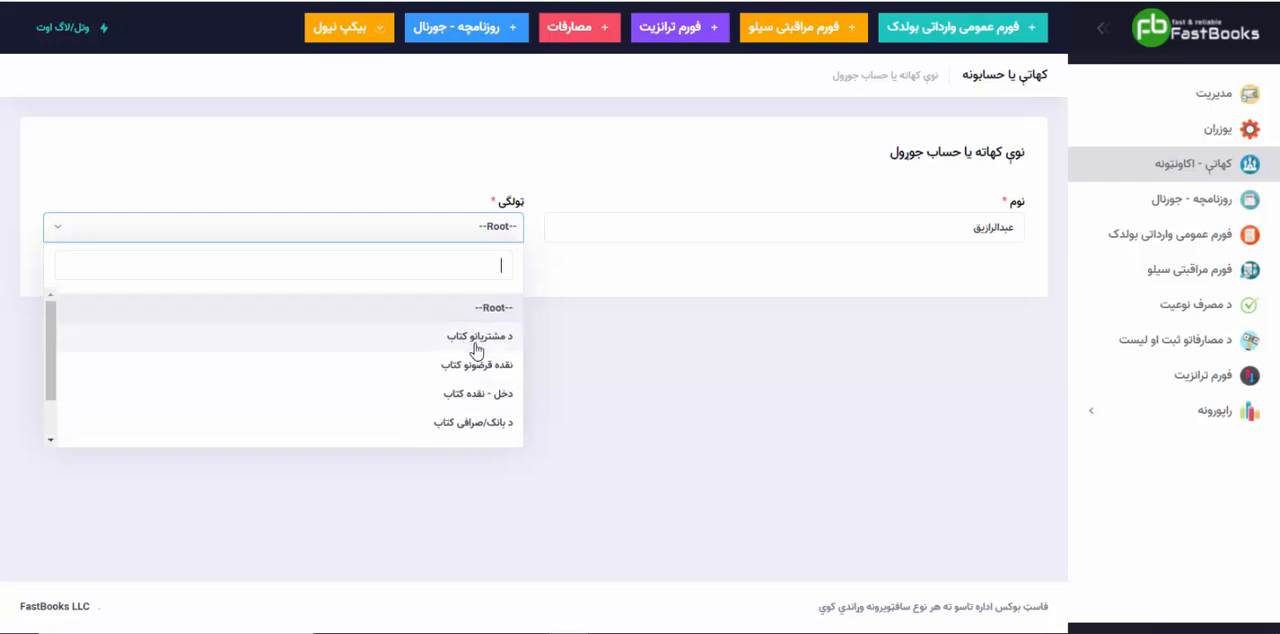
pyautogui.click(478, 338)
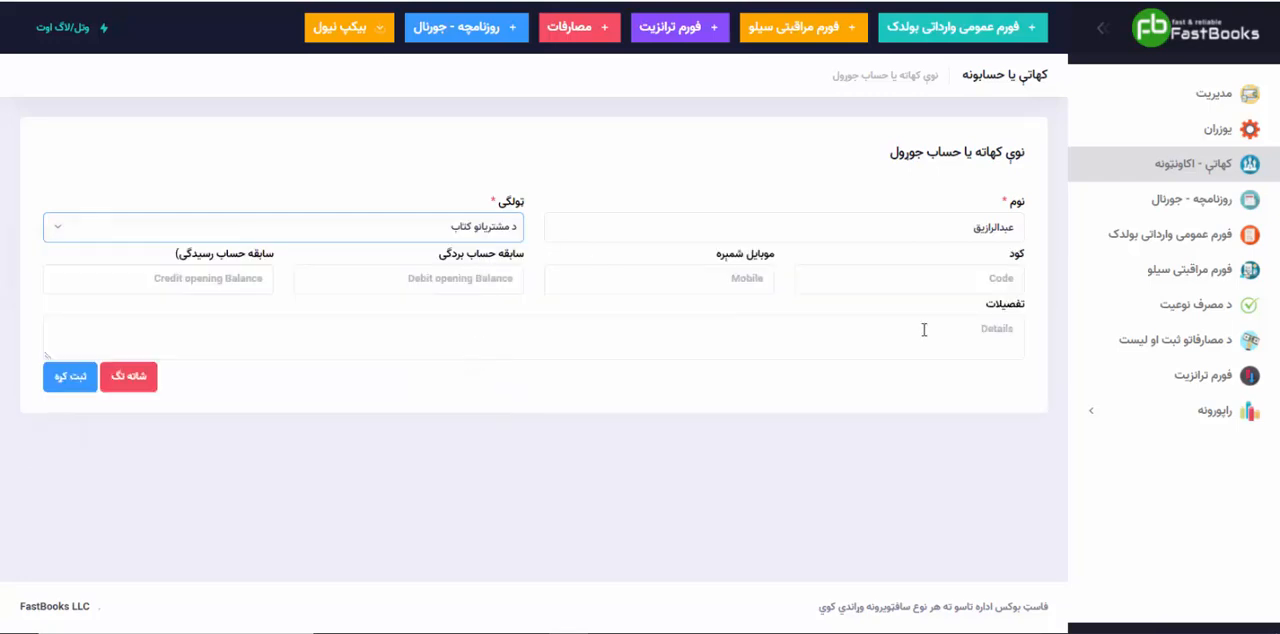
# Step: Enter the customer's account code and mobile number from the suggested earlier entries
pyautogui.click(964, 282)
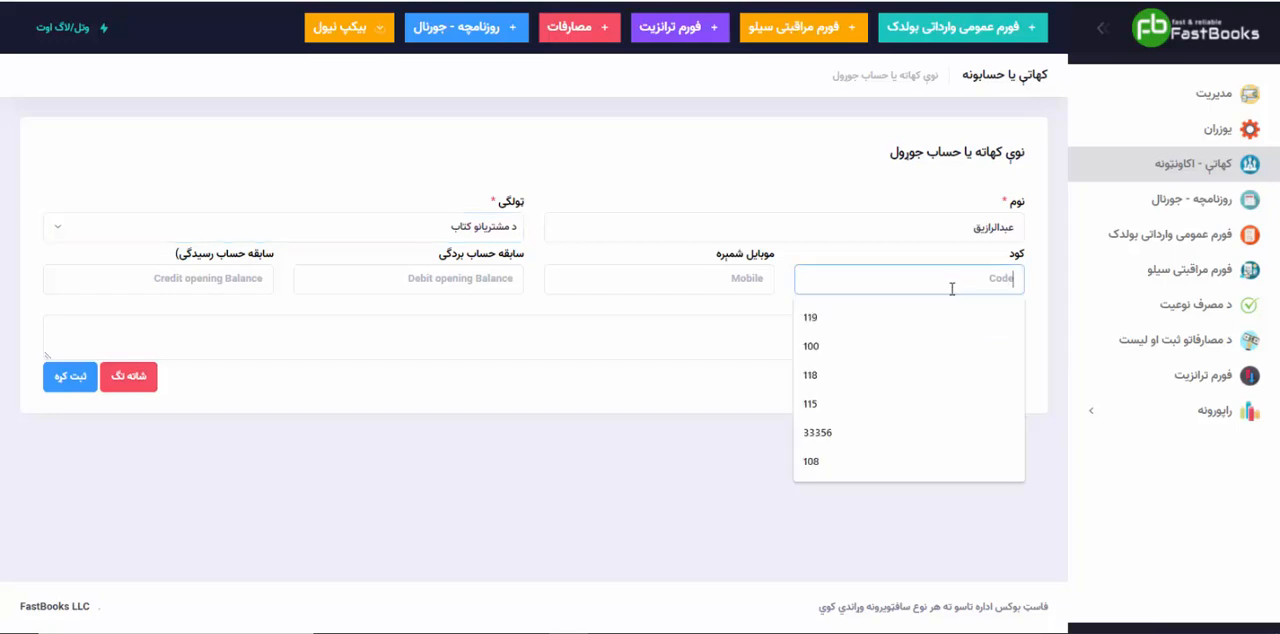
pyautogui.click(863, 348)
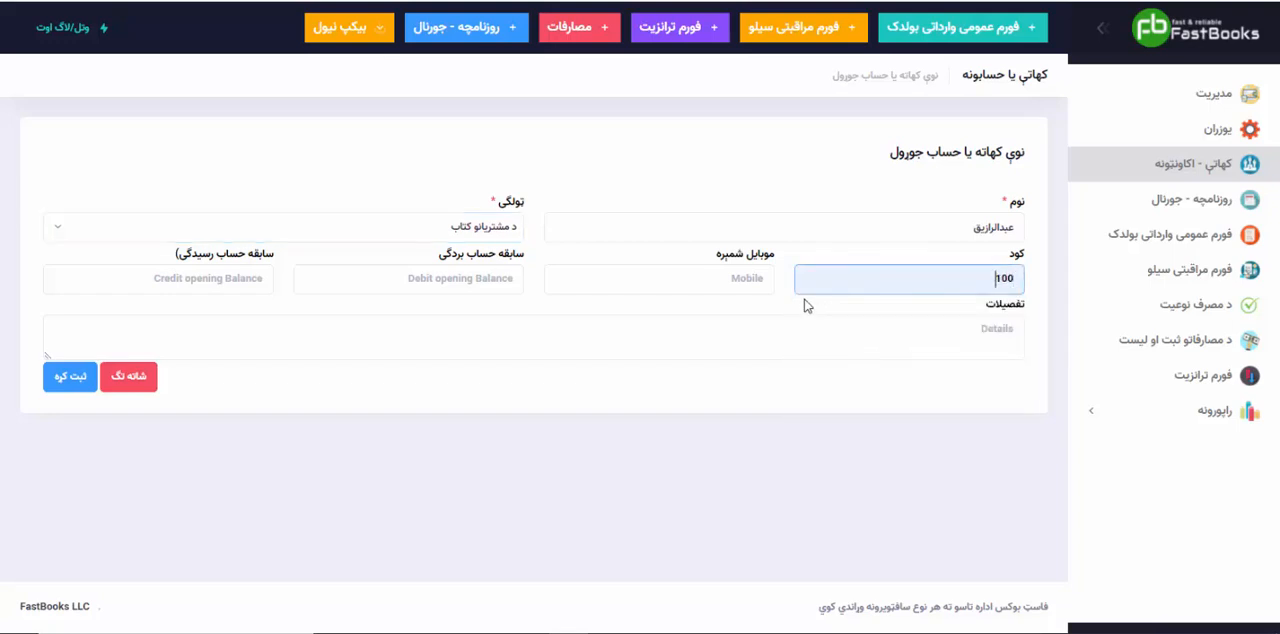
pyautogui.click(746, 288)
pyautogui.click(678, 312)
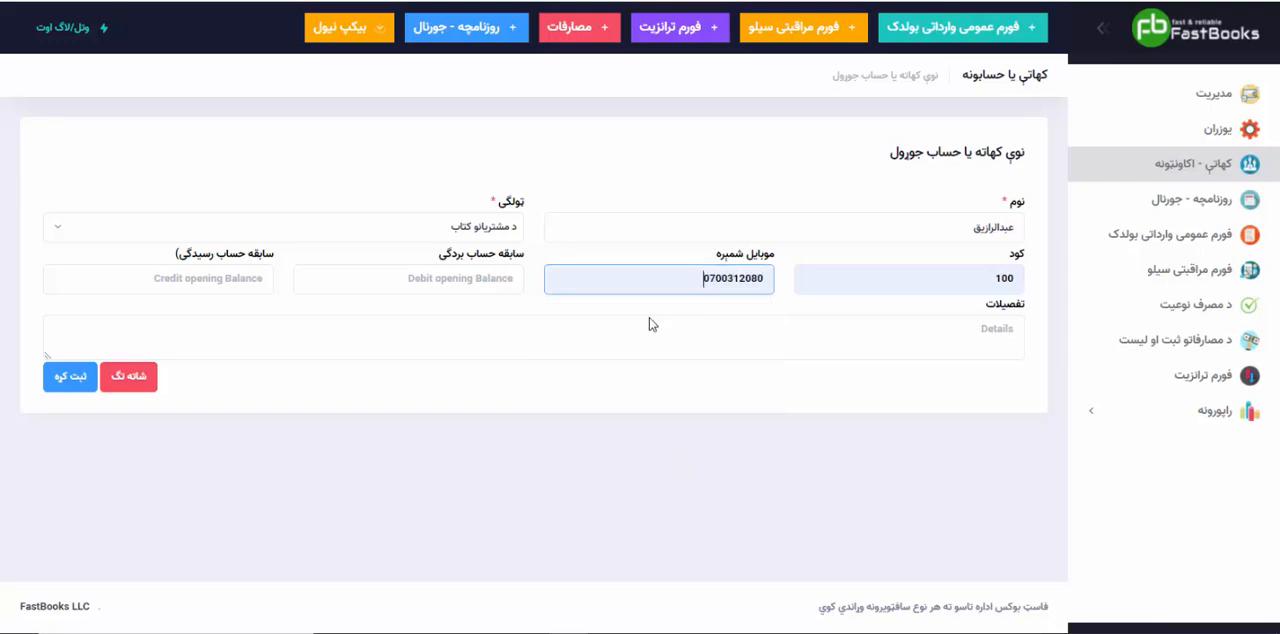
# Step: Set the customer account's debit opening balance to 70000 in Latin digits
pyautogui.click(489, 287)
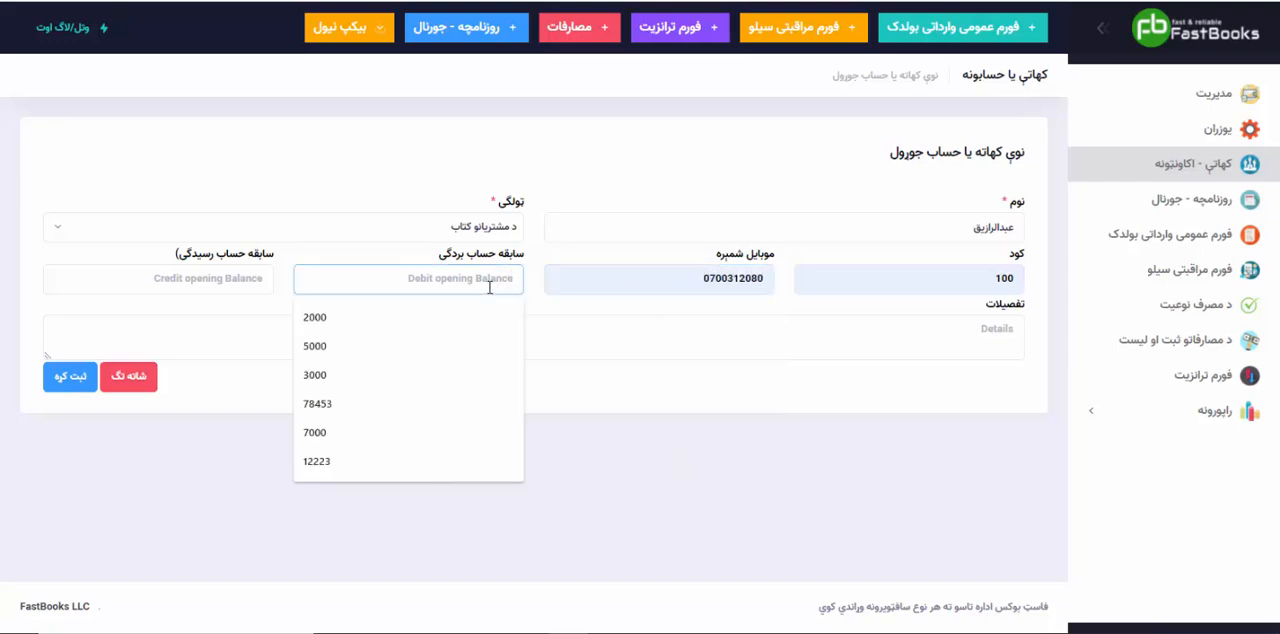
pyautogui.click(489, 287)
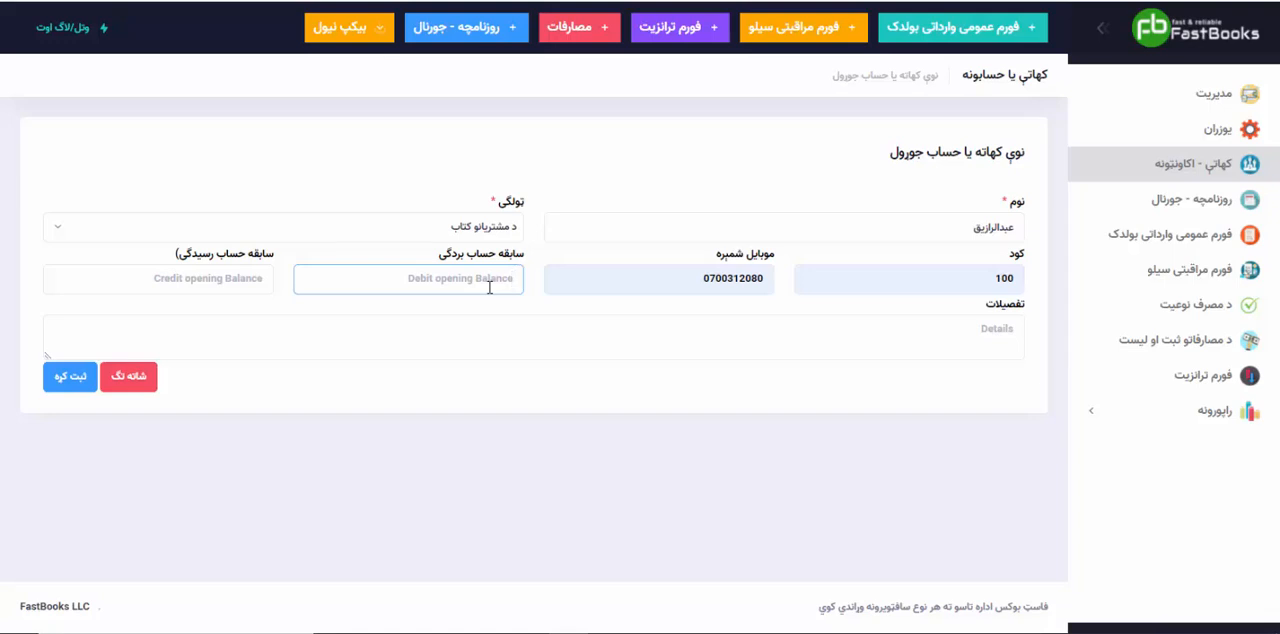
pyautogui.write('۷۰۰۰')
pyautogui.hotkey('ctrl', 'a')
pyautogui.press('super+space')
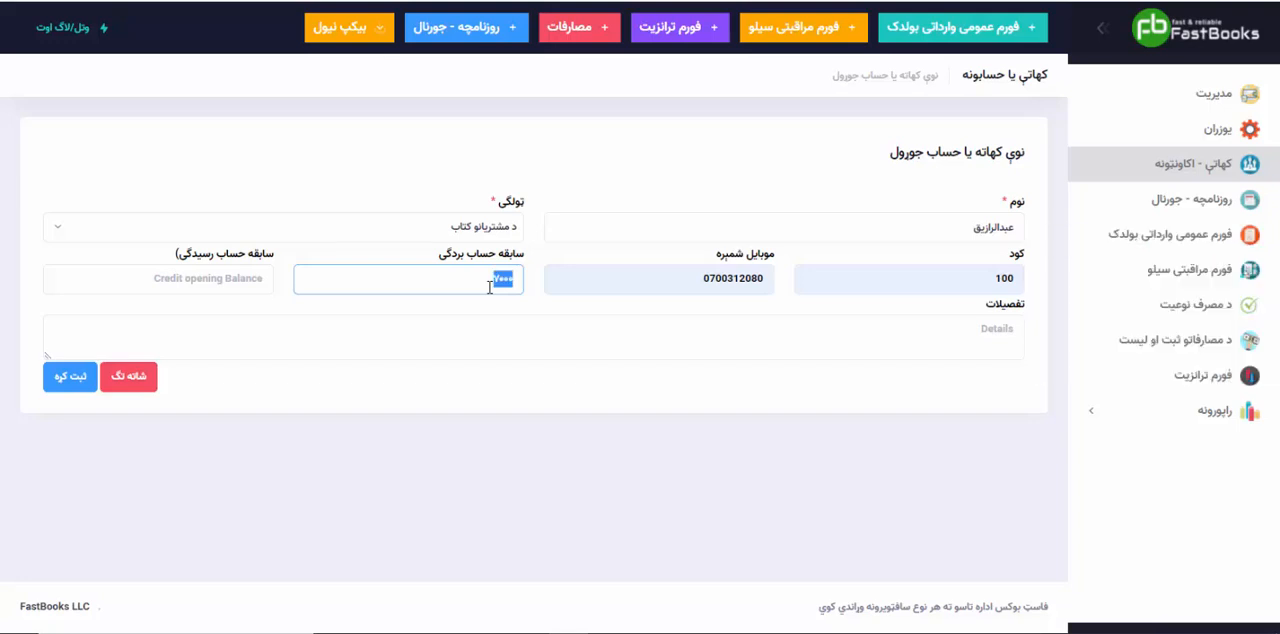
pyautogui.write('70000')
# Step: Enter the details "انتقالی حساب کتاب جلد ۴ صفحه نمبر ۵۵" and save the customer account
pyautogui.click(551, 330)
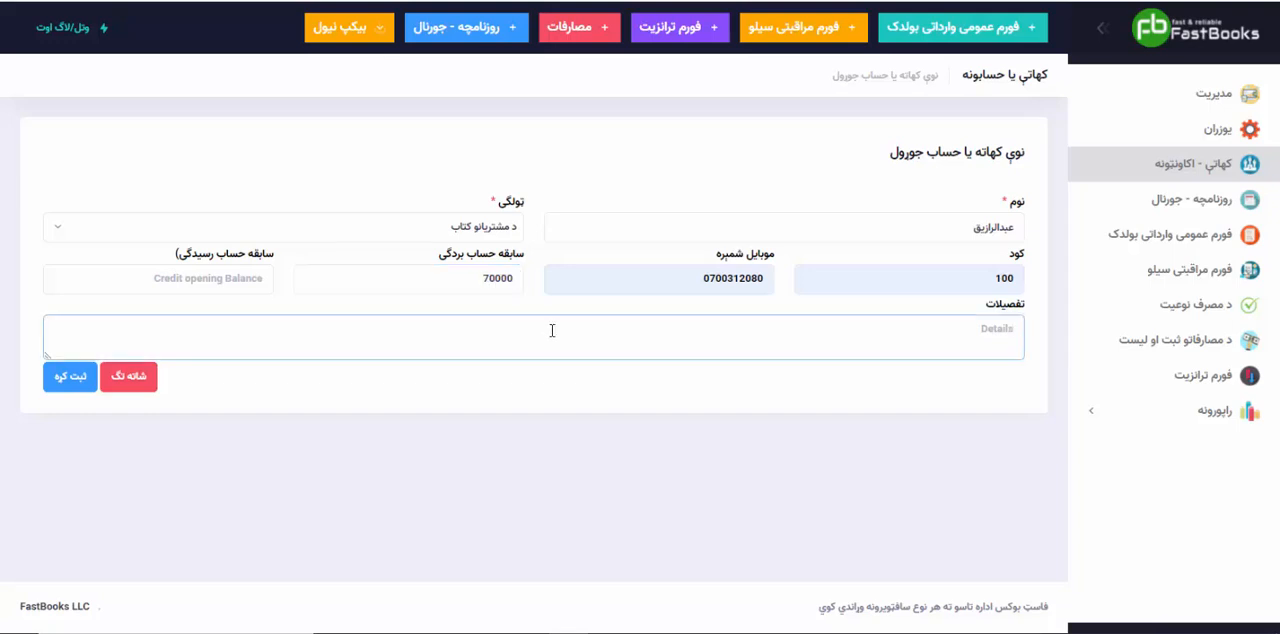
pyautogui.write('انتقالی حساب کتاب جلد ۴ صفحه نمبر ۵۵')
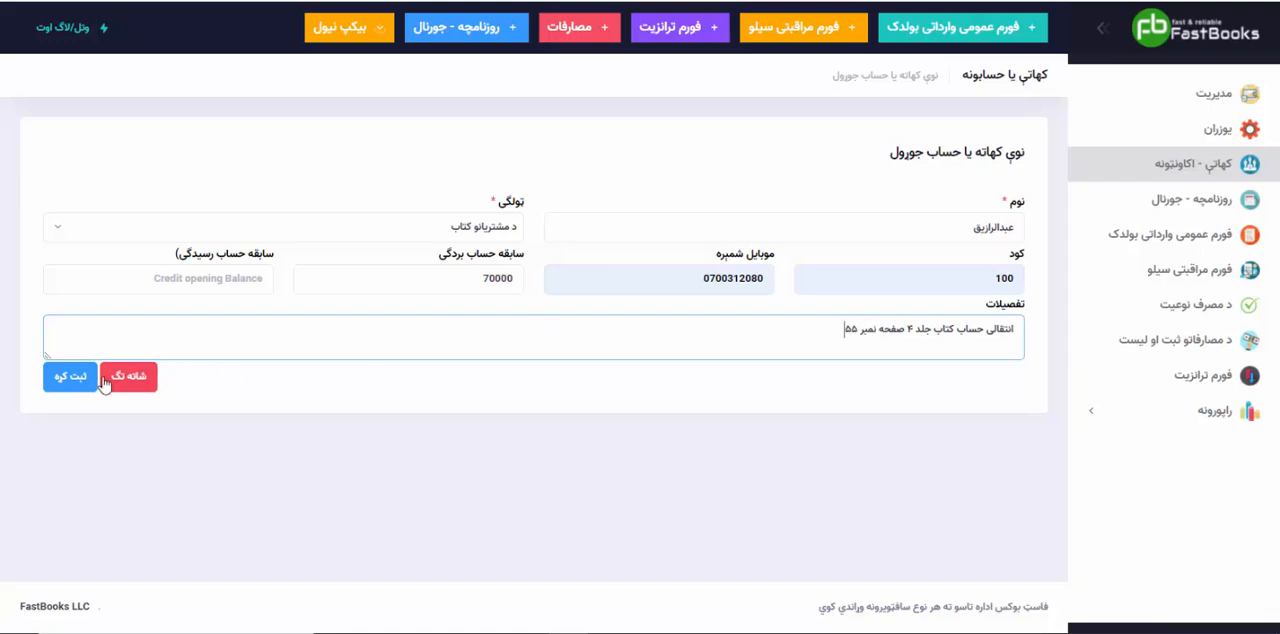
pyautogui.click(68, 377)
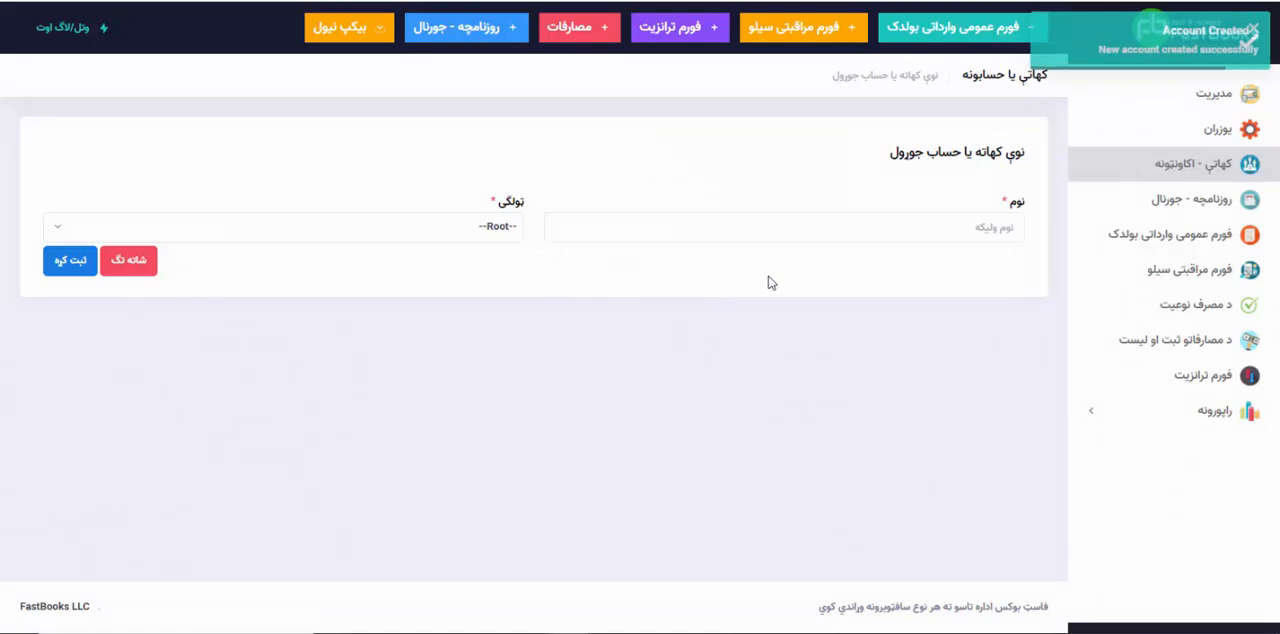
# Step: Name the next new account "د شرکت دخل" and assign it to the category "دخل - نقده کتاب"
pyautogui.click(852, 228)
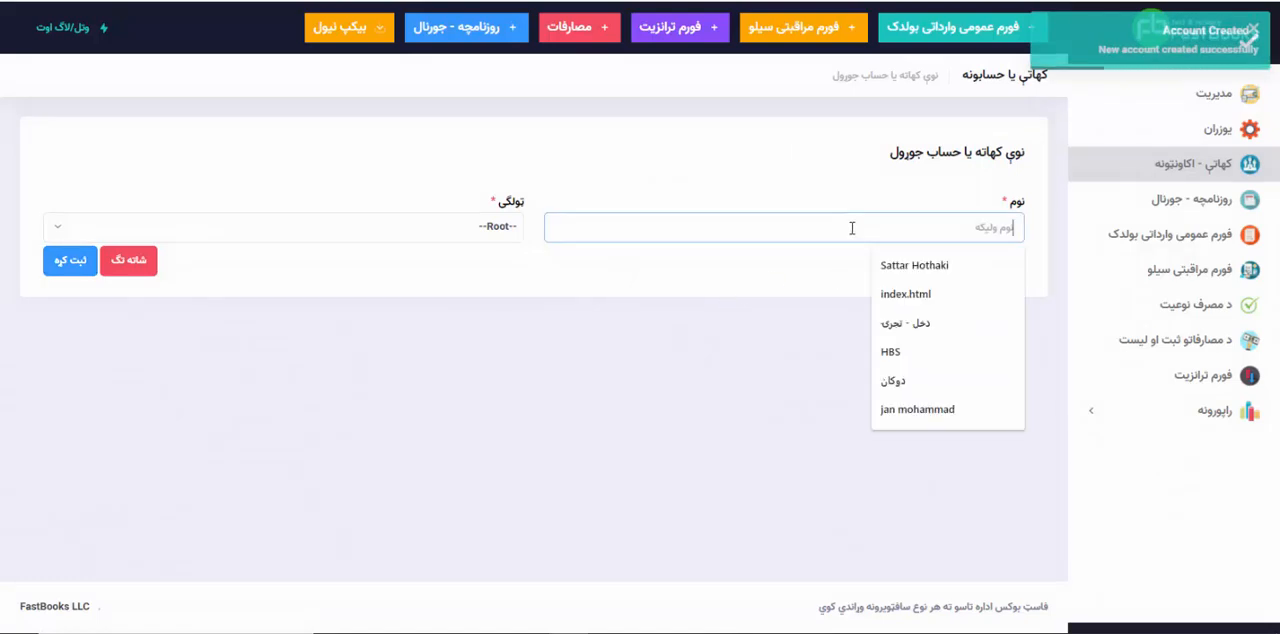
pyautogui.write('د شرکت دخل')
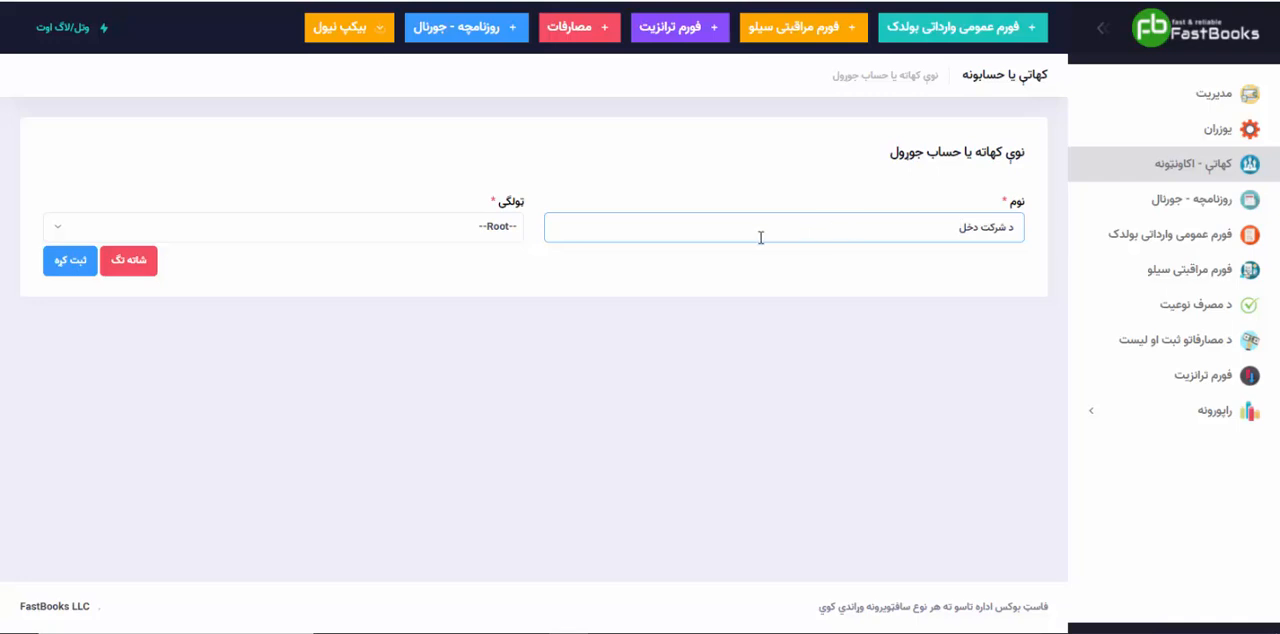
pyautogui.click(494, 227)
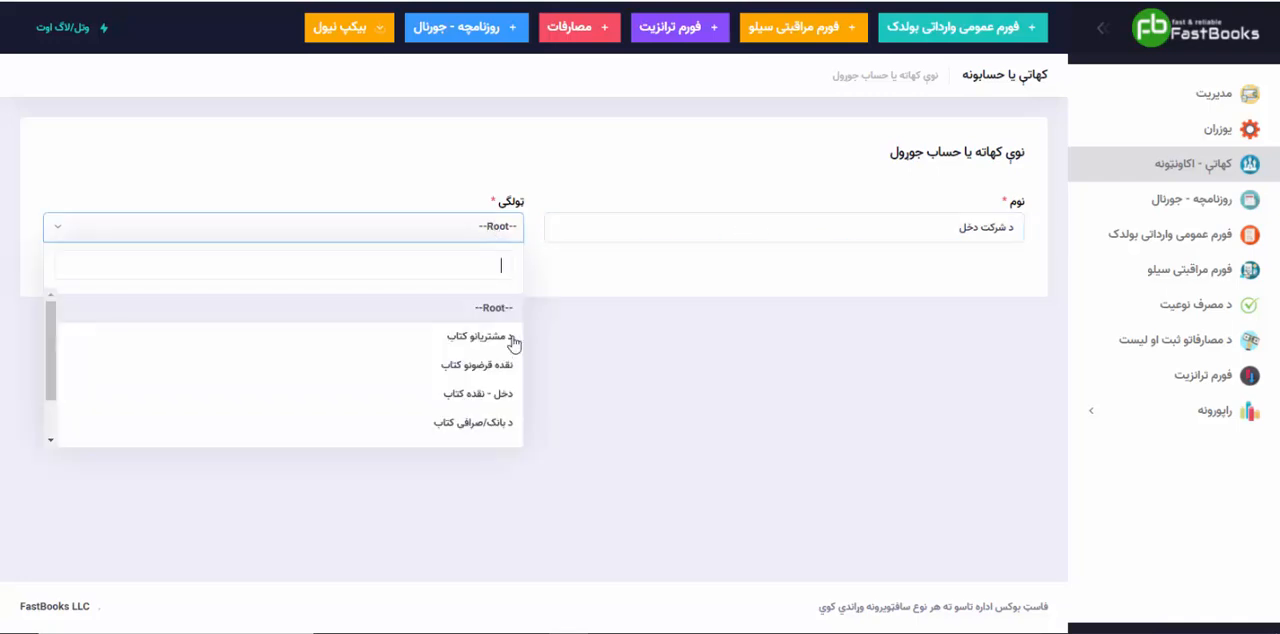
pyautogui.click(498, 398)
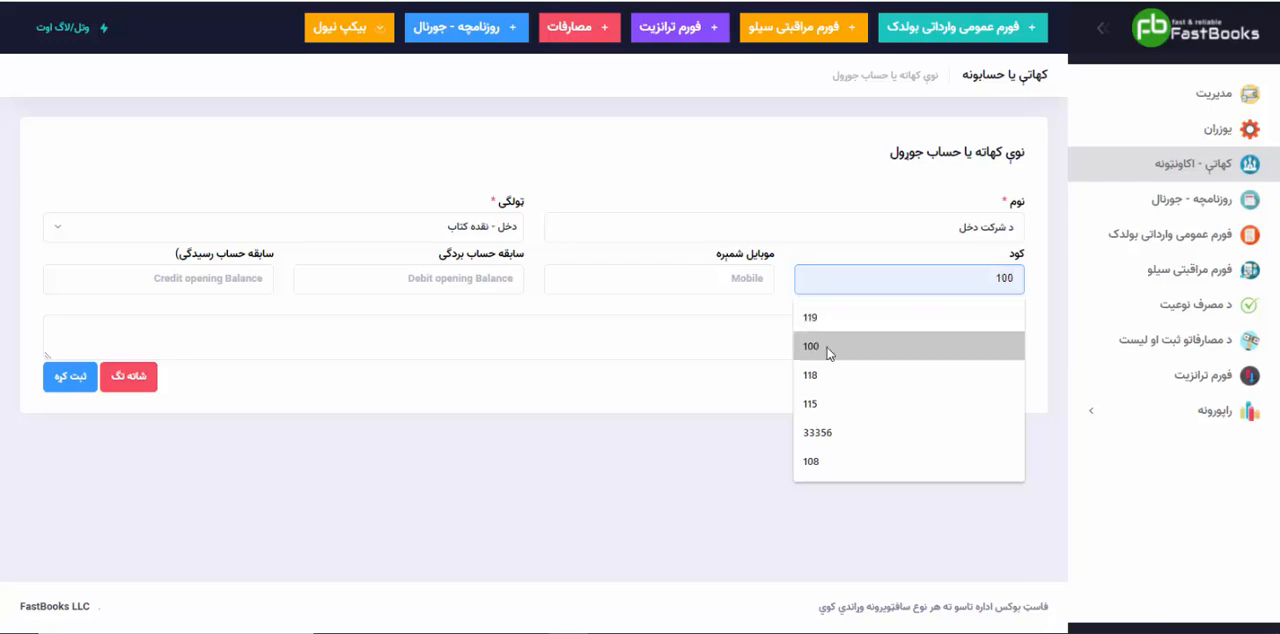
# Step: Give the company cash account the code 1000 and a debit opening balance of 78453, leaving the mobile number empty
pyautogui.click(837, 346)
pyautogui.write('۰')
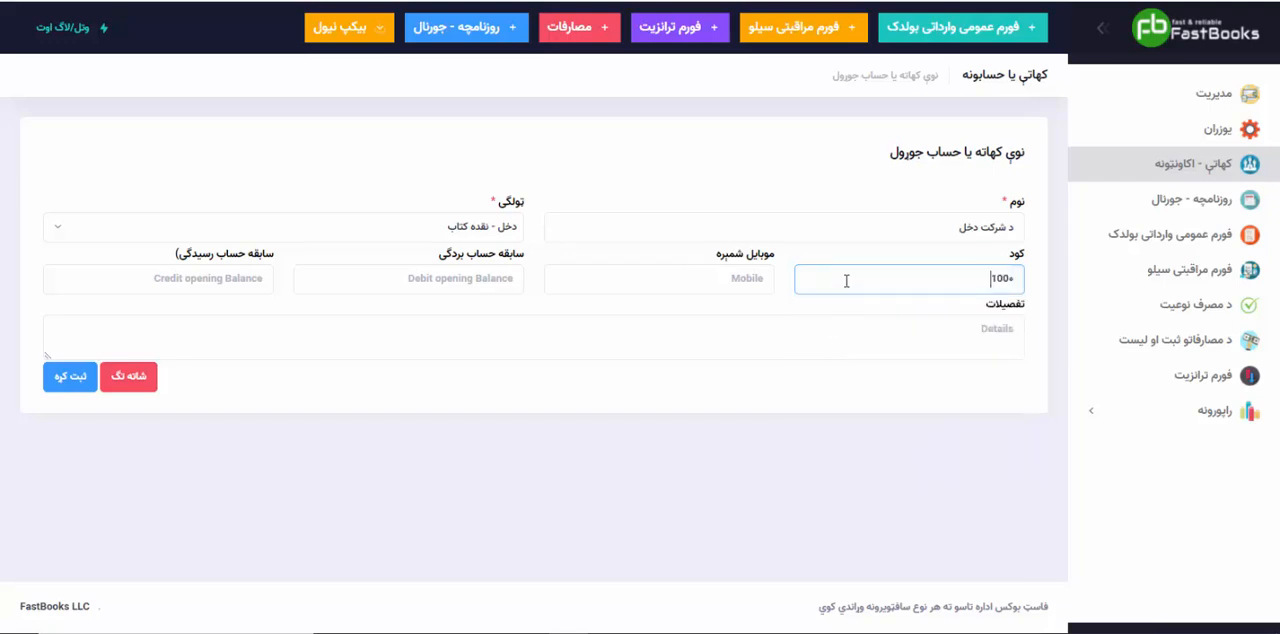
pyautogui.write('0')
pyautogui.click(728, 286)
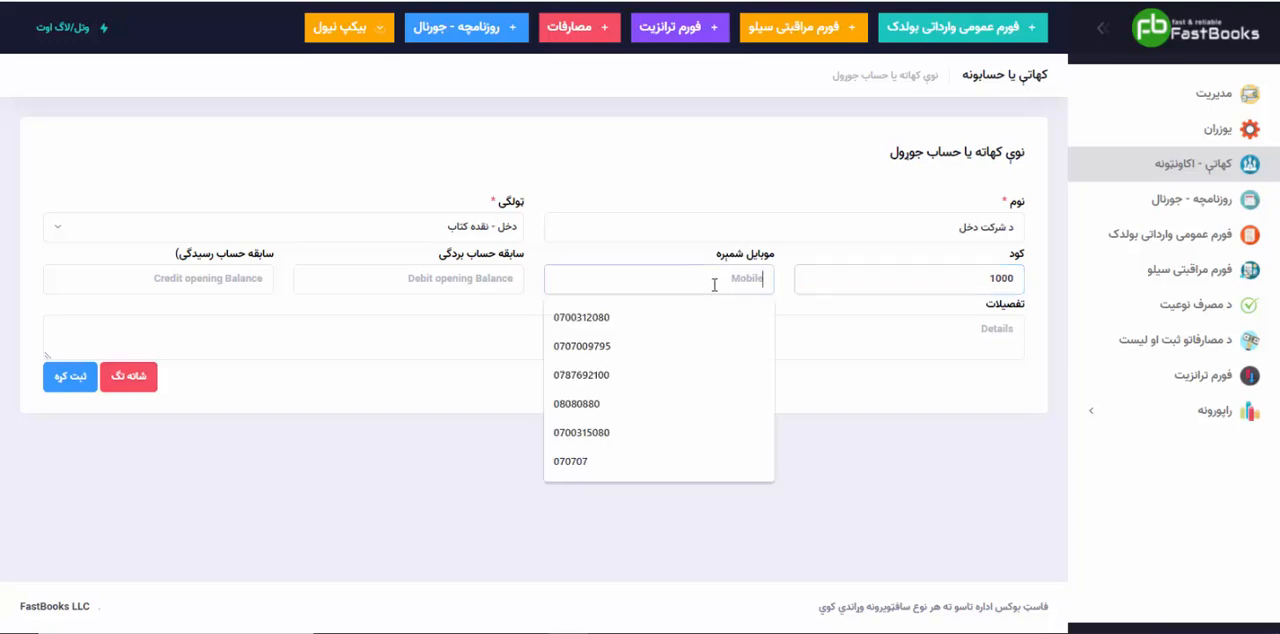
pyautogui.click(462, 285)
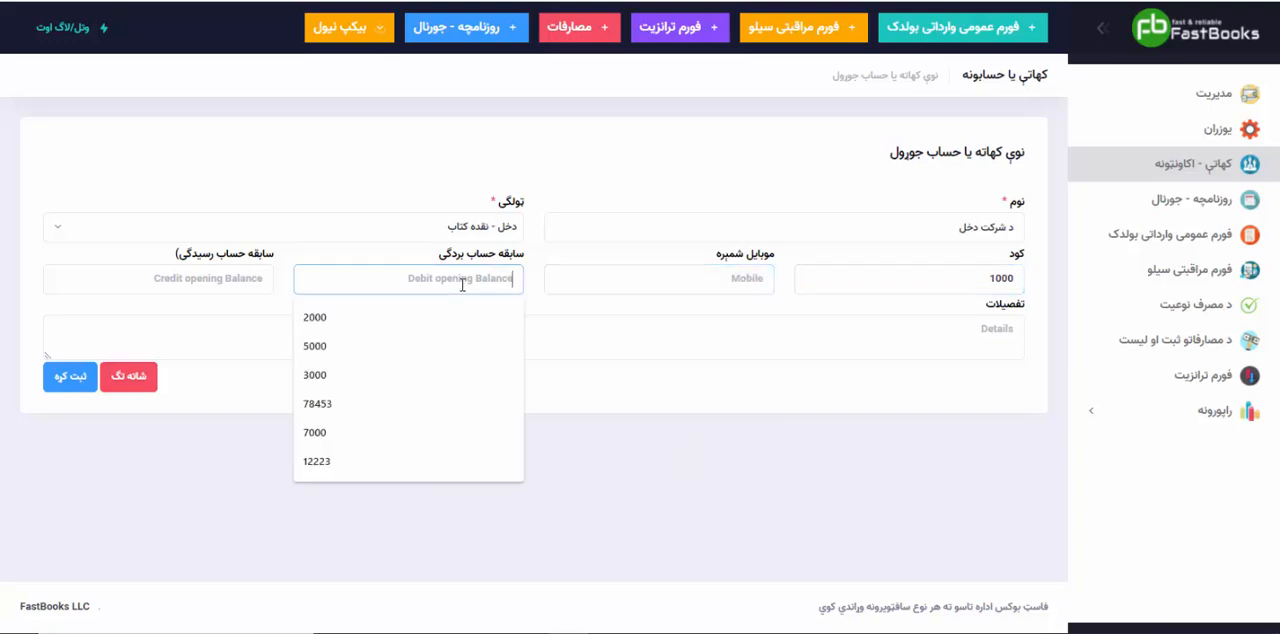
pyautogui.click(340, 410)
# Step: Enter the details "انتقالی حساب دخل" and save the company cash account
pyautogui.click(656, 345)
pyautogui.write('انتقالی حساب دخل')
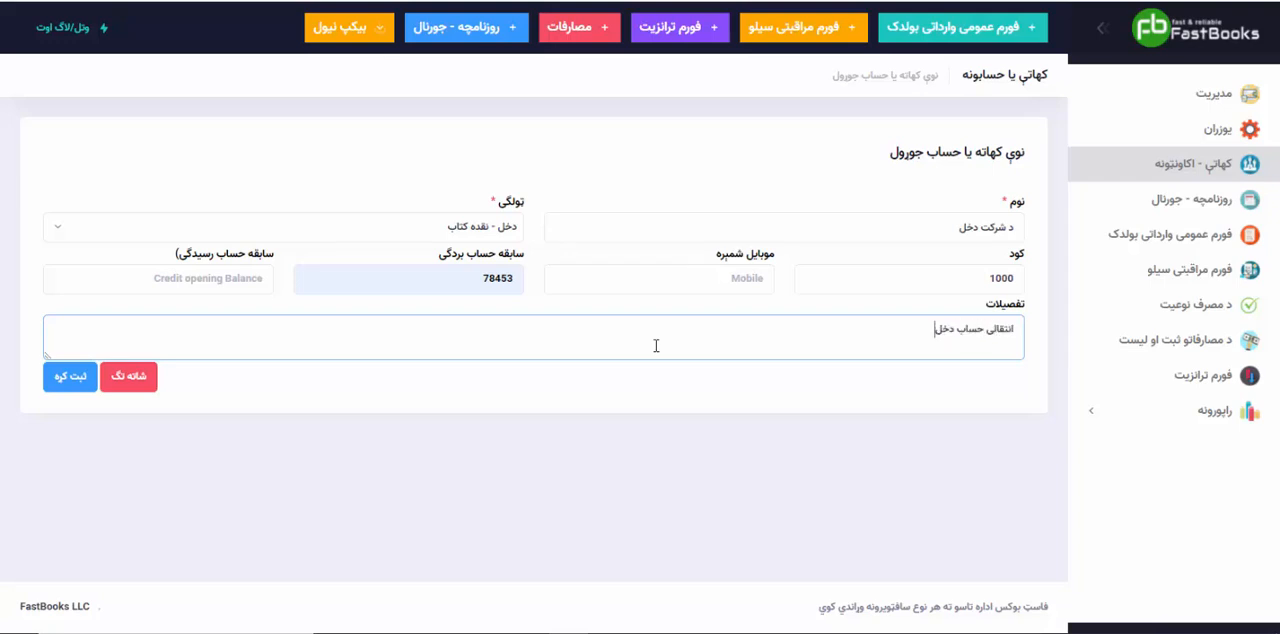
pyautogui.click(50, 377)
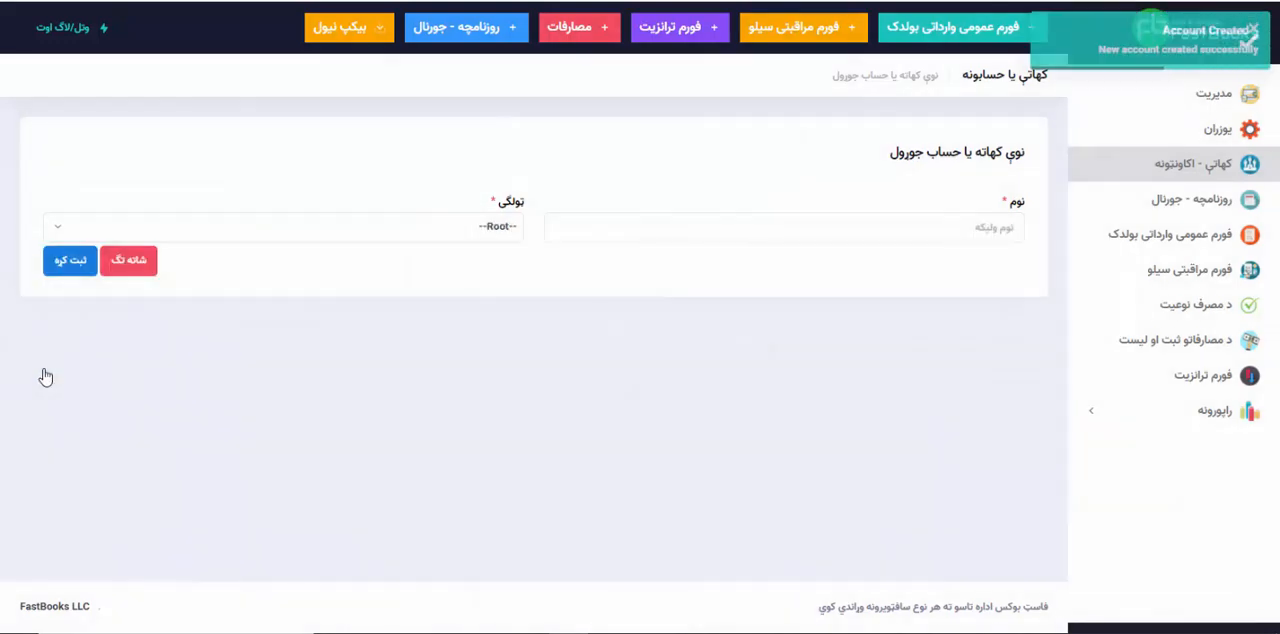
# Step: Return to the accounts list and examine the names and categories of the bank and money exchange accounts
pyautogui.click(778, 238)
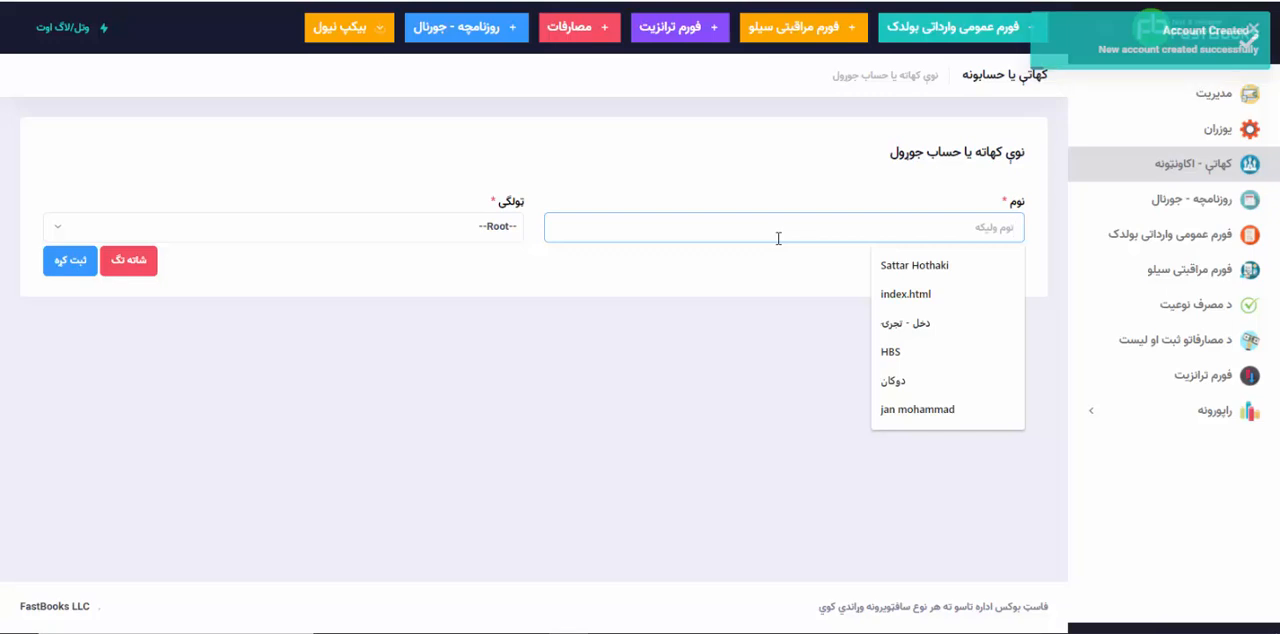
pyautogui.click(1152, 163)
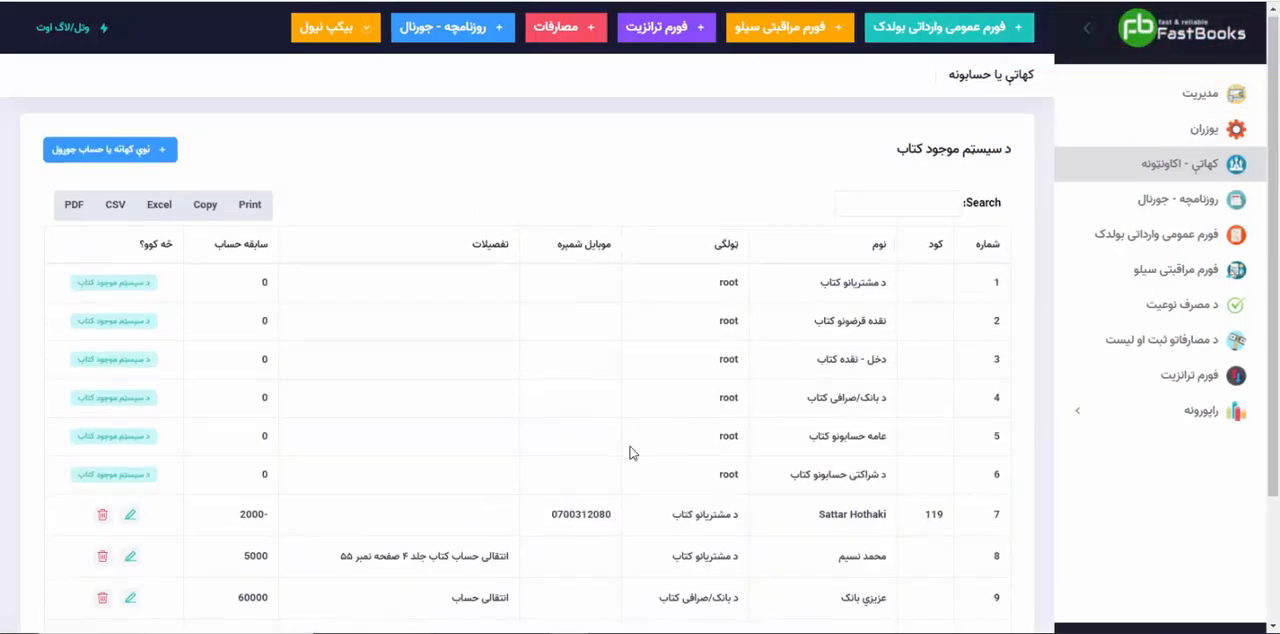
pyautogui.scroll(-3, 630, 453)
pyautogui.moveTo(890, 440); pyautogui.dragTo(830, 448)
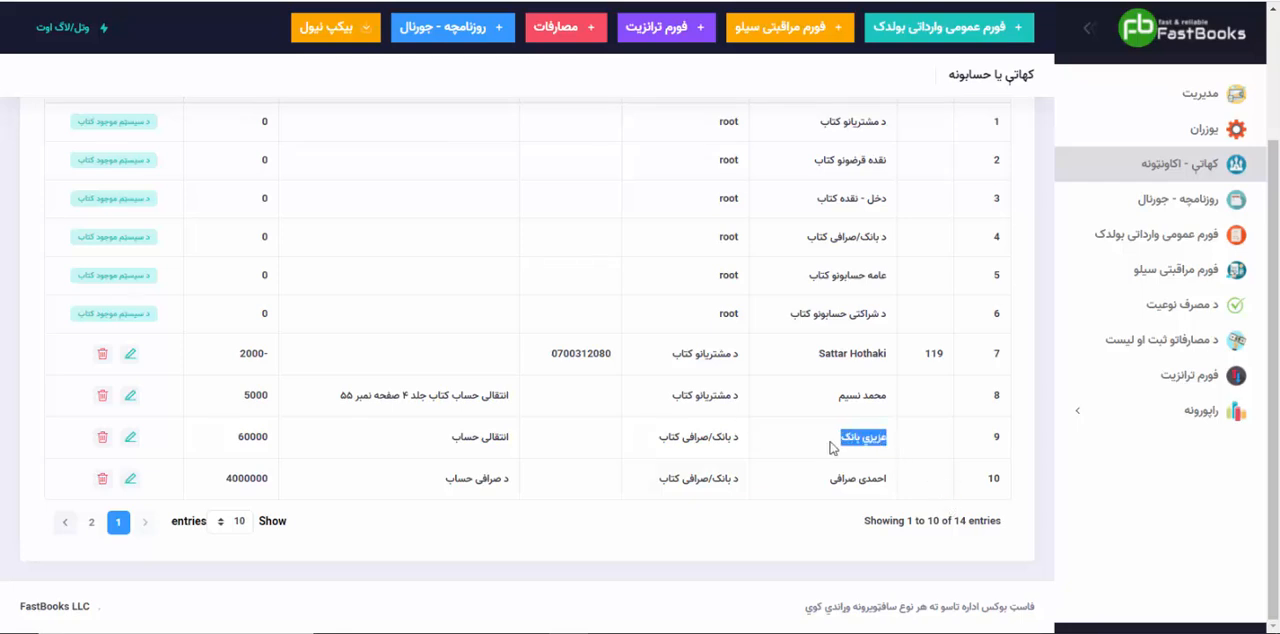
pyautogui.moveTo(742, 446); pyautogui.dragTo(652, 452)
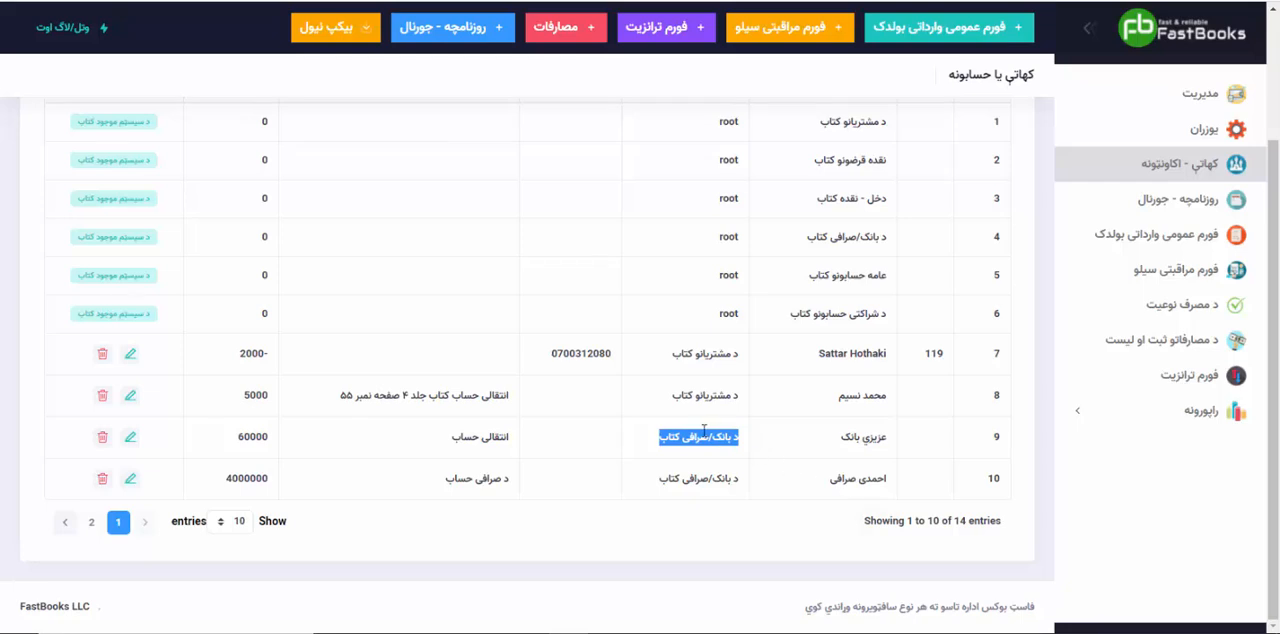
pyautogui.moveTo(829, 491); pyautogui.dragTo(890, 484)
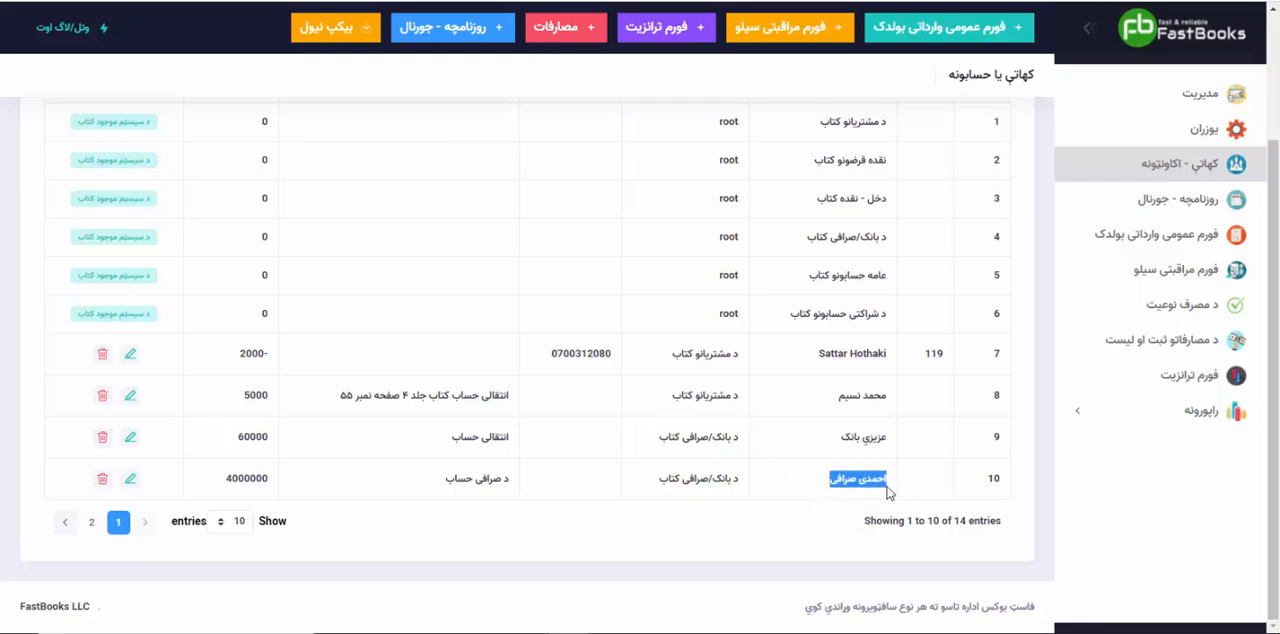
pyautogui.moveTo(737, 482); pyautogui.dragTo(676, 484)
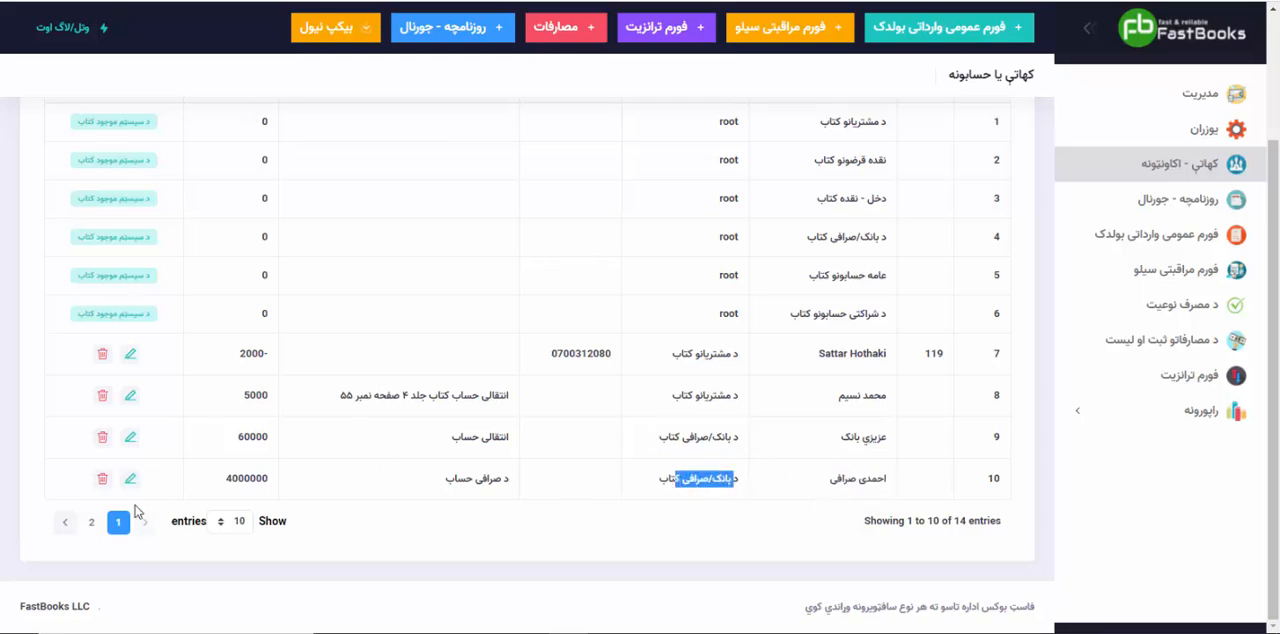
# Step: Show 100 accounts per page and examine the company cash account's opening balance and the "دخل - تجری" account's name
pyautogui.click(237, 523)
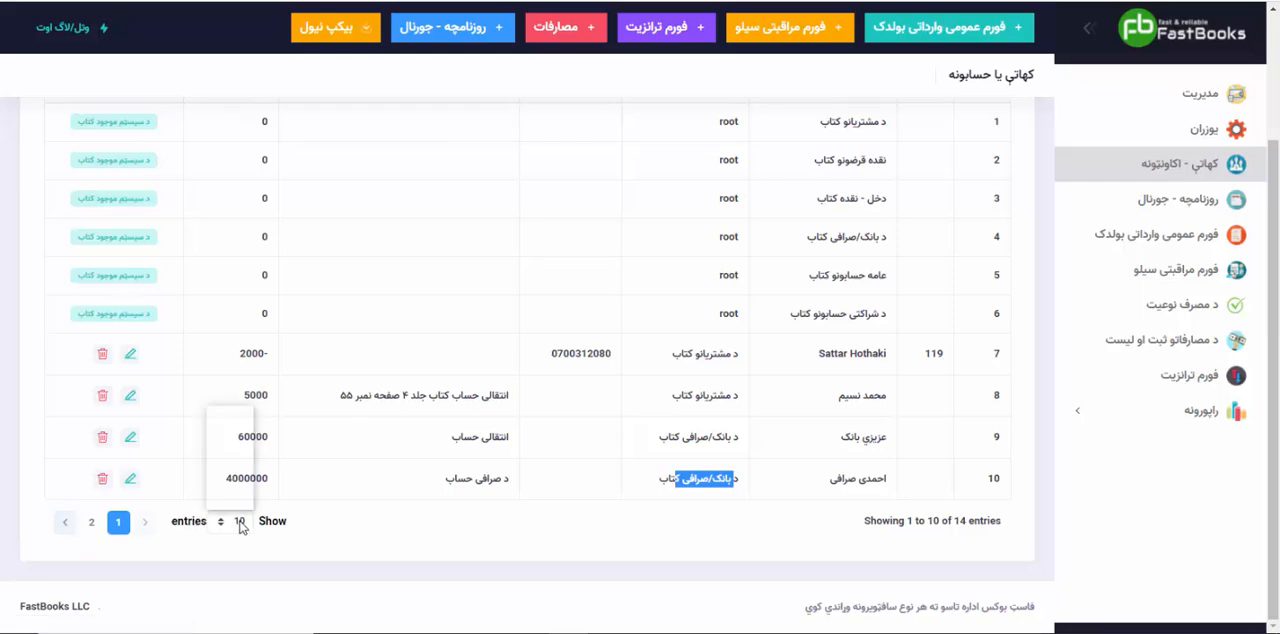
pyautogui.click(237, 495)
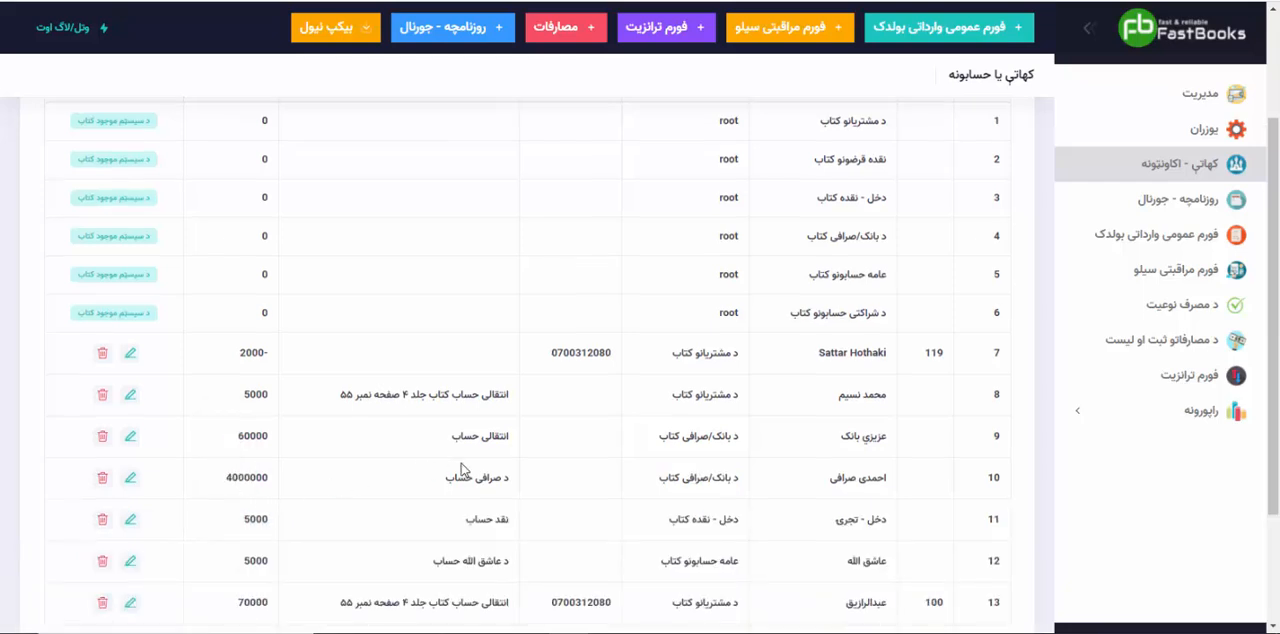
pyautogui.scroll(-2, 466, 480)
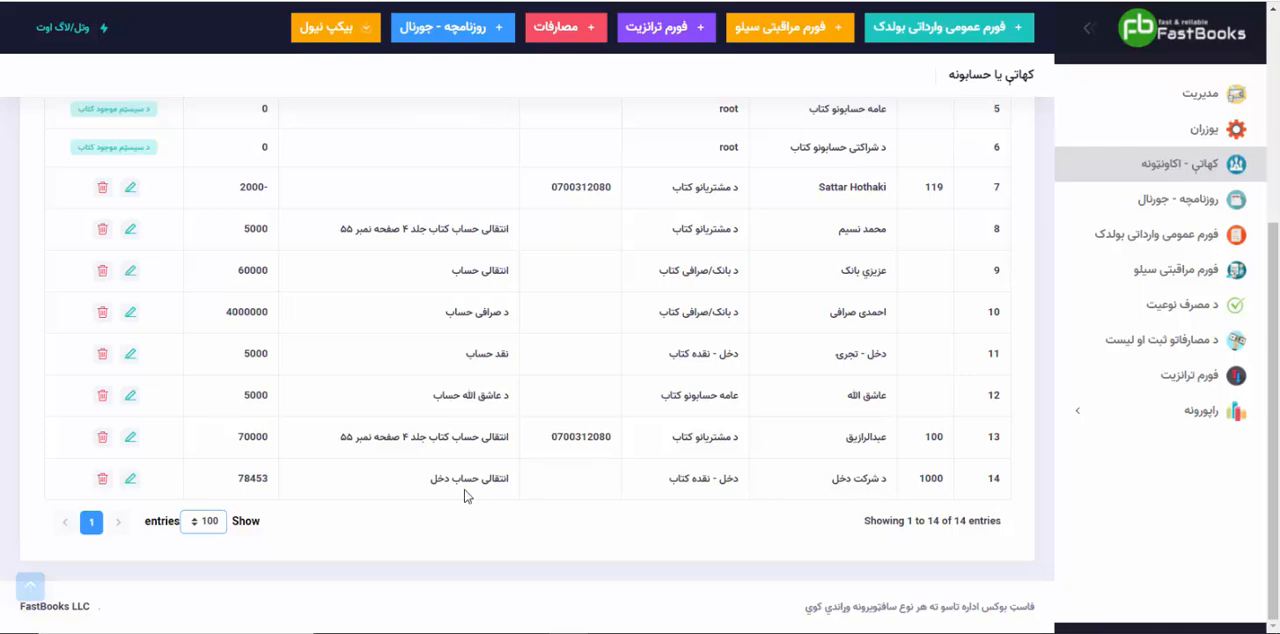
pyautogui.doubleClick(240, 484)
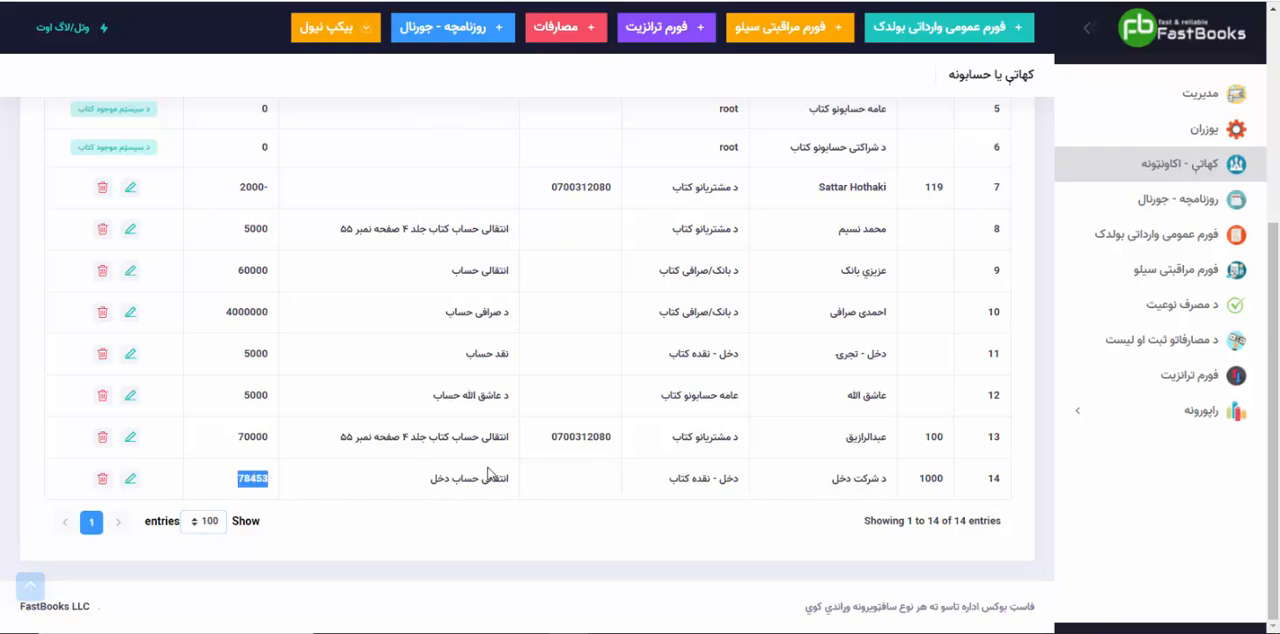
pyautogui.click(512, 486)
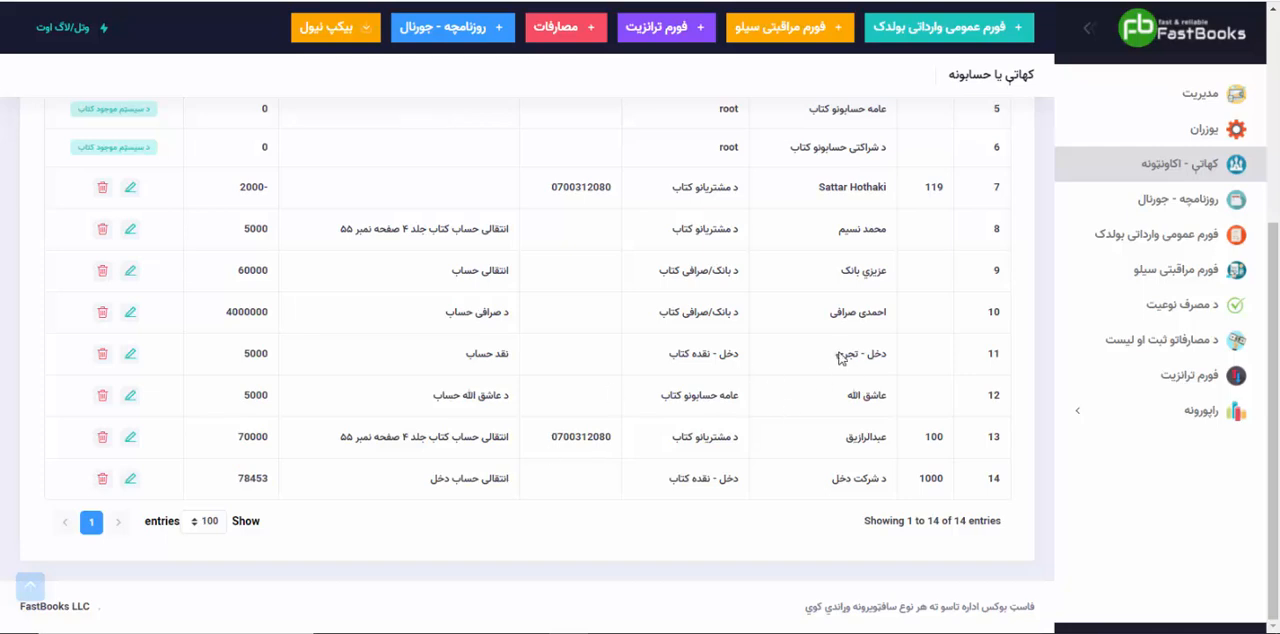
pyautogui.moveTo(840, 358); pyautogui.dragTo(890, 362)
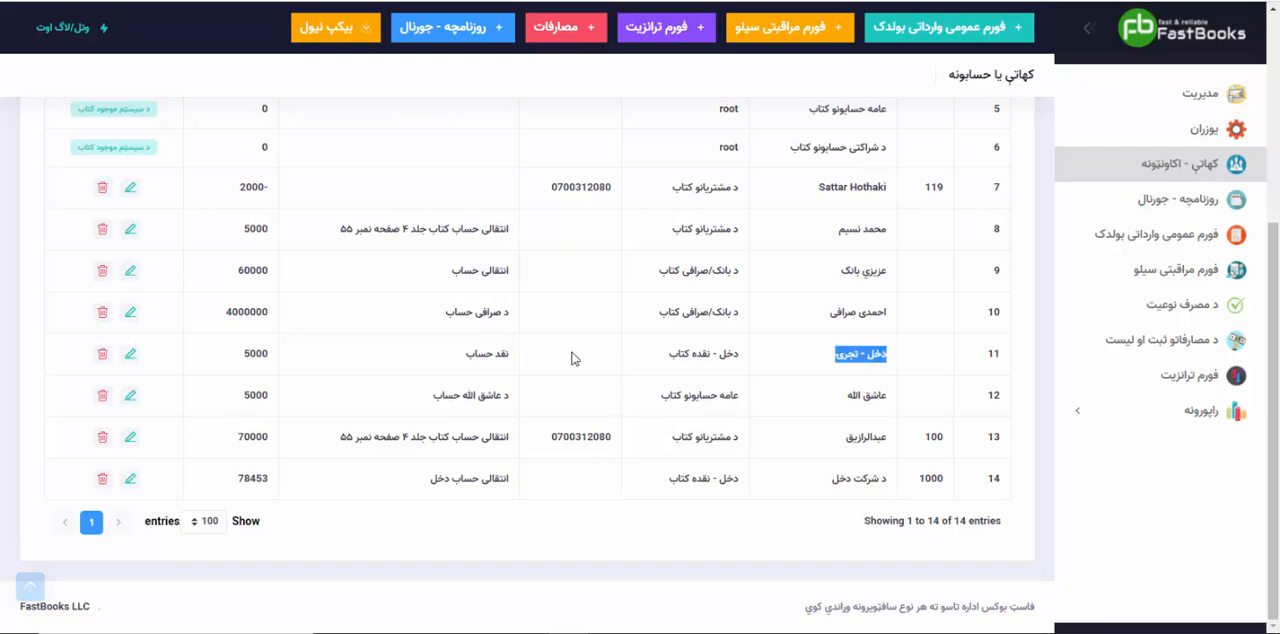
# Step: Delete the company cash account "د شرکت دخل" with code 1000 from the accounts list
pyautogui.click(103, 480)
pyautogui.click(672, 391)
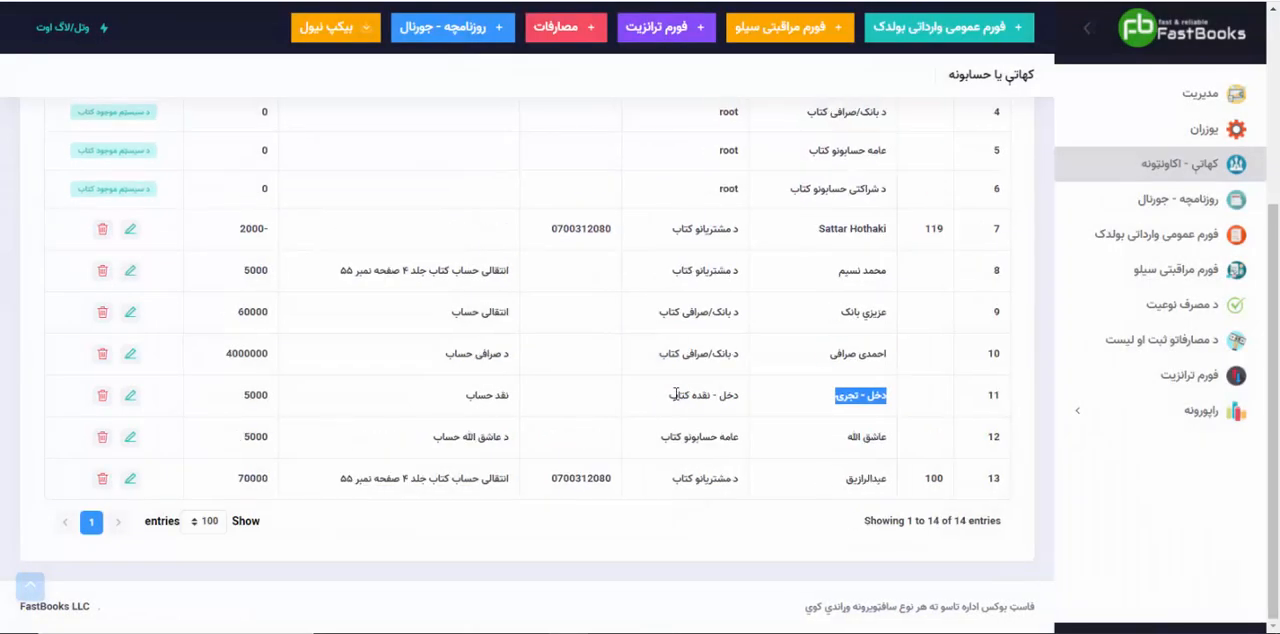
pyautogui.scroll(-3, 674, 400)
pyautogui.click(840, 393)
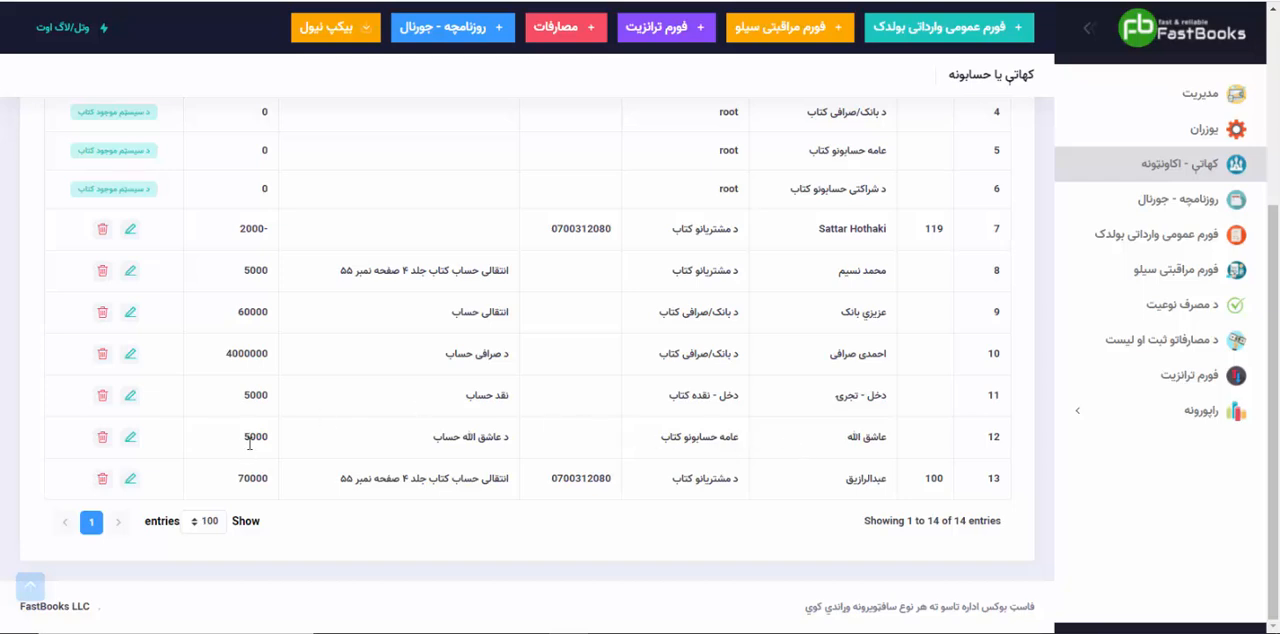
# Step: Set the debit opening balance of the account in the "عامه حسابونو کتاب" category to 50000 and save the changes
pyautogui.click(130, 439)
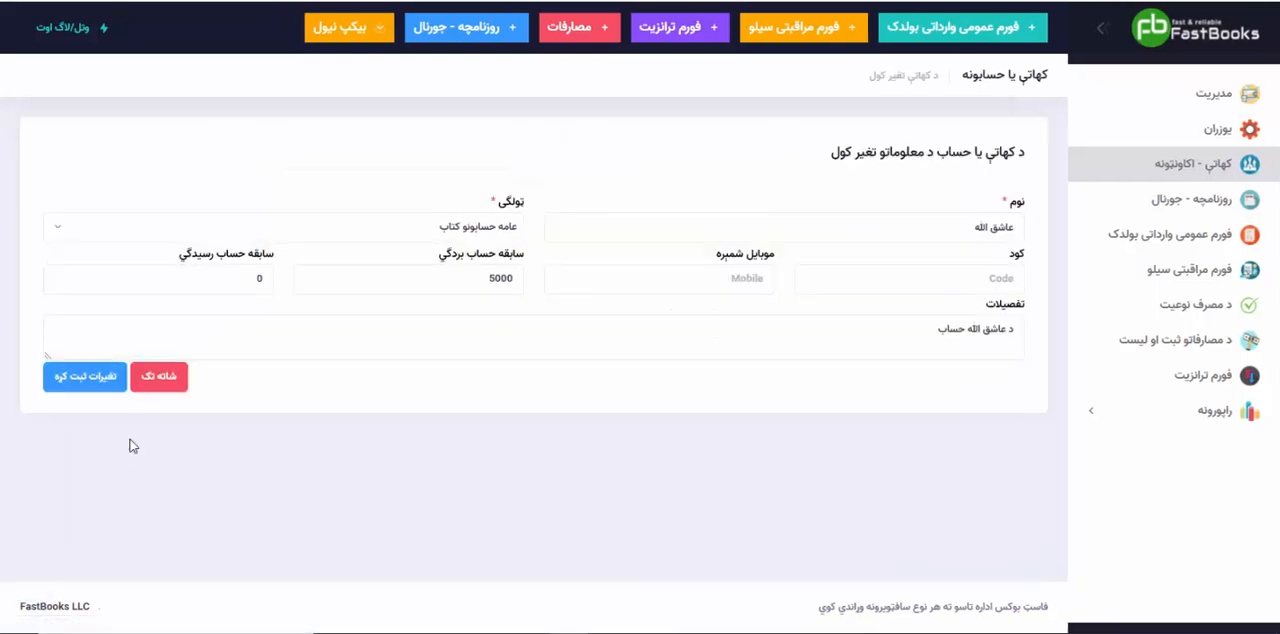
pyautogui.moveTo(466, 281); pyautogui.dragTo(594, 287)
pyautogui.write('٥٠٠٠٠')
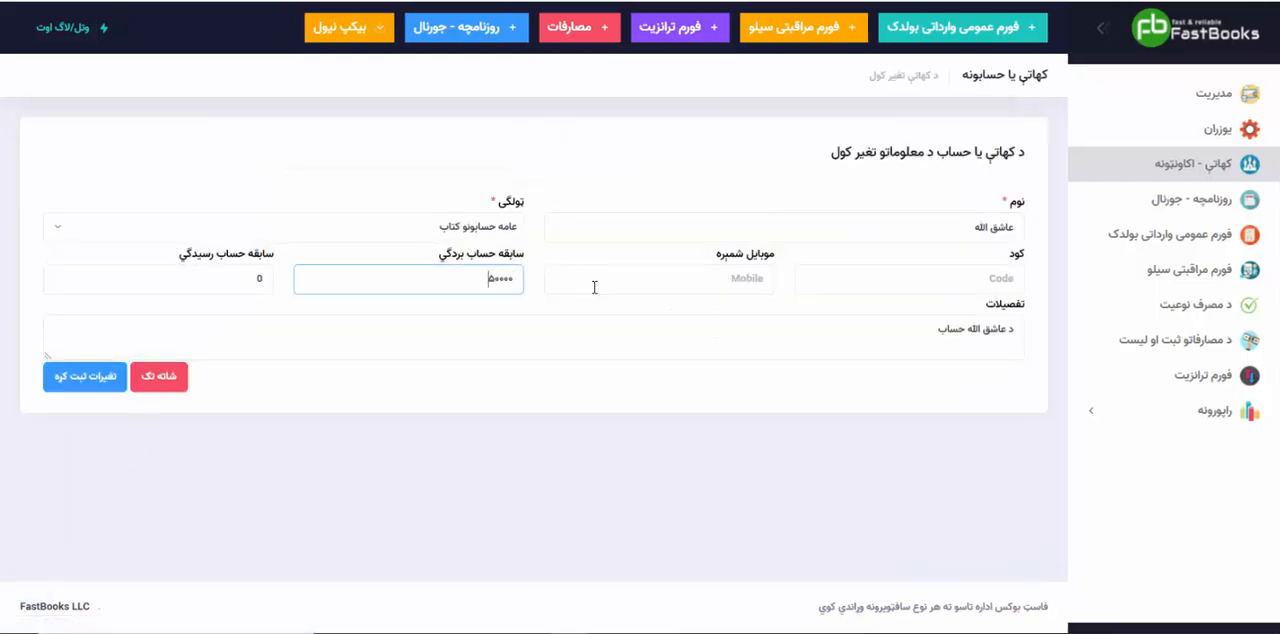
pyautogui.hotkey('ctrl', 'a')
pyautogui.press('super+space')
pyautogui.write('50000')
pyautogui.click(60, 388)
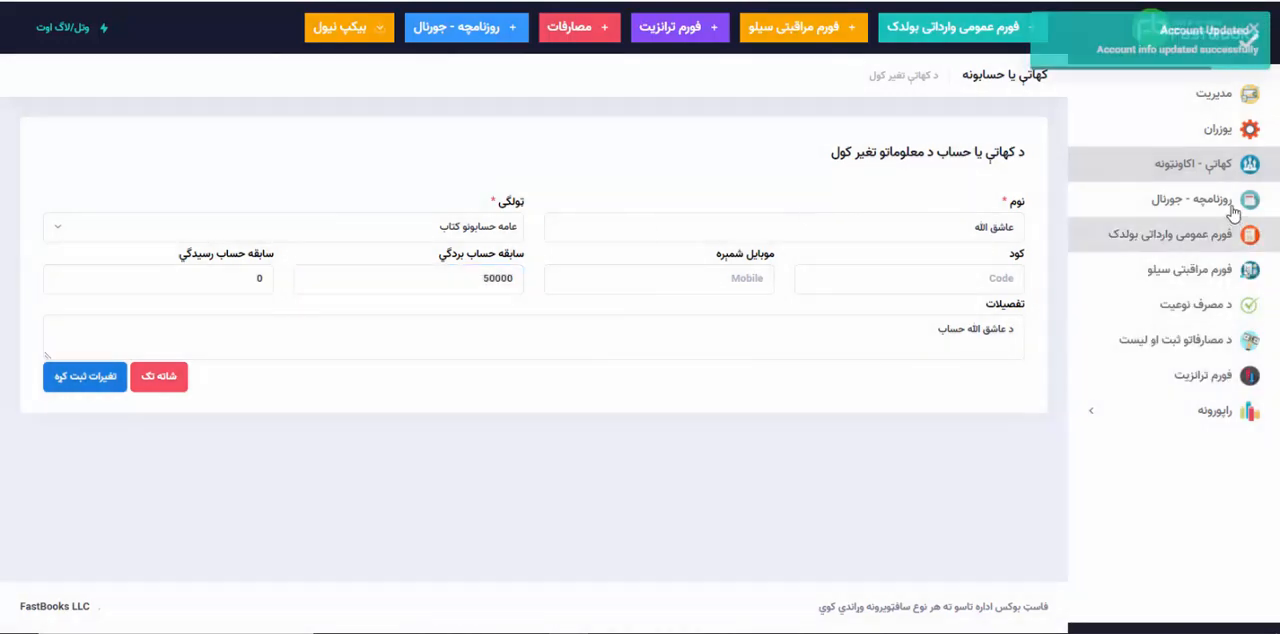
# Step: Return to the accounts list and check the edited general account's opening balance
pyautogui.click(1185, 168)
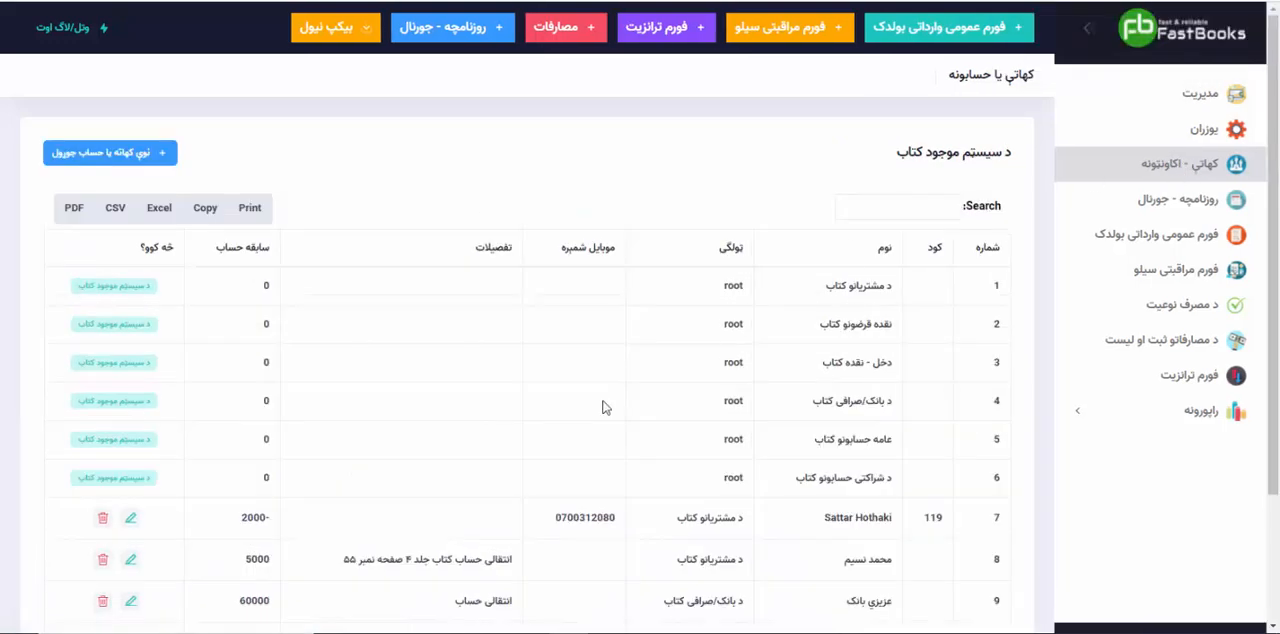
pyautogui.scroll(-3, 595, 410)
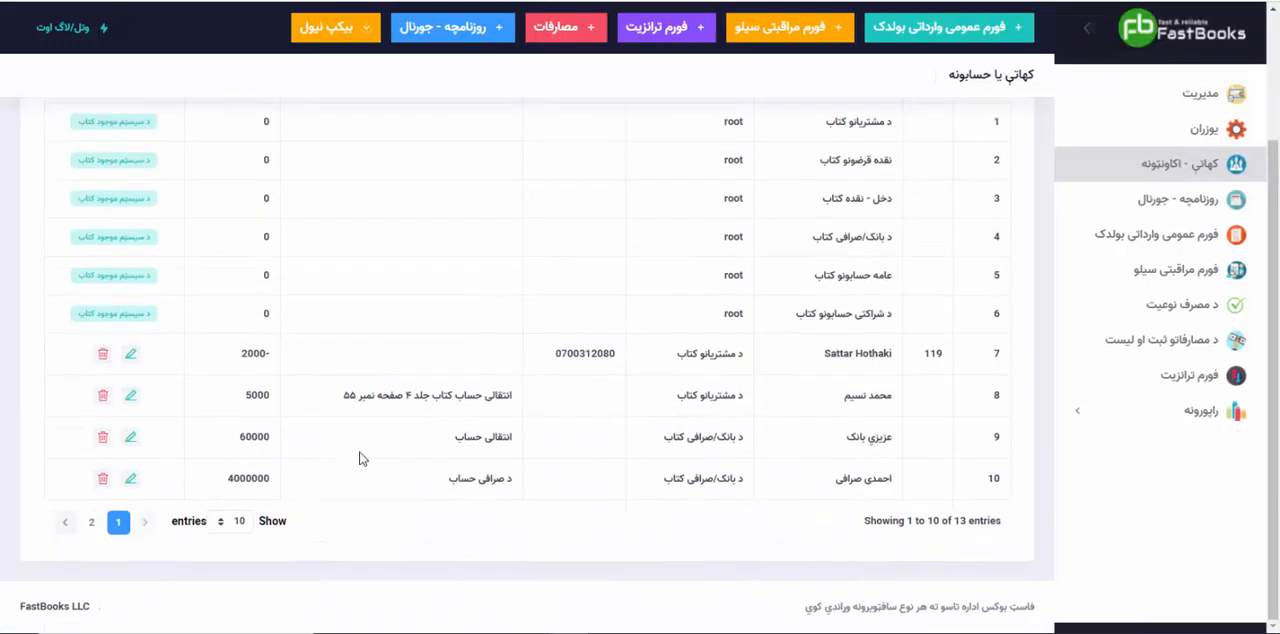
pyautogui.click(91, 521)
pyautogui.doubleClick(247, 329)
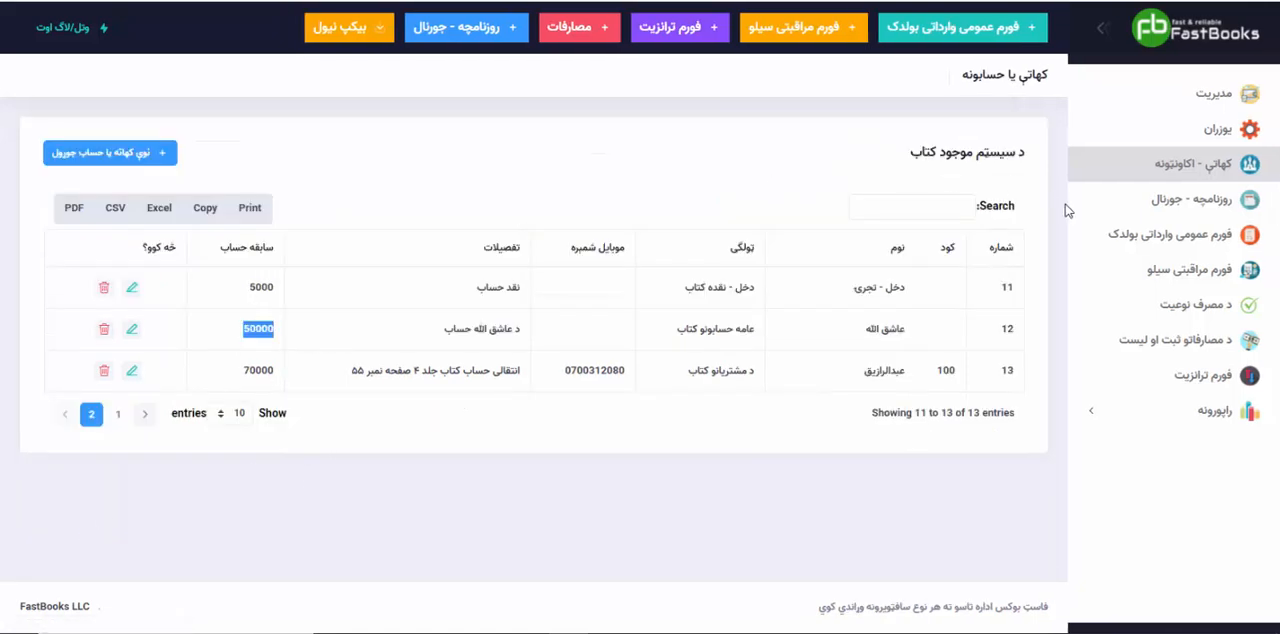
pyautogui.click(1181, 167)
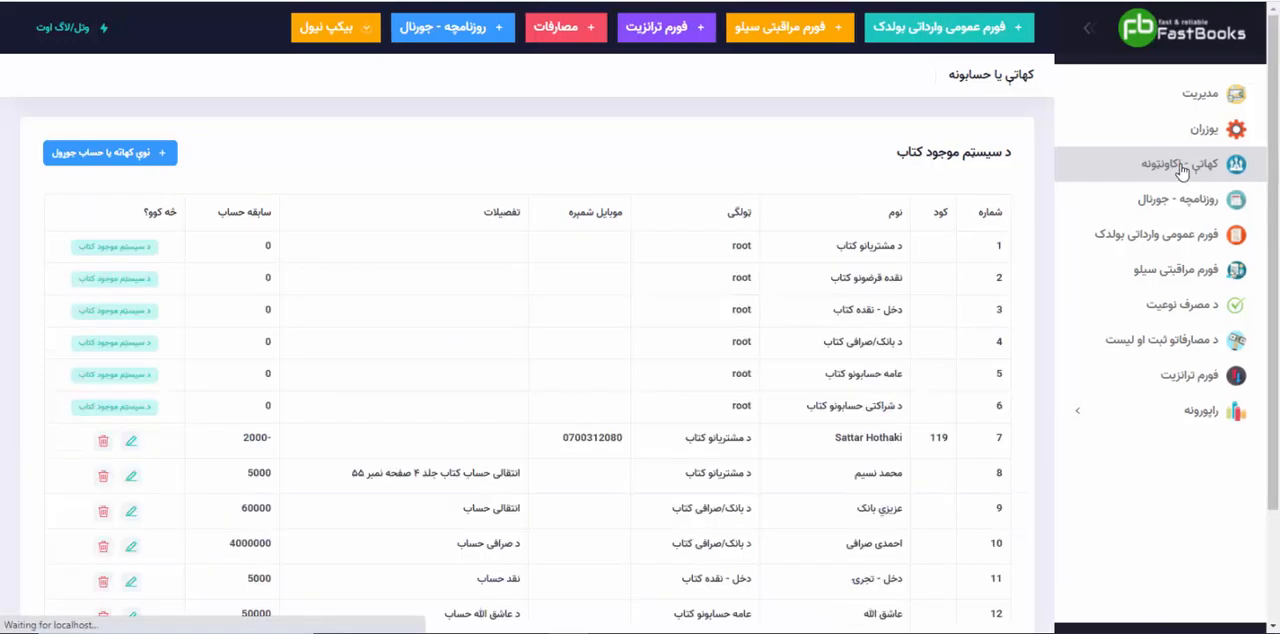
pyautogui.scroll(-3, 798, 507)
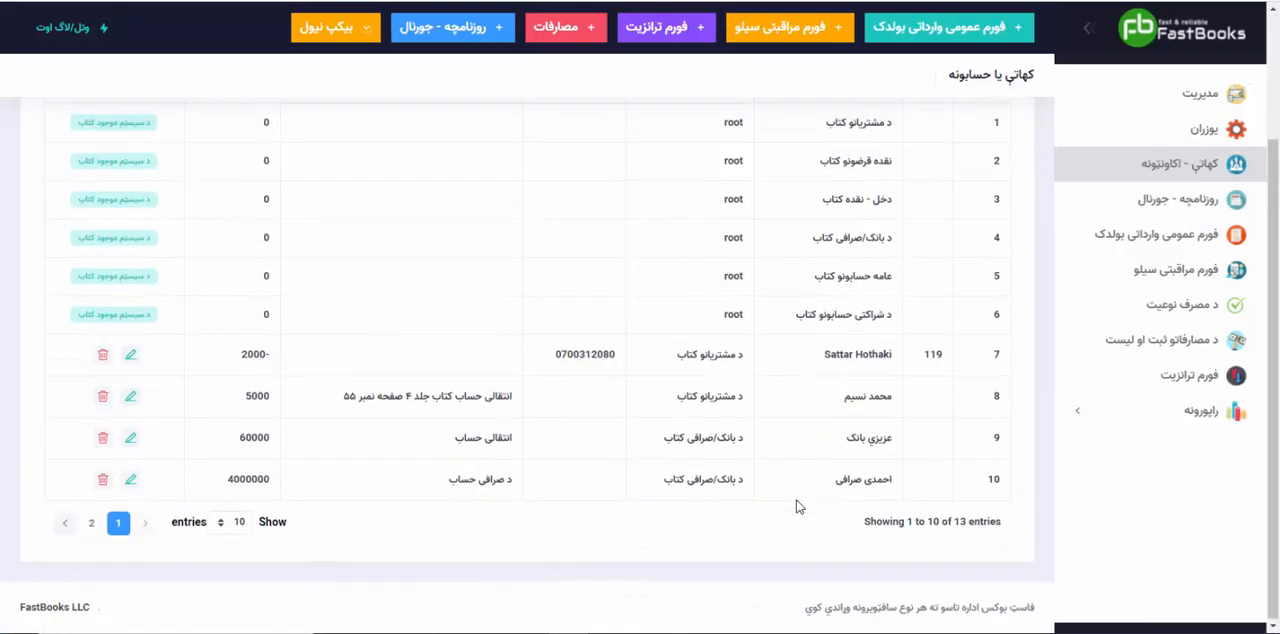
pyautogui.scroll(3, 798, 507)
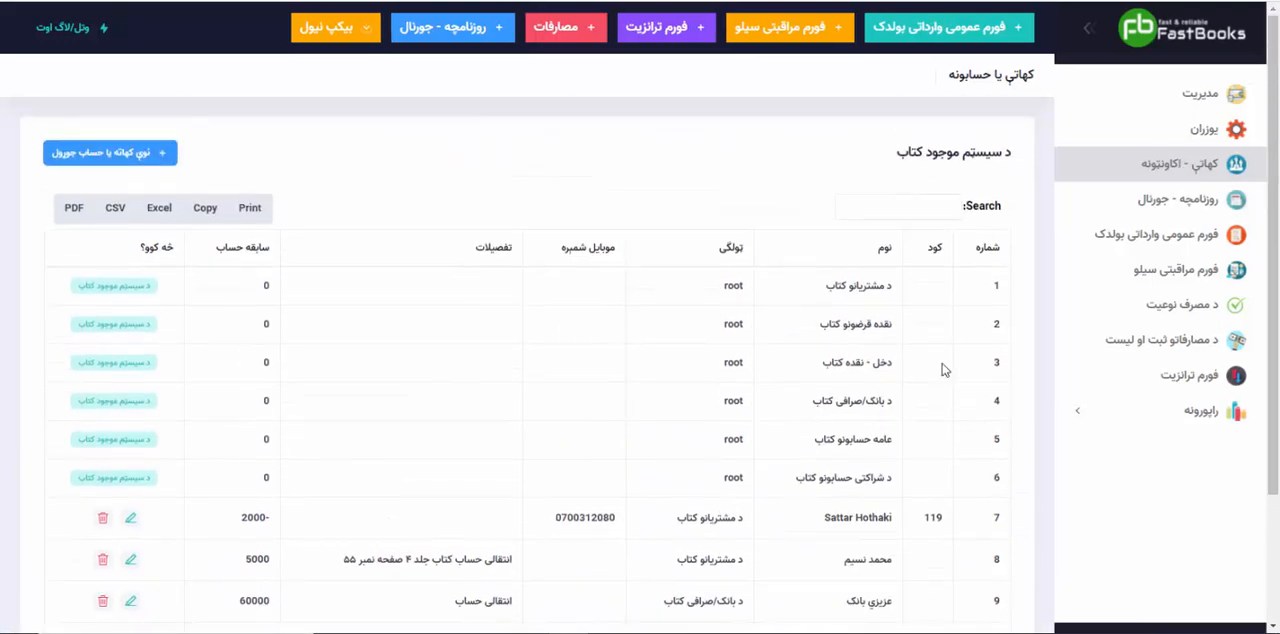
# Step: Open the journal and date the new transaction 05/09/2021
pyautogui.click(1151, 212)
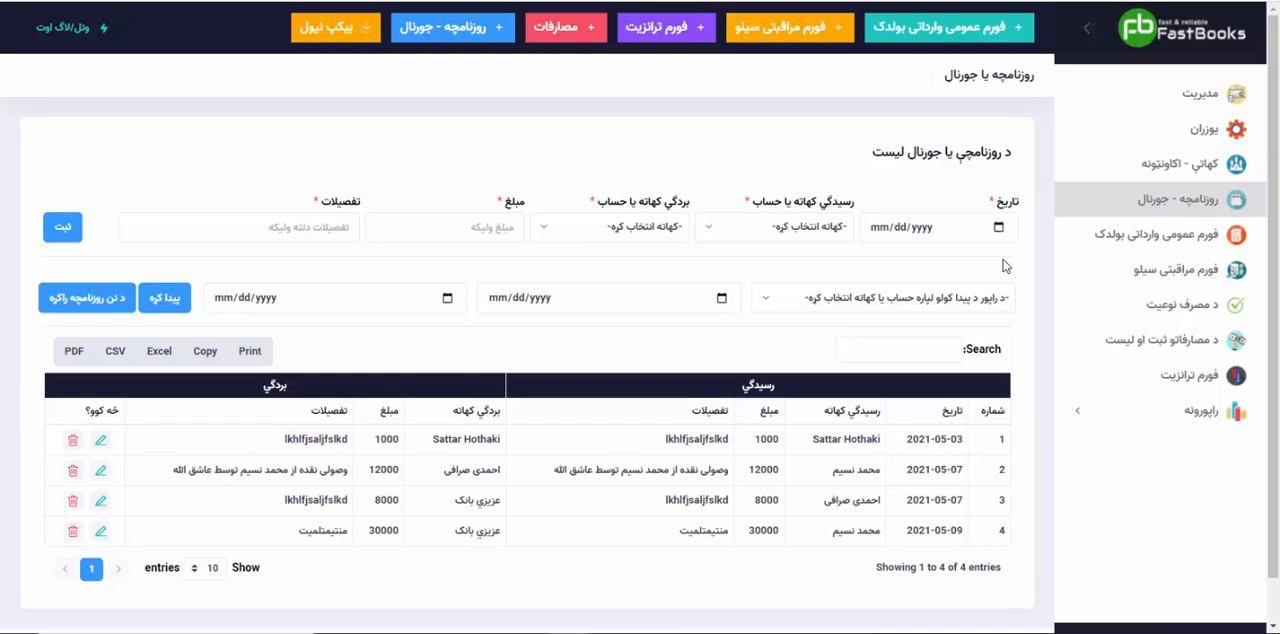
pyautogui.click(998, 227)
pyautogui.click(1002, 450)
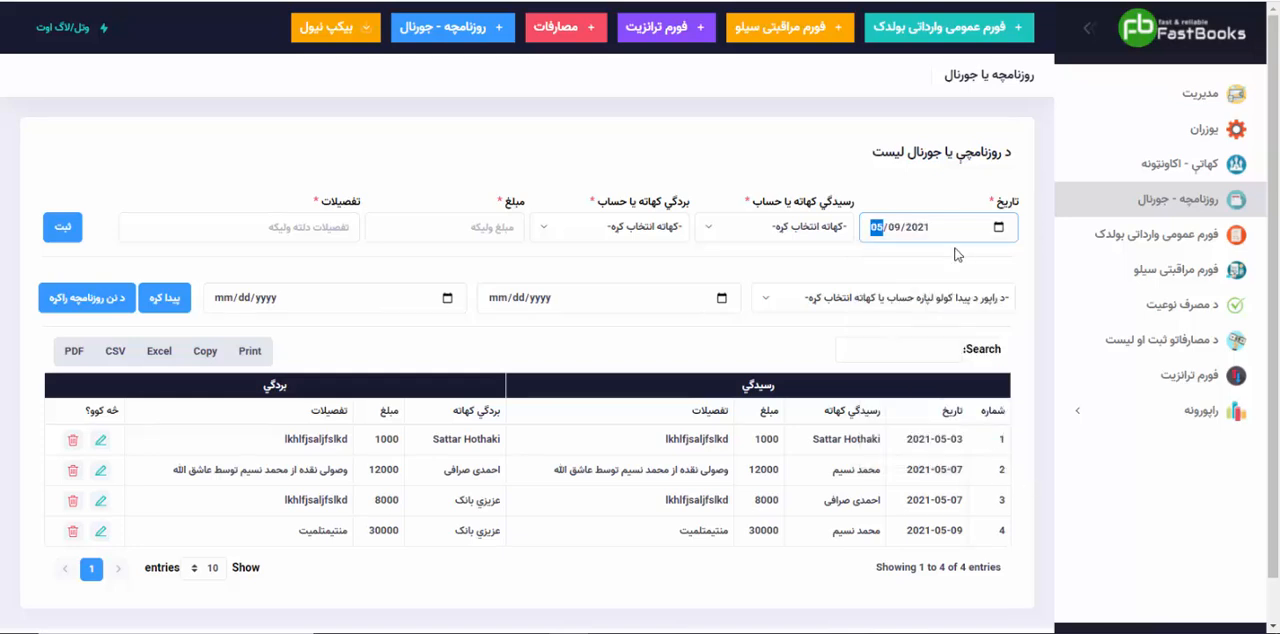
# Step: Find the customer account with code 100 and choose it as the transaction's "رسیدگي" account
pyautogui.click(792, 228)
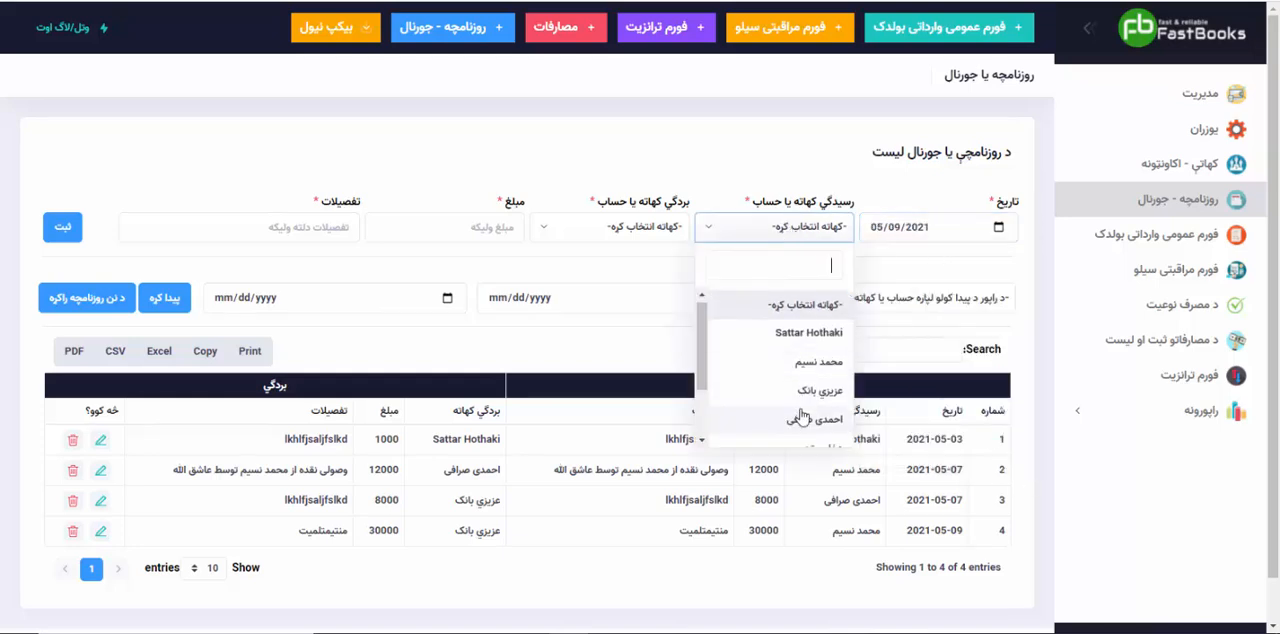
pyautogui.scroll(-2, 805, 410)
pyautogui.scroll(2, 795, 360)
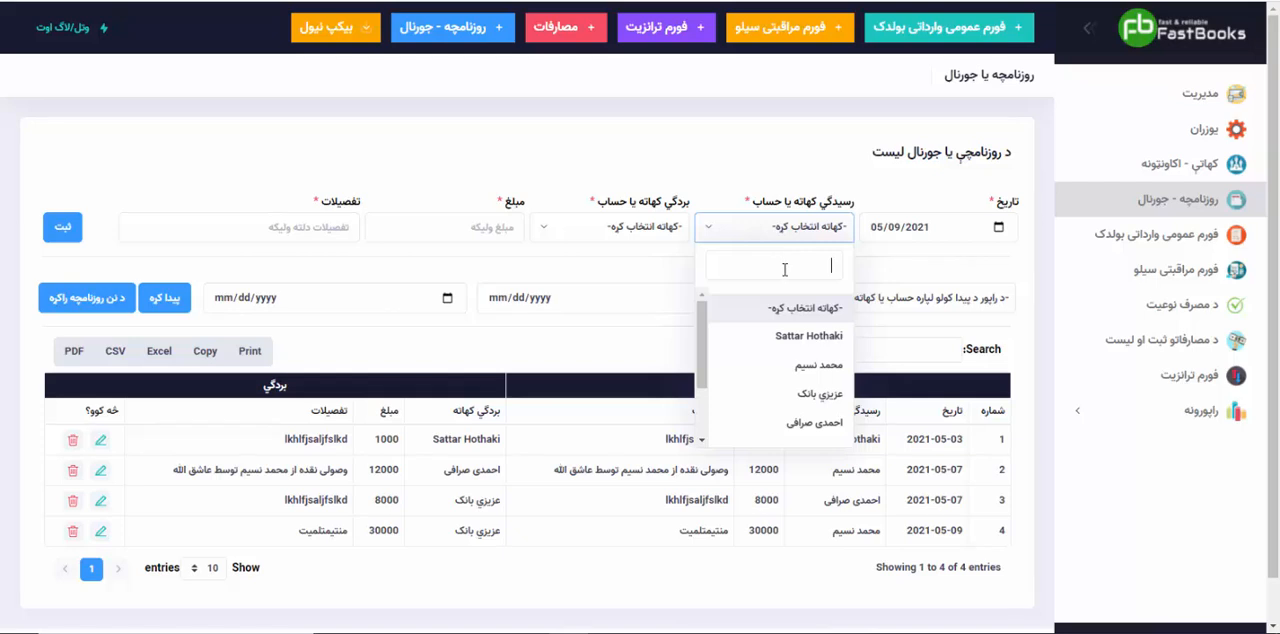
pyautogui.write('عب')
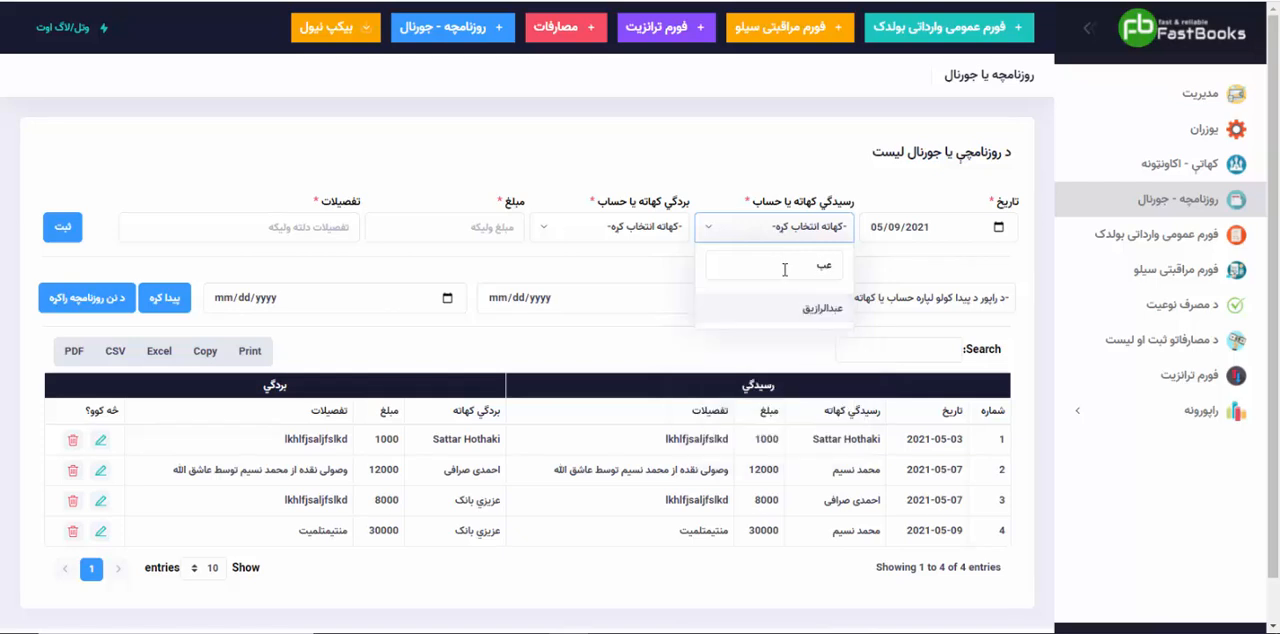
pyautogui.click(792, 308)
# Step: Choose "احمدی صرافی" as the transaction's "بردگي" account and set the amount to 12000
pyautogui.click(636, 236)
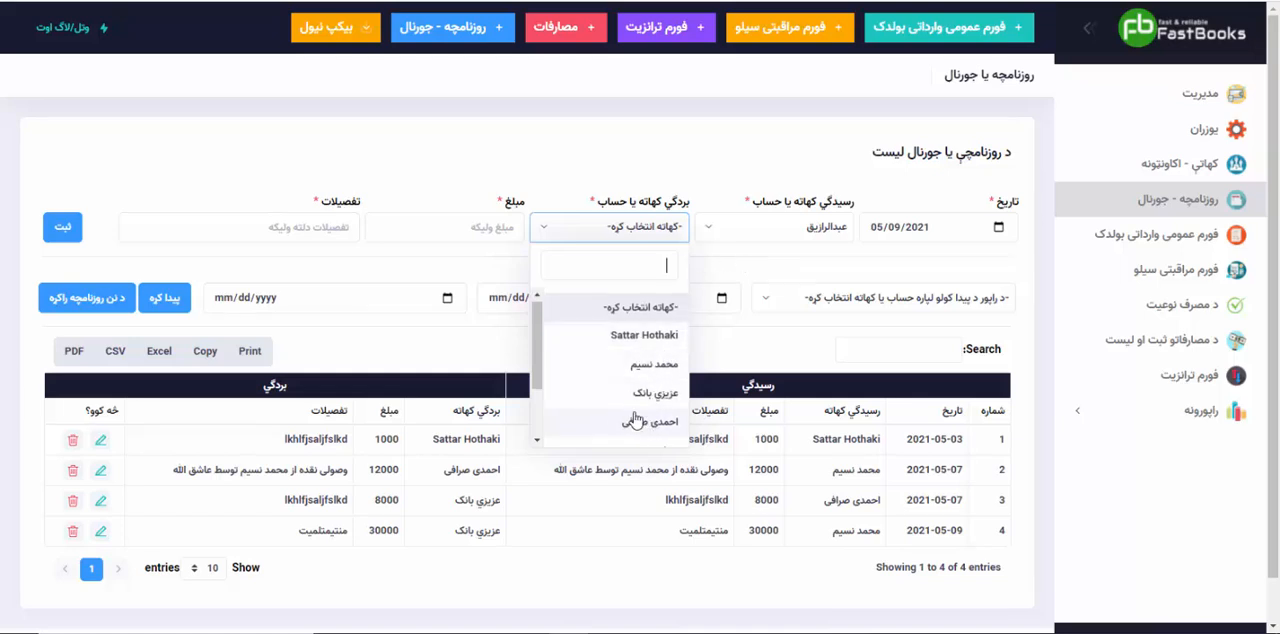
pyautogui.scroll(-2, 640, 415)
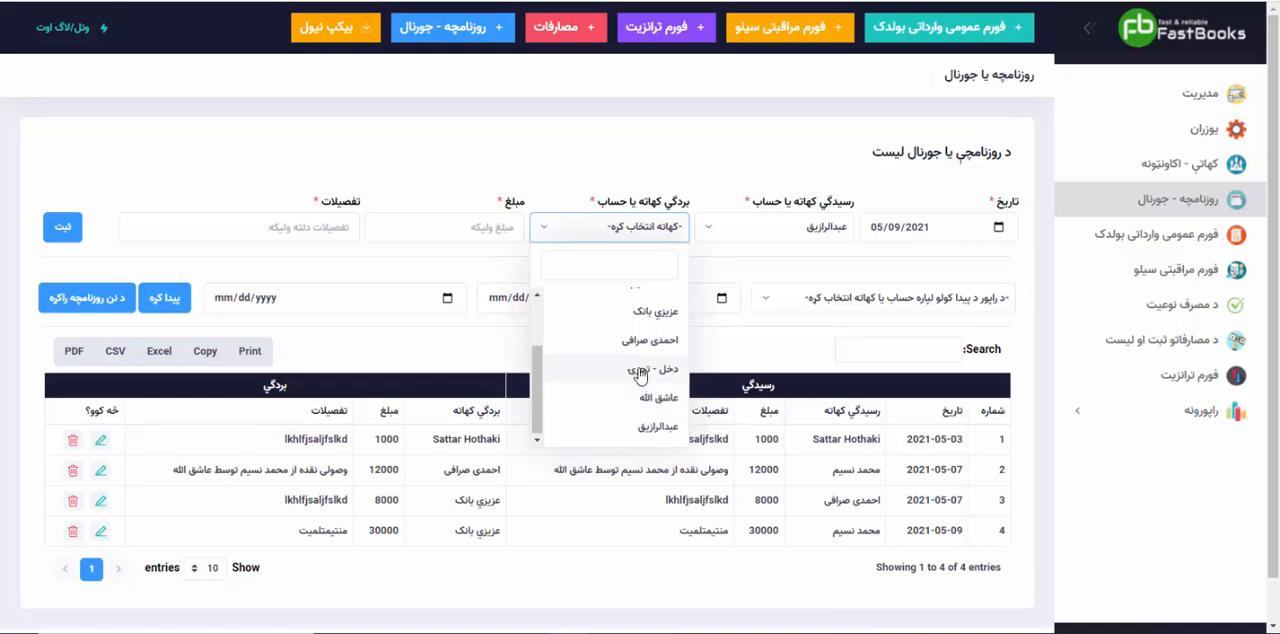
pyautogui.scroll(3, 640, 370)
pyautogui.click(650, 423)
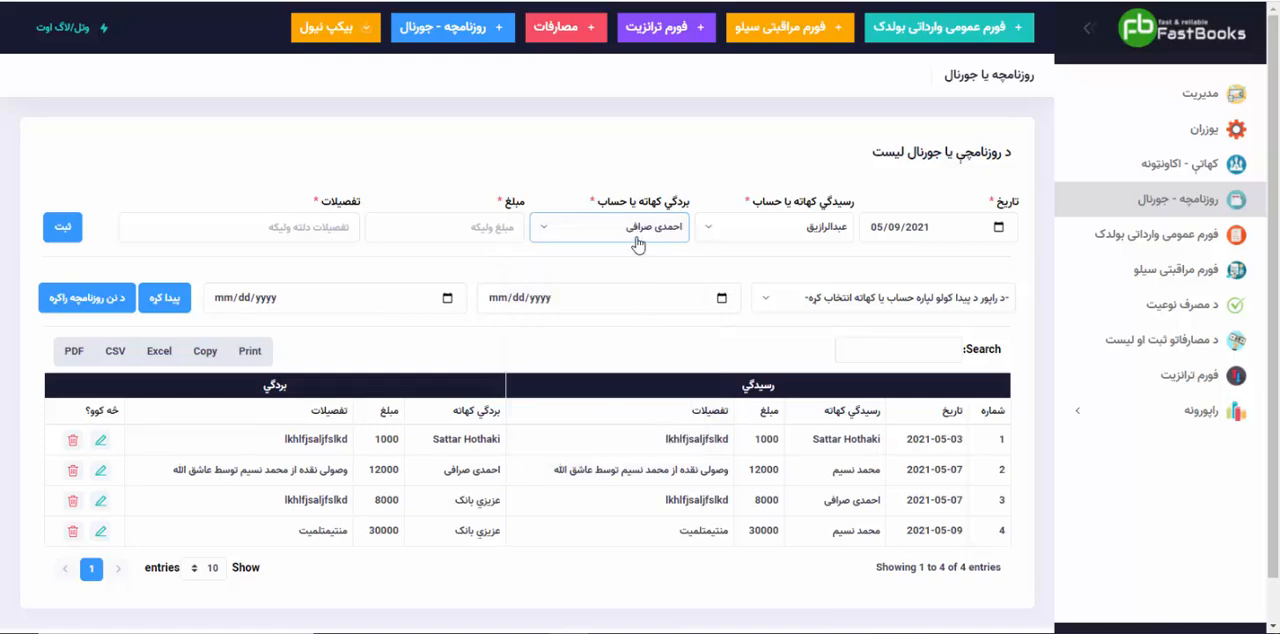
pyautogui.click(481, 231)
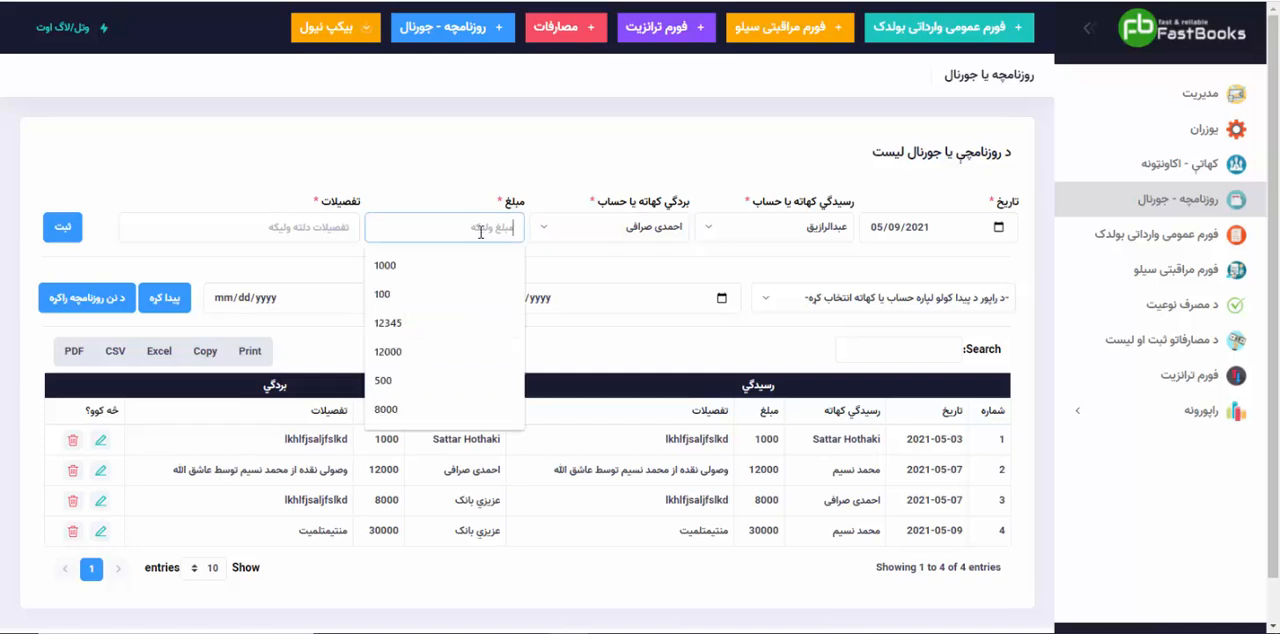
pyautogui.click(408, 352)
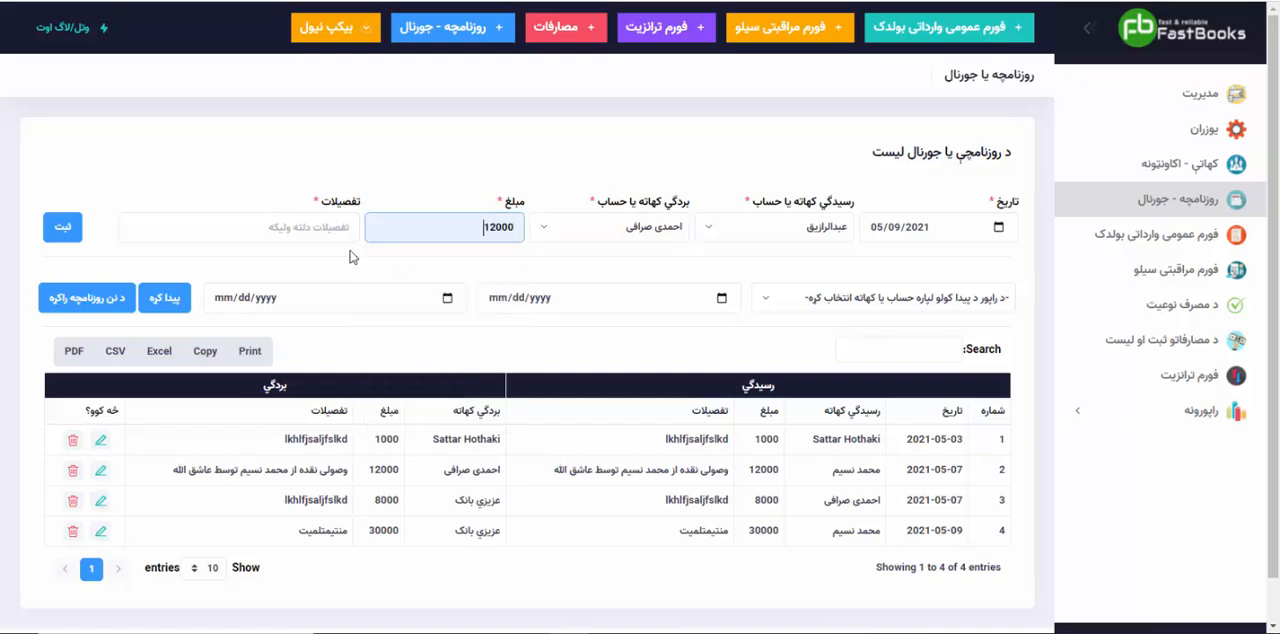
# Step: Describe the transaction as the customer's cash receipt through "احمدی صرافی", naming the informed person, and save it to the journal
pyautogui.click(264, 233)
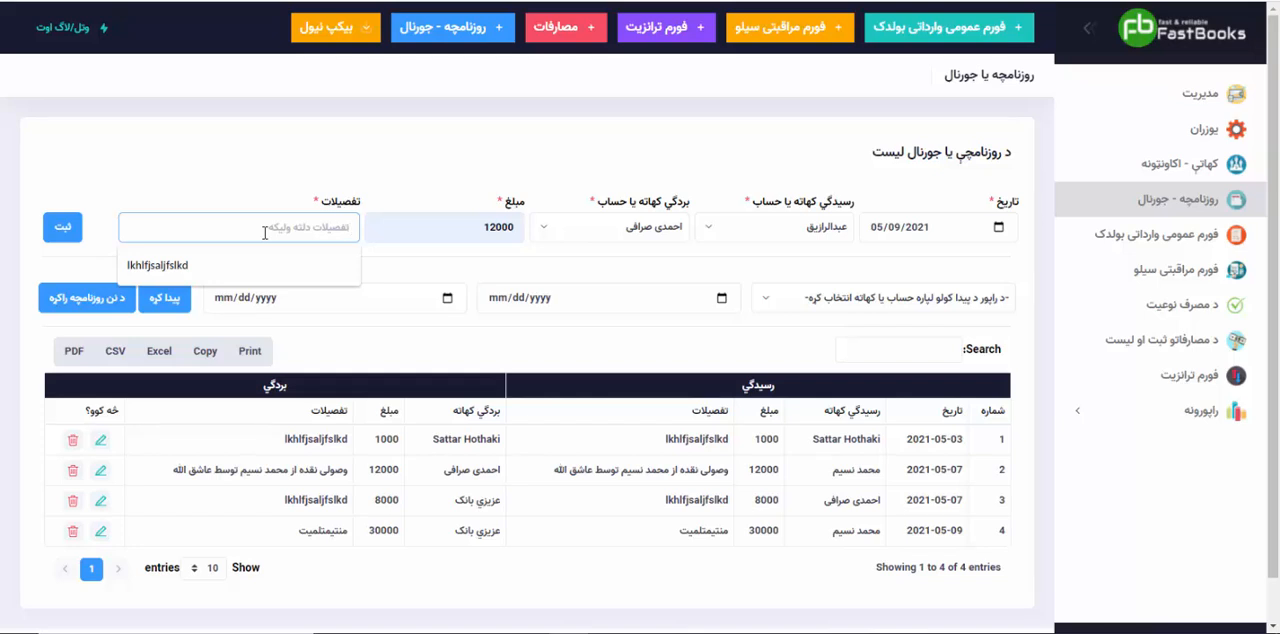
pyautogui.write('وصو')
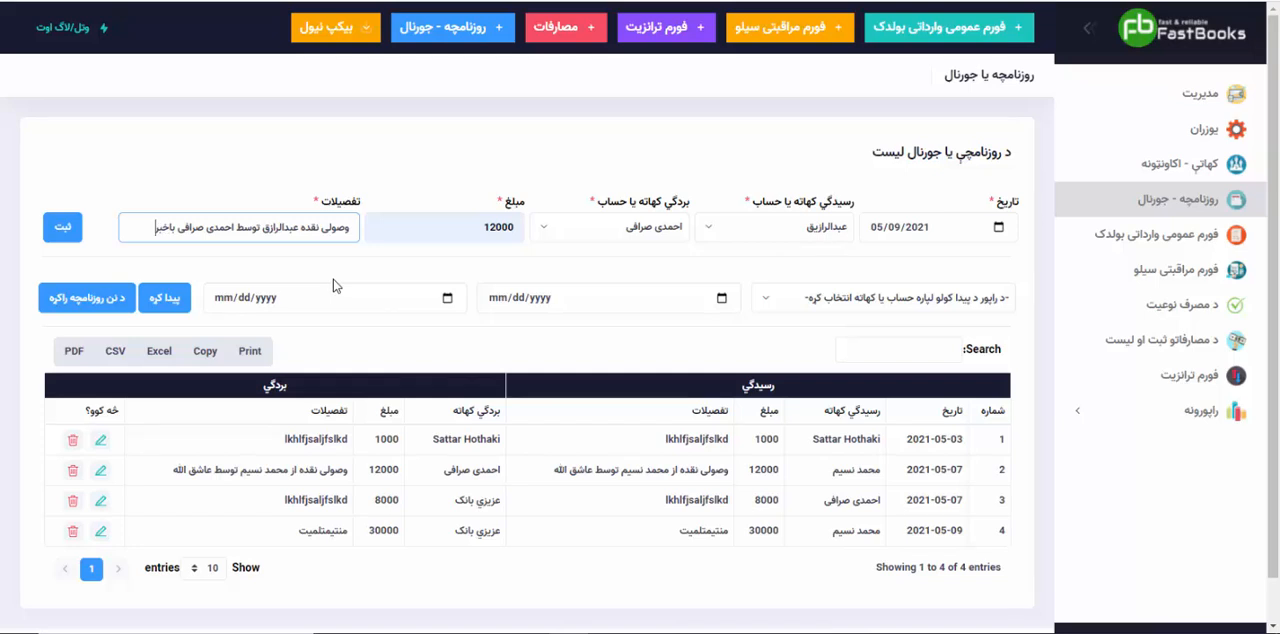
pyautogui.write('الله')
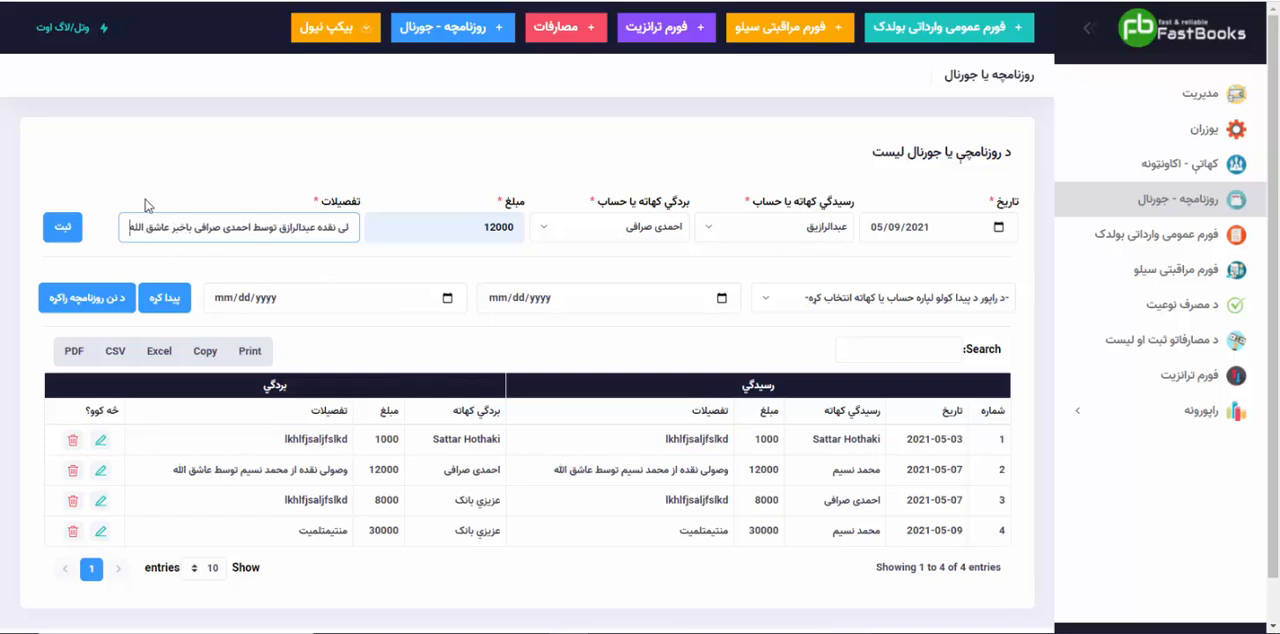
pyautogui.click(75, 228)
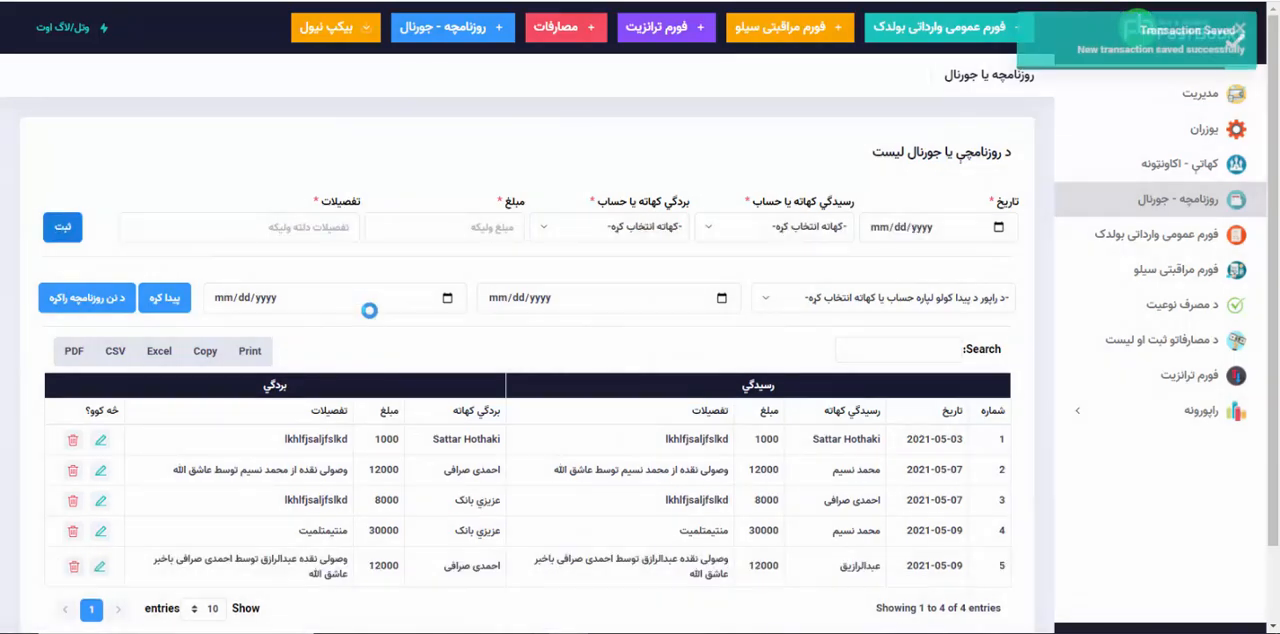
pyautogui.scroll(-2, 369, 311)
pyautogui.moveTo(663, 508); pyautogui.dragTo(766, 492)
pyautogui.click(700, 484)
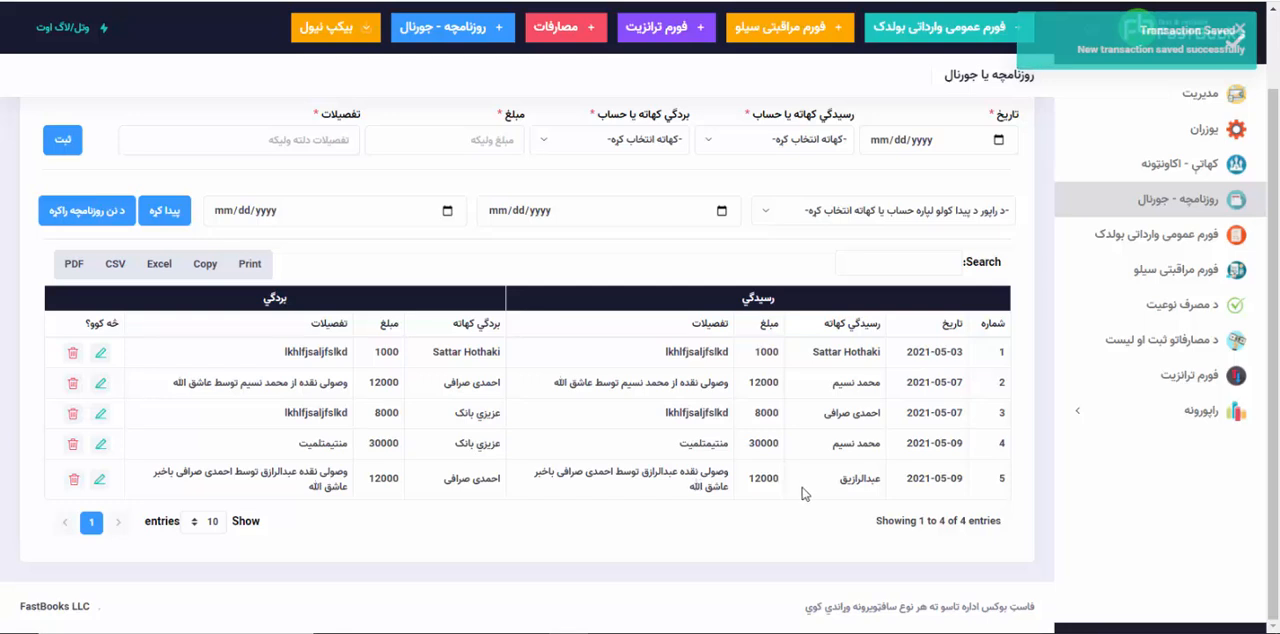
# Step: Open the customers' ledger report and generate it for the customer whose cash receipt was just recorded
pyautogui.click(1077, 410)
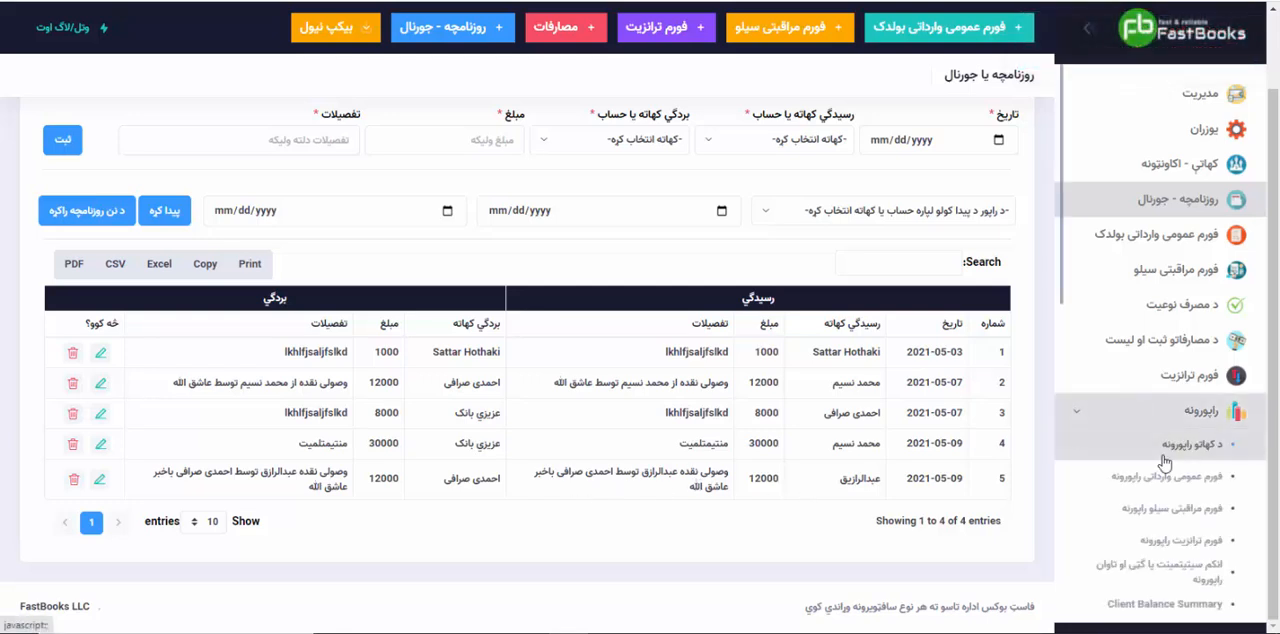
pyautogui.click(1177, 480)
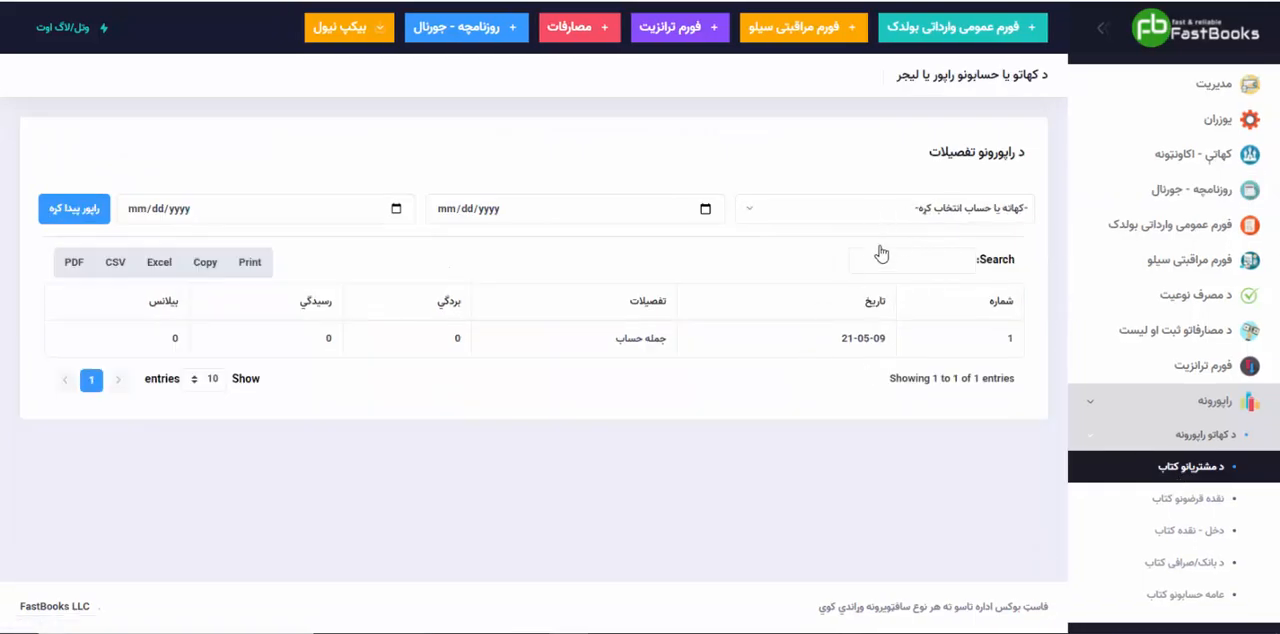
pyautogui.click(855, 210)
pyautogui.click(940, 377)
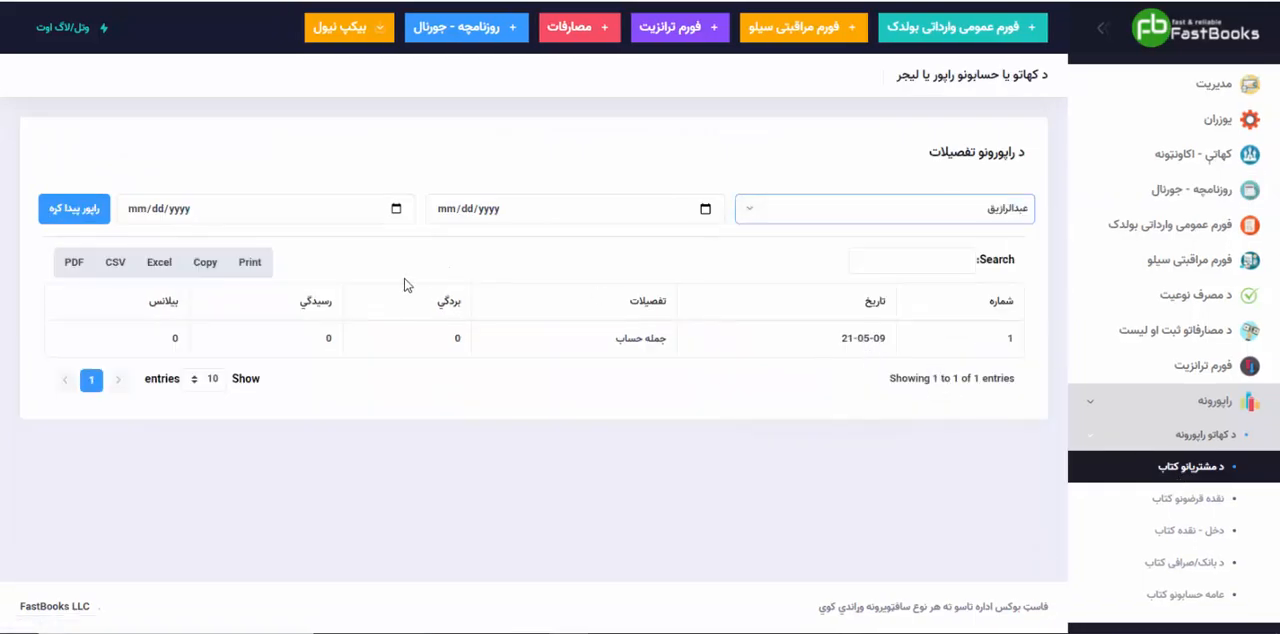
pyautogui.click(80, 212)
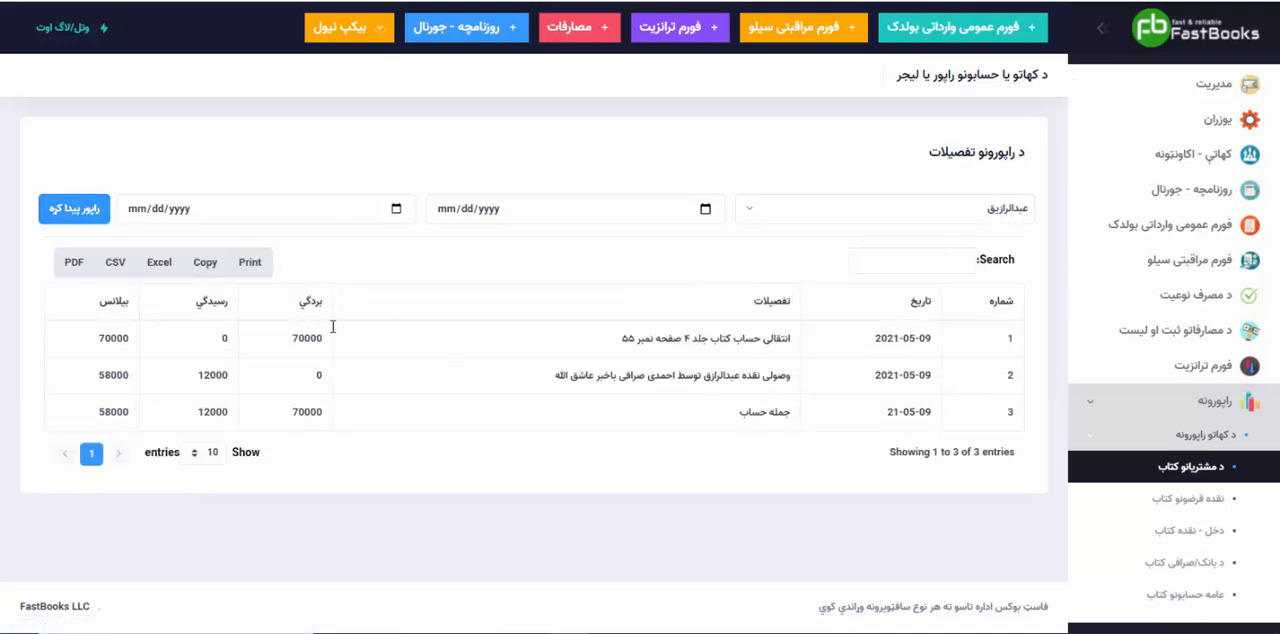
# Step: Examine the customer ledger's opening amount, cash receipt entry, received amount and closing balance
pyautogui.doubleClick(297, 338)
pyautogui.moveTo(556, 379); pyautogui.dragTo(780, 383)
pyautogui.click(667, 383)
pyautogui.moveTo(200, 376); pyautogui.dragTo(234, 376)
pyautogui.click(232, 376)
pyautogui.doubleClick(109, 408)
pyautogui.click(292, 423)
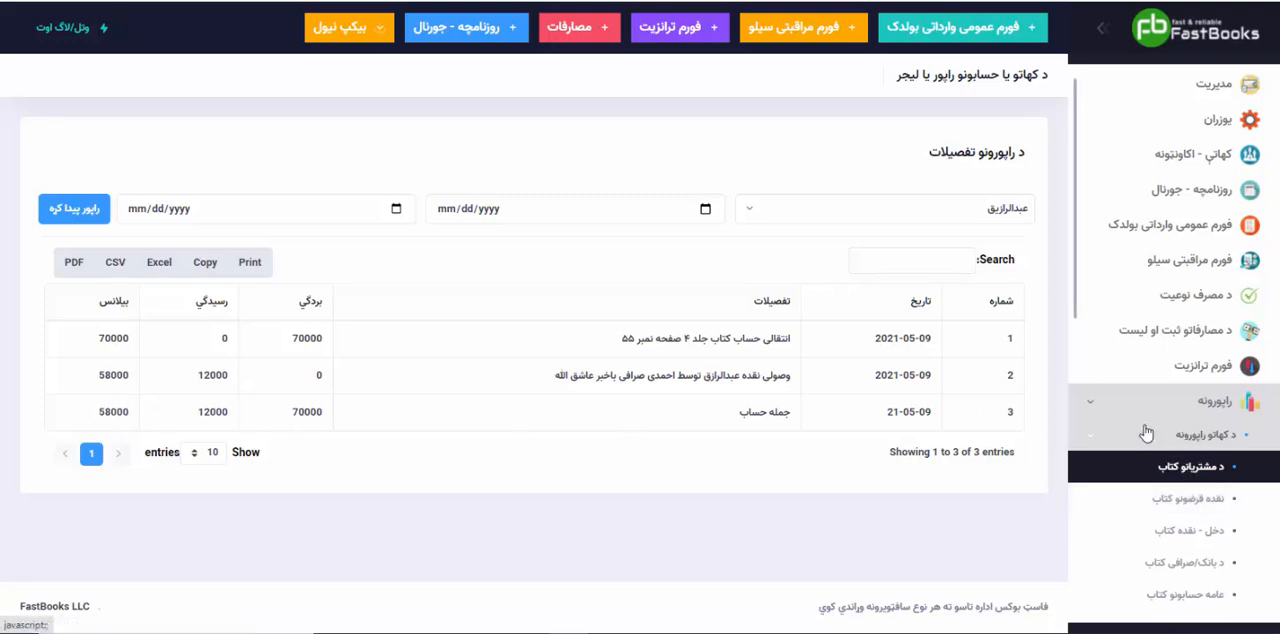
# Step: Open the bank/exchange ledger report "د بانک/صرافی کتاب" and generate it for "احمدی صرافی"
pyautogui.click(1104, 436)
pyautogui.click(1104, 436)
pyautogui.scroll(-1, 1105, 437)
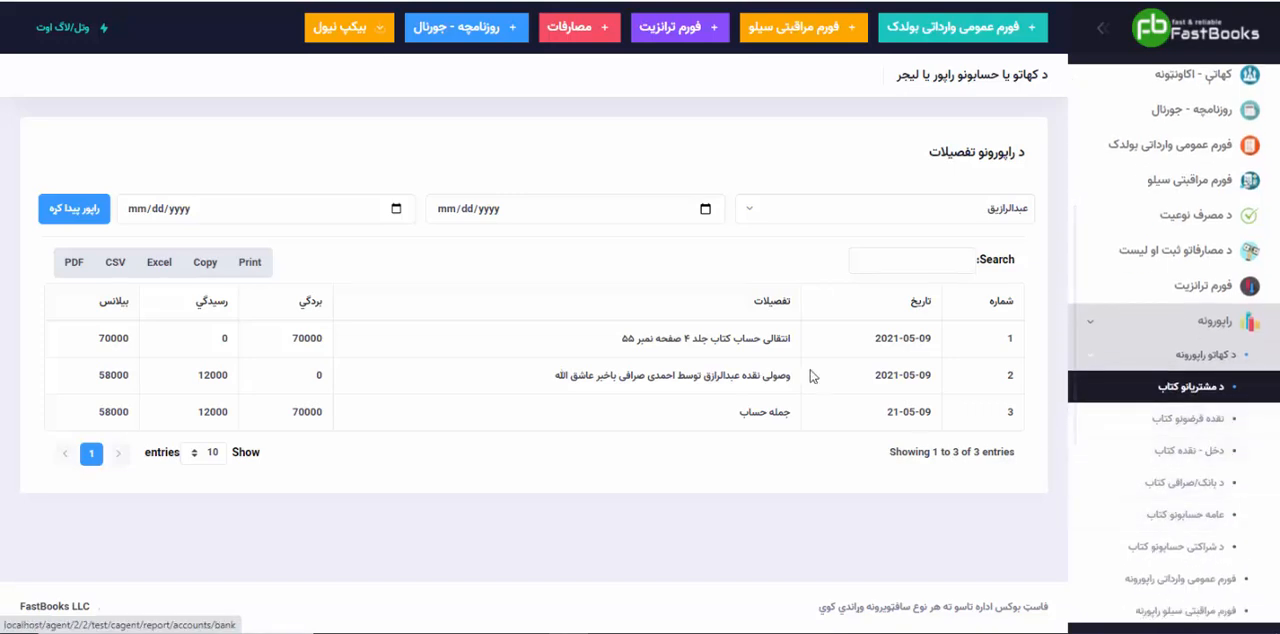
pyautogui.click(1186, 484)
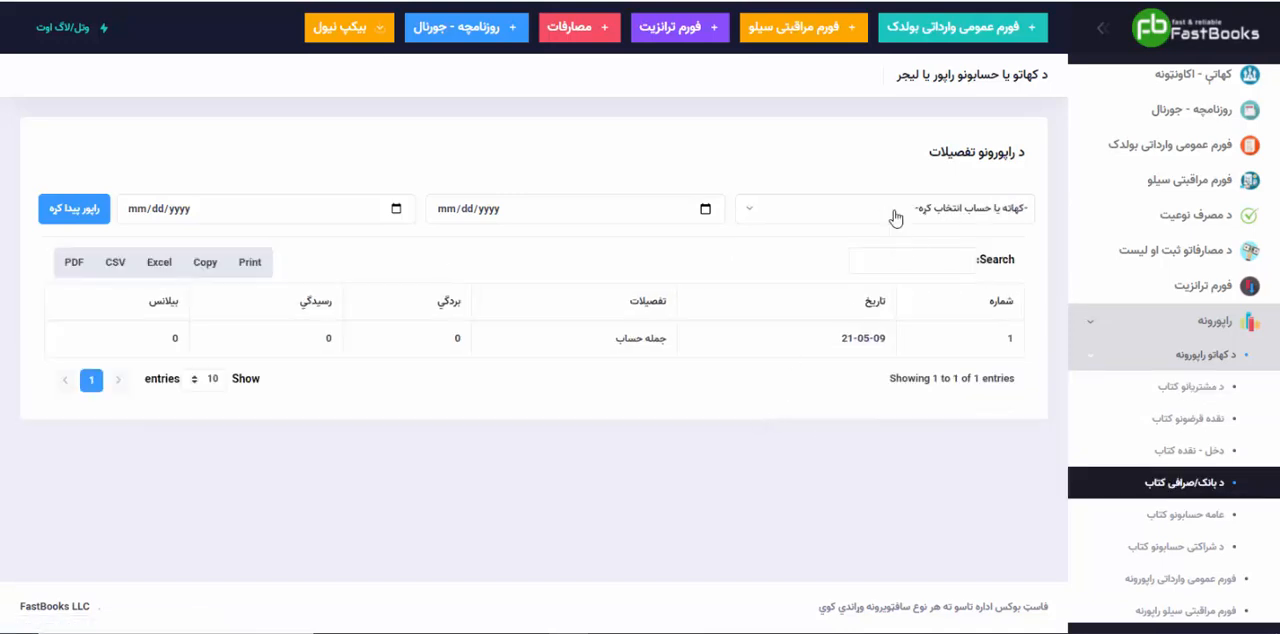
pyautogui.click(895, 218)
pyautogui.click(955, 352)
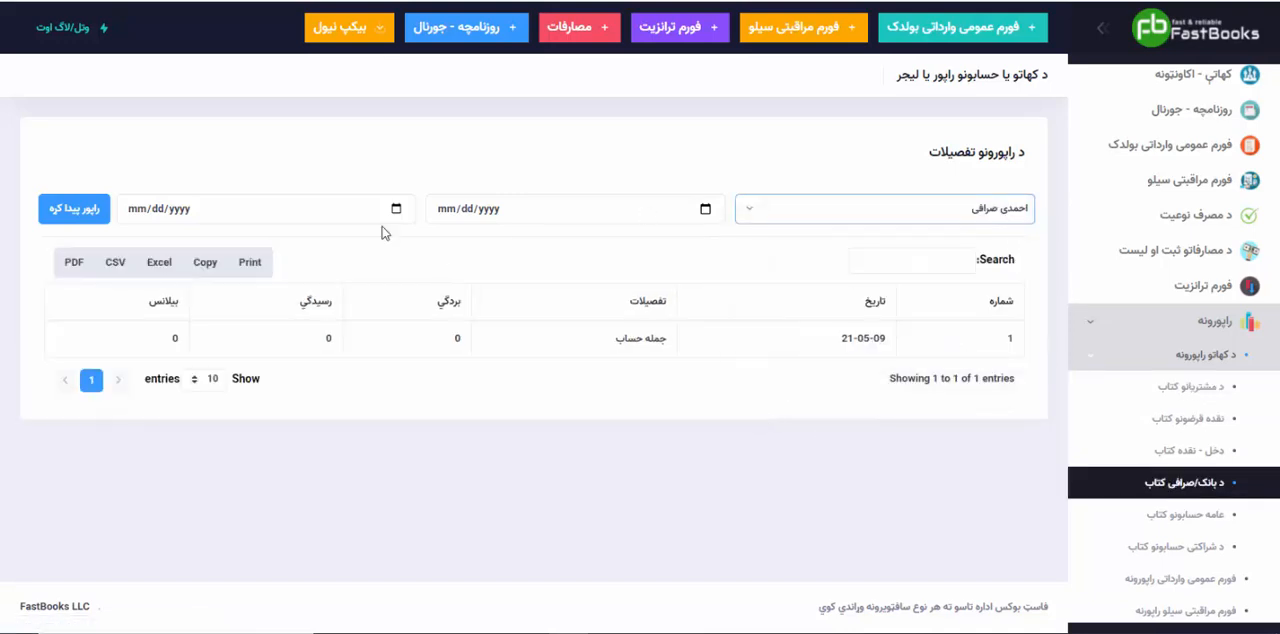
pyautogui.click(80, 220)
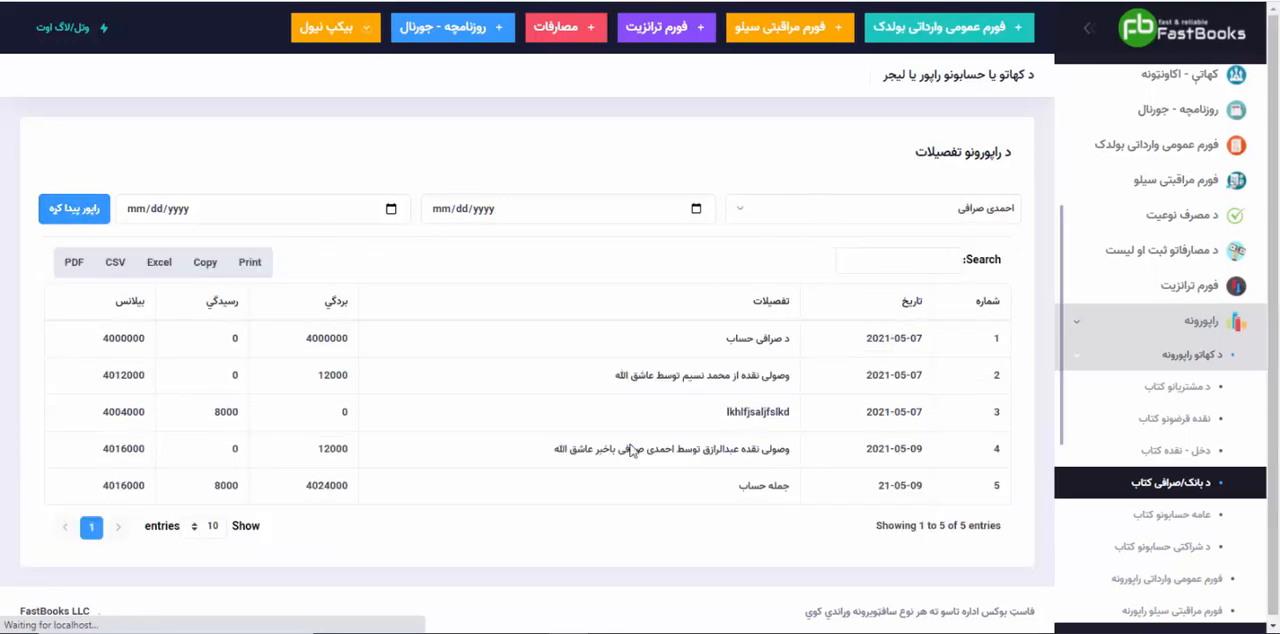
# Step: Review the customer's cash receipt in the "احمدی صرافی" ledger, comparing its amount with the running and total balances
pyautogui.moveTo(797, 451); pyautogui.dragTo(563, 450)
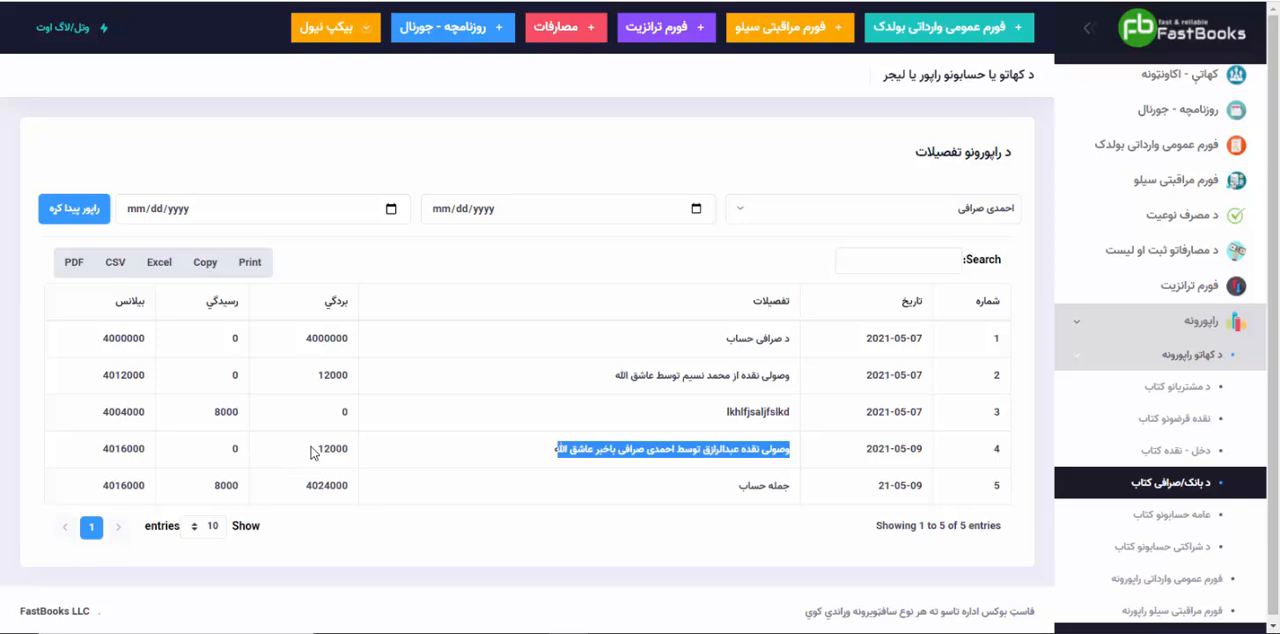
pyautogui.moveTo(310, 453); pyautogui.dragTo(356, 456)
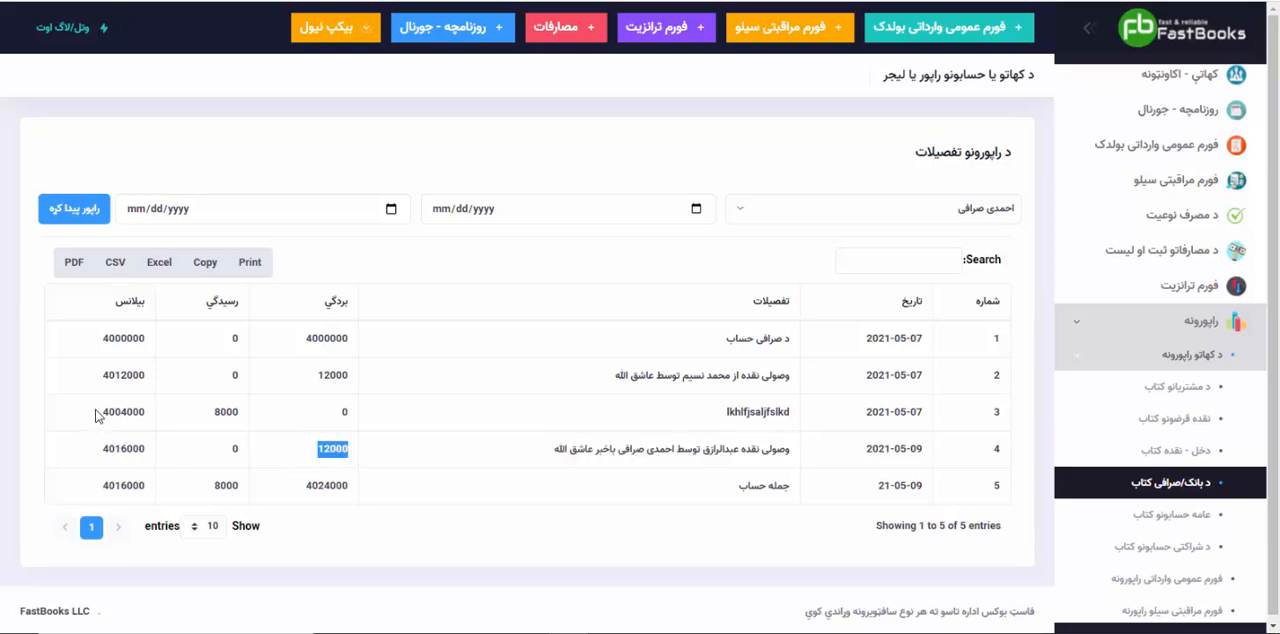
pyautogui.moveTo(104, 416); pyautogui.dragTo(126, 412)
pyautogui.moveTo(100, 448); pyautogui.dragTo(145, 444)
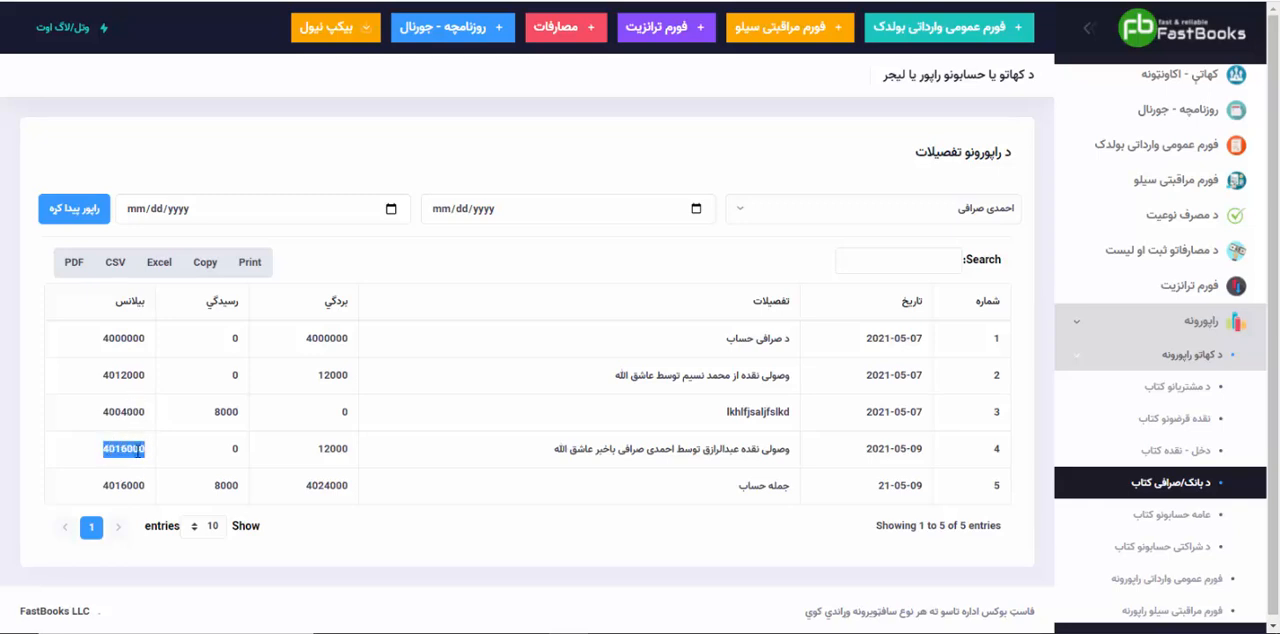
pyautogui.moveTo(108, 484); pyautogui.dragTo(134, 484)
pyautogui.click(134, 484)
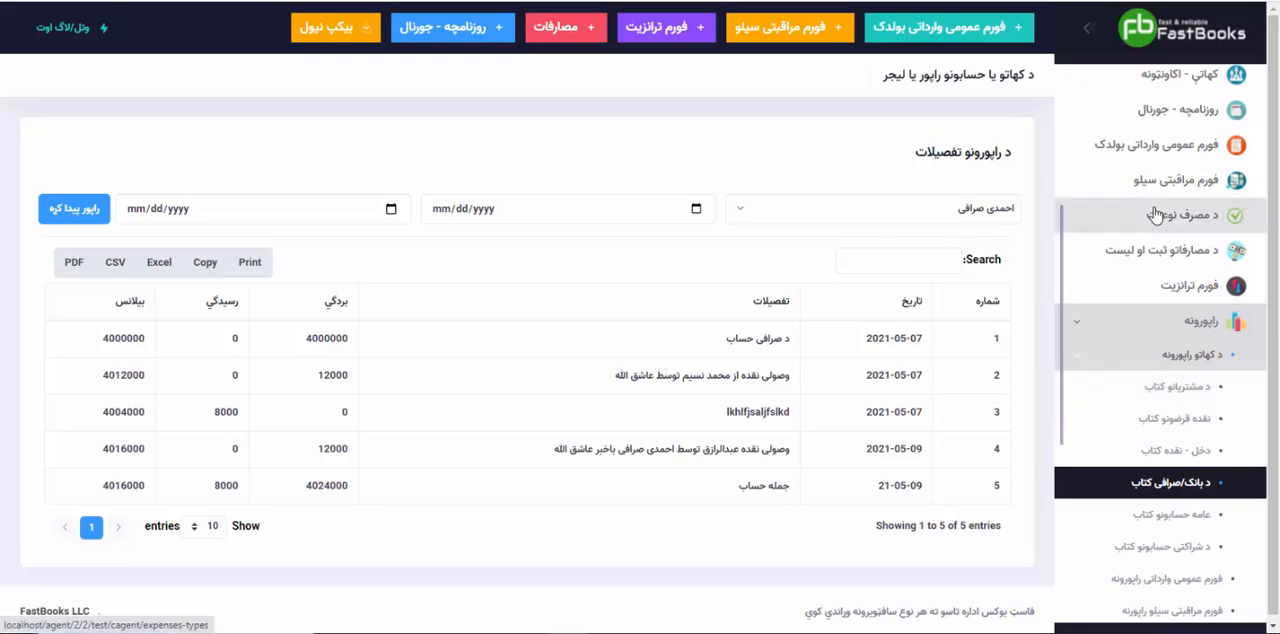
# Step: Return to the journal, date a new transaction 05/09/2021 and choose "احمدی صرافی" as its "رسیدگي" account
pyautogui.scroll(1, 1110, 212)
pyautogui.click(1106, 203)
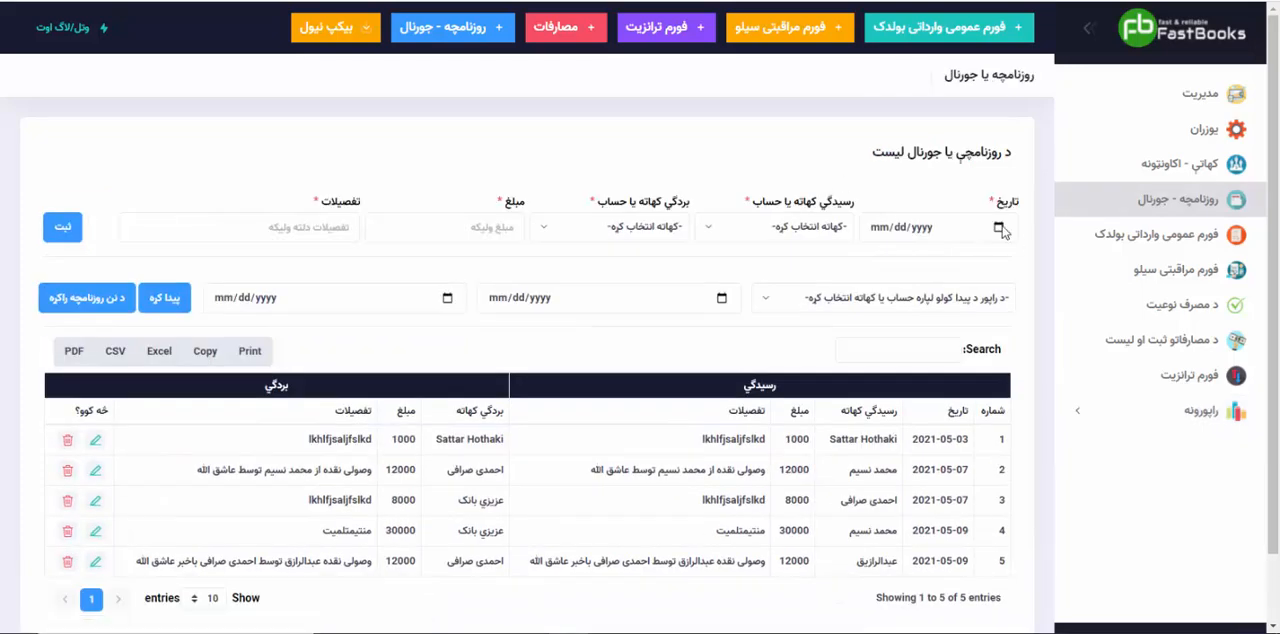
pyautogui.click(999, 228)
pyautogui.click(1003, 451)
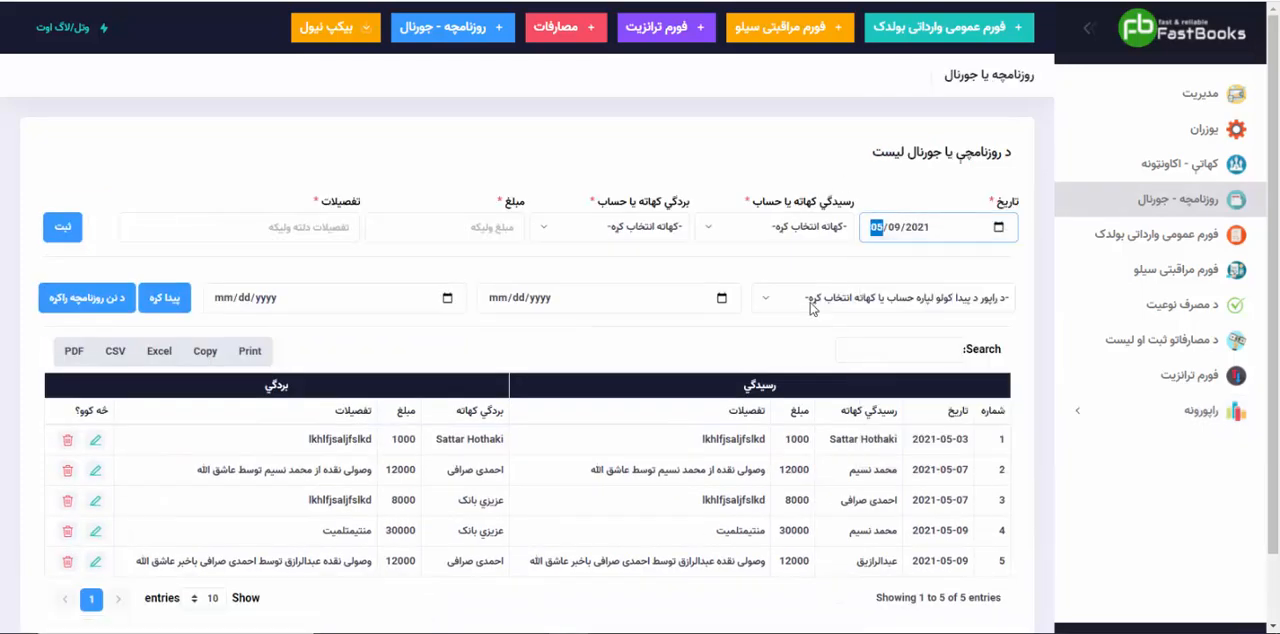
pyautogui.click(758, 227)
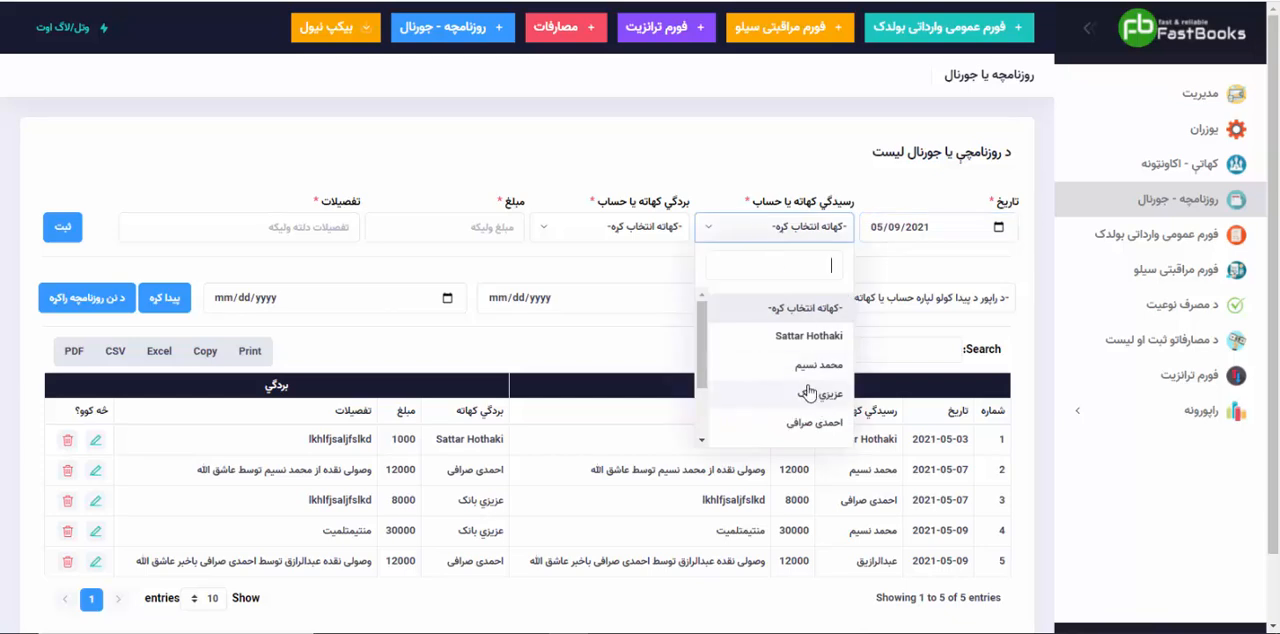
pyautogui.scroll(-2, 815, 398)
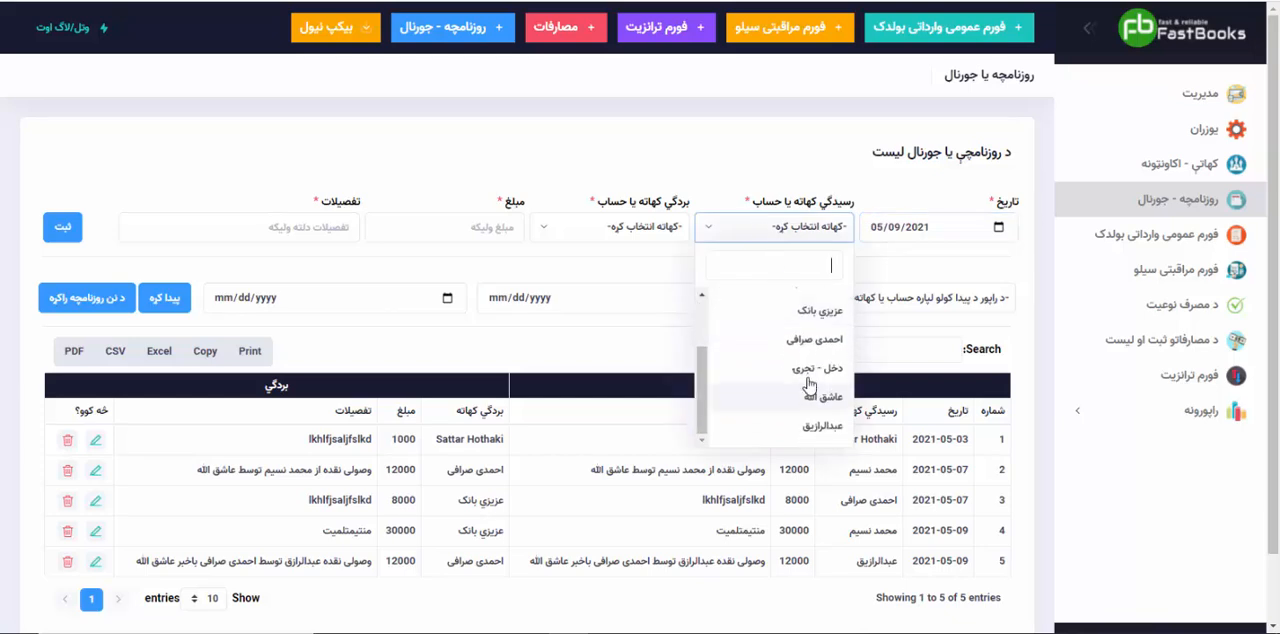
pyautogui.click(810, 341)
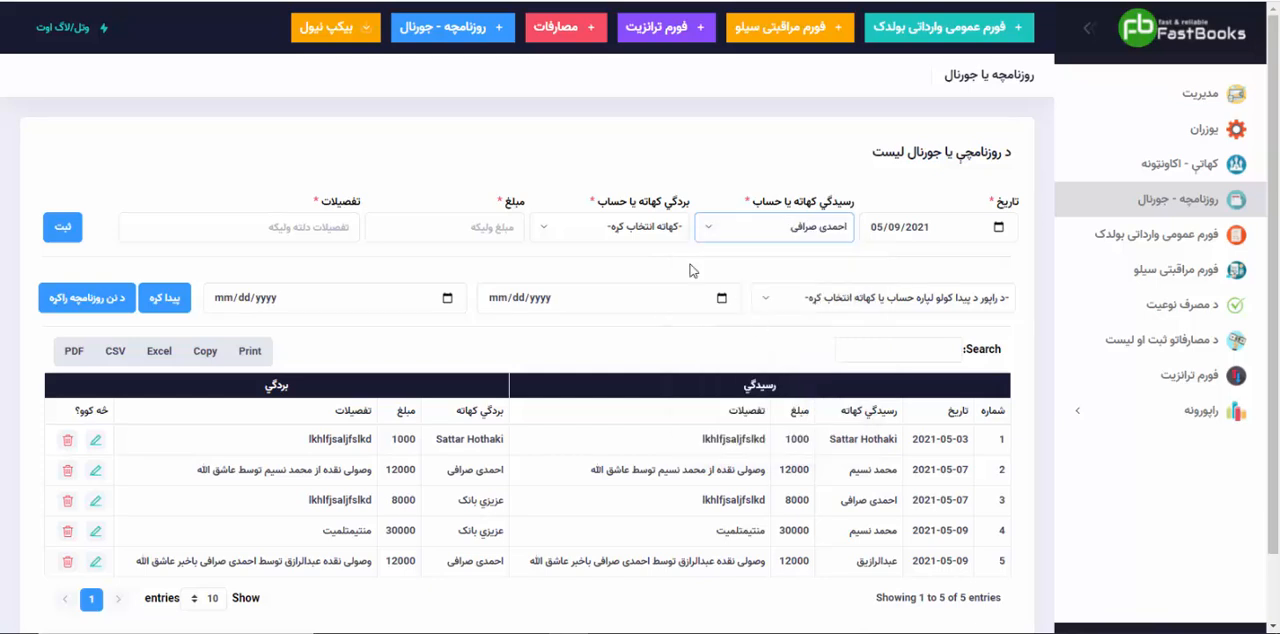
# Step: Choose the account of the person informed in the previous transaction as the "بردگي" account and set the amount to 8000
pyautogui.click(638, 226)
pyautogui.scroll(-2, 628, 415)
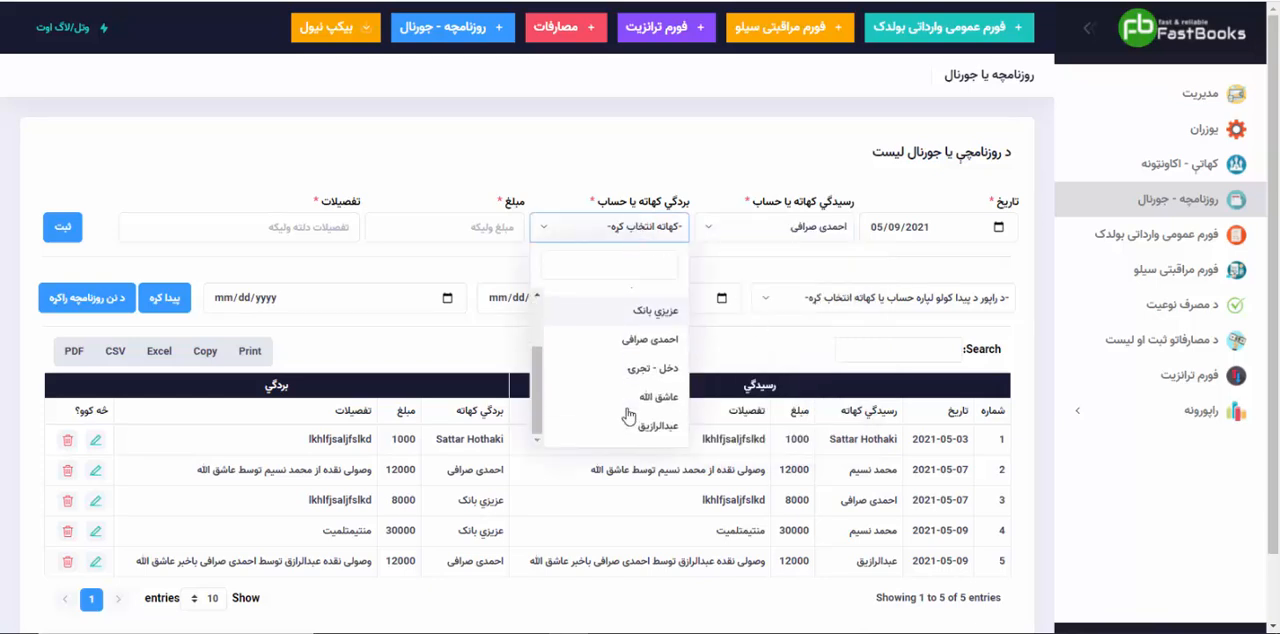
pyautogui.click(632, 396)
pyautogui.click(476, 233)
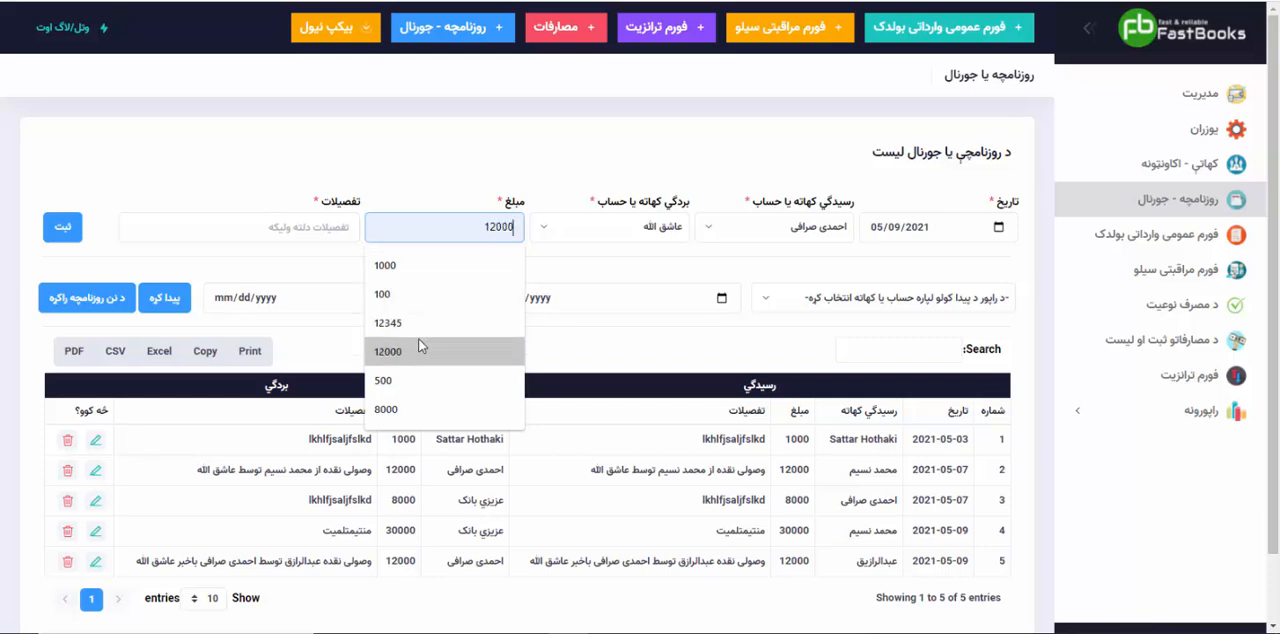
pyautogui.click(406, 409)
# Step: Describe the transaction as "برای مصرف شرکت", save it, and check its account and amount in the journal list
pyautogui.click(310, 232)
pyautogui.write('برای مصرف شرکت')
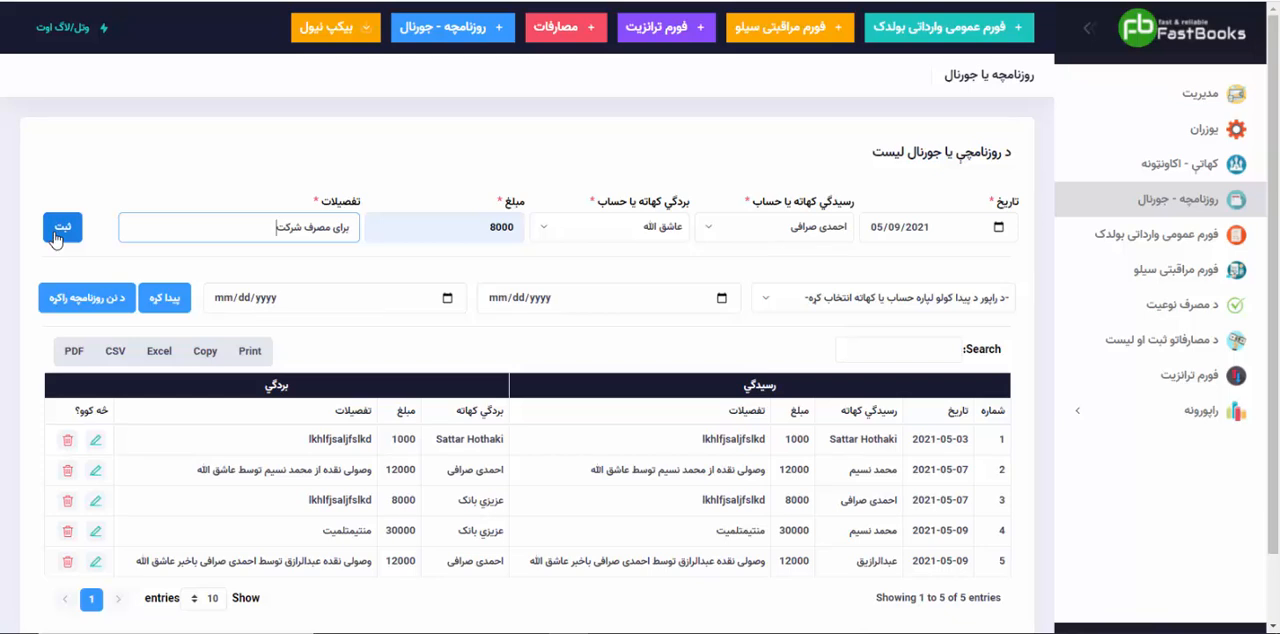
pyautogui.click(545, 233)
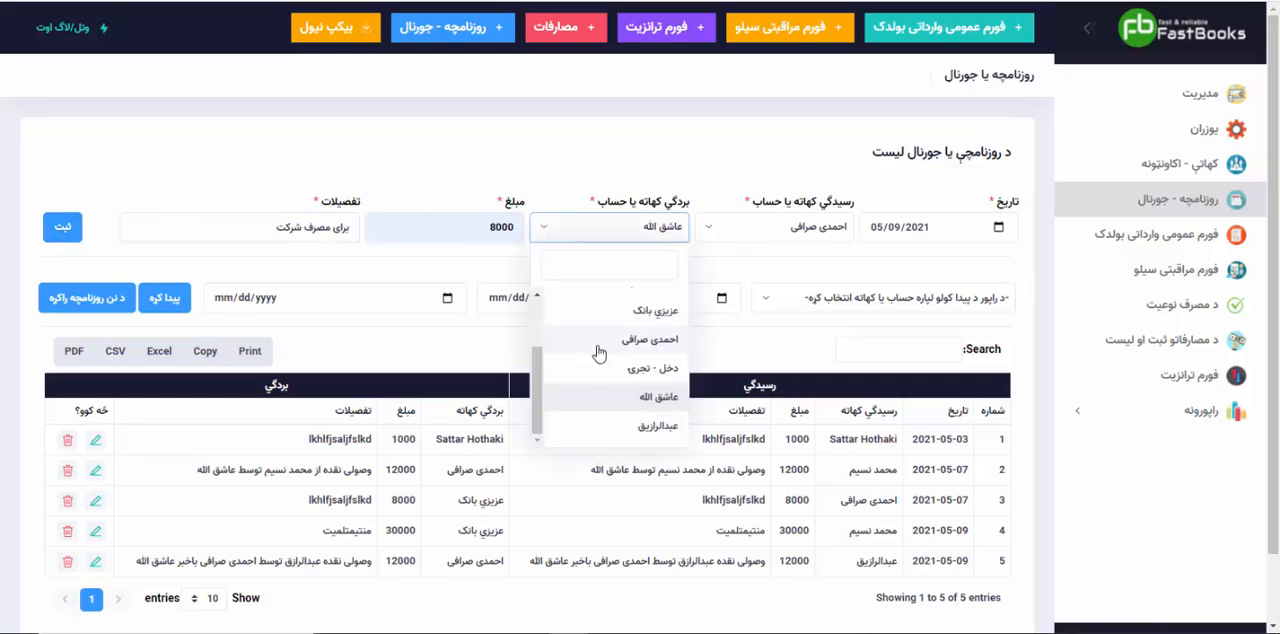
pyautogui.click(446, 168)
pyautogui.click(60, 228)
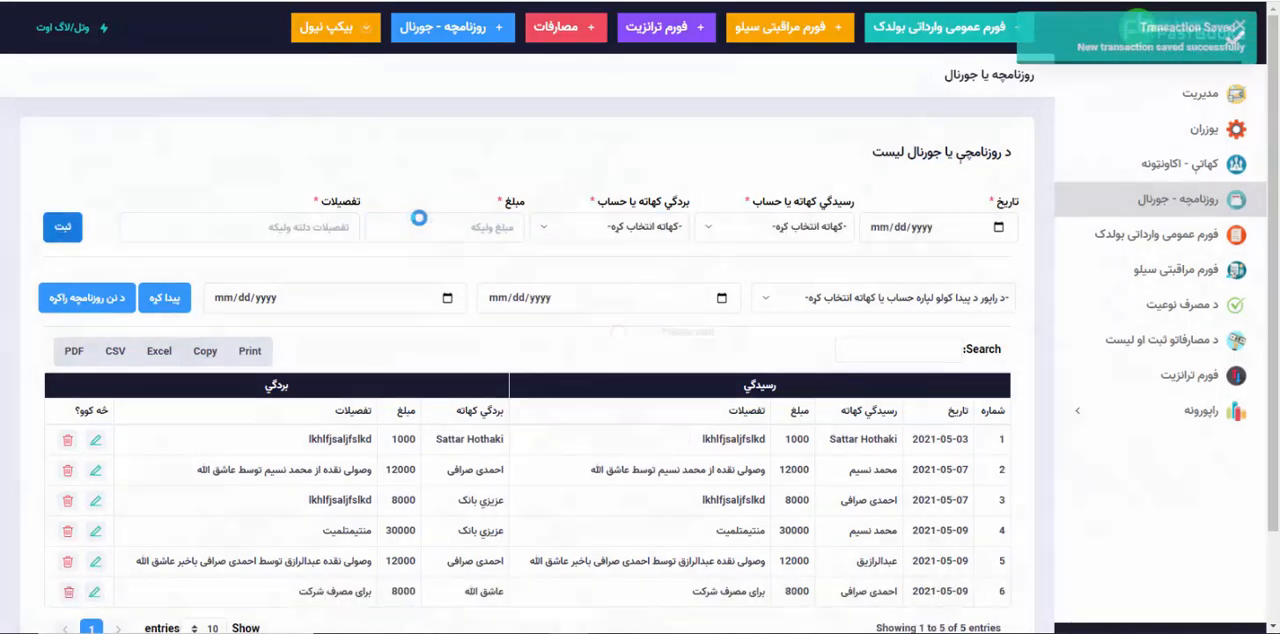
pyautogui.scroll(-2, 712, 460)
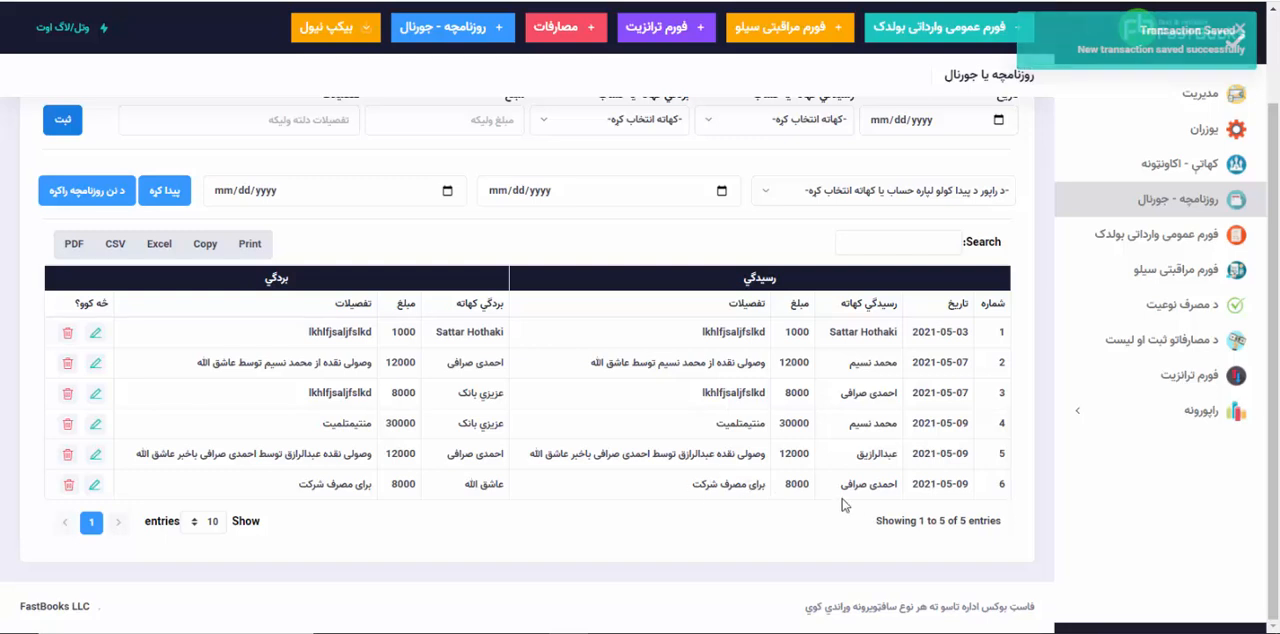
pyautogui.moveTo(840, 487); pyautogui.dragTo(904, 491)
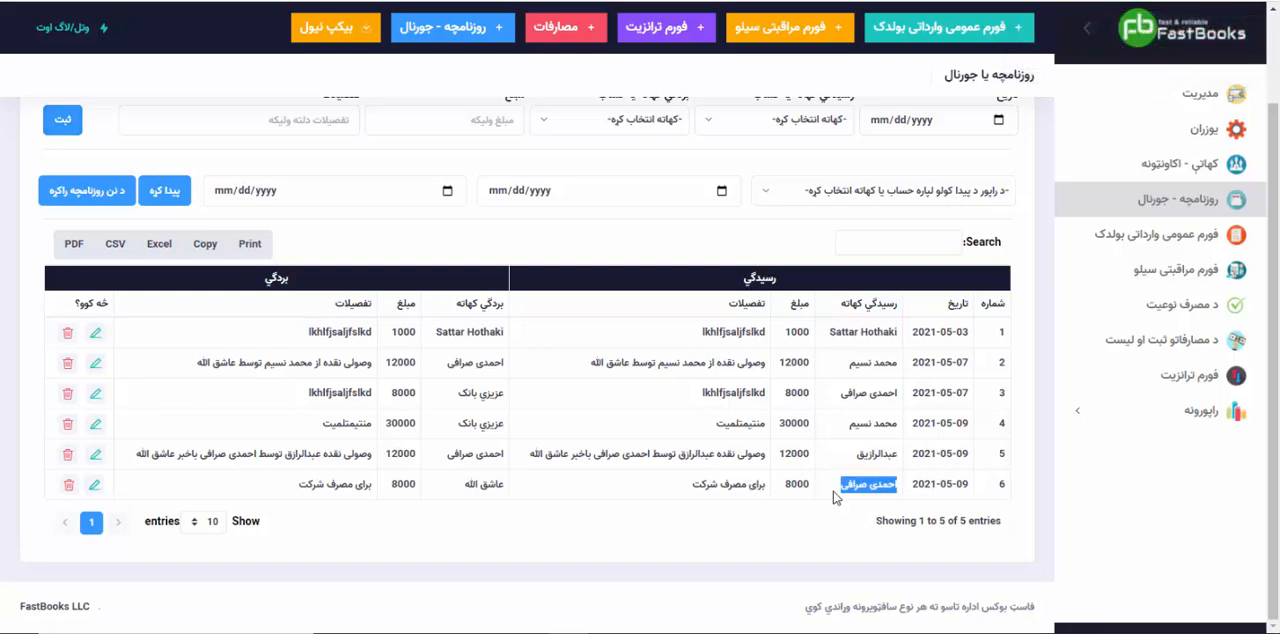
pyautogui.moveTo(804, 487); pyautogui.dragTo(783, 486)
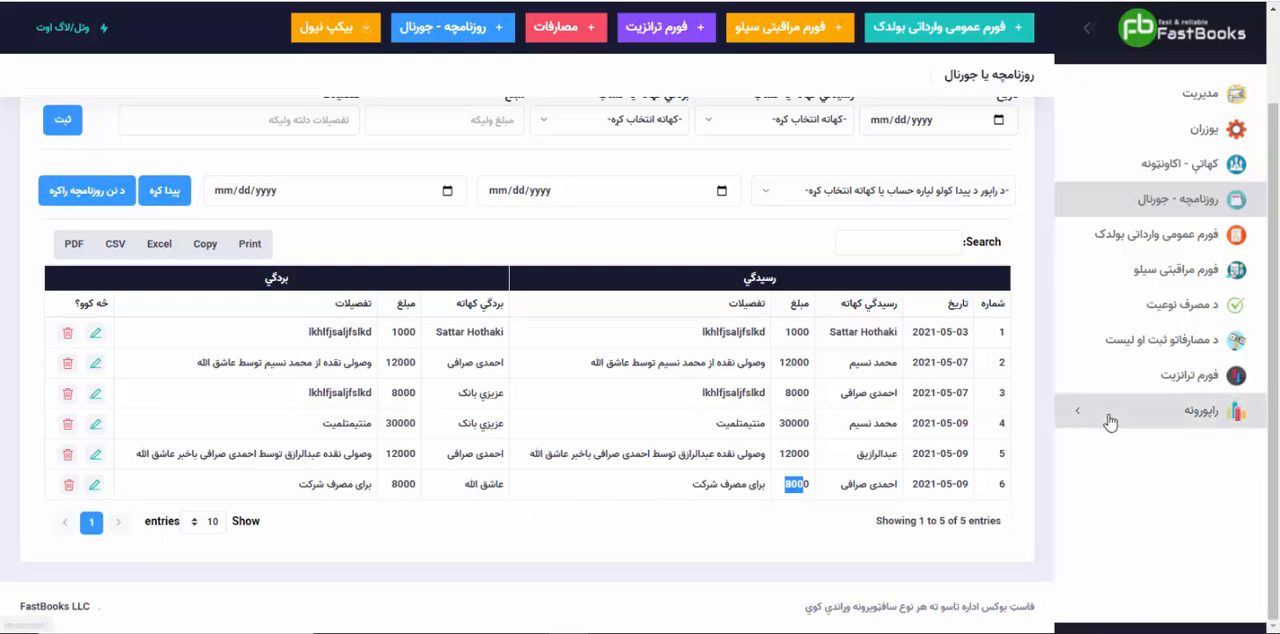
# Step: Generate the "د بانک/صرافی کتاب" report for "احمدی صرافی" again and check the "برای مصرف شرکت" entry
pyautogui.click(1112, 418)
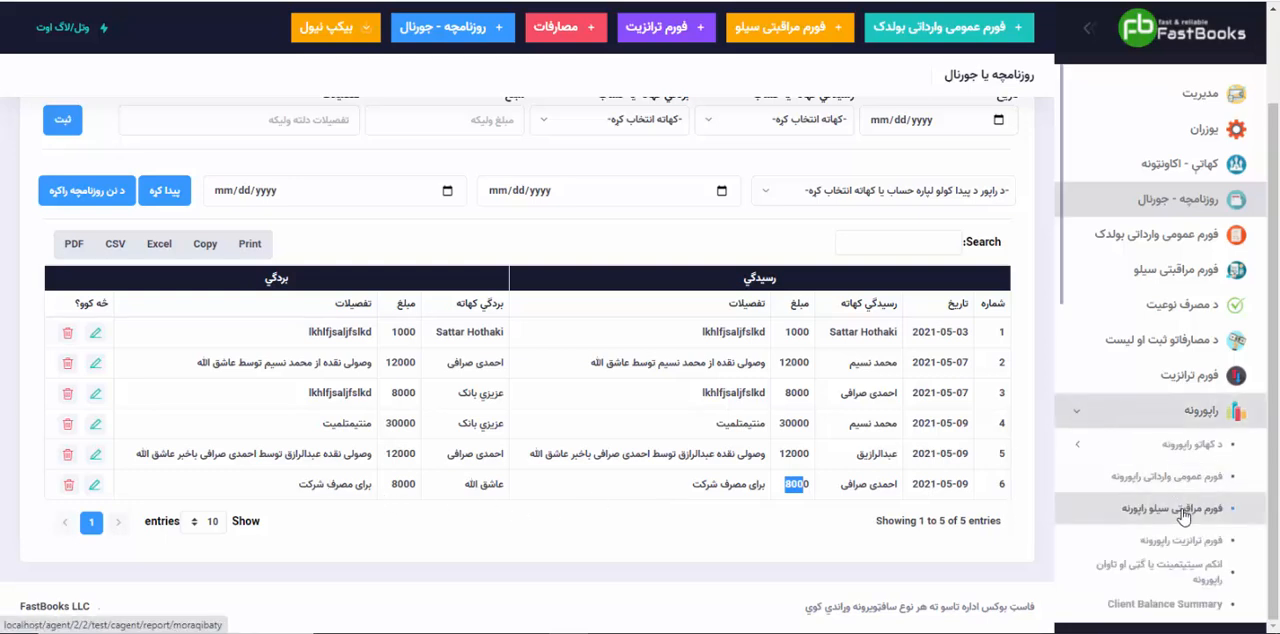
pyautogui.click(1100, 435)
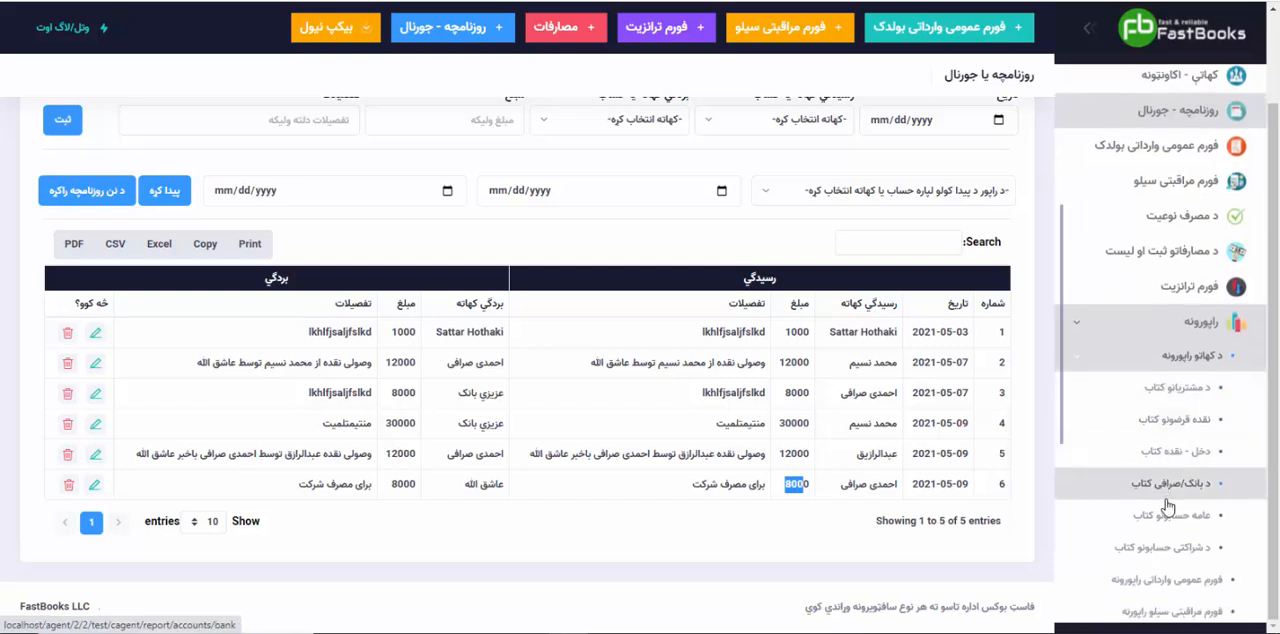
pyautogui.click(1170, 480)
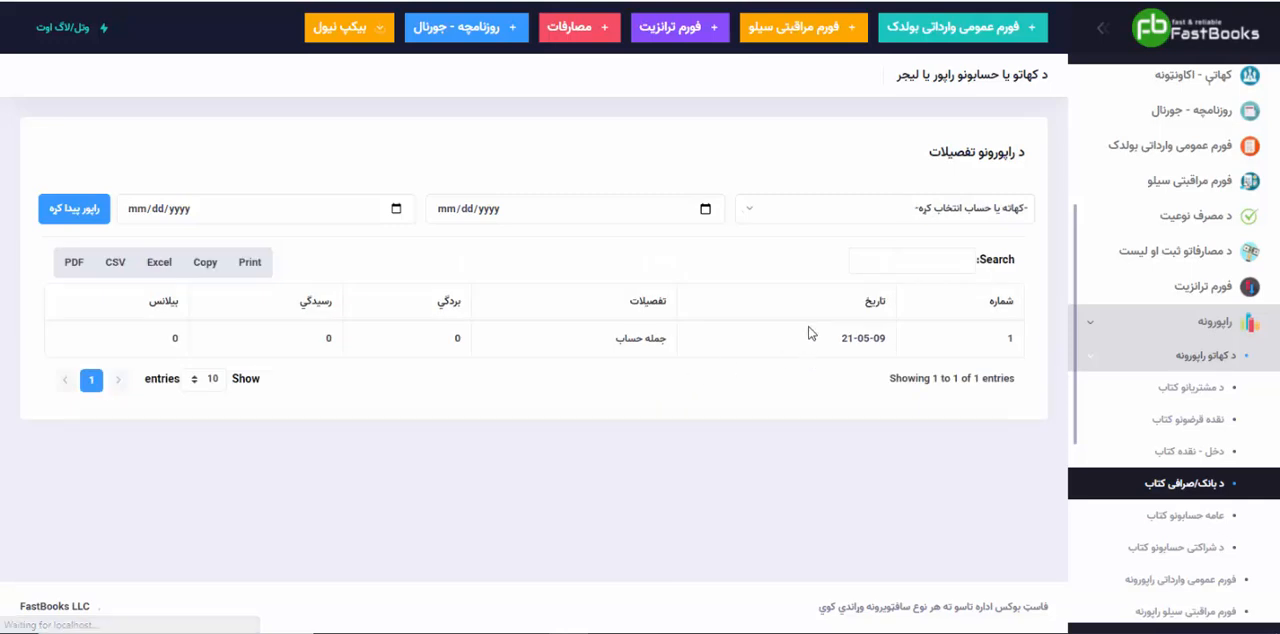
pyautogui.click(870, 214)
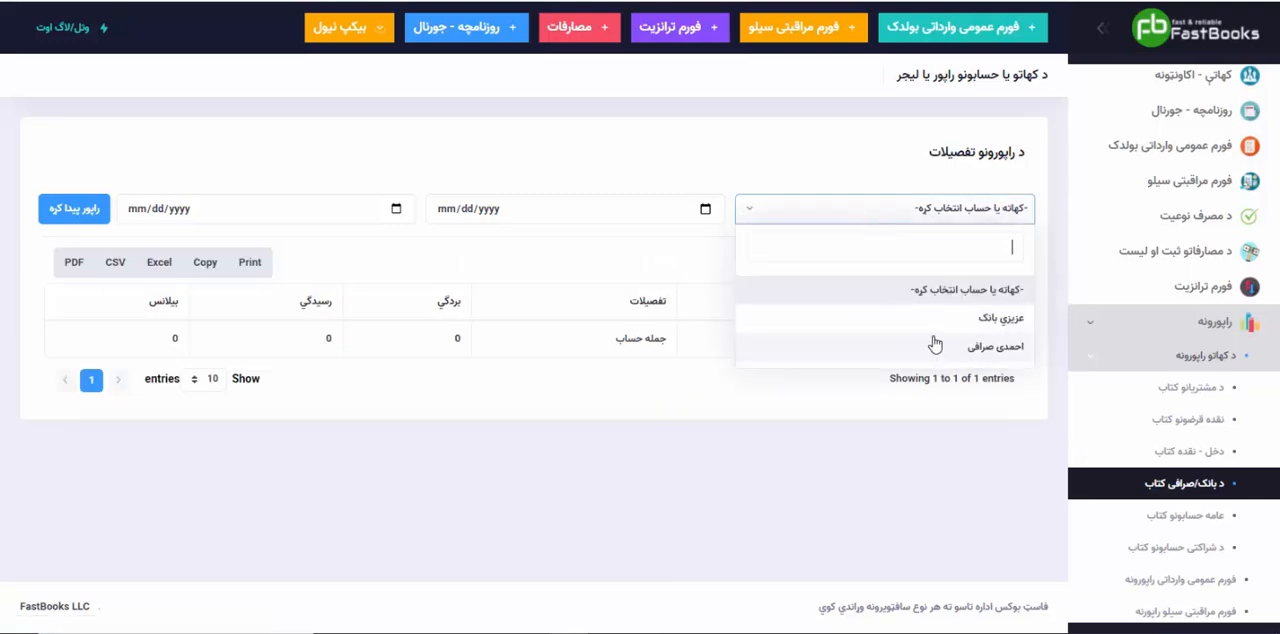
pyautogui.click(930, 347)
pyautogui.click(72, 211)
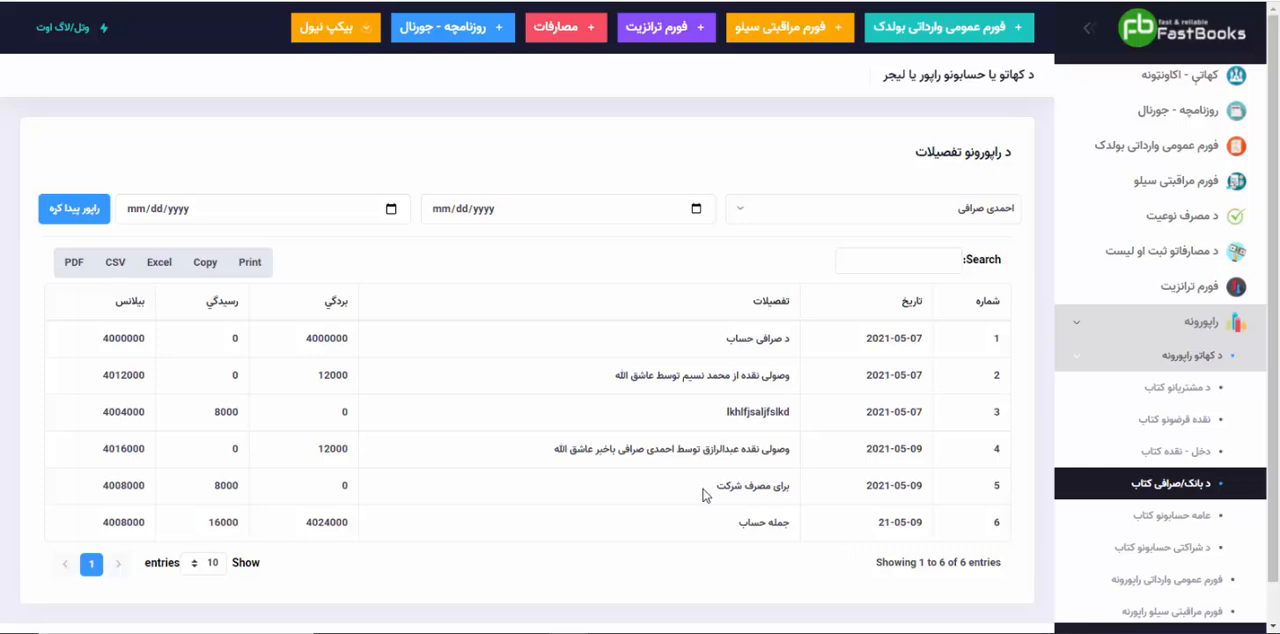
pyautogui.moveTo(708, 493); pyautogui.dragTo(788, 487)
pyautogui.click(788, 487)
# Step: Edit the "برای مصرف شرکت" journal transaction so its description ends with "توسط" and the "بردگي" account holder's name, and save it
pyautogui.click(1178, 110)
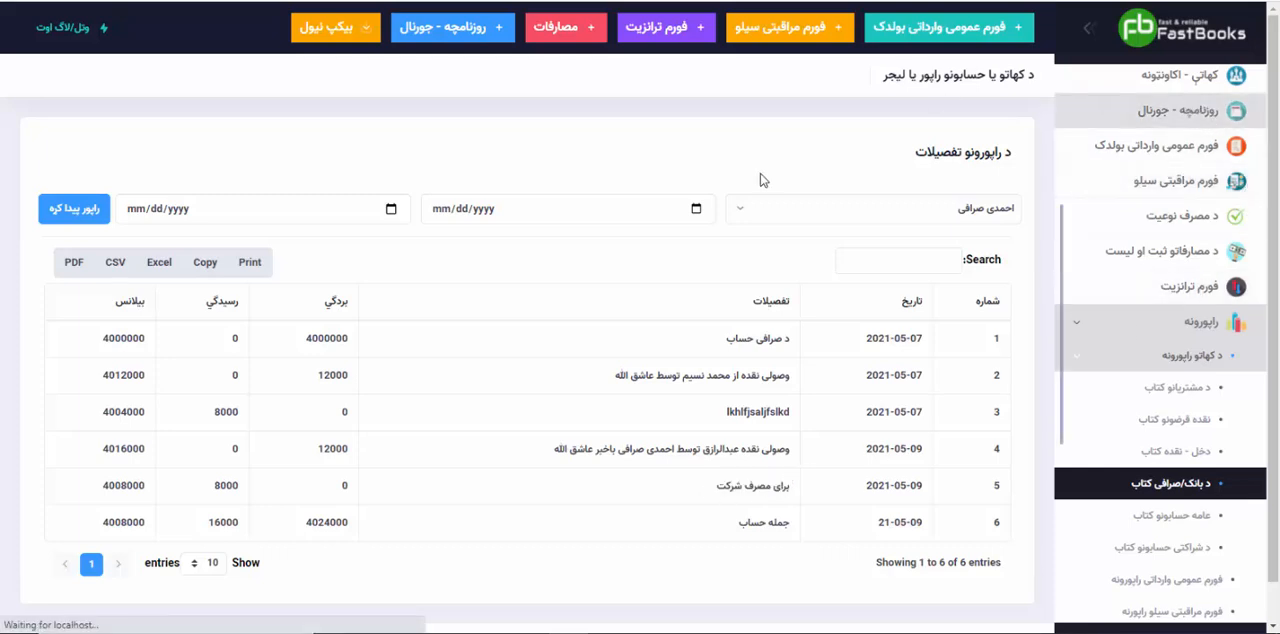
pyautogui.scroll(-1, 529, 463)
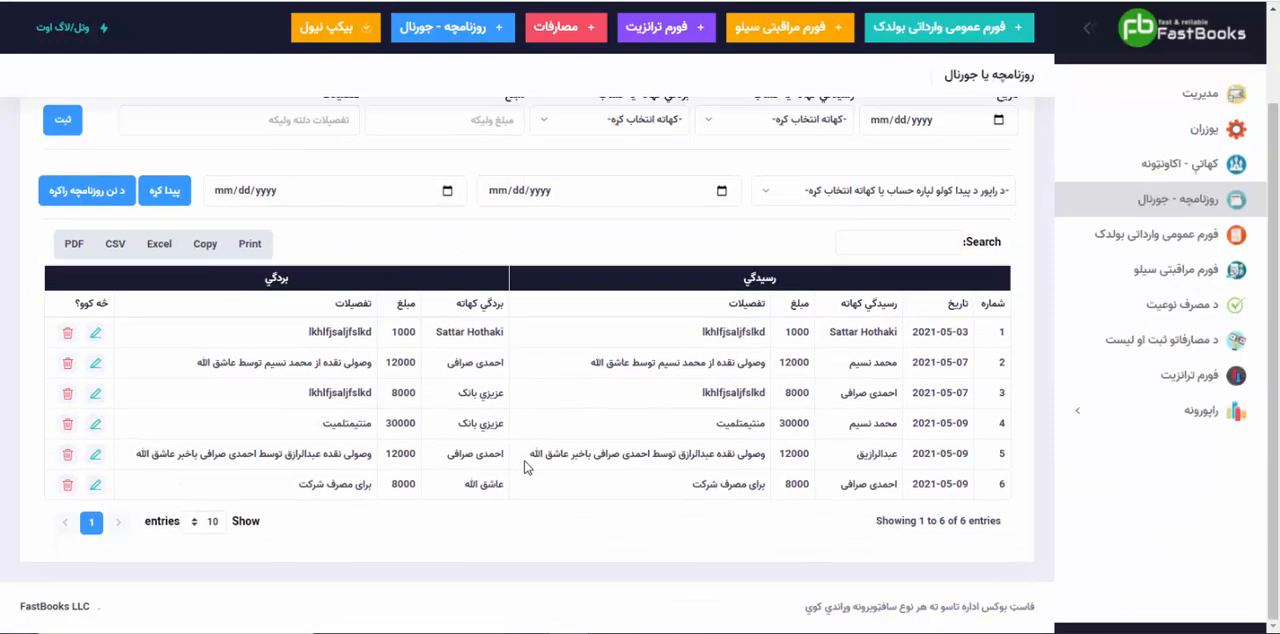
pyautogui.click(95, 484)
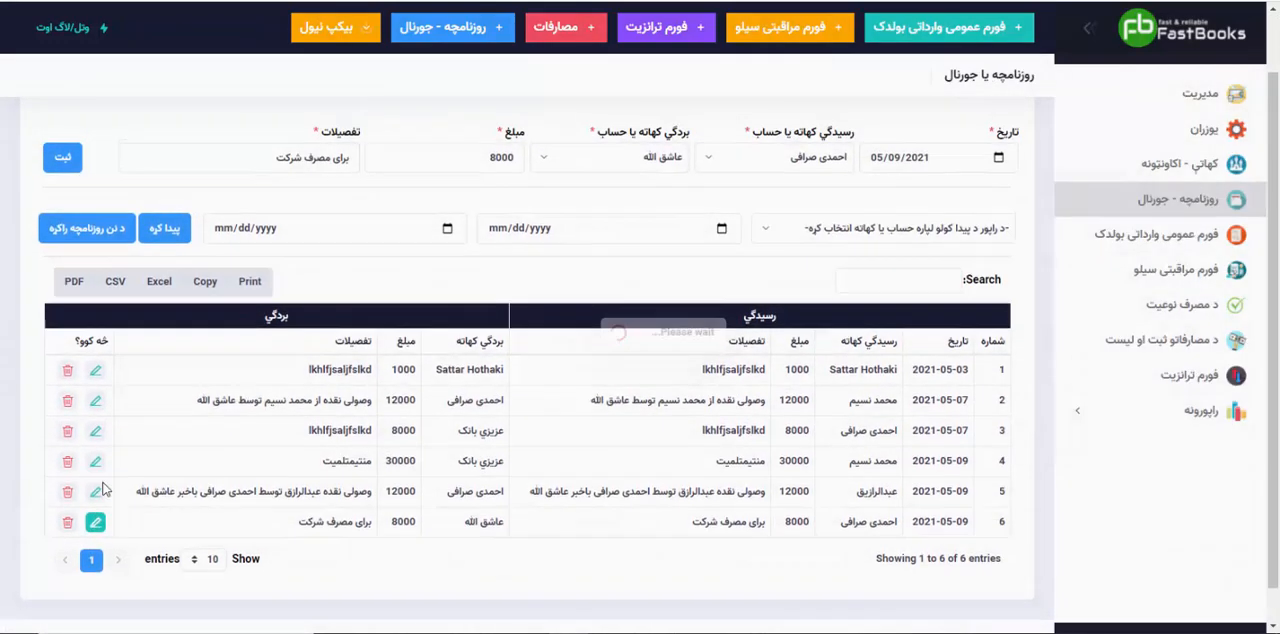
pyautogui.click(249, 227)
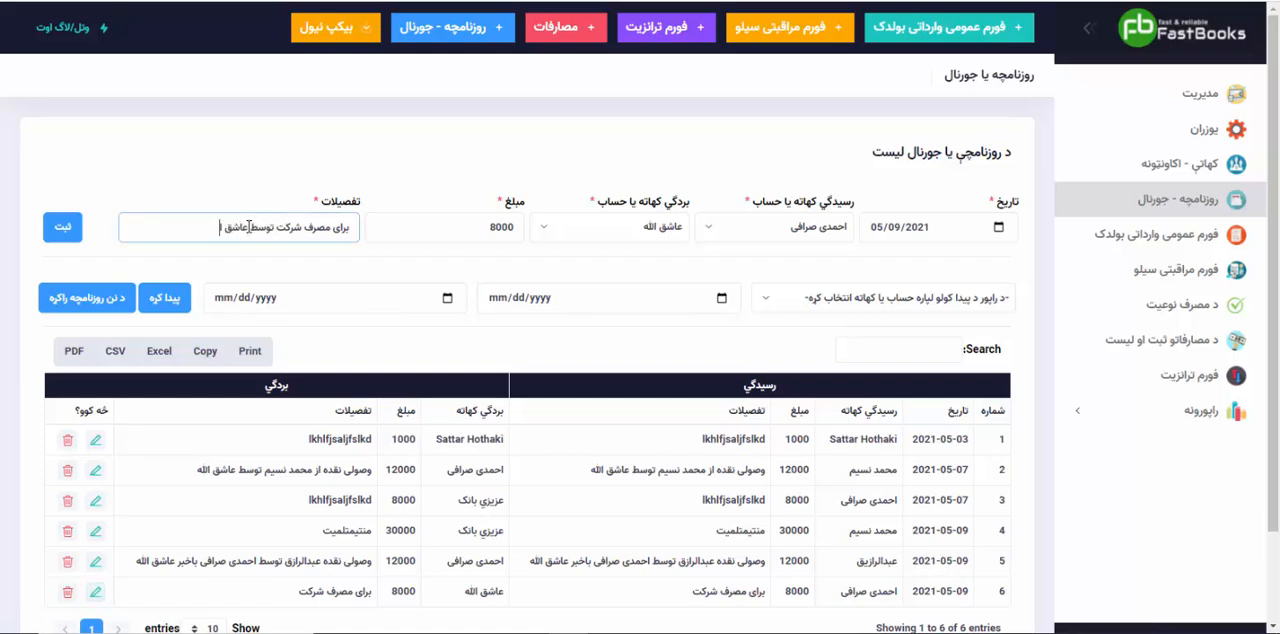
pyautogui.click(76, 231)
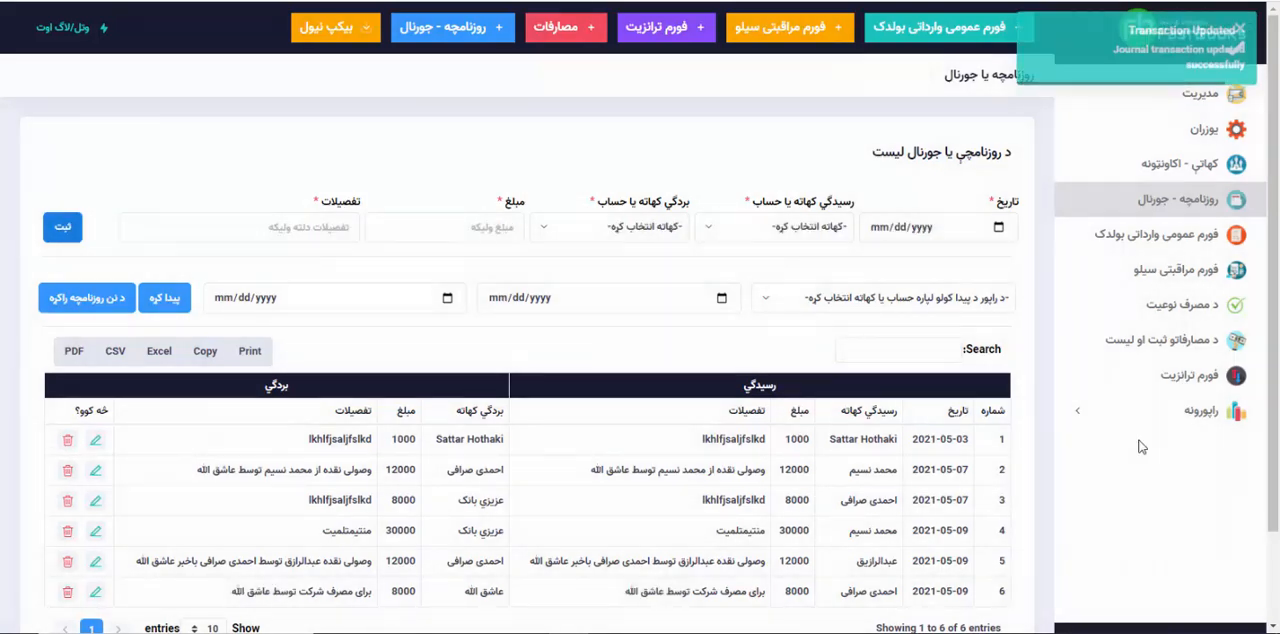
# Step: Generate the "د بانک/صرافی کتاب" report for "احمدی صرافی" to check the edited transaction
pyautogui.click(1106, 419)
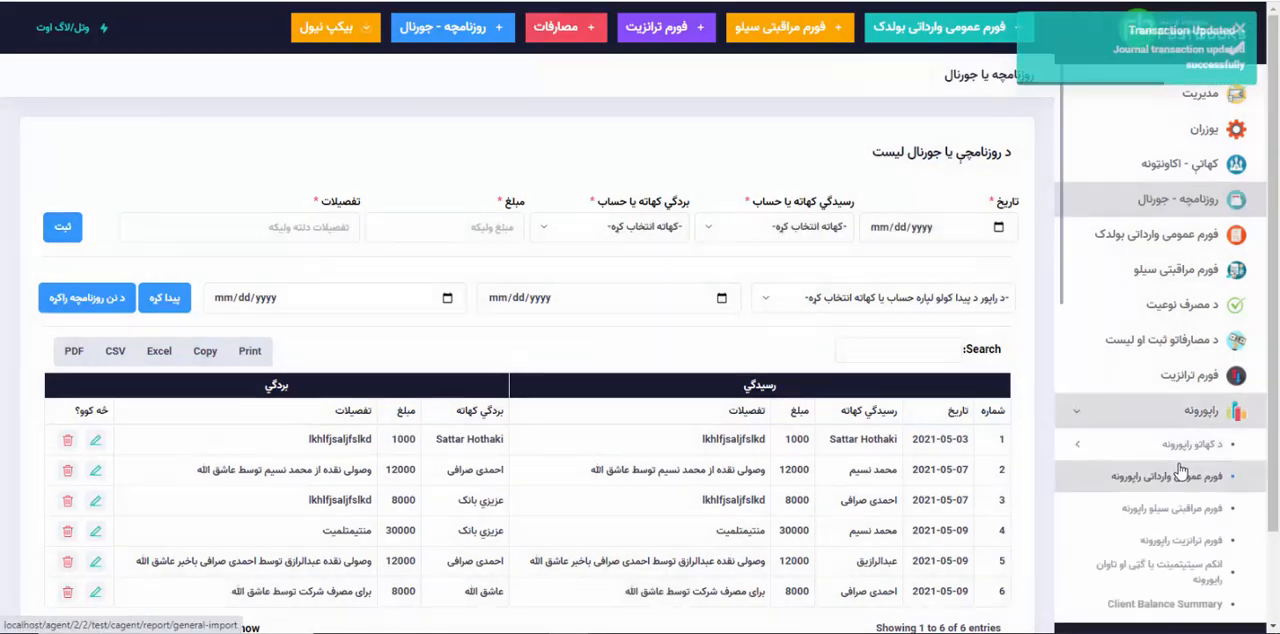
pyautogui.click(1171, 452)
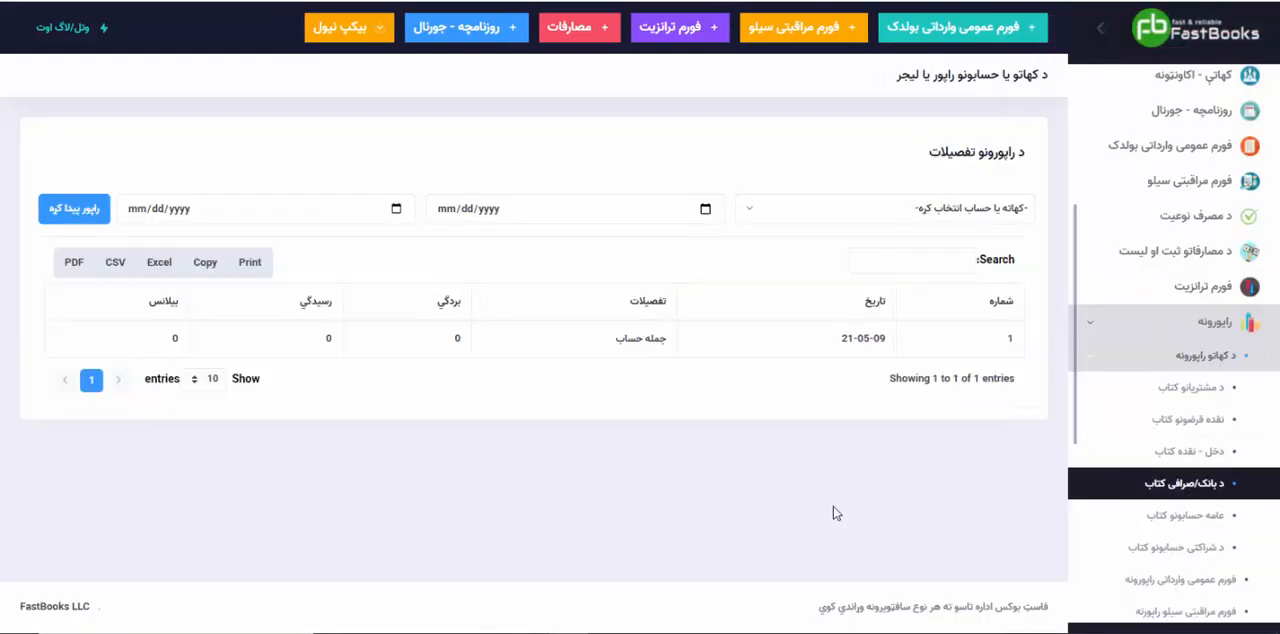
pyautogui.click(806, 214)
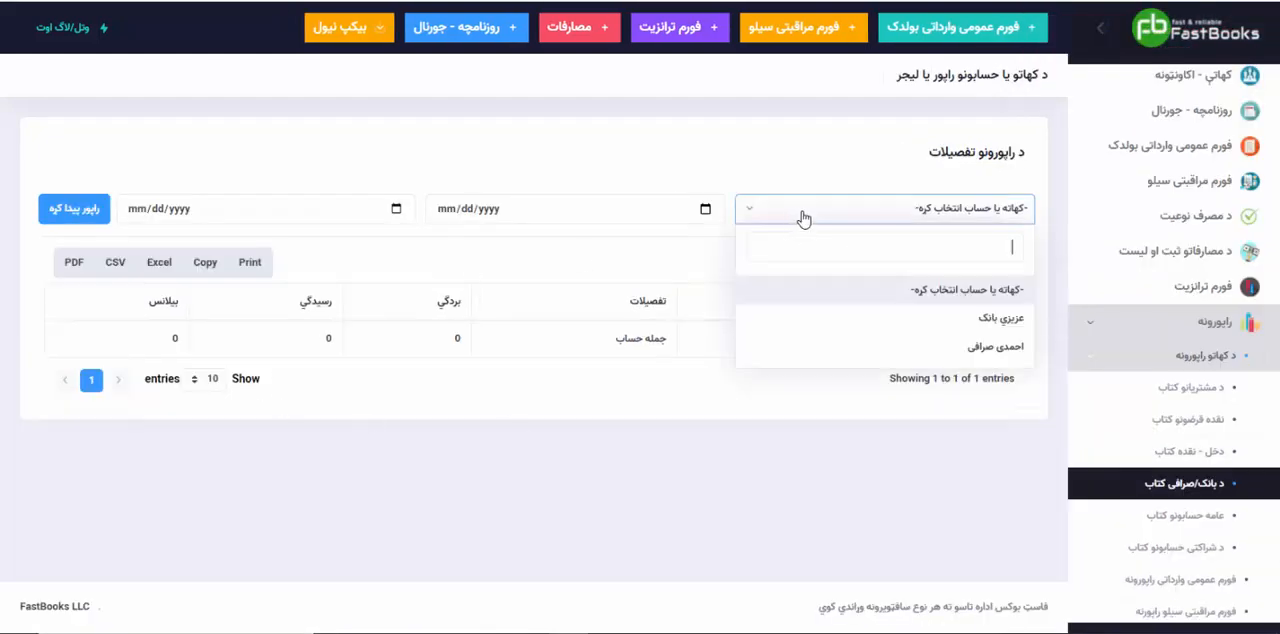
pyautogui.click(914, 350)
pyautogui.click(101, 219)
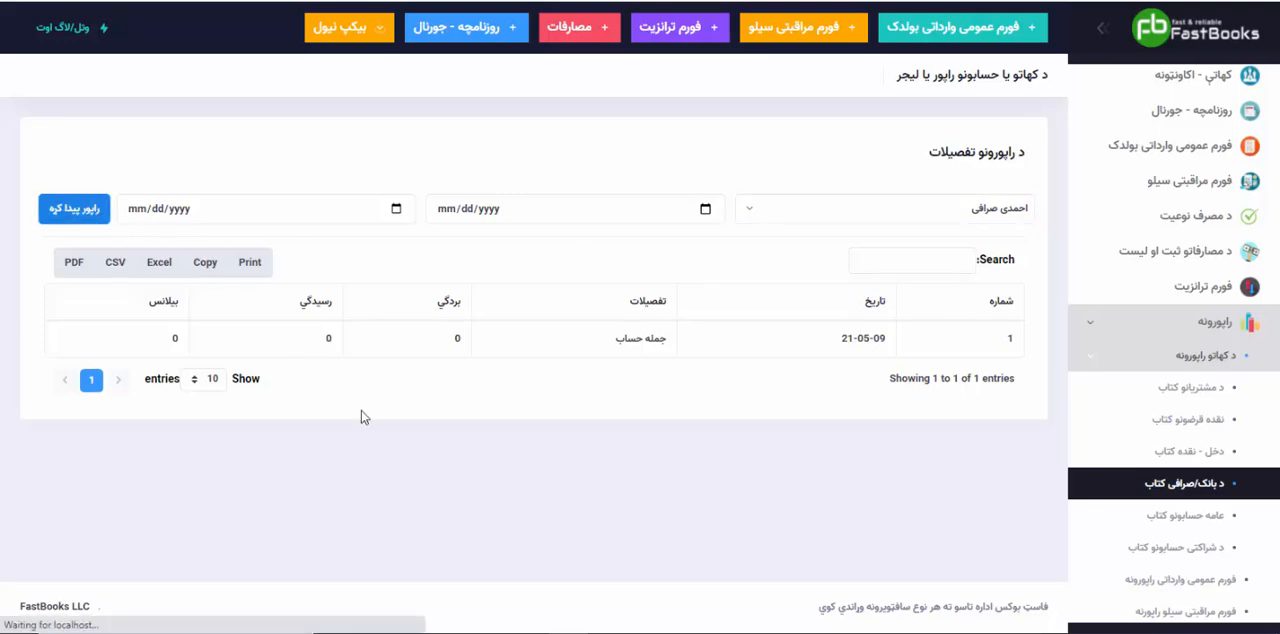
pyautogui.scroll(-1, 363, 417)
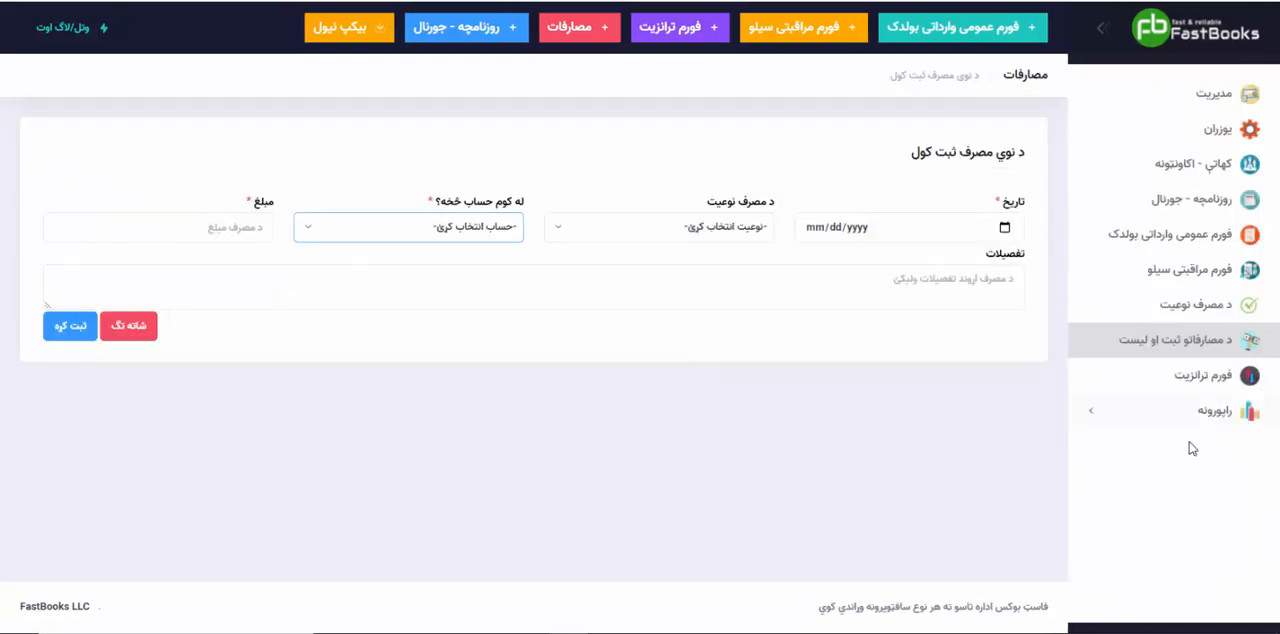
# Step: Generate the "عامه حسابونو کتاب" report for the person whose account is the "بردگي" side of the edited transaction
pyautogui.click(1205, 444)
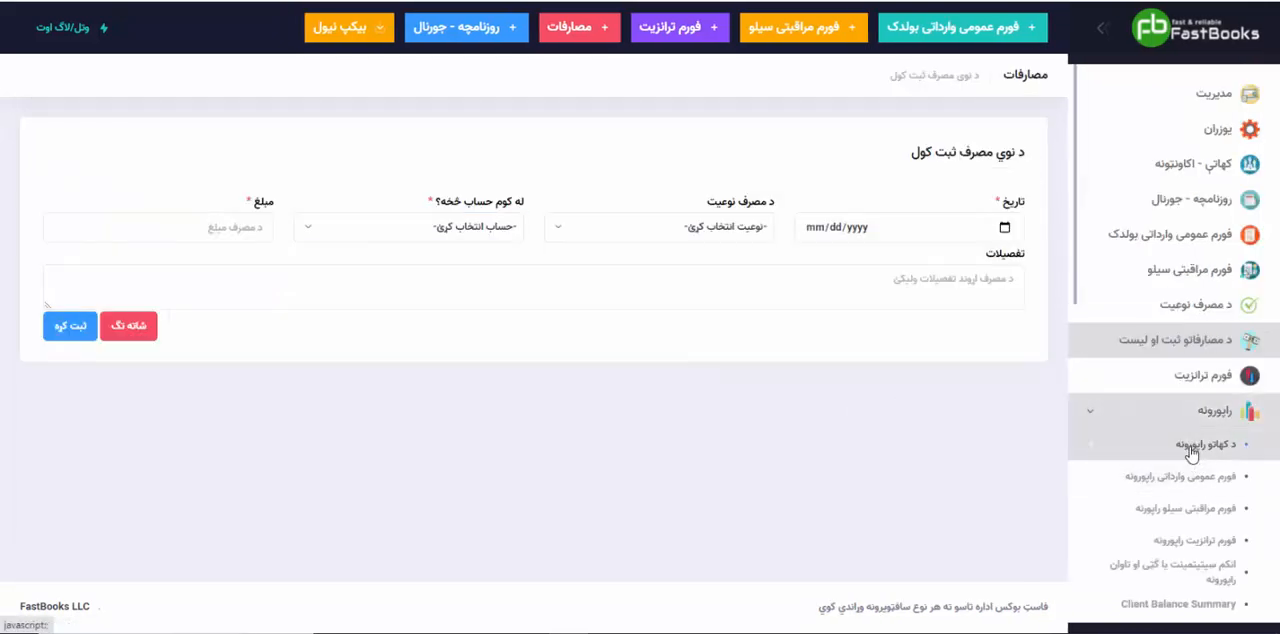
pyautogui.scroll(-1, 1203, 563)
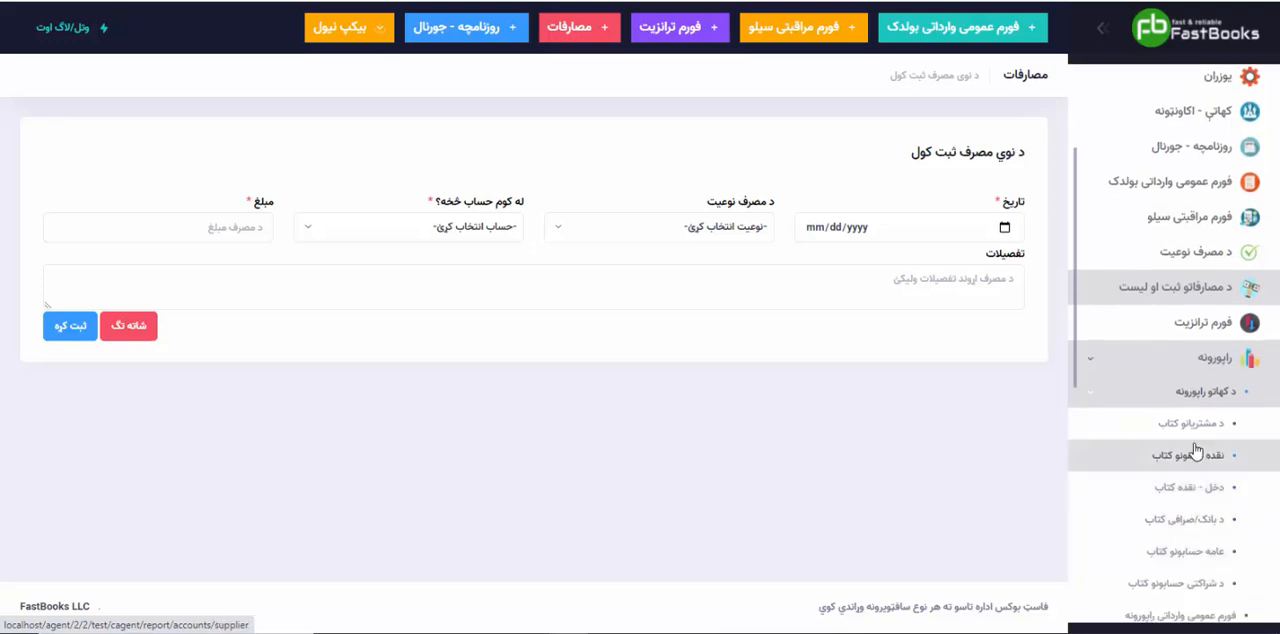
pyautogui.click(1195, 551)
pyautogui.click(886, 210)
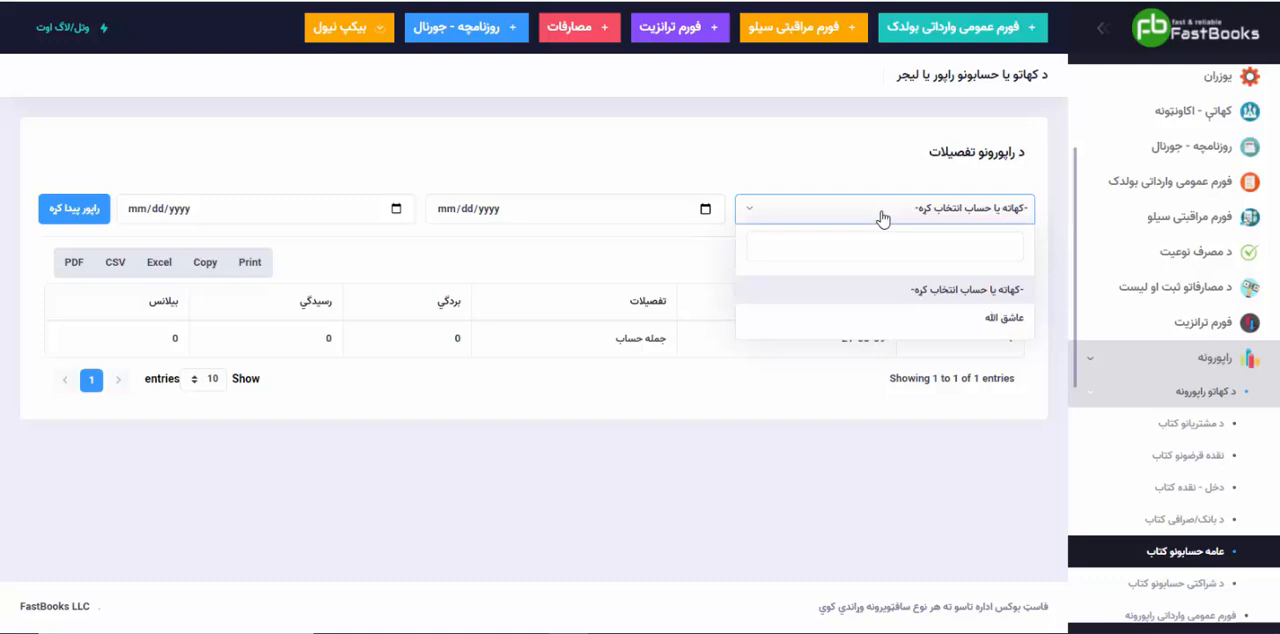
pyautogui.click(920, 323)
pyautogui.click(105, 219)
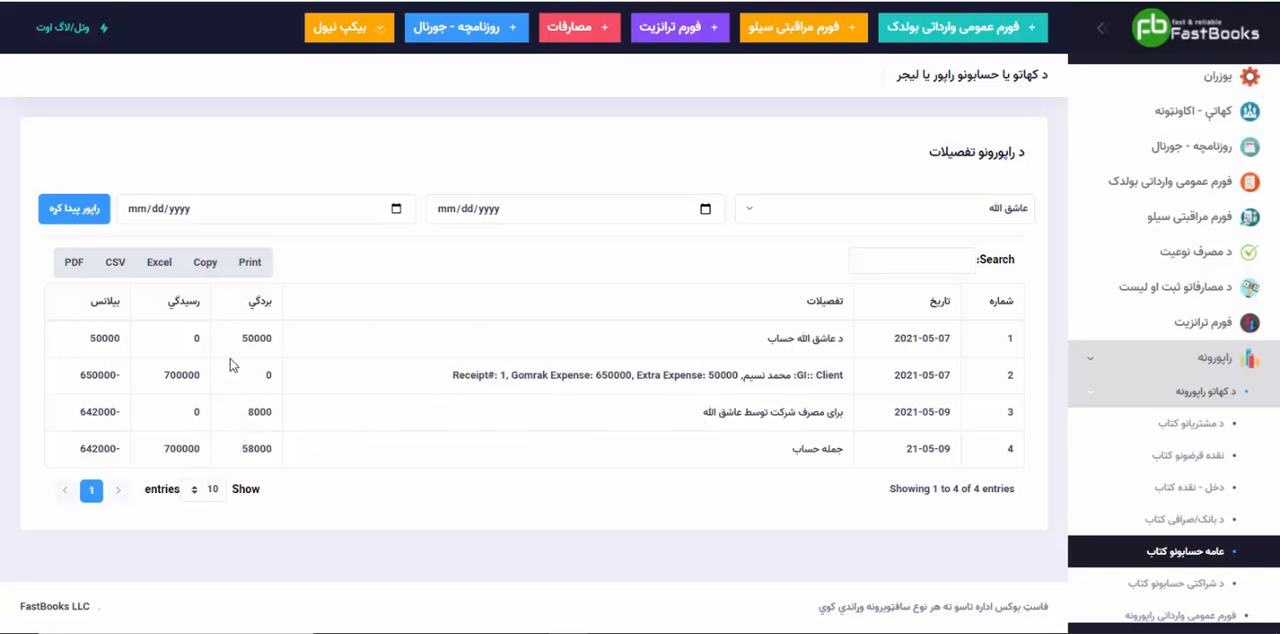
# Step: Examine the opening entry and the Receipt# 1 entry, comparing its Gomrak and extra expenses with the "رسیدگي" amount and balances
pyautogui.moveTo(85, 340); pyautogui.dragTo(133, 341)
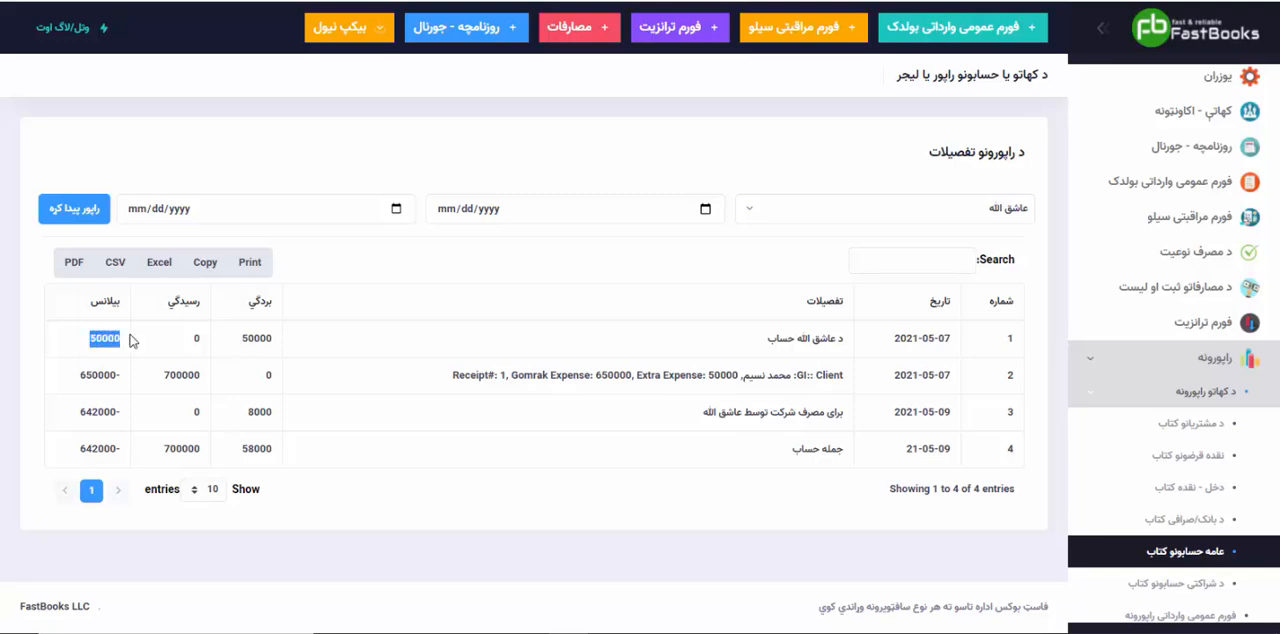
pyautogui.moveTo(455, 376); pyautogui.dragTo(742, 378)
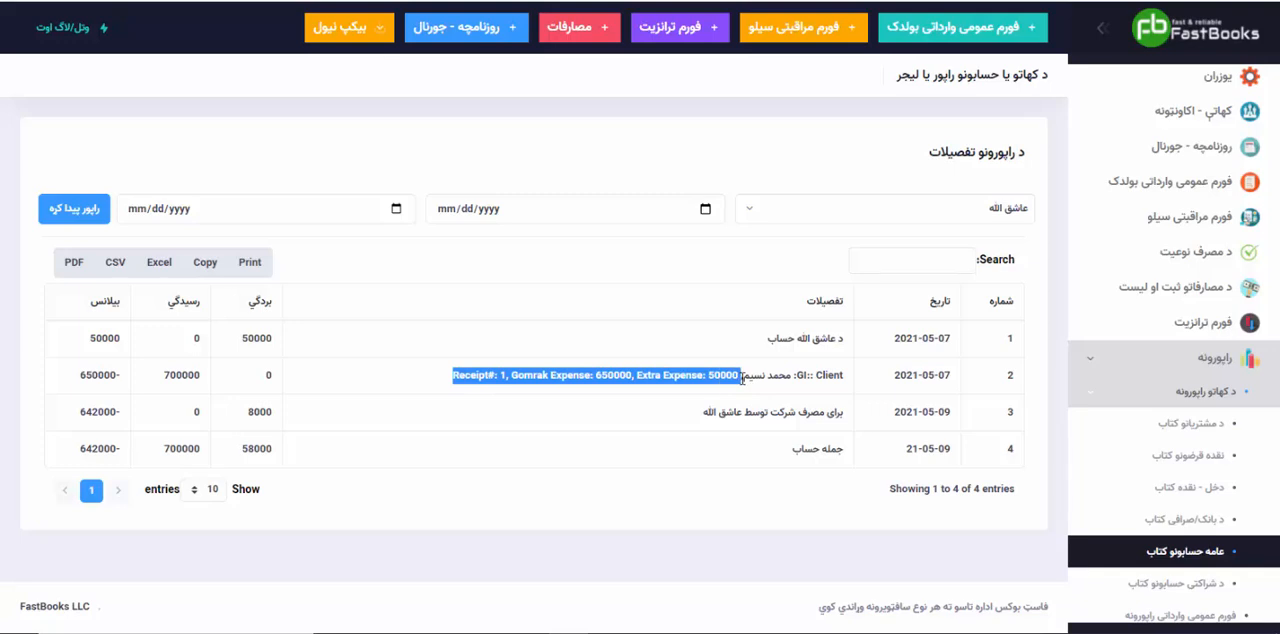
pyautogui.click(751, 381)
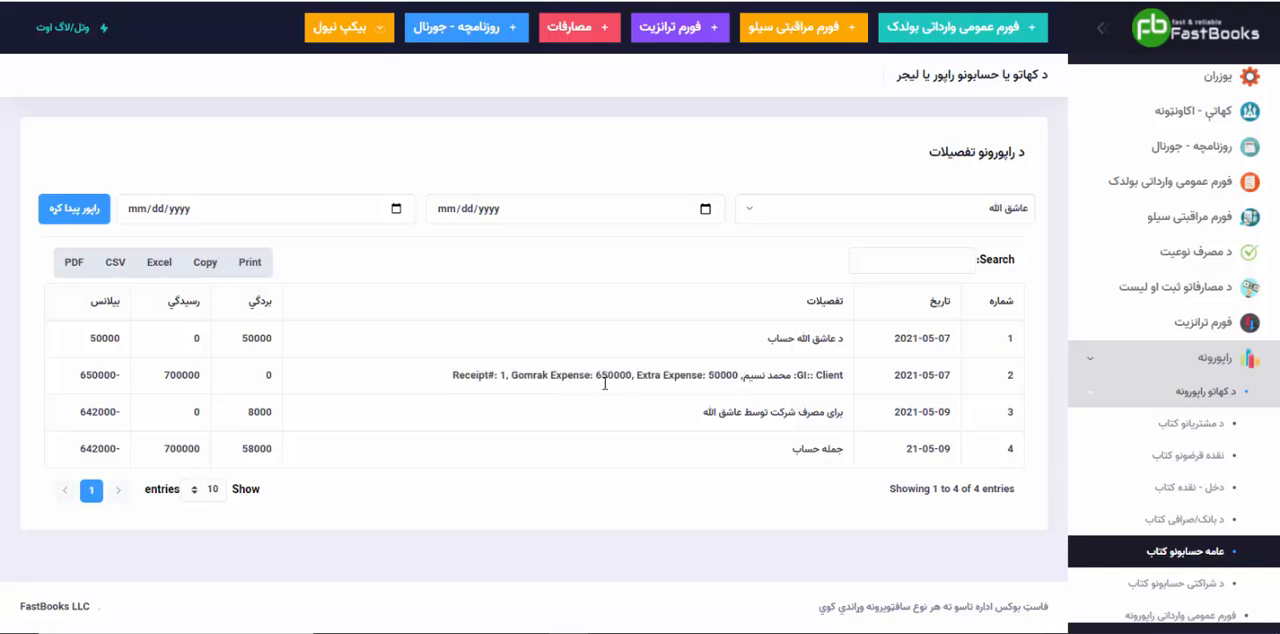
pyautogui.moveTo(597, 378); pyautogui.dragTo(633, 374)
pyautogui.moveTo(166, 375); pyautogui.dragTo(202, 374)
pyautogui.click(202, 374)
pyautogui.moveTo(242, 340); pyautogui.dragTo(274, 339)
pyautogui.moveTo(78, 375); pyautogui.dragTo(118, 372)
pyautogui.doubleClick(598, 375)
pyautogui.click(626, 376)
pyautogui.moveTo(72, 380); pyautogui.dragTo(125, 384)
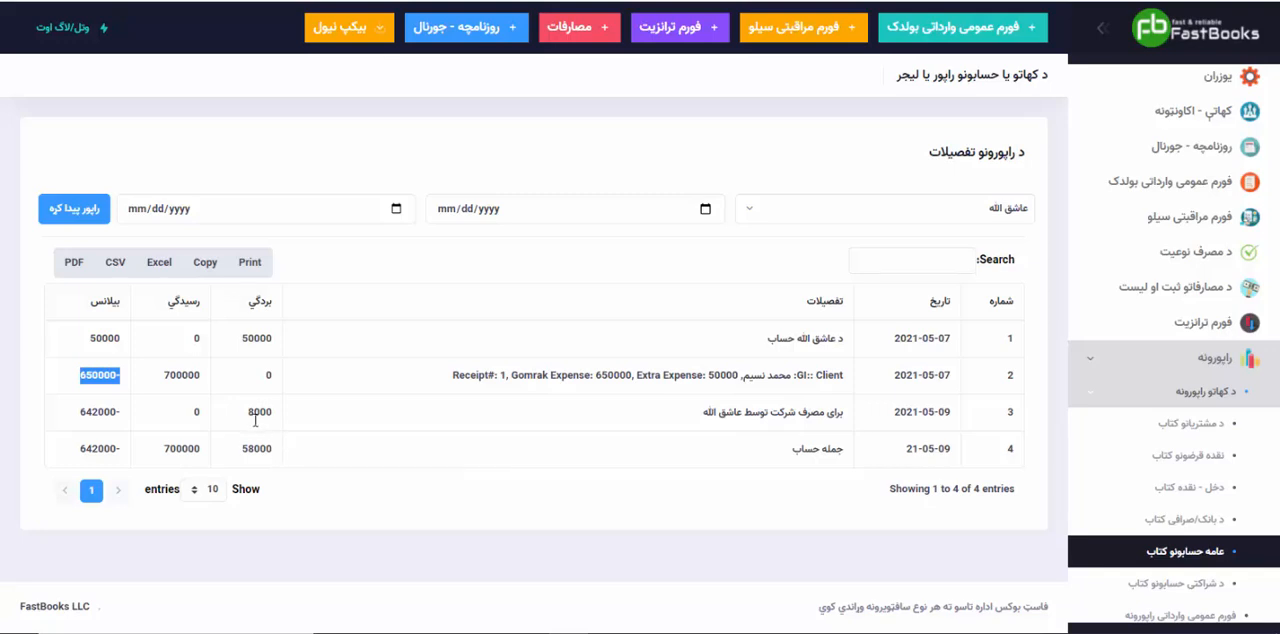
# Step: Examine the amount of the "برای مصرف شرکت" entry and compare its balance with that of the preceding entry
pyautogui.moveTo(246, 413); pyautogui.dragTo(277, 418)
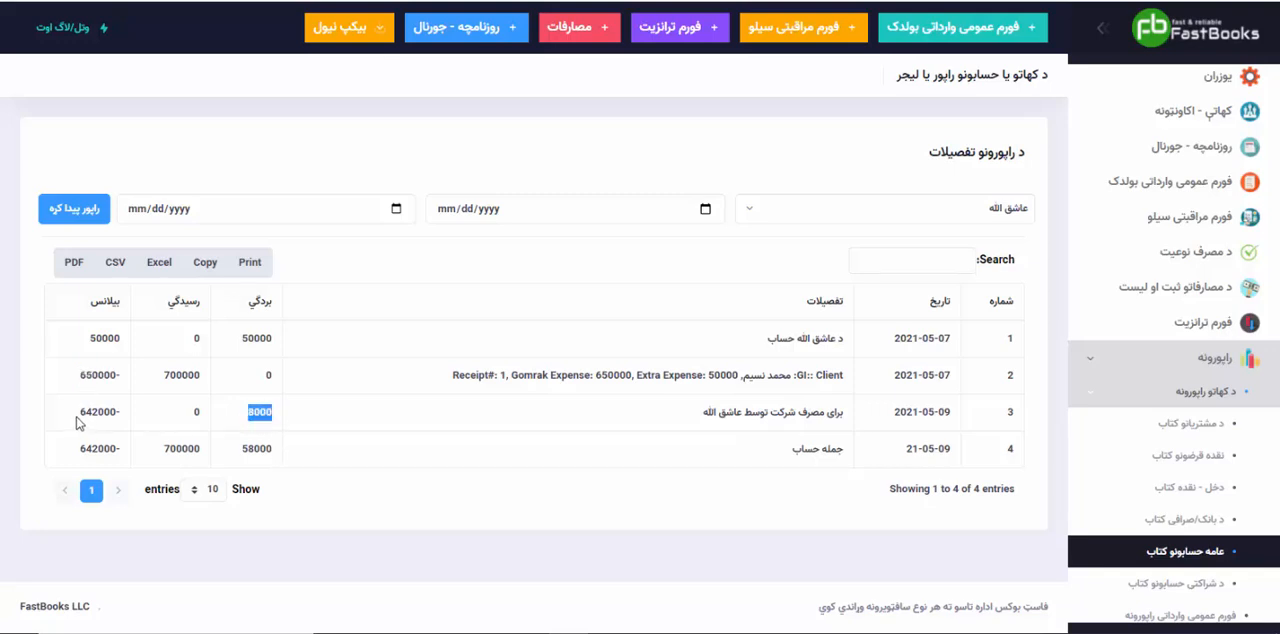
pyautogui.moveTo(78, 418); pyautogui.dragTo(124, 414)
pyautogui.click(168, 425)
pyautogui.moveTo(76, 376); pyautogui.dragTo(134, 378)
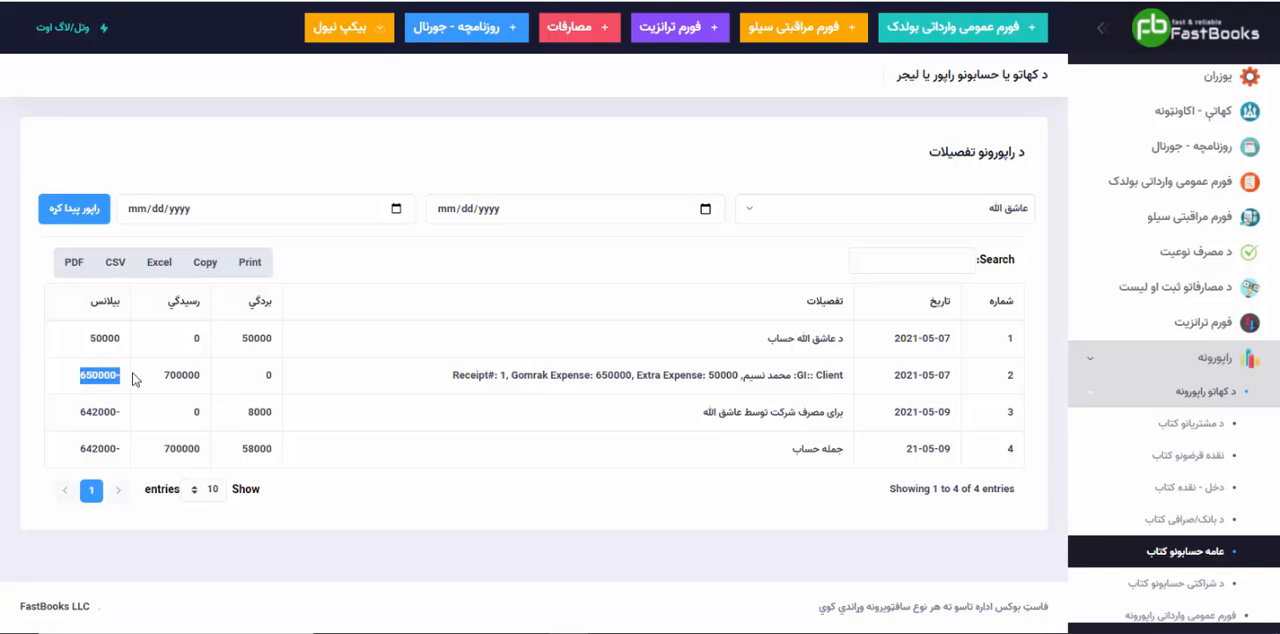
pyautogui.click(134, 378)
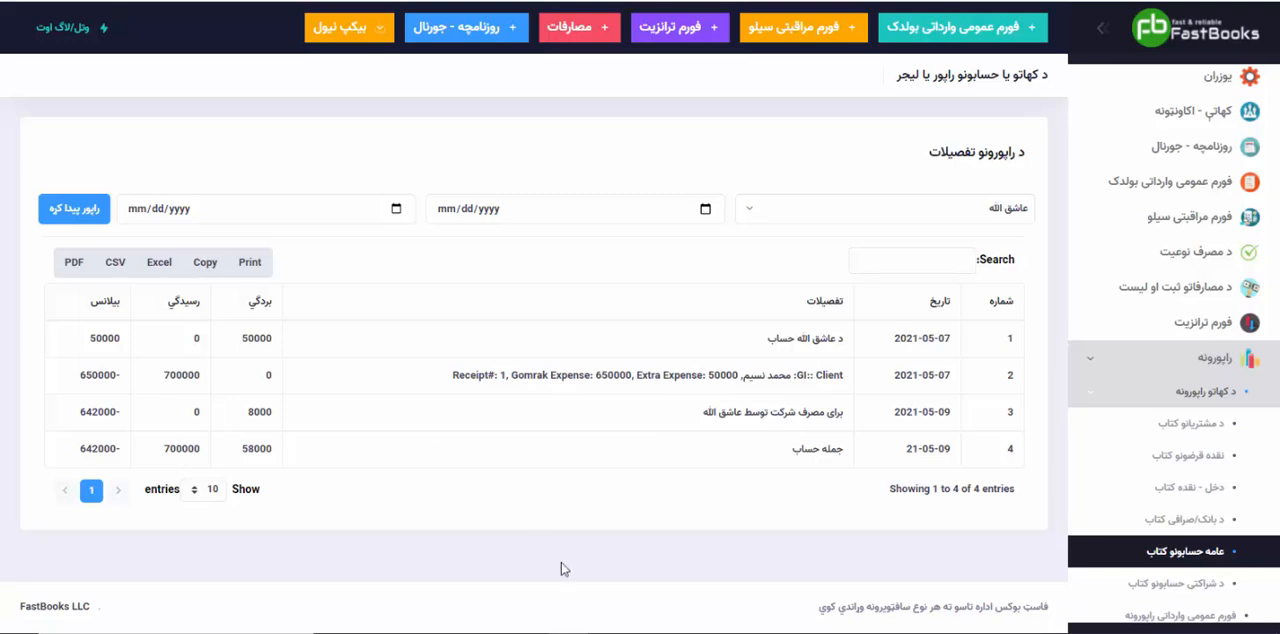
# Step: Return to the journal, date a new transaction 05/09/2021 and choose "احمدی صرافی" as its "رسیدگي" account
pyautogui.click(1170, 196)
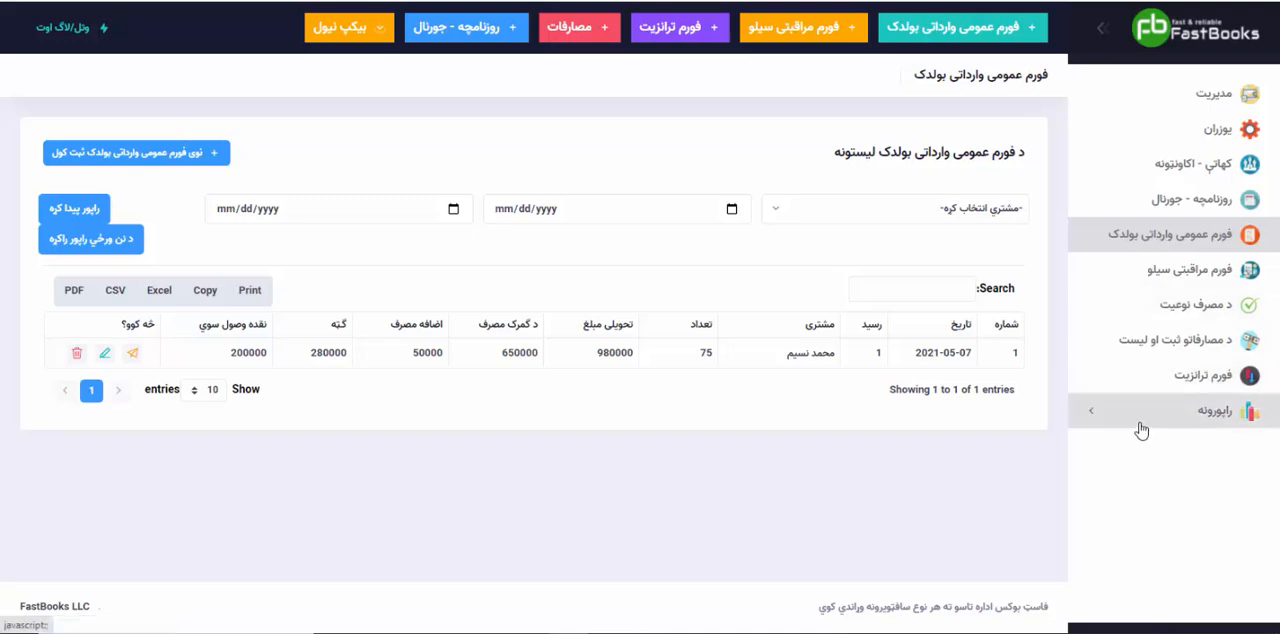
pyautogui.click(1185, 214)
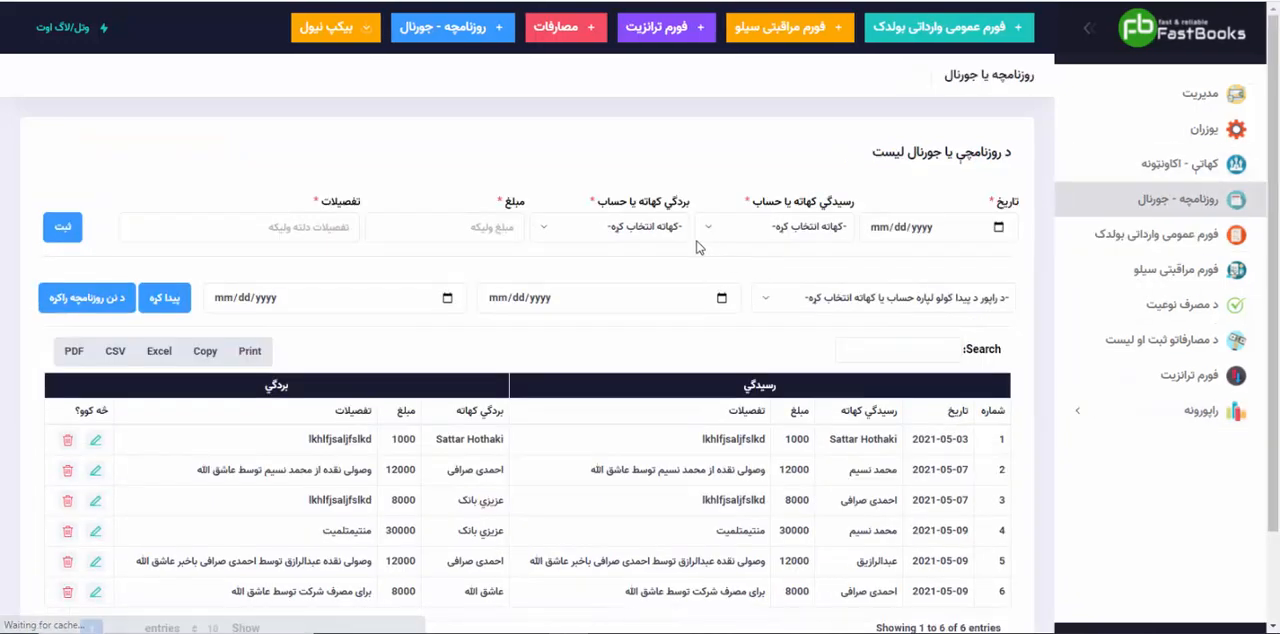
pyautogui.click(985, 228)
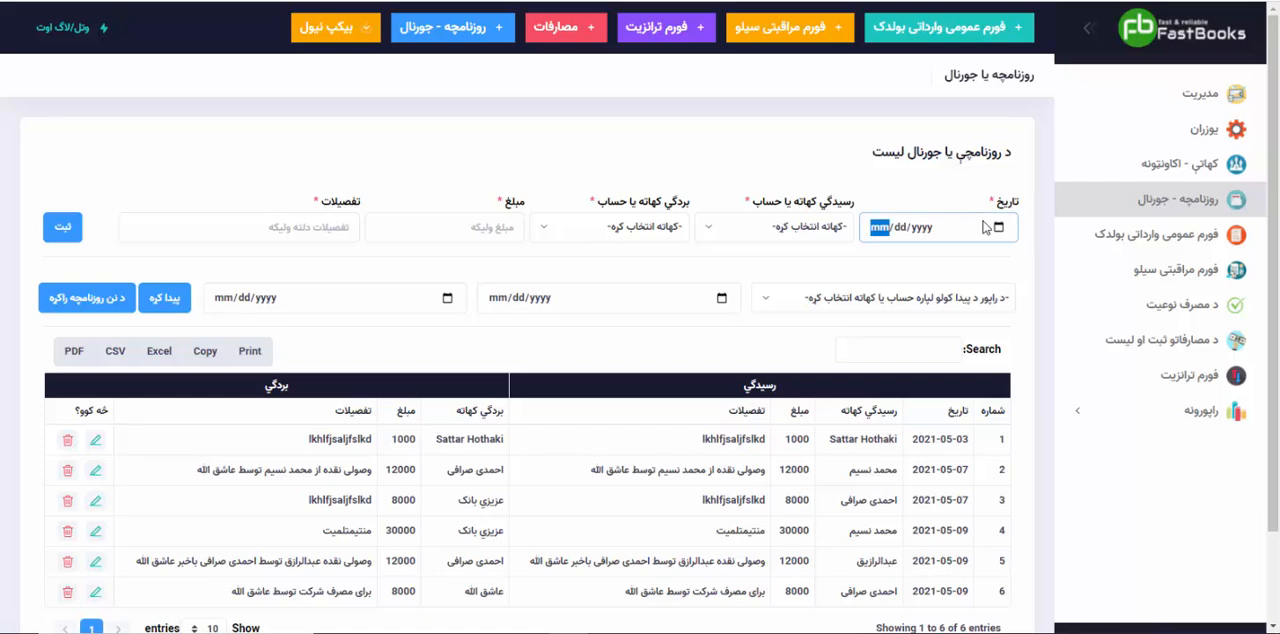
pyautogui.click(1001, 228)
pyautogui.click(1000, 450)
pyautogui.click(770, 232)
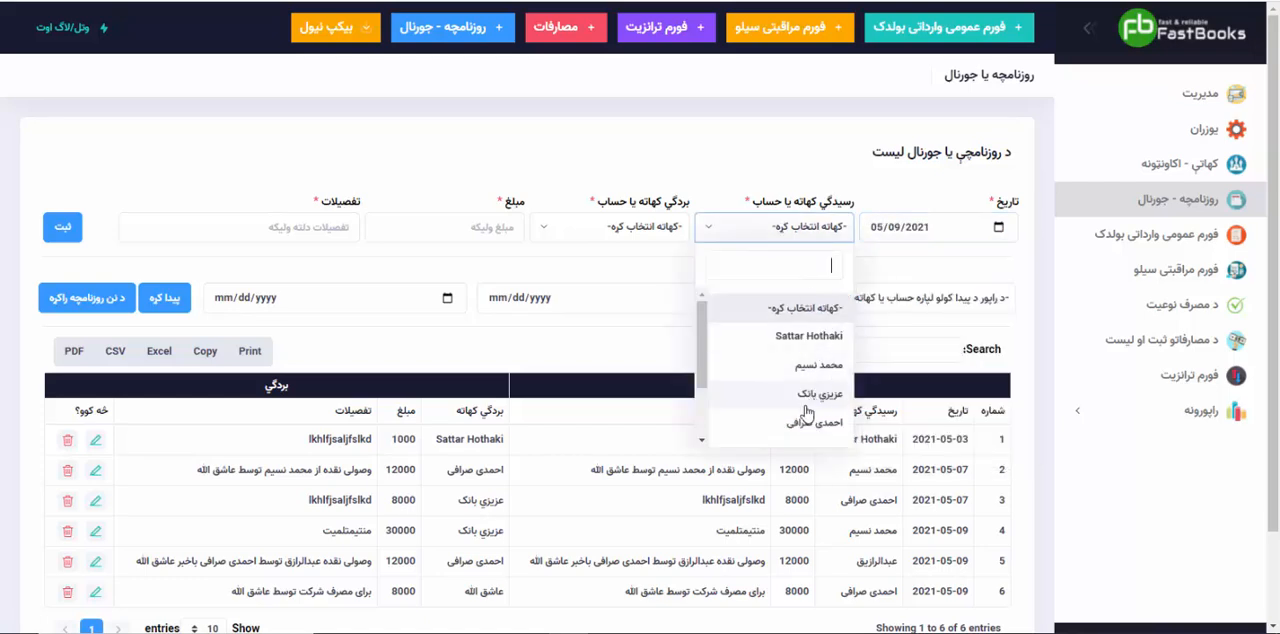
pyautogui.click(812, 422)
# Step: Choose the same person's account as in the company expense transaction as "بردگي" and set the amount to 1600000
pyautogui.click(614, 230)
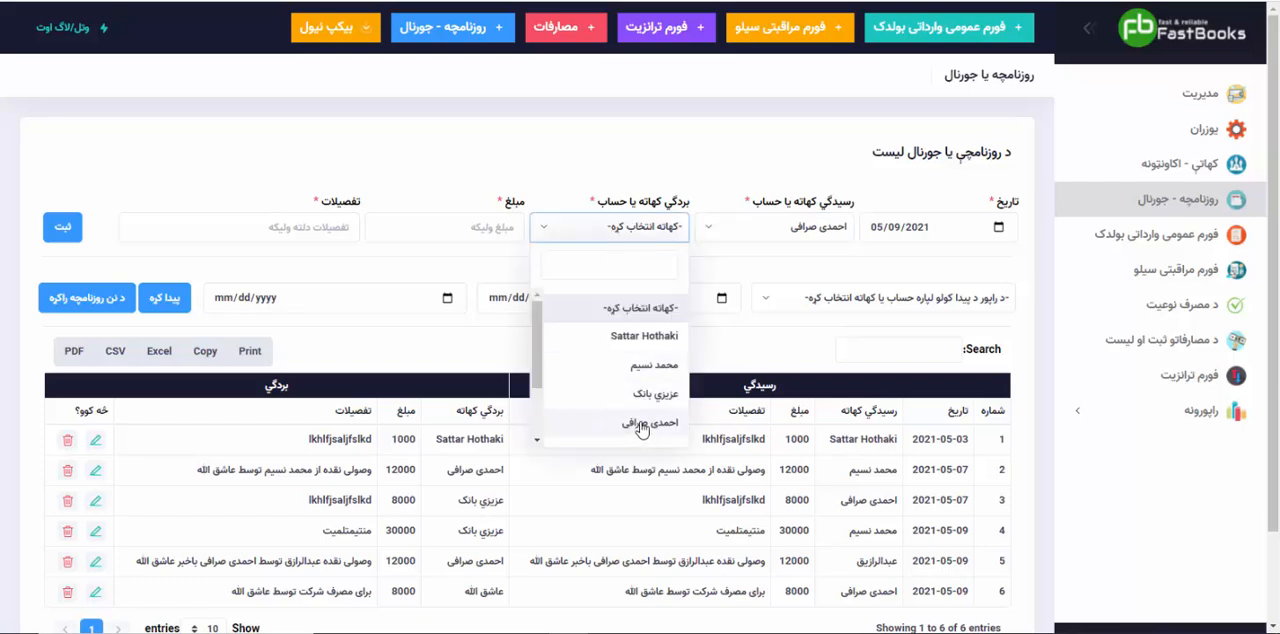
pyautogui.scroll(-2, 632, 398)
pyautogui.click(640, 398)
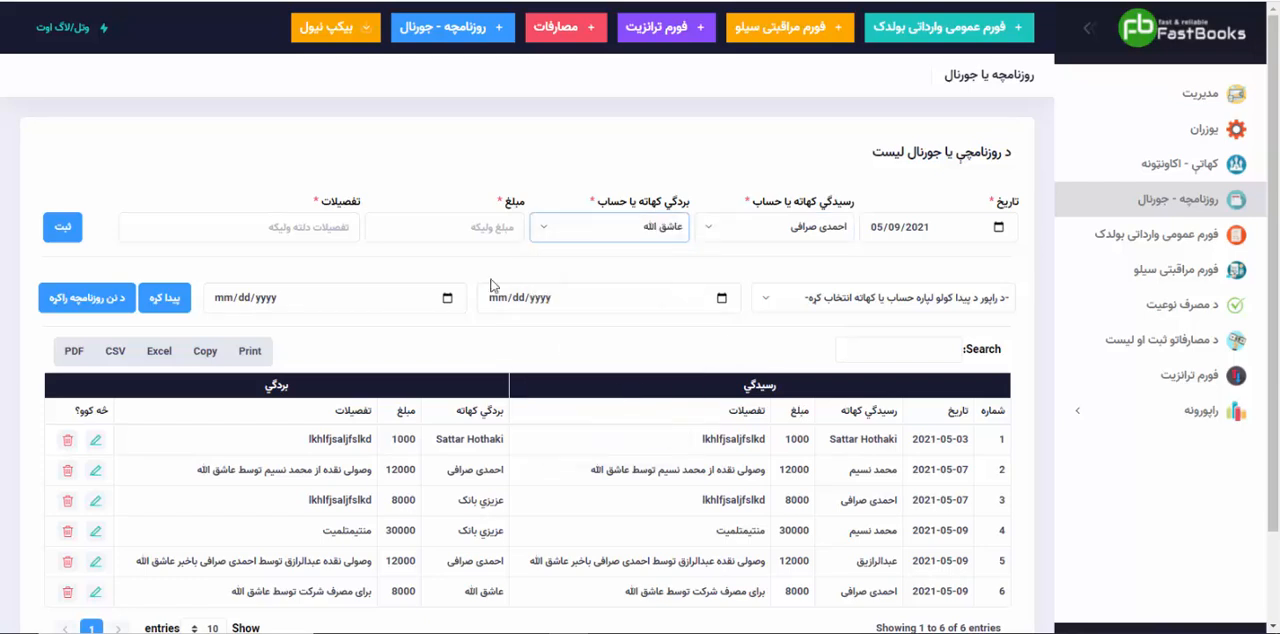
pyautogui.click(439, 218)
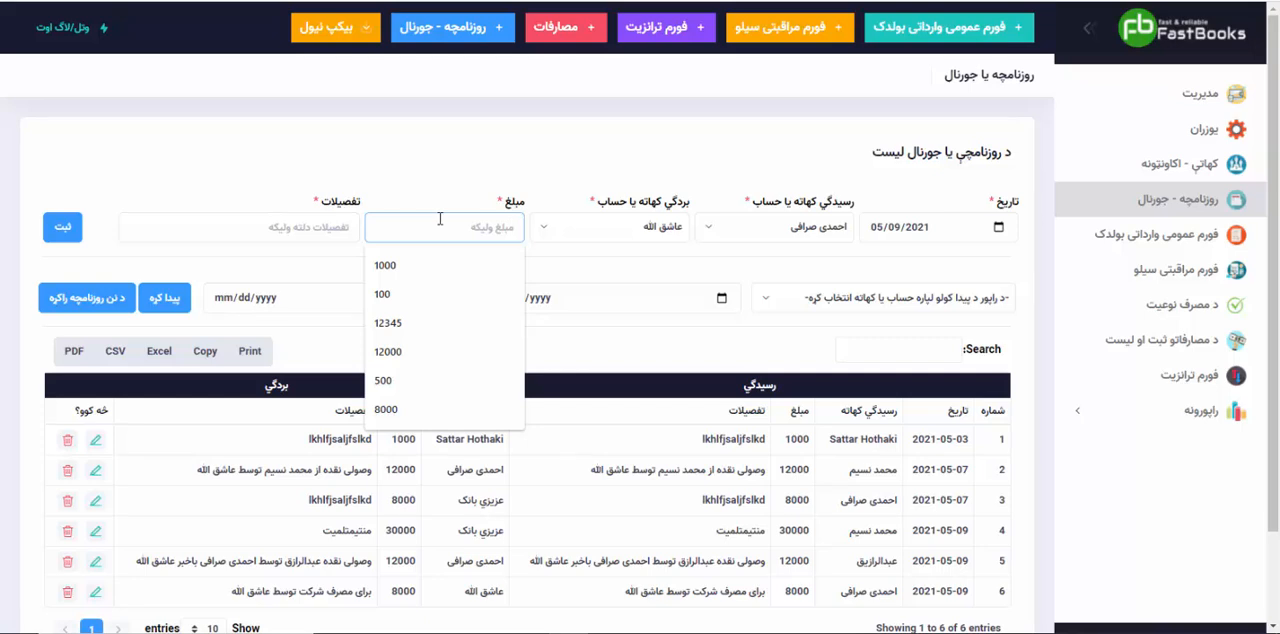
pyautogui.write('۱۶')
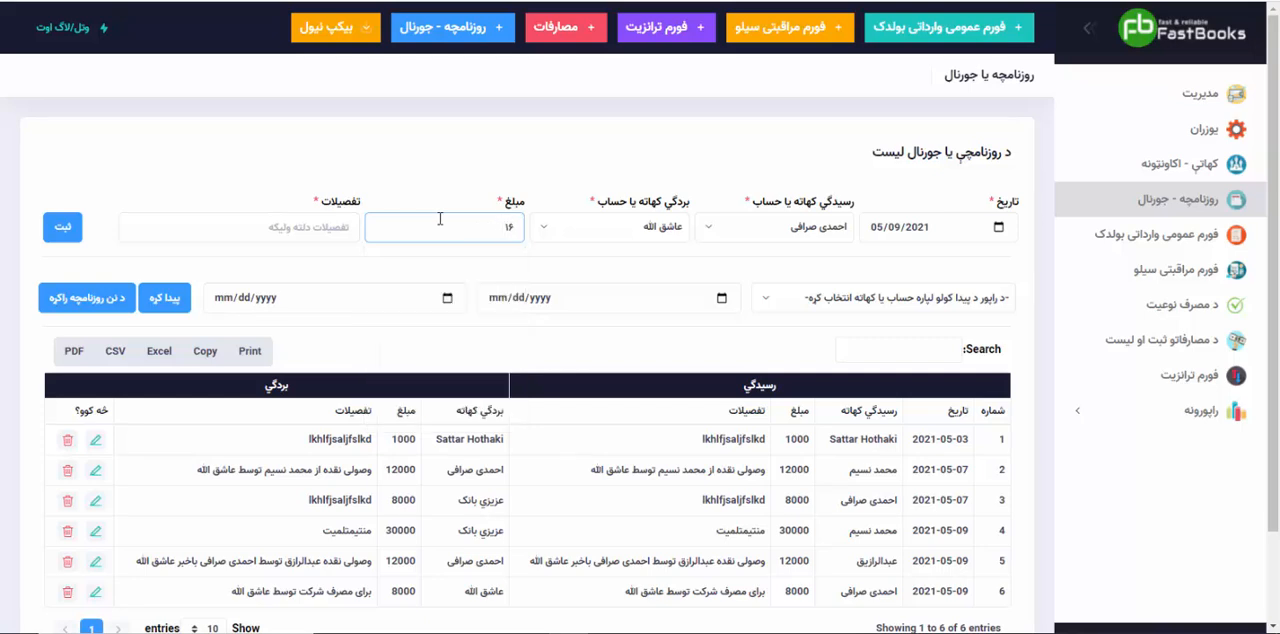
pyautogui.press('BackSpace')
pyautogui.write('1600000')
# Step: Describe the transaction as "بردگی نقده توسط" plus the "بردگي" account holder's name, save it, and check it in the journal list
pyautogui.click(316, 233)
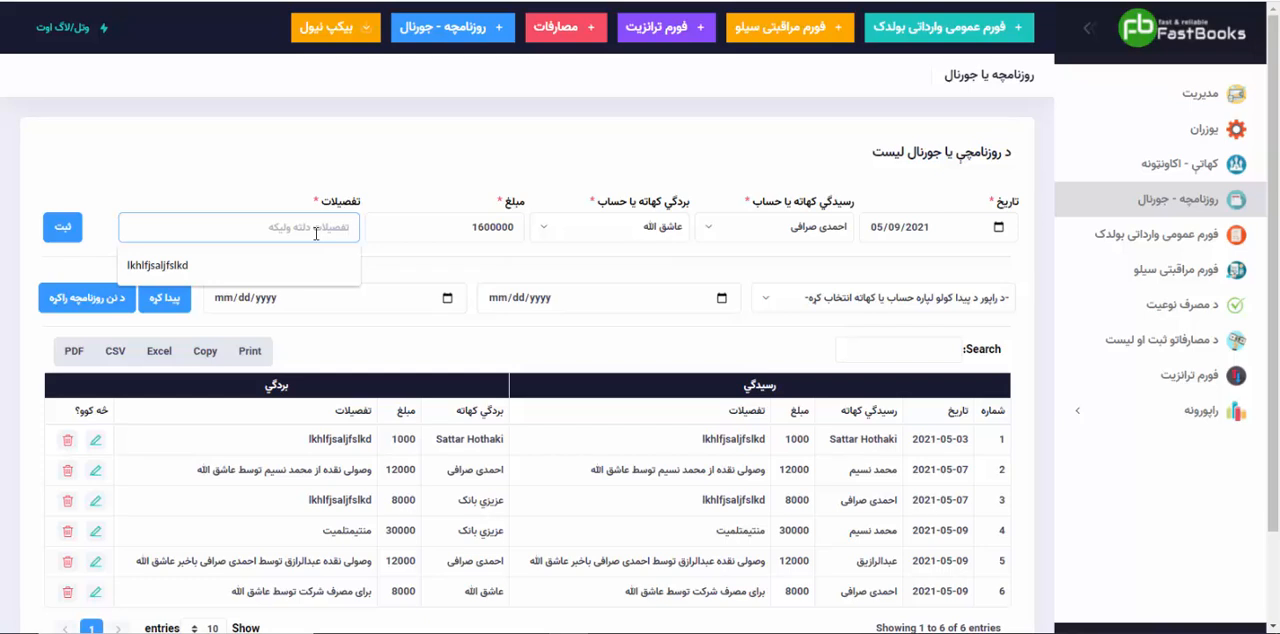
pyautogui.write('ب')
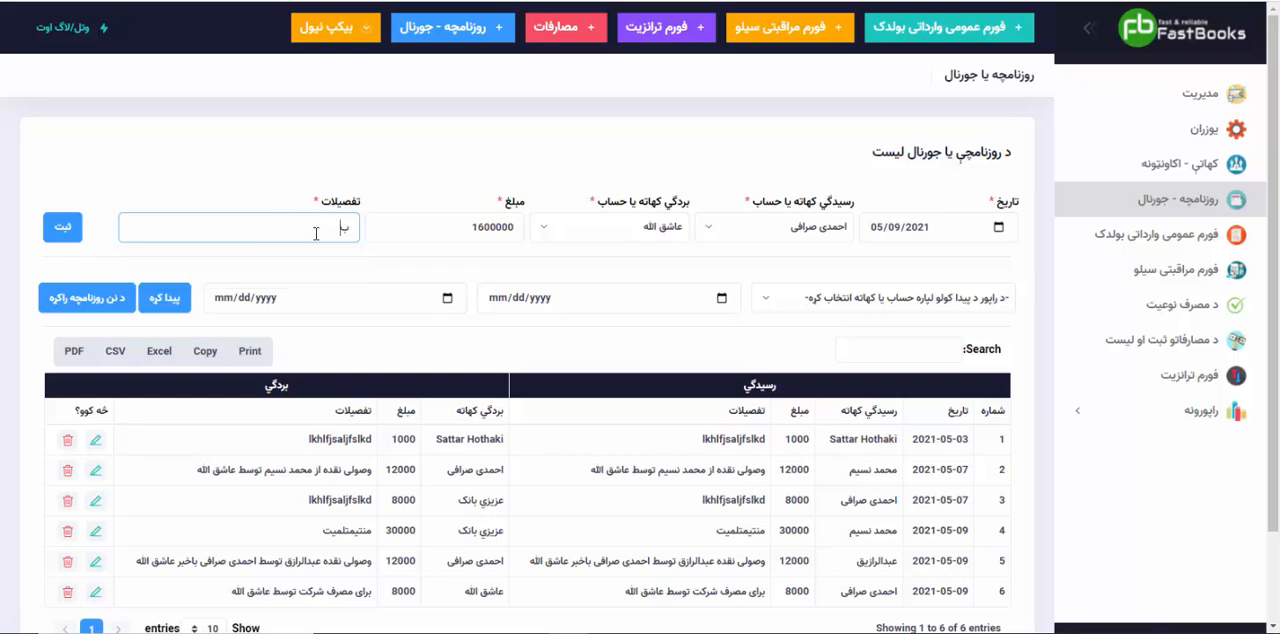
pyautogui.write('رای')
pyautogui.press('BackSpace')
pyautogui.press('BackSpace')
pyautogui.press('BackSpace')
pyautogui.press('BackSpace')
pyautogui.write('گی نقده تو')
pyautogui.press('super+space')
pyautogui.write('سط عاشق الله')
pyautogui.click(60, 234)
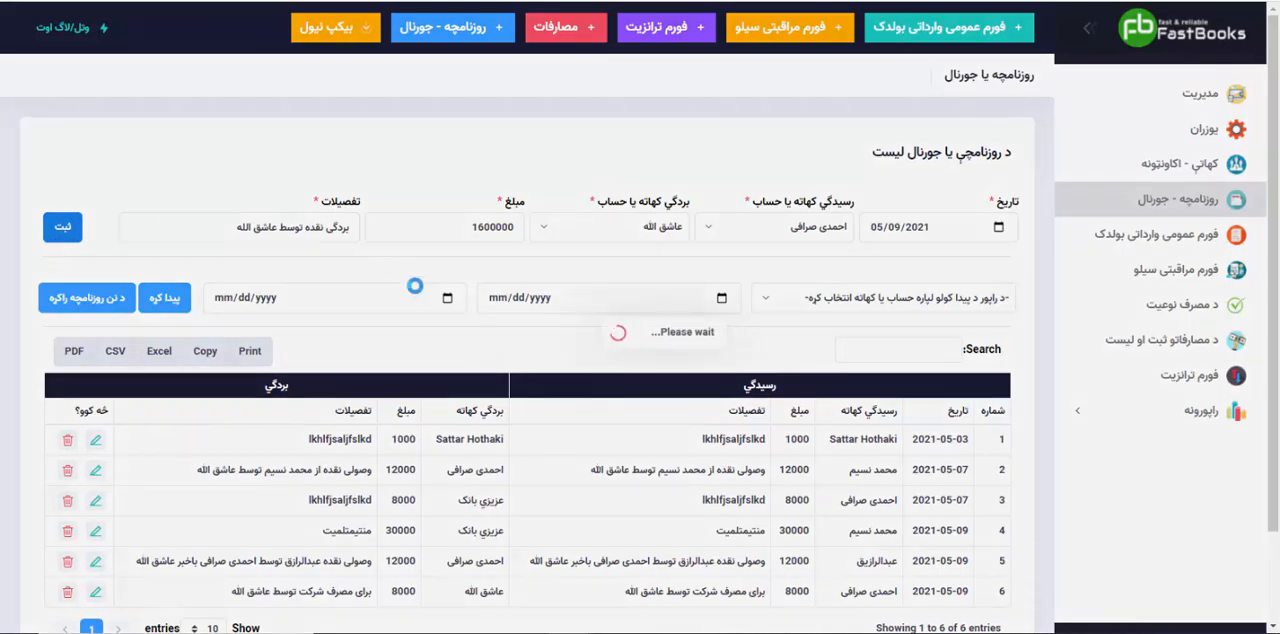
pyautogui.scroll(-3, 414, 290)
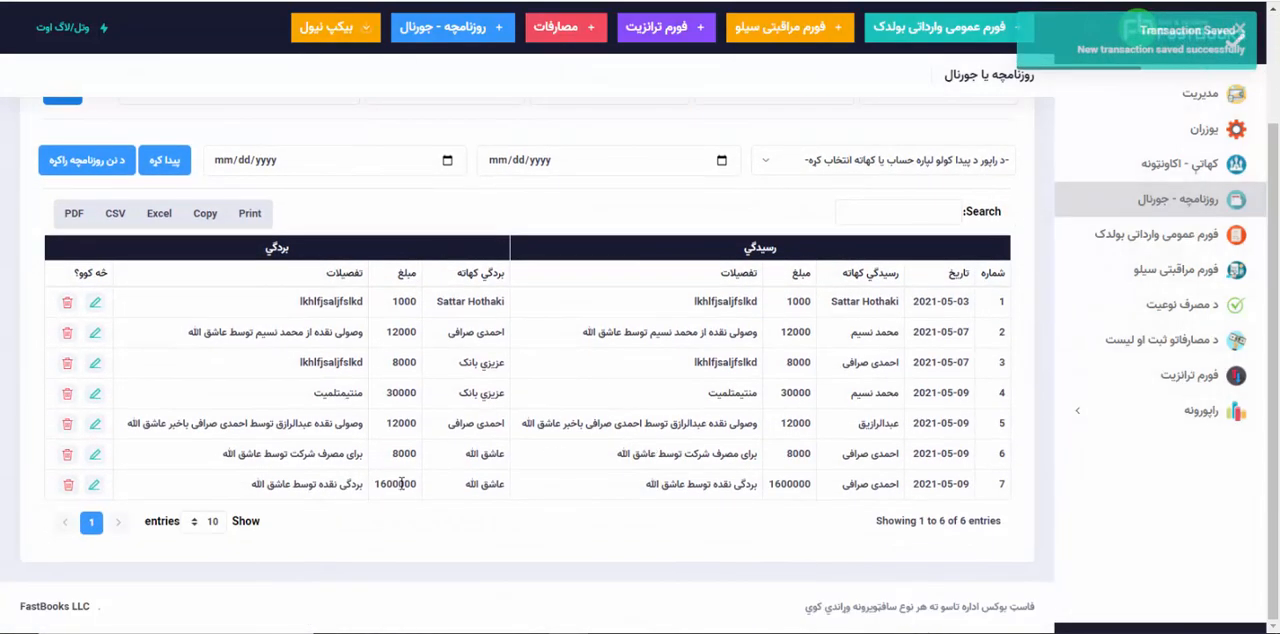
# Step: Generate the general accounts ledger report ("عامه حسابونو کتاب") for the only account holder offered and examine the final balance
pyautogui.click(1136, 400)
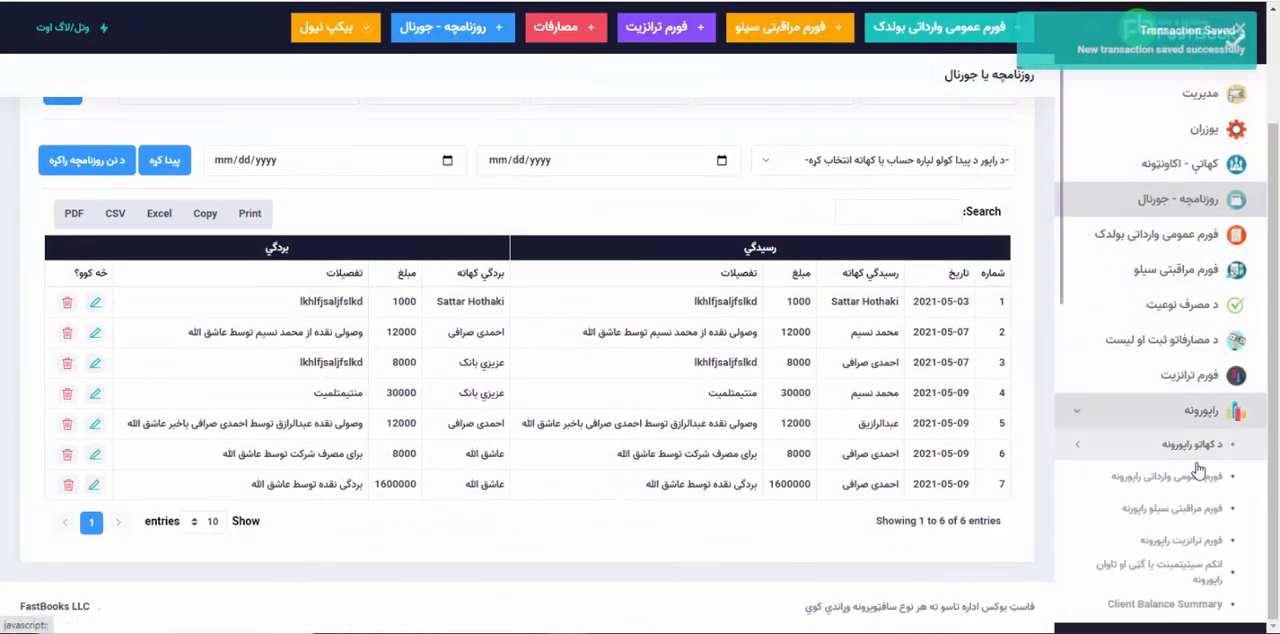
pyautogui.click(1195, 446)
pyautogui.scroll(-1, 1196, 590)
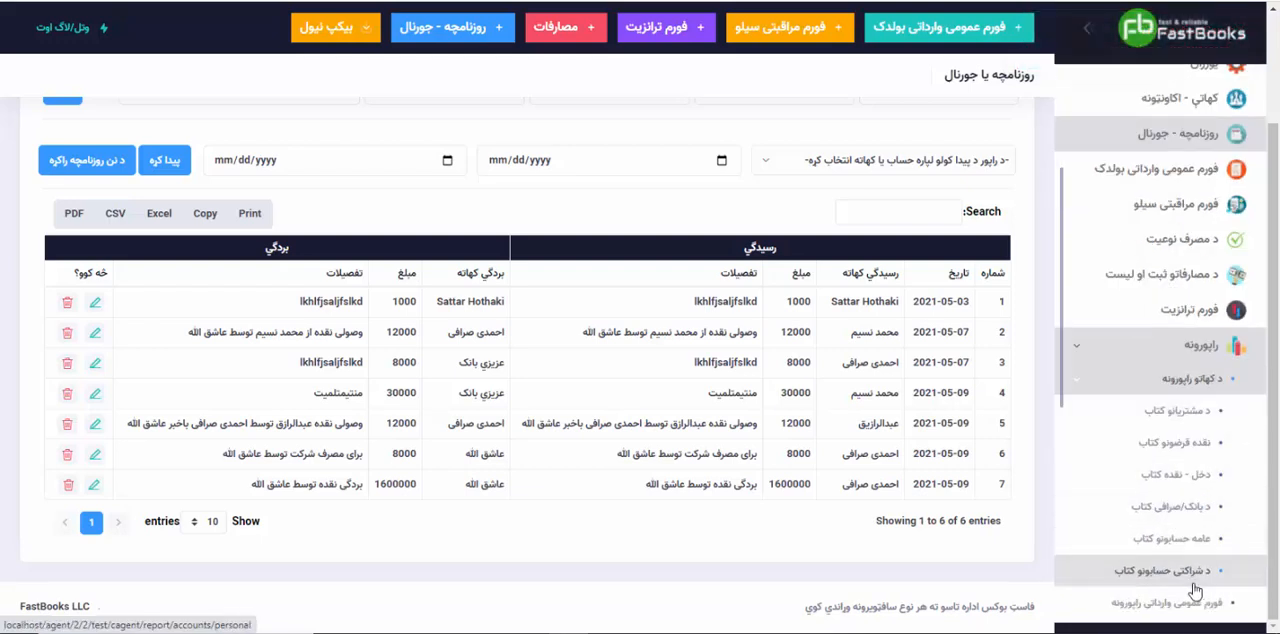
pyautogui.click(1176, 538)
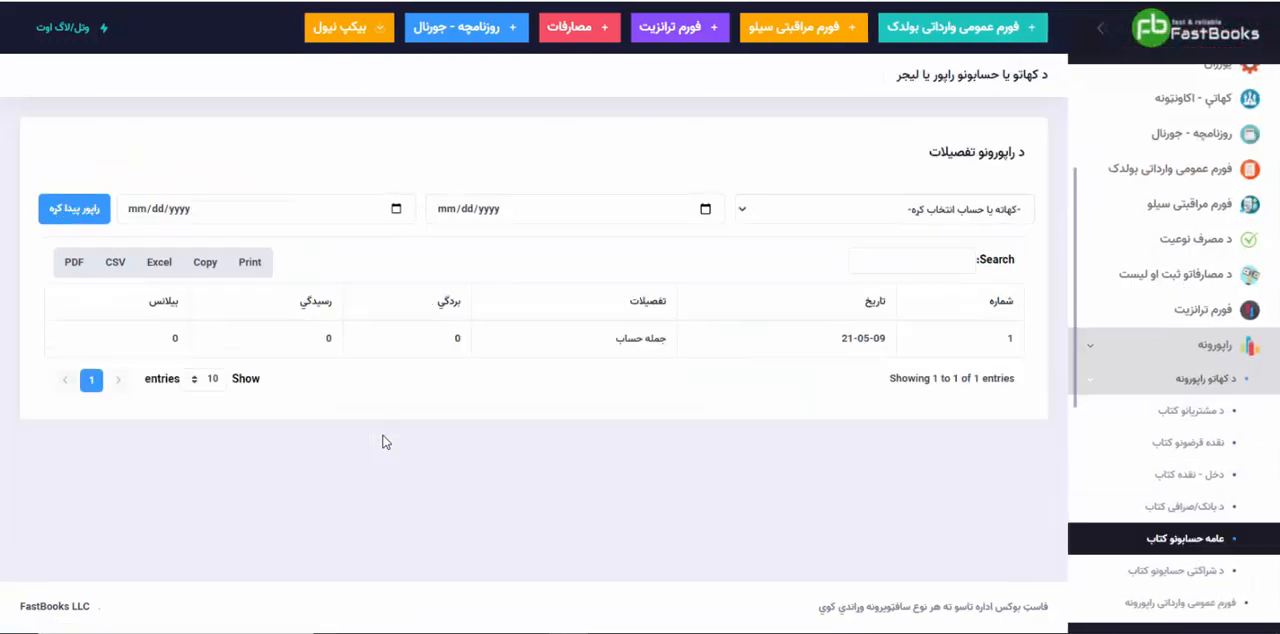
pyautogui.click(810, 214)
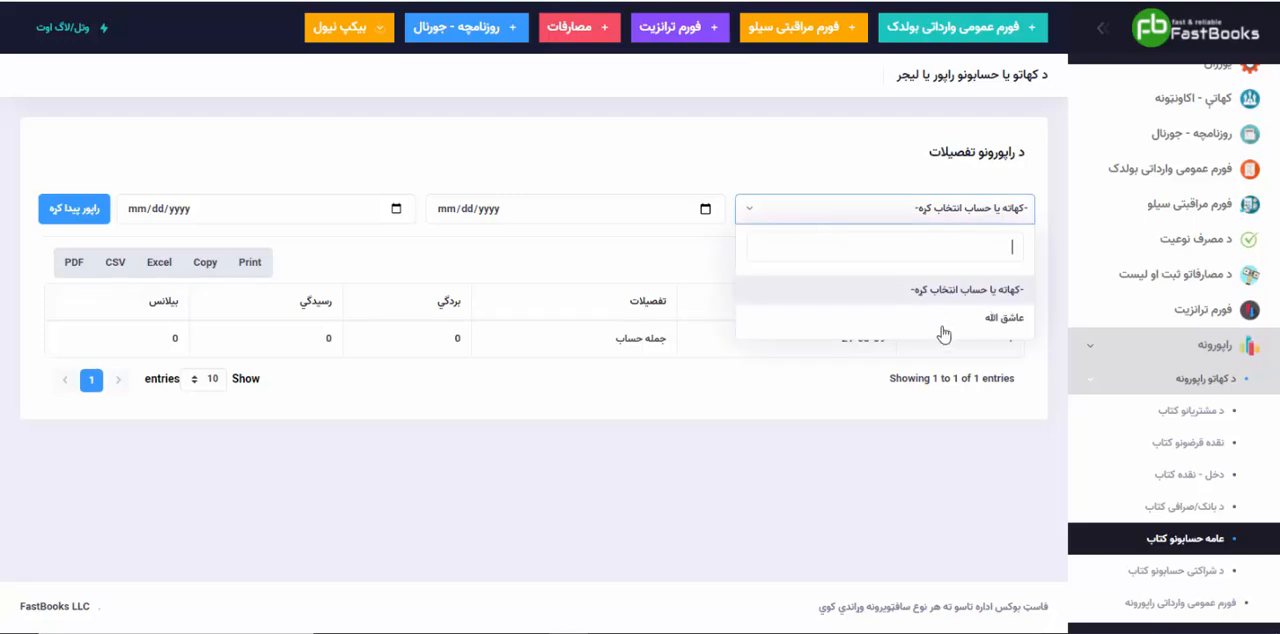
pyautogui.click(937, 322)
pyautogui.click(98, 218)
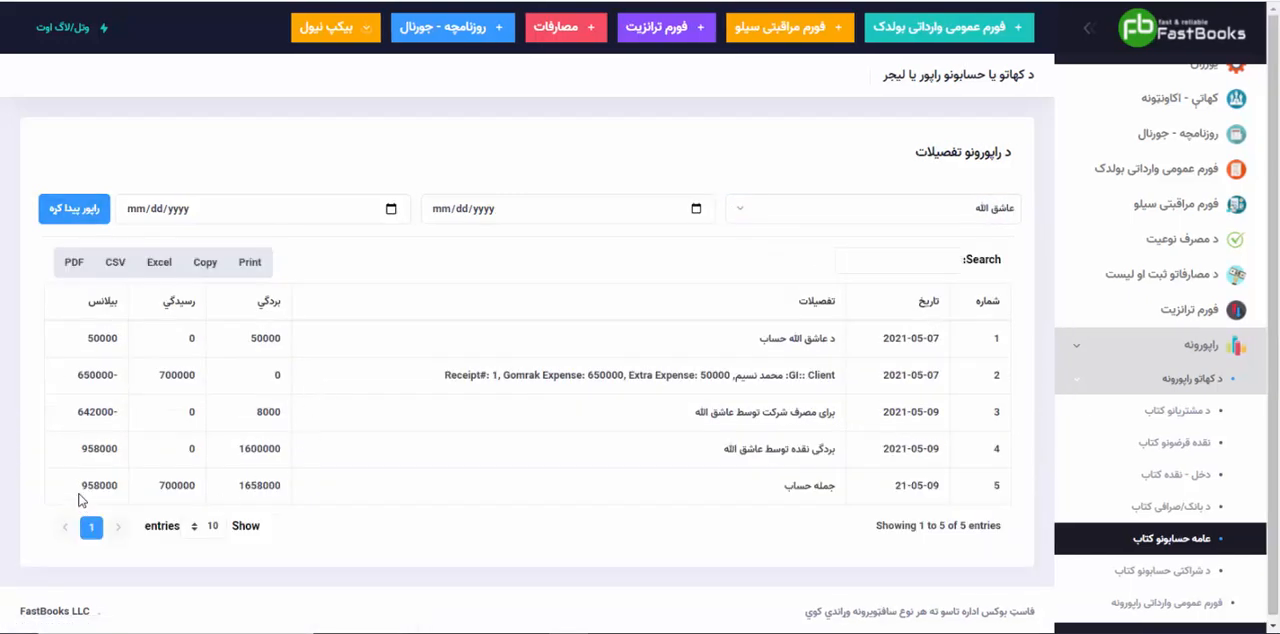
pyautogui.moveTo(86, 486); pyautogui.dragTo(123, 486)
pyautogui.click(420, 484)
# Step: Start a new "فورم عمومی وارداتی بولدک" record for receipt 1's customer, with vehicle number 8787 and container number 87987
pyautogui.click(1165, 169)
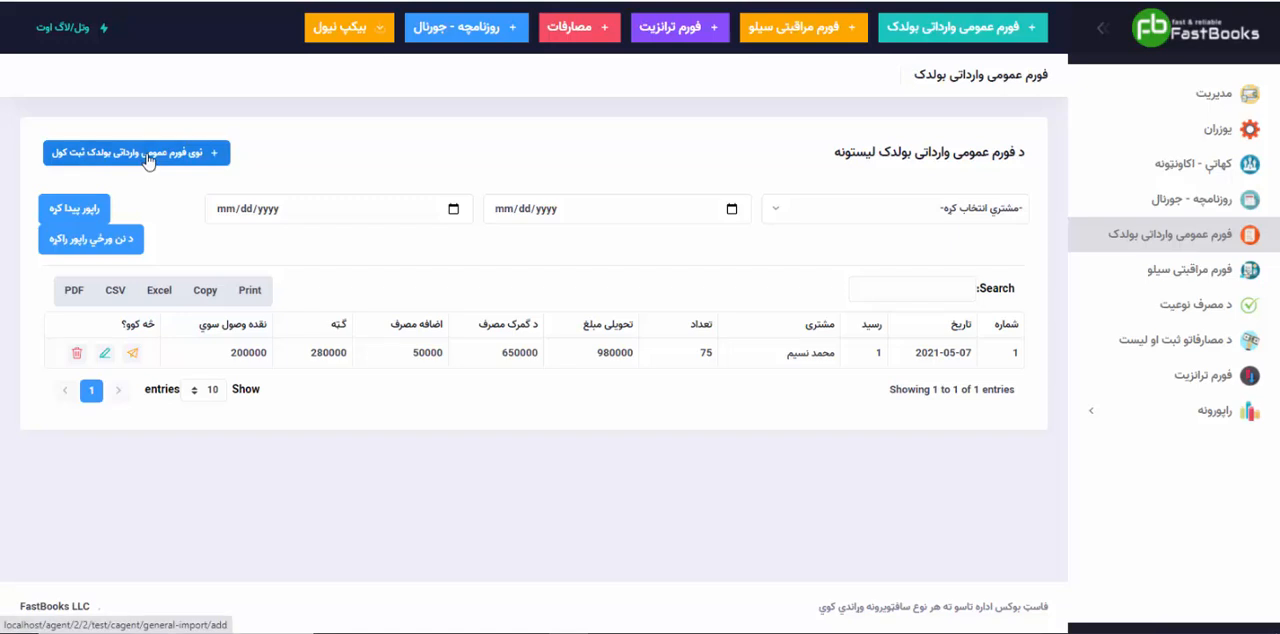
pyautogui.click(147, 160)
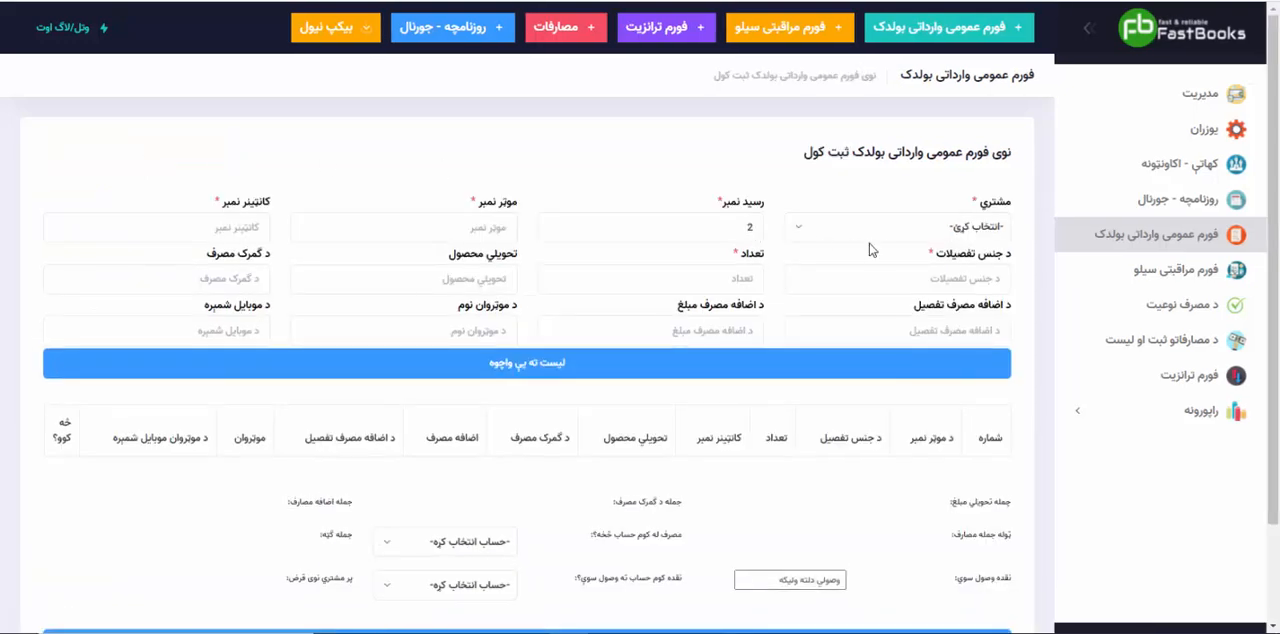
pyautogui.click(872, 231)
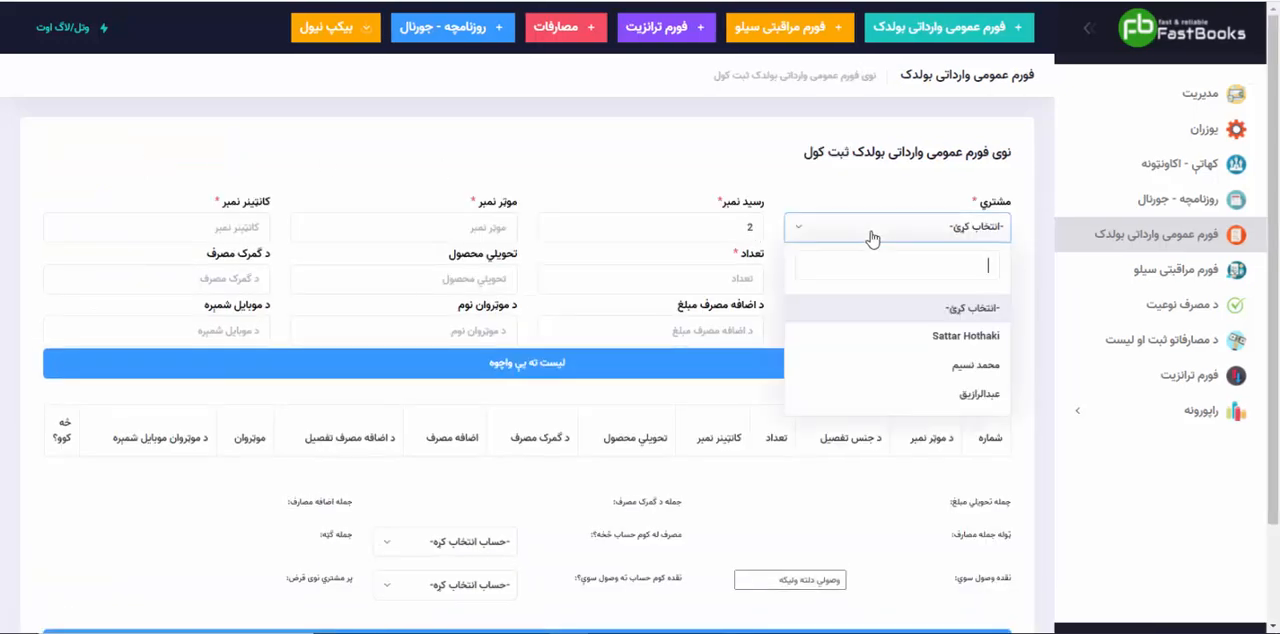
pyautogui.click(943, 366)
pyautogui.click(468, 229)
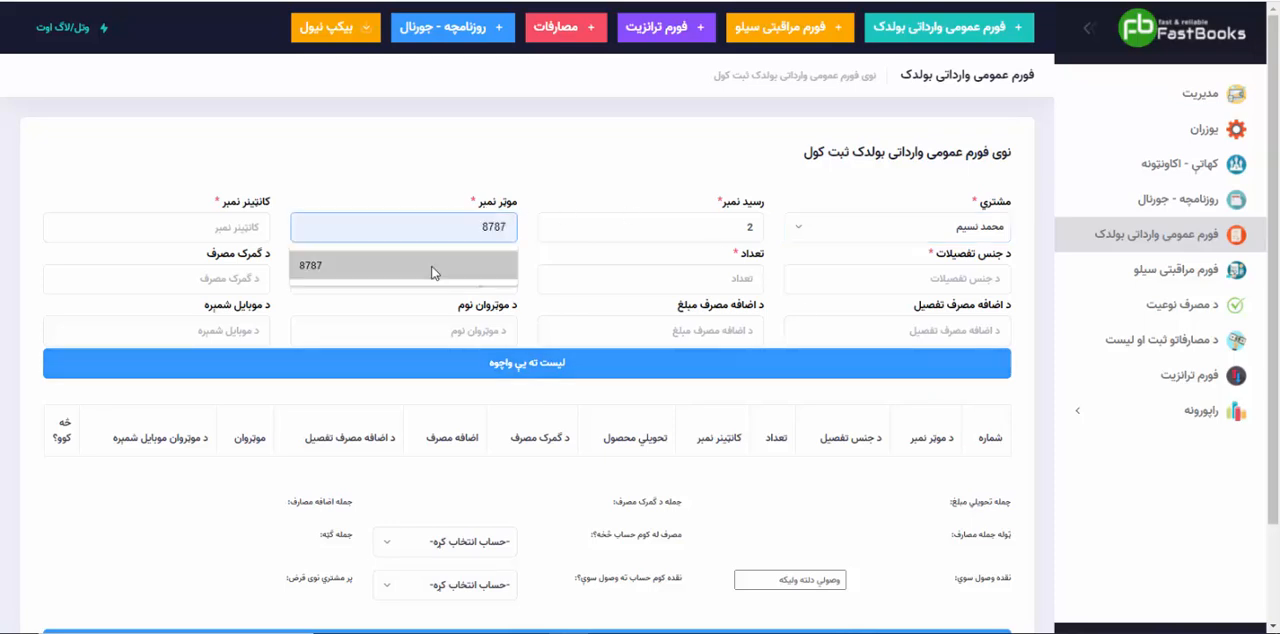
pyautogui.click(433, 272)
pyautogui.click(214, 227)
pyautogui.click(219, 271)
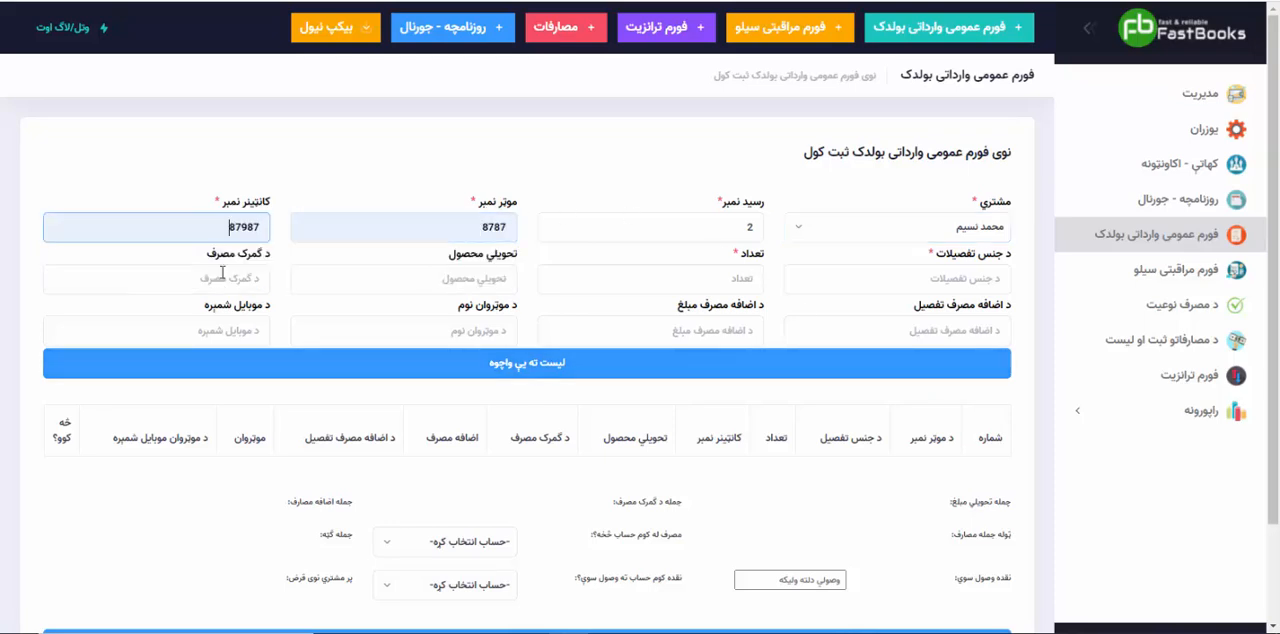
# Step: Describe the first item's goods as "سولر تخی" with a quantity of ۷۹۹
pyautogui.click(892, 283)
pyautogui.write('سو')
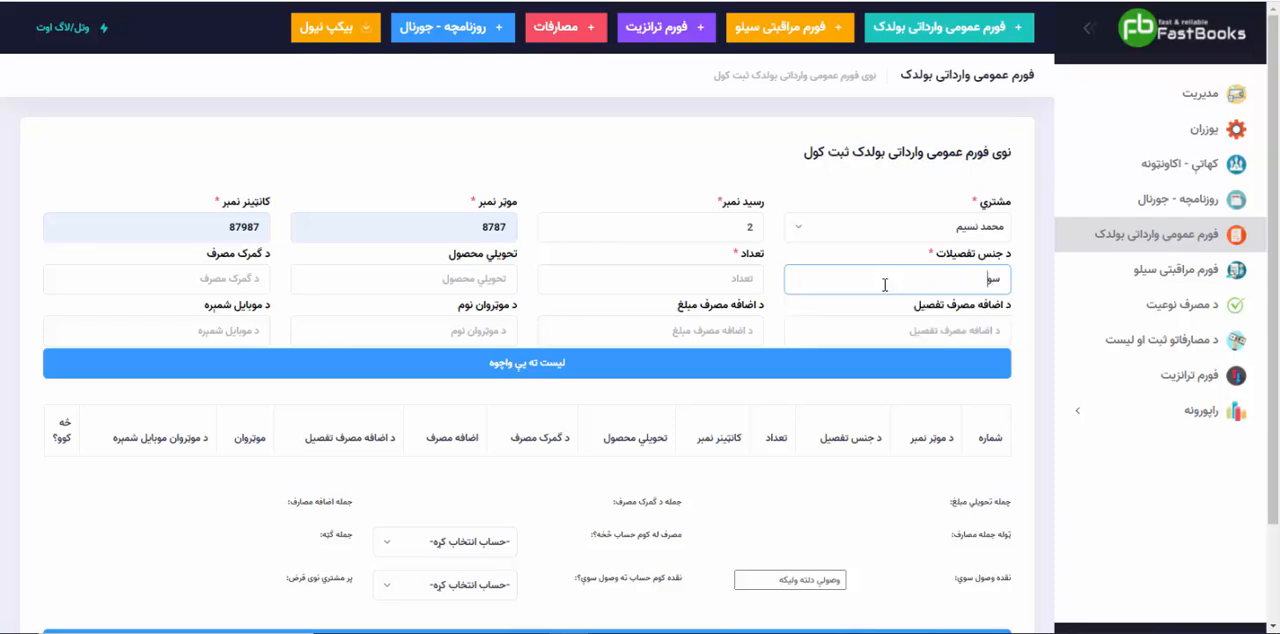
pyautogui.write('لر تخست')
pyautogui.press('Tab')
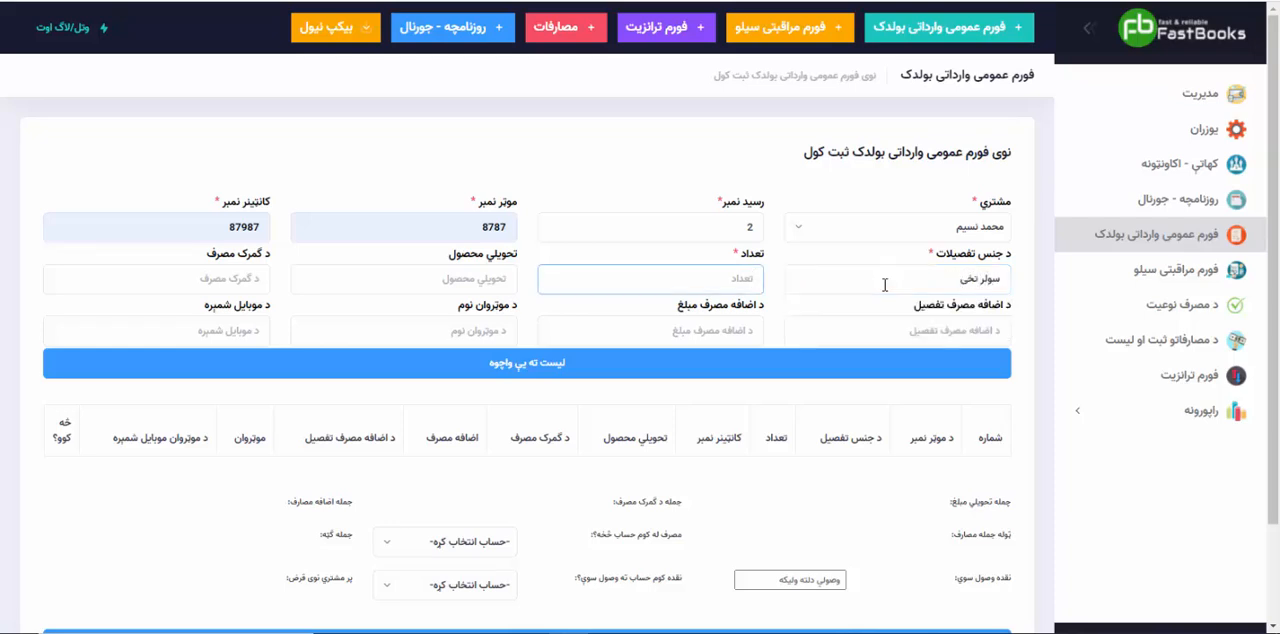
pyautogui.write('۷۹۹')
pyautogui.press('Tab')
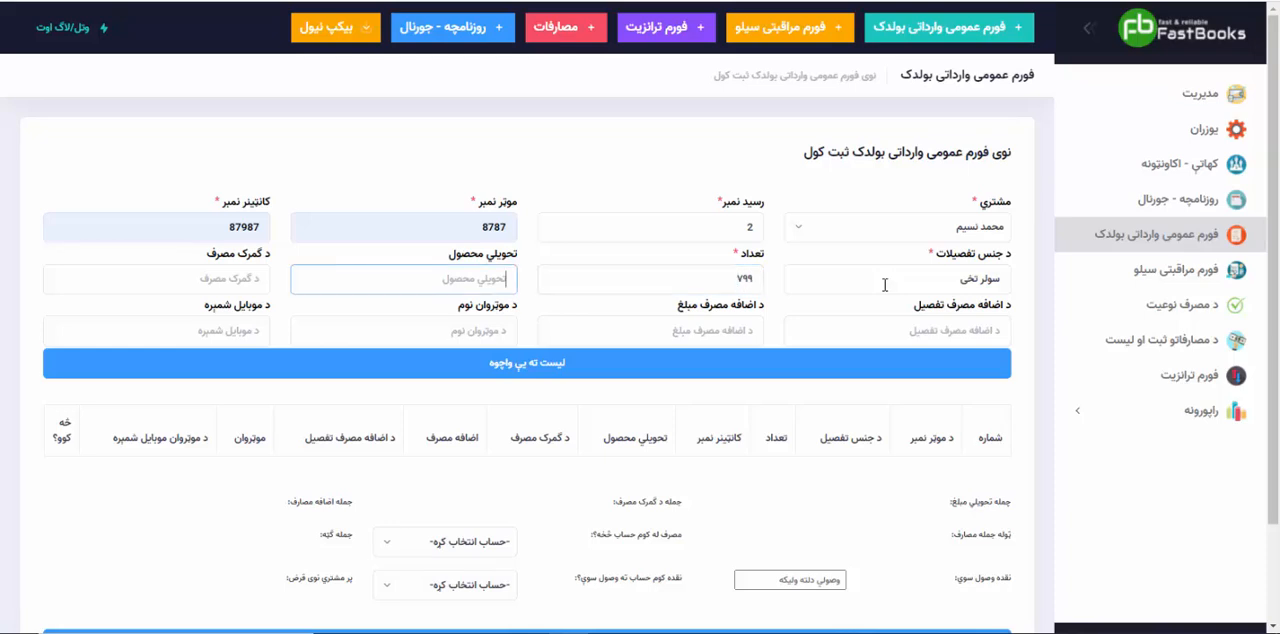
# Step: Set the first item's "تحویلي محصول" to 500000 and its customs expense ("د ګمرک مصرف") to 300000
pyautogui.press('super+space')
pyautogui.write('50000')
pyautogui.press('Tab')
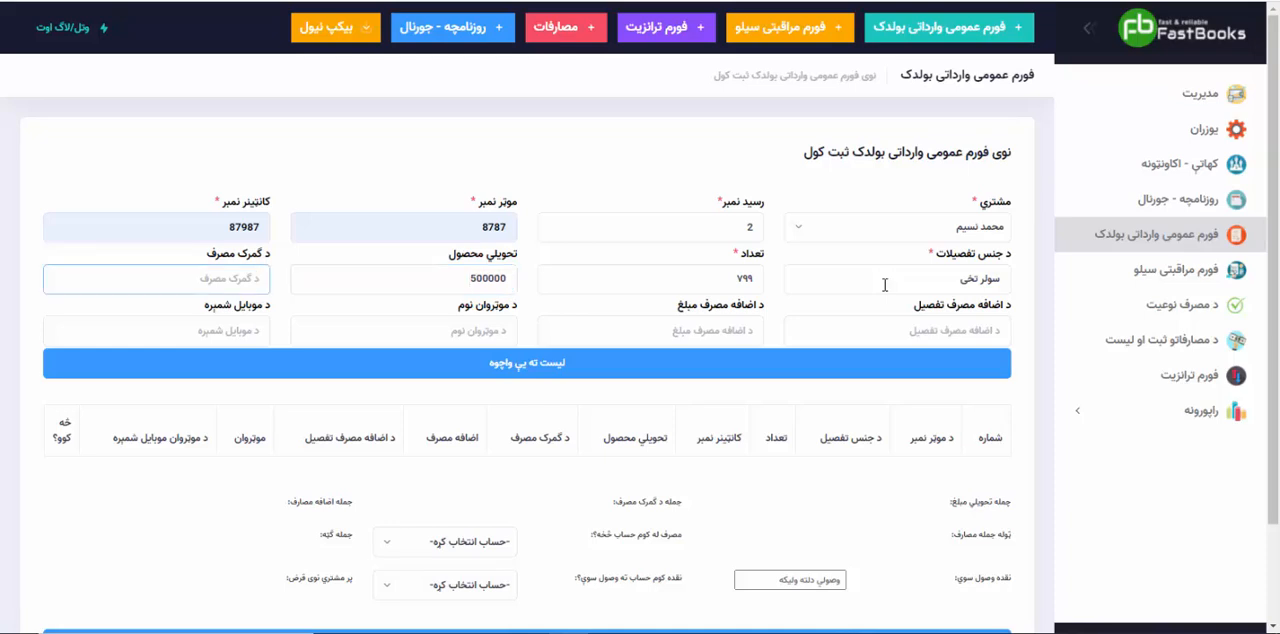
pyautogui.write('300000')
pyautogui.press('Tab')
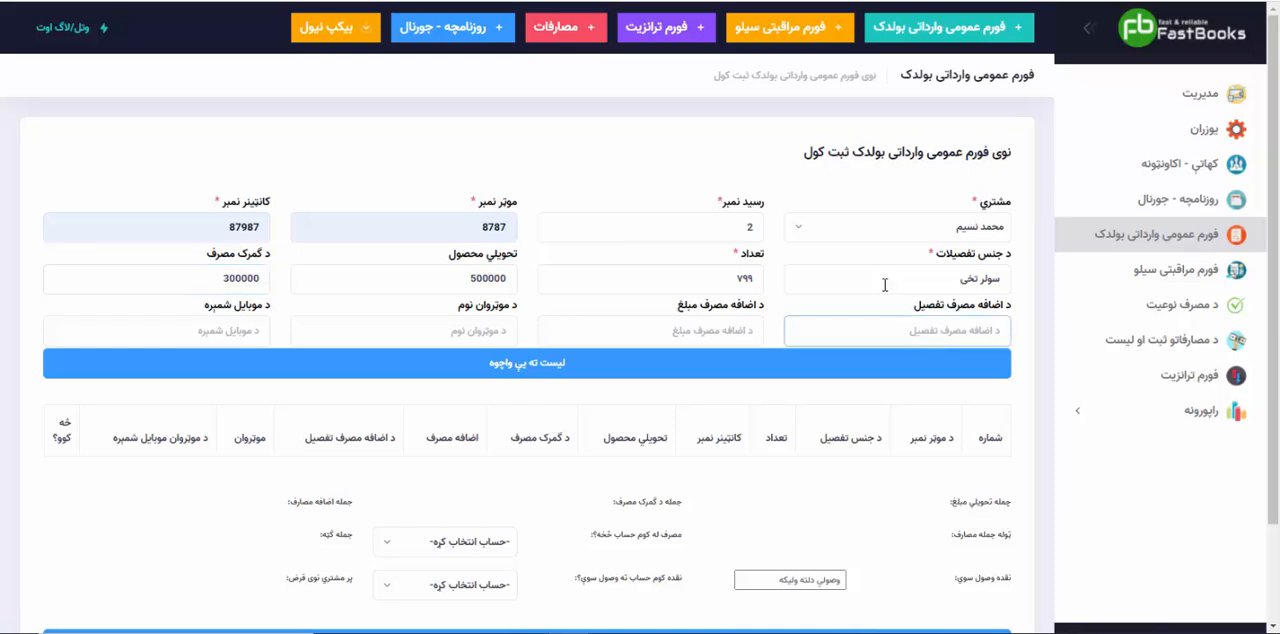
# Step: Describe the first item's extra expense as "اضافه مصارفات" and set its amount to 60000
pyautogui.write('اضافه')
pyautogui.write('اضافه مصر')
pyautogui.write('رفات')
pyautogui.press('Tab')
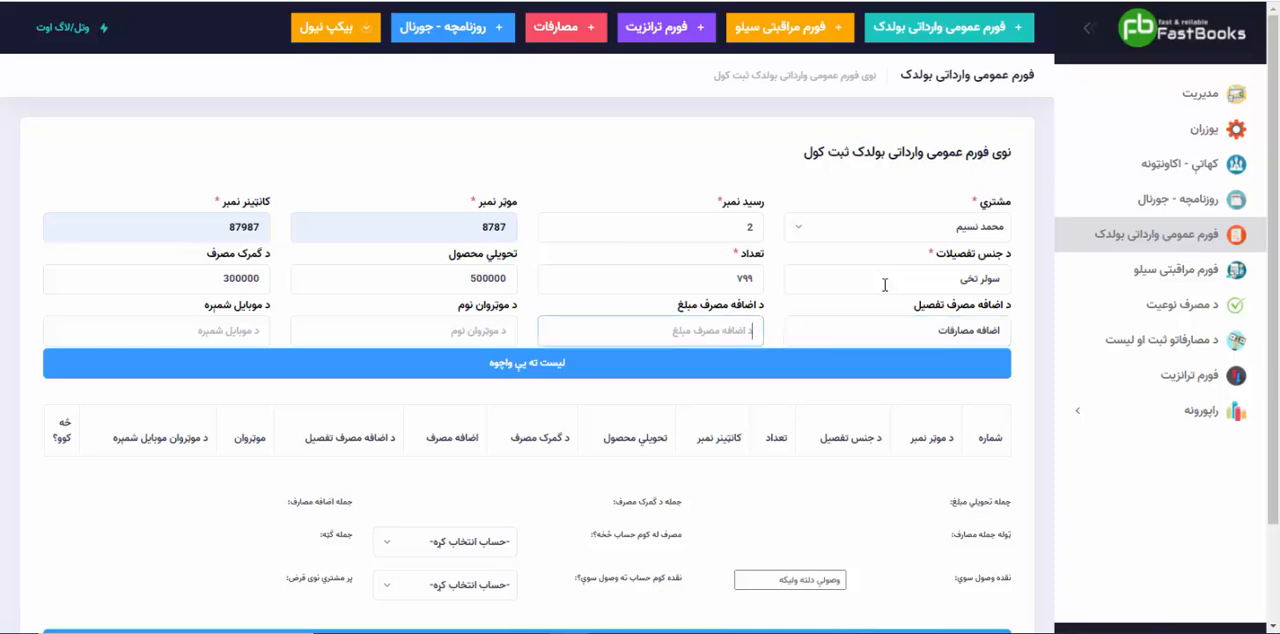
pyautogui.write('600000')
pyautogui.press('Tab')
# Step: Enter the driver's name and mobile number for the first item and add it to the list
pyautogui.write('اسدالله')
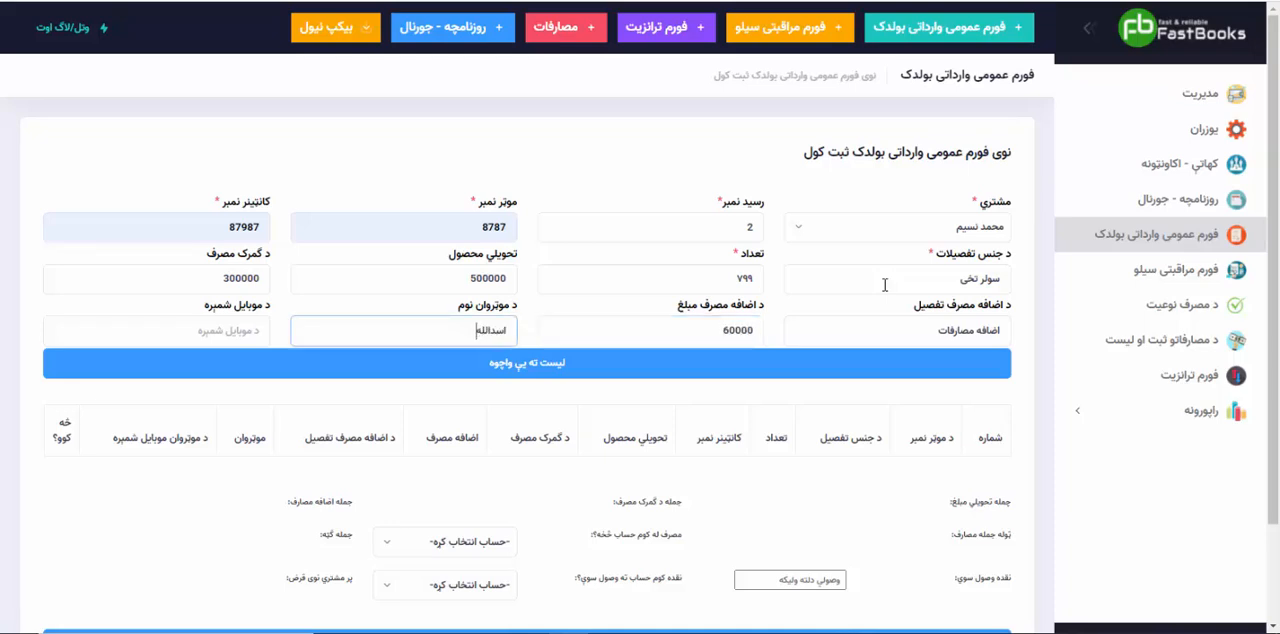
pyautogui.press('Tab')
pyautogui.write('0۸۹۸۹۸۹۸')
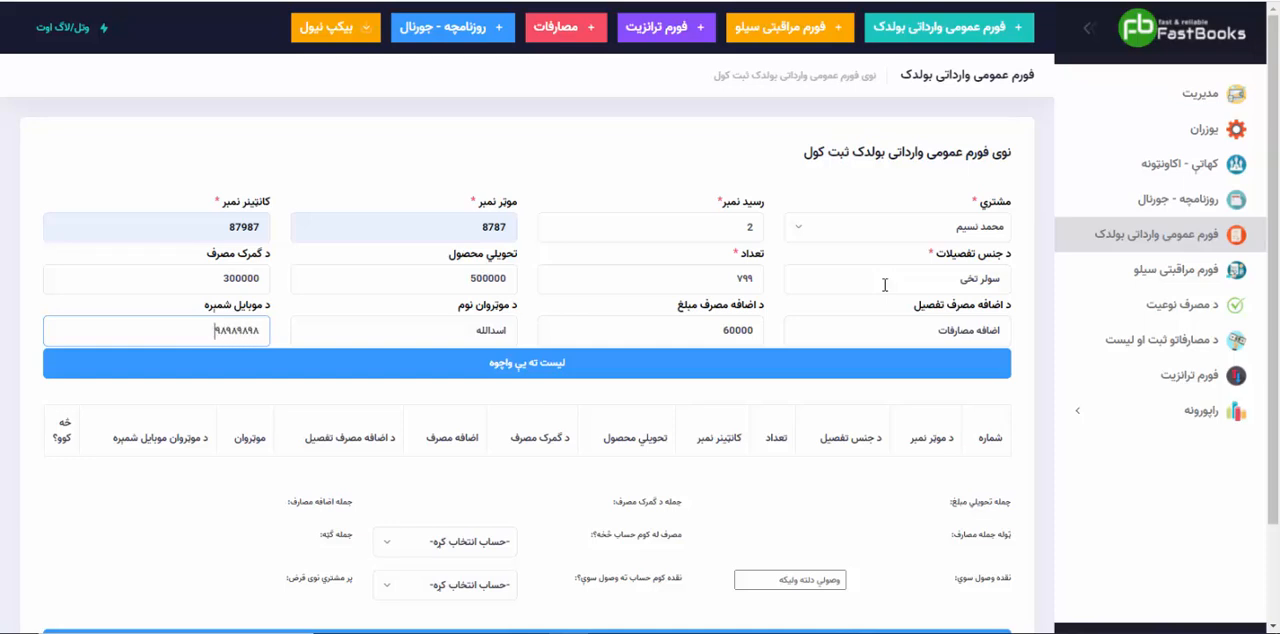
pyautogui.click(567, 370)
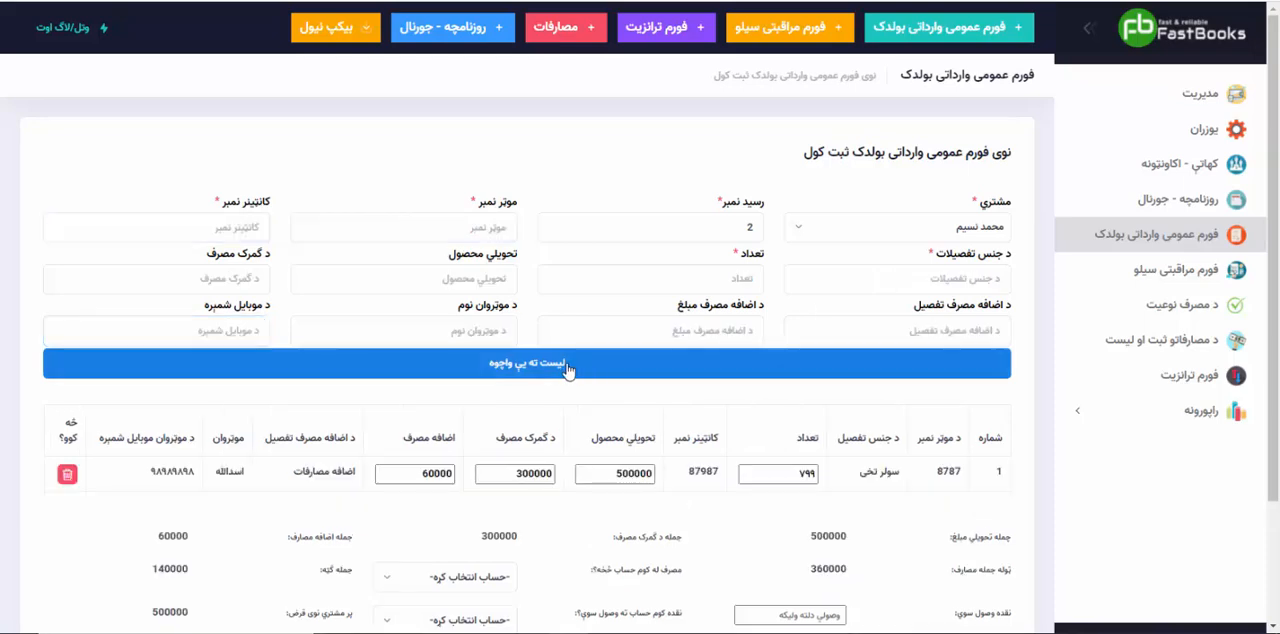
# Step: Begin a second item with vehicle number 87878 and container number 8798788
pyautogui.click(500, 229)
pyautogui.click(445, 268)
pyautogui.press('Tab')
pyautogui.press('Down')
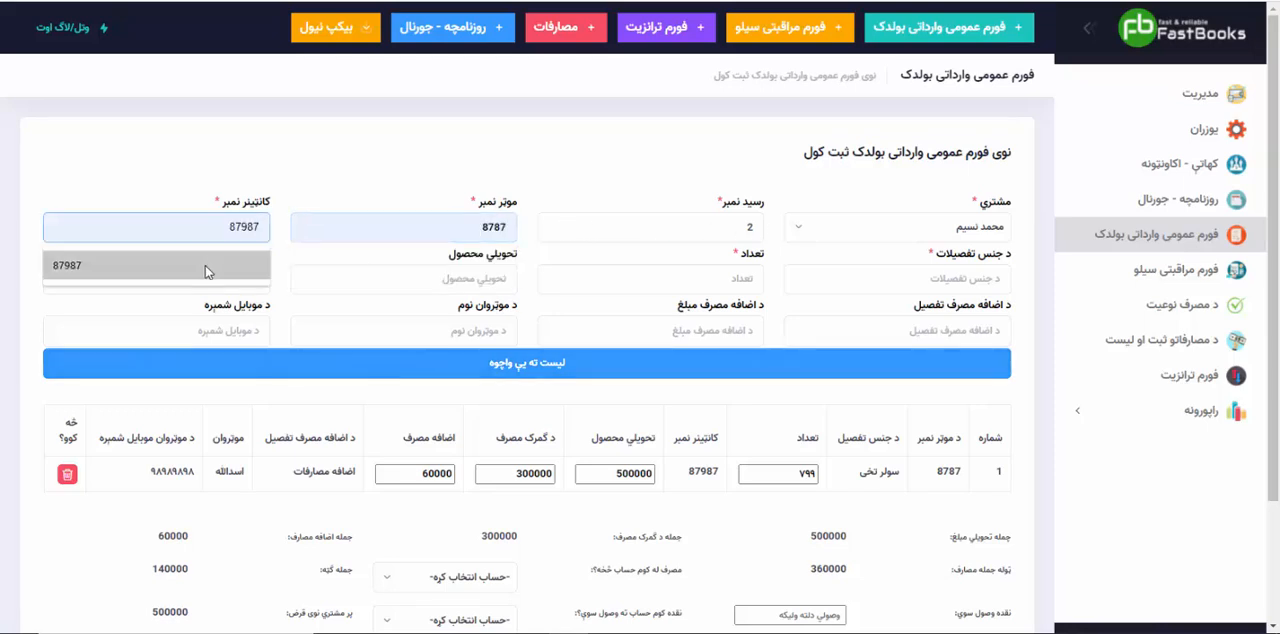
pyautogui.press('Return')
pyautogui.press('super+space')
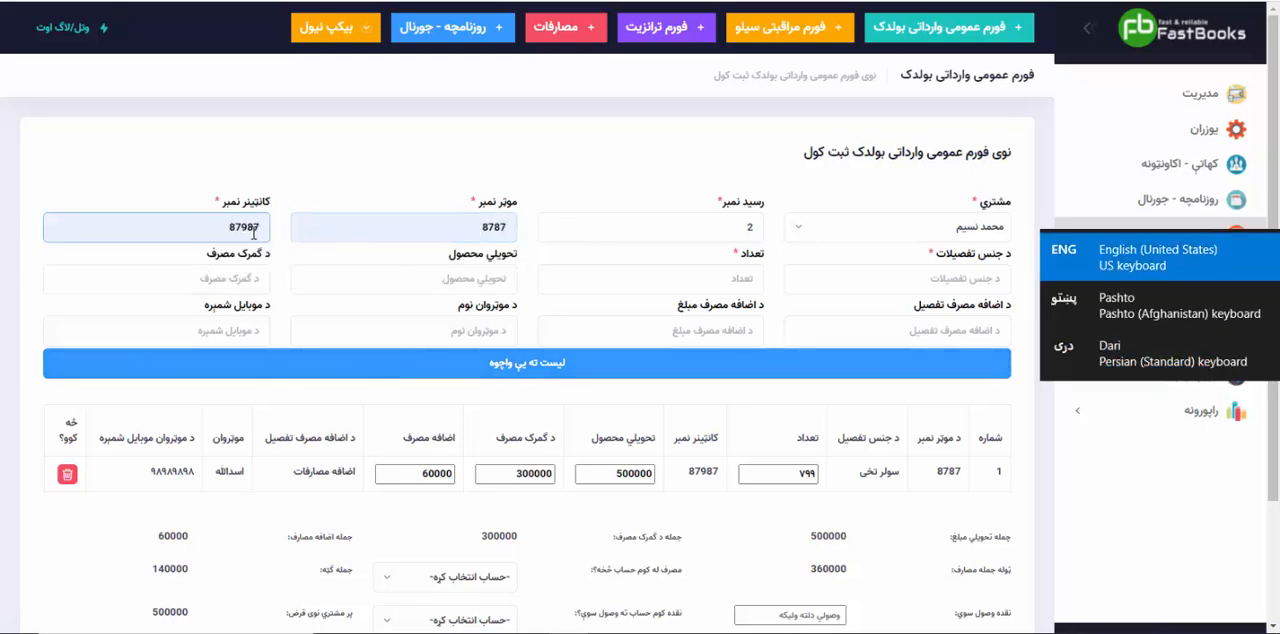
pyautogui.write('88')
pyautogui.click(394, 232)
pyautogui.write('8')
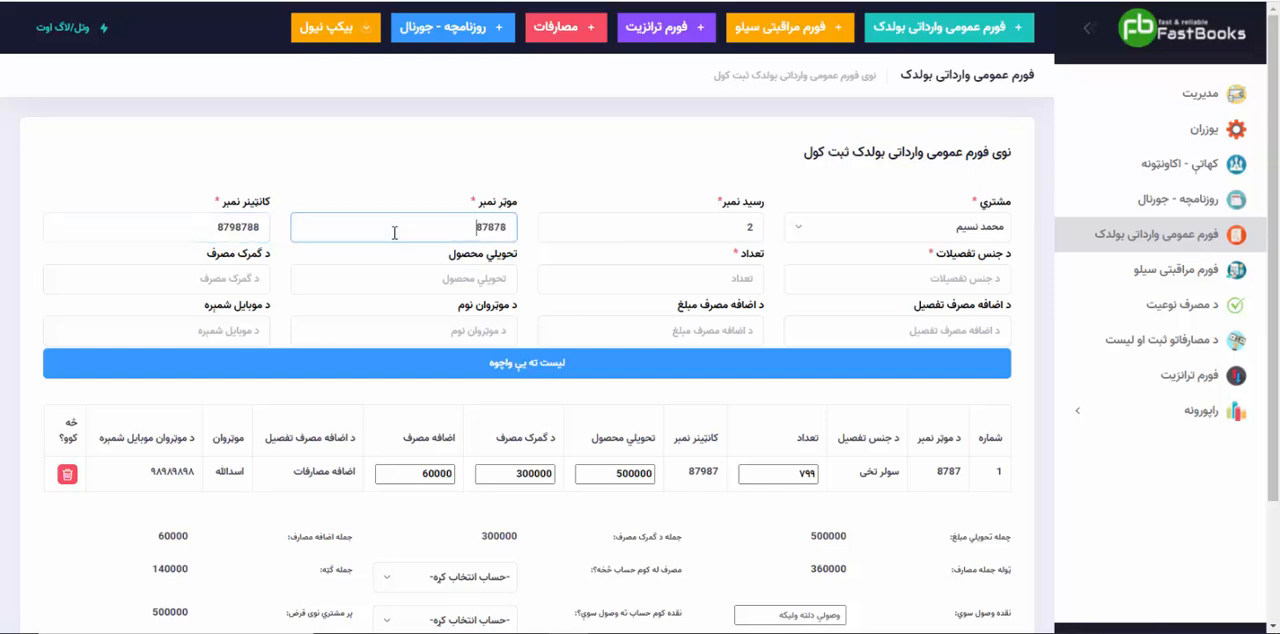
# Step: Describe the second item's goods as "بیټری" with a quantity of ۸۸۰
pyautogui.click(918, 286)
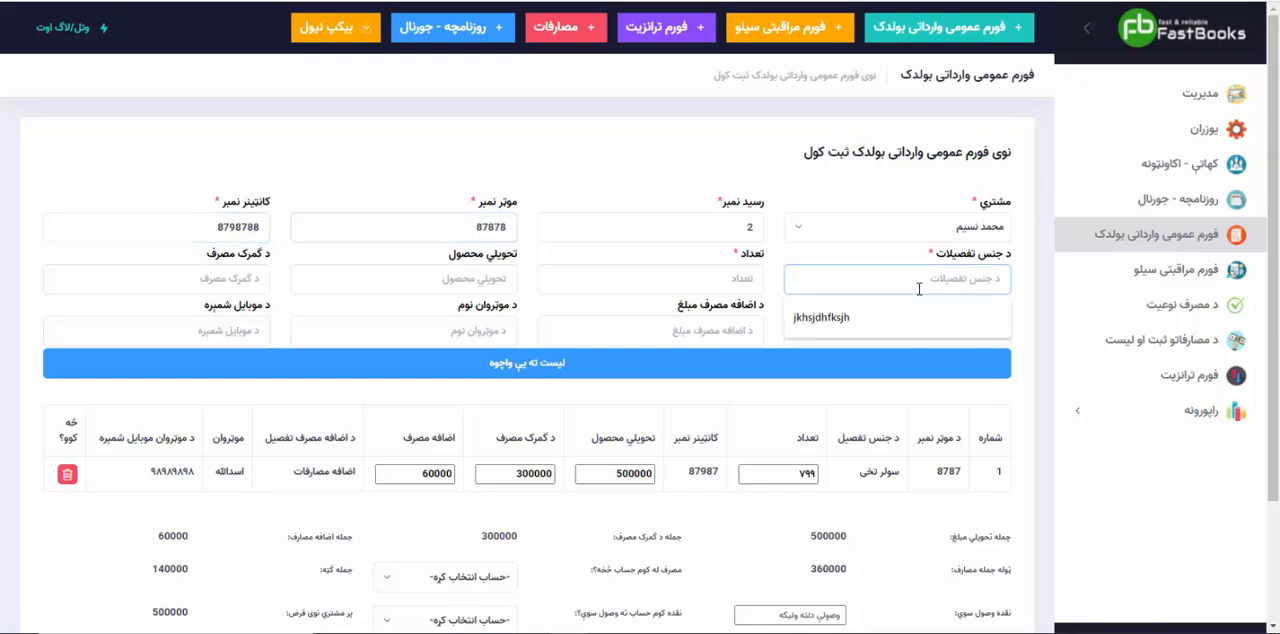
pyautogui.write('بیټری')
pyautogui.press('Tab')
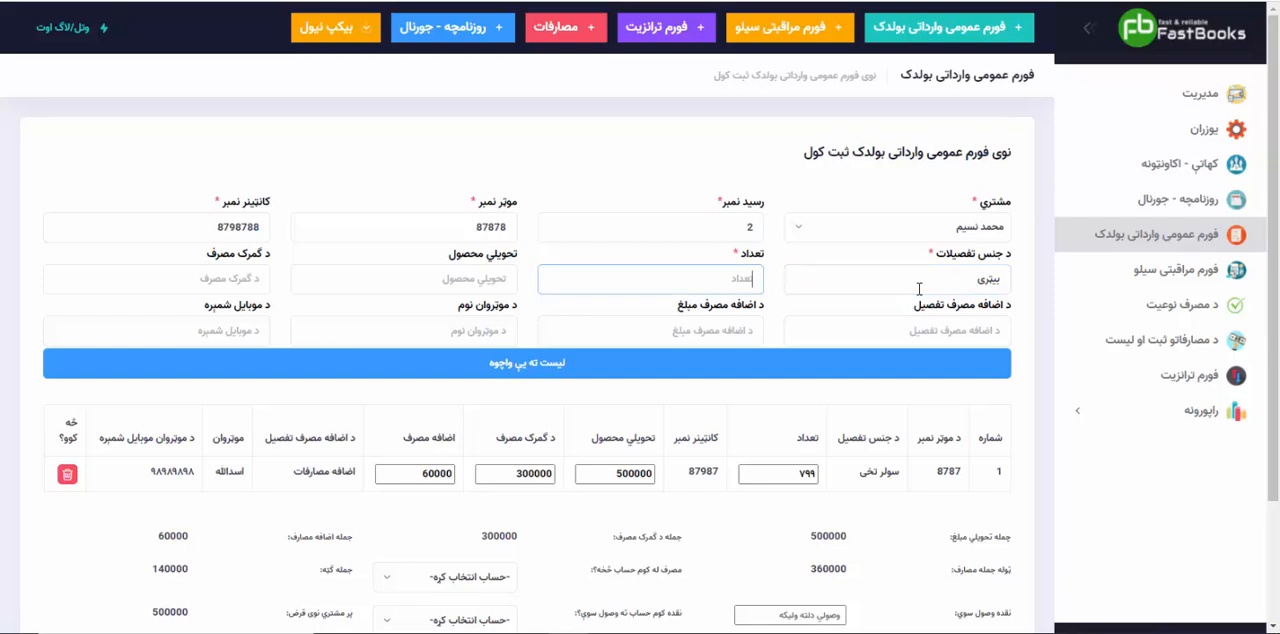
pyautogui.write('۸۸۰')
pyautogui.press('Tab')
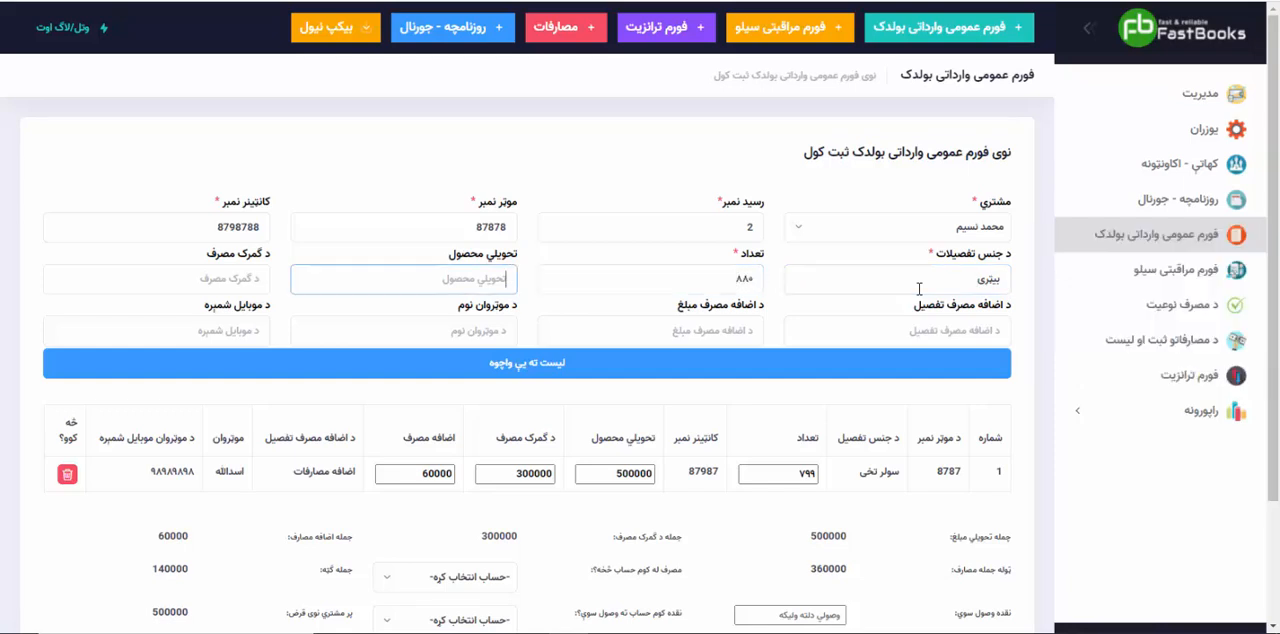
# Step: Set the second item's "تحویلي محصول" to 300000 and its customs expense ("د ګمرک مصرف") to 250000
pyautogui.write('300000')
pyautogui.press('Tab')
pyautogui.write('250000')
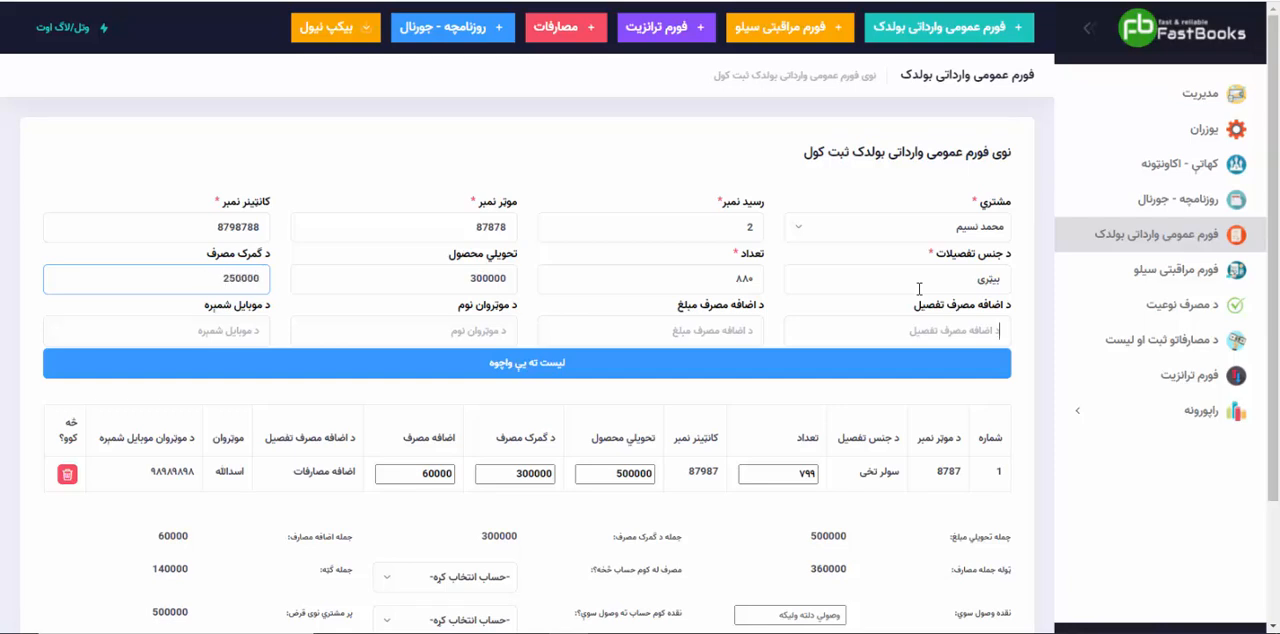
pyautogui.press('Tab')
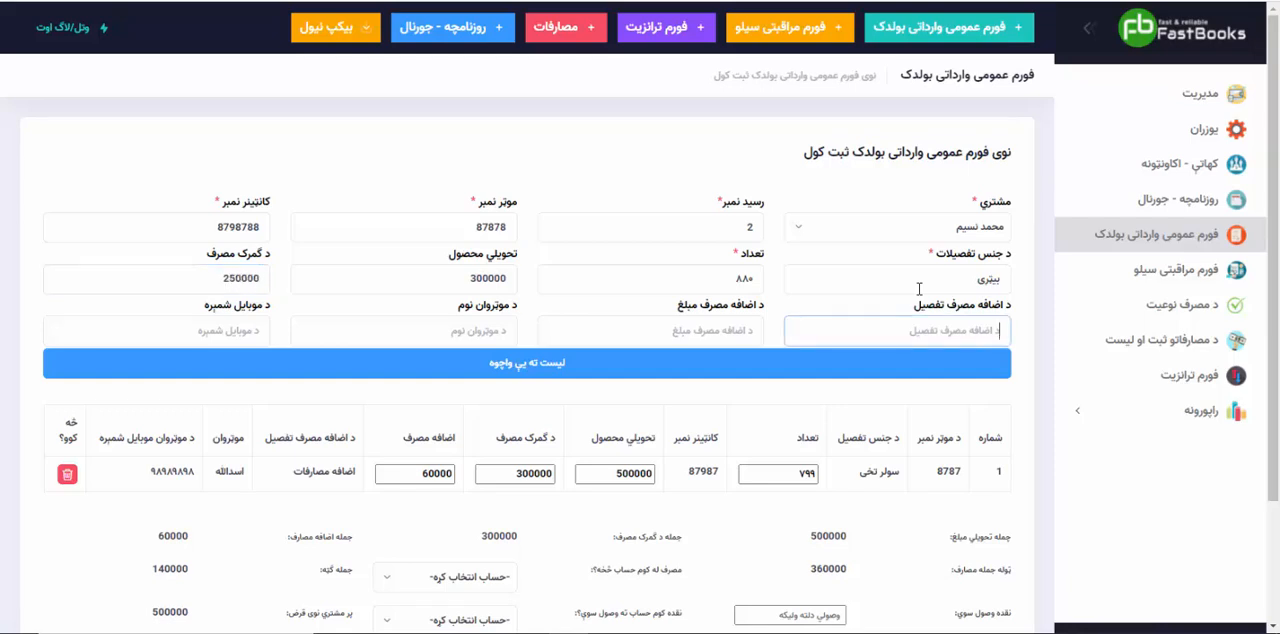
# Step: Describe the second item's extra expense as "نور مصارف" and set its amount to 40000
pyautogui.write('نور مصارف')
pyautogui.press('Tab')
pyautogui.press('super+space')
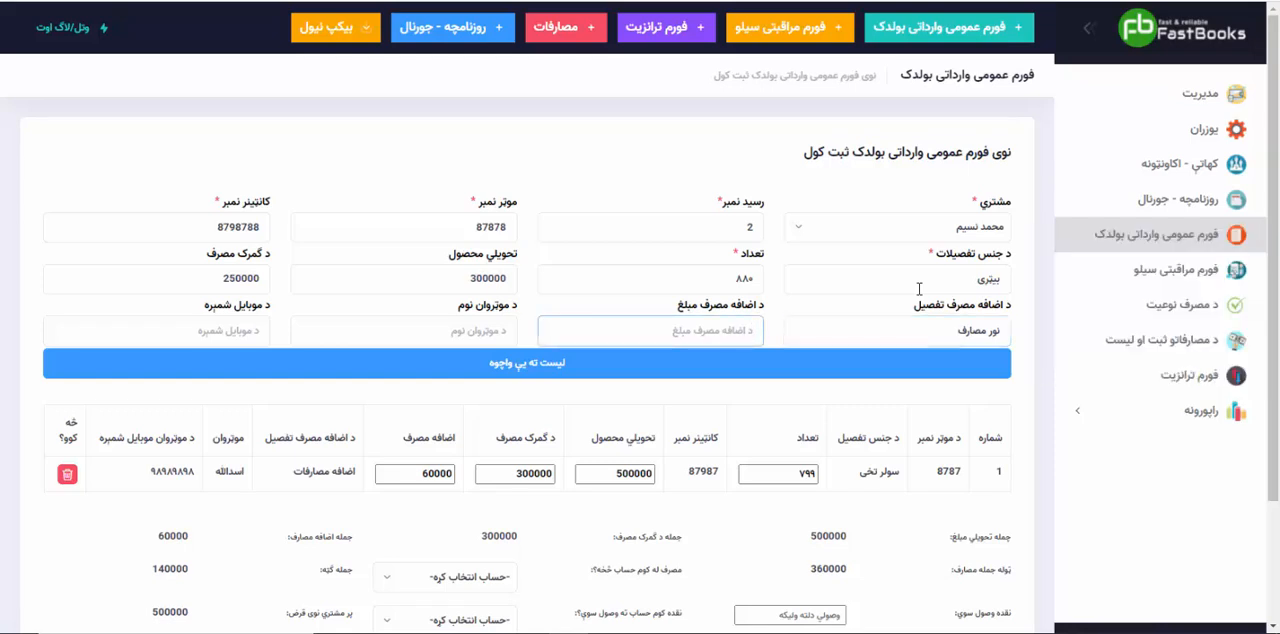
pyautogui.write('40000')
pyautogui.press('Tab')
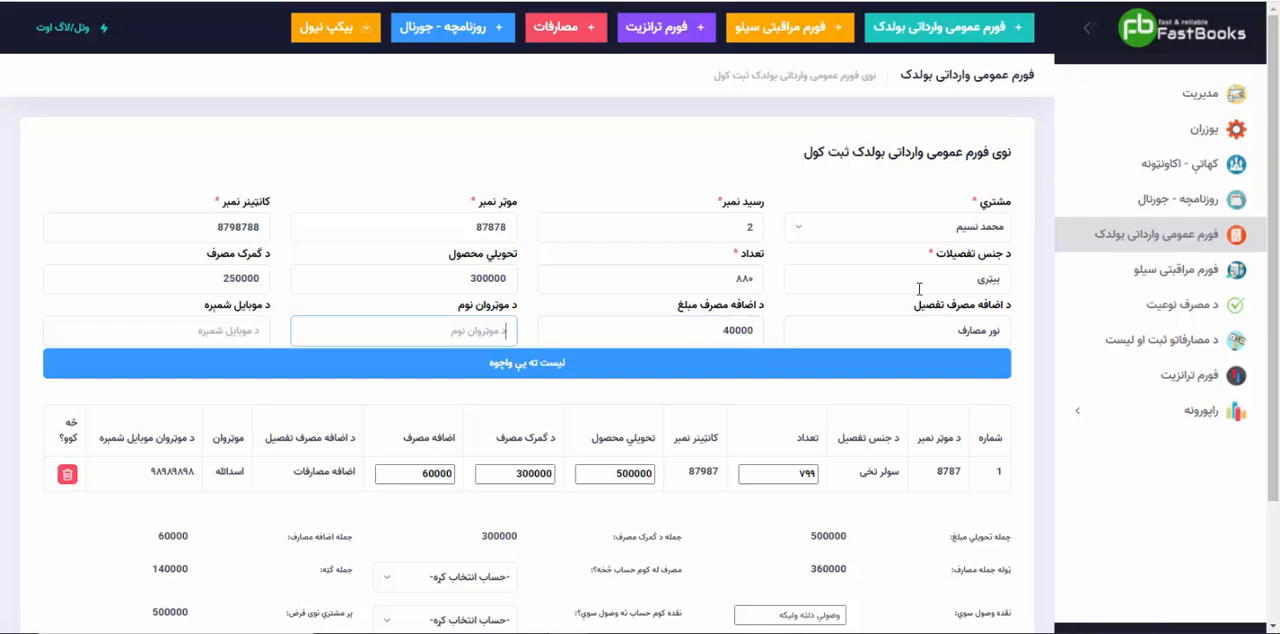
# Step: Enter the driver's name and mobile number for the second item and add it to the list
pyautogui.write('جان محمد')
pyautogui.press('Tab')
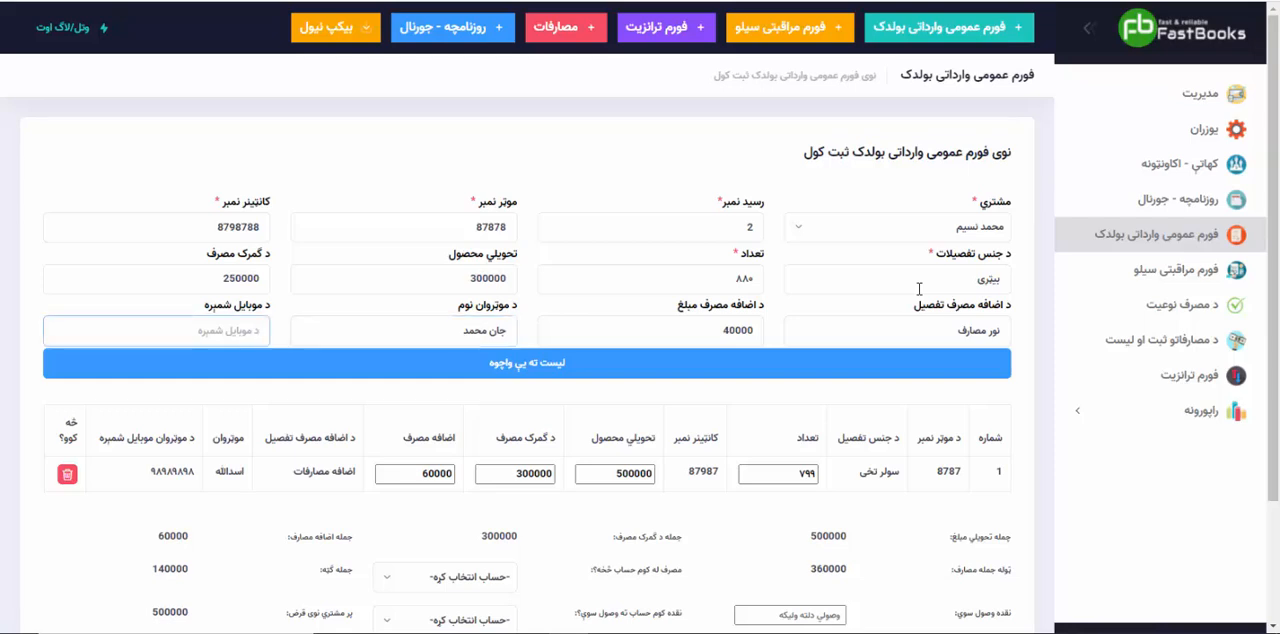
pyautogui.write('۹۹۹۷۹۷')
pyautogui.click(638, 370)
# Step: Examine the "جمله تحویلي مبلغ" total below the list of the two items
pyautogui.scroll(-2, 693, 503)
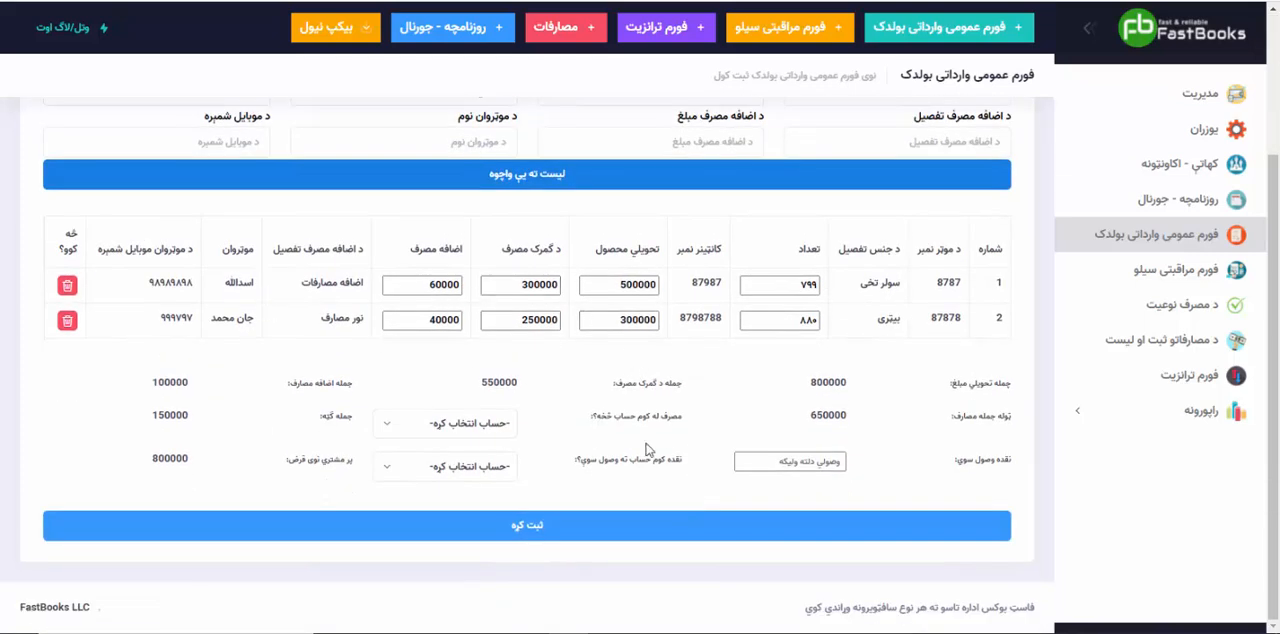
pyautogui.moveTo(808, 383); pyautogui.dragTo(847, 377)
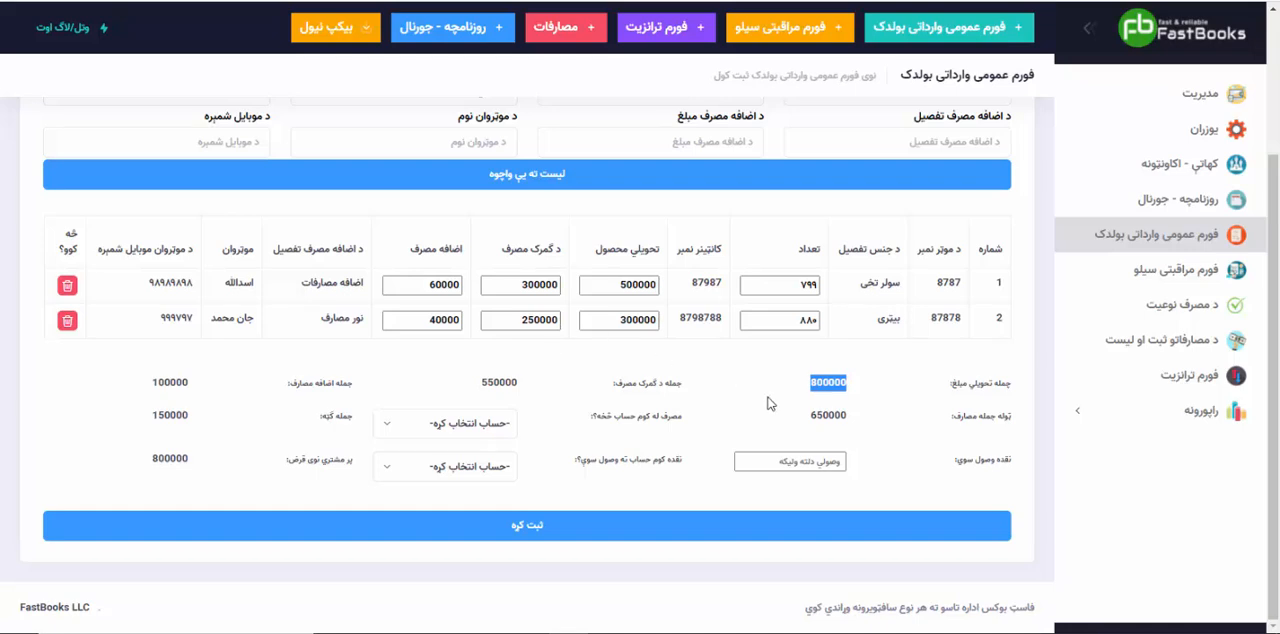
# Step: Examine the delivery, customs, extra and combined expense totals against the two items' amounts
pyautogui.moveTo(614, 389); pyautogui.dragTo(694, 391)
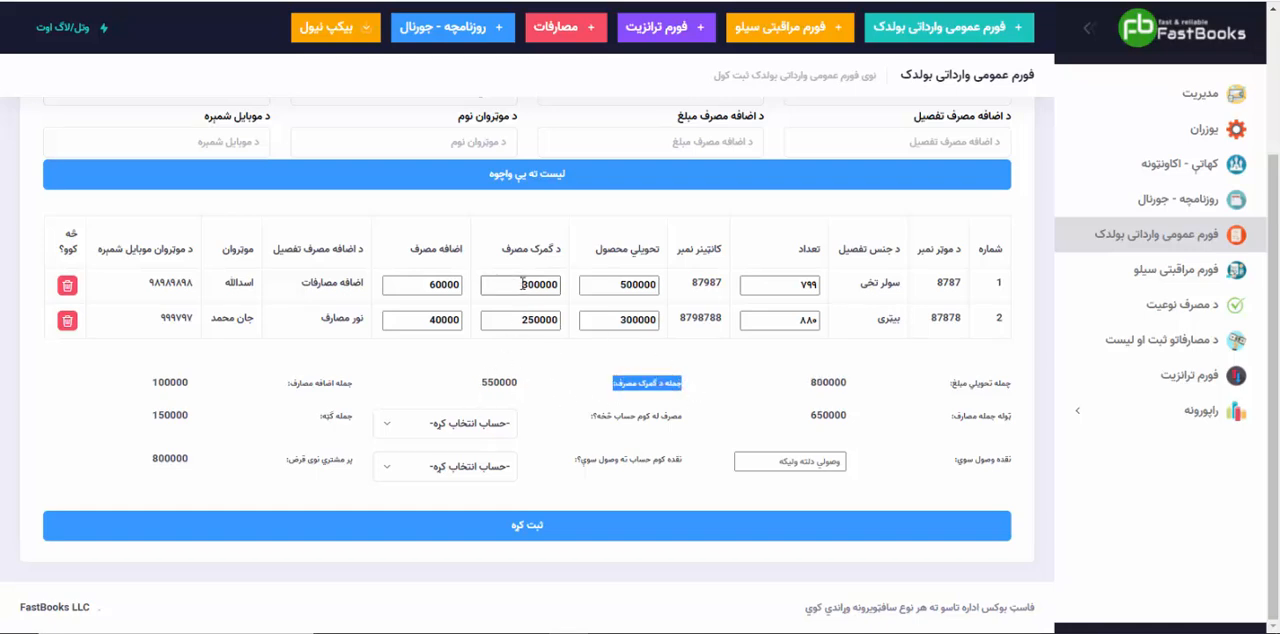
pyautogui.moveTo(522, 284); pyautogui.dragTo(557, 284)
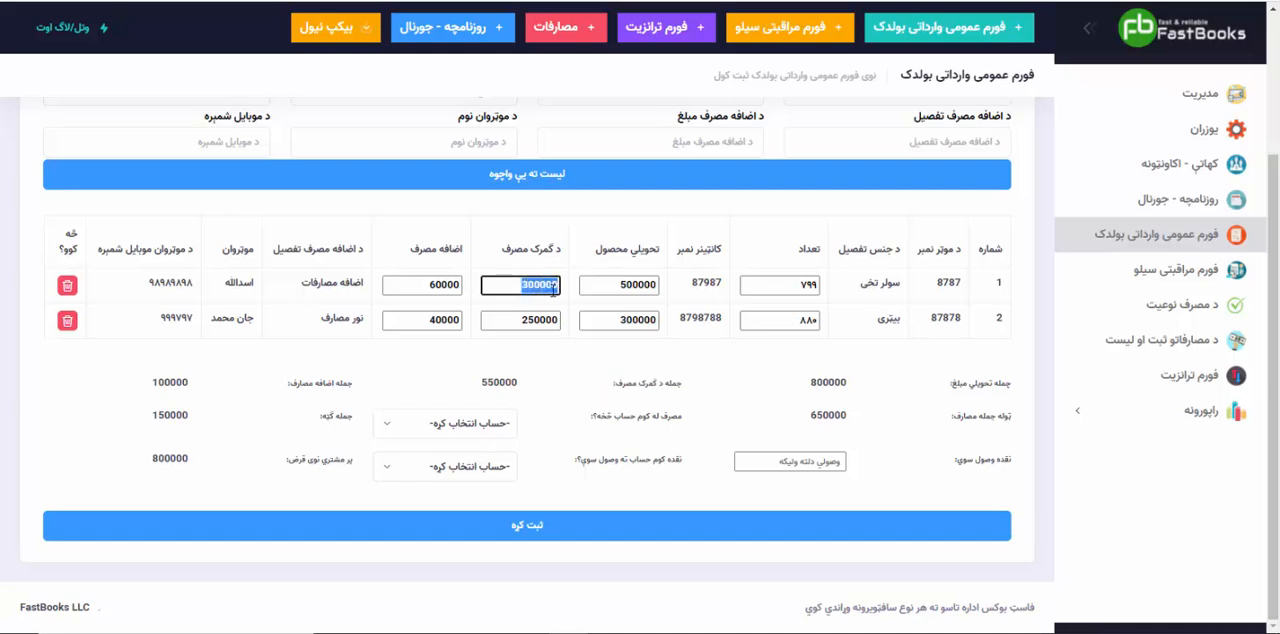
pyautogui.moveTo(516, 320); pyautogui.dragTo(569, 320)
pyautogui.click(545, 364)
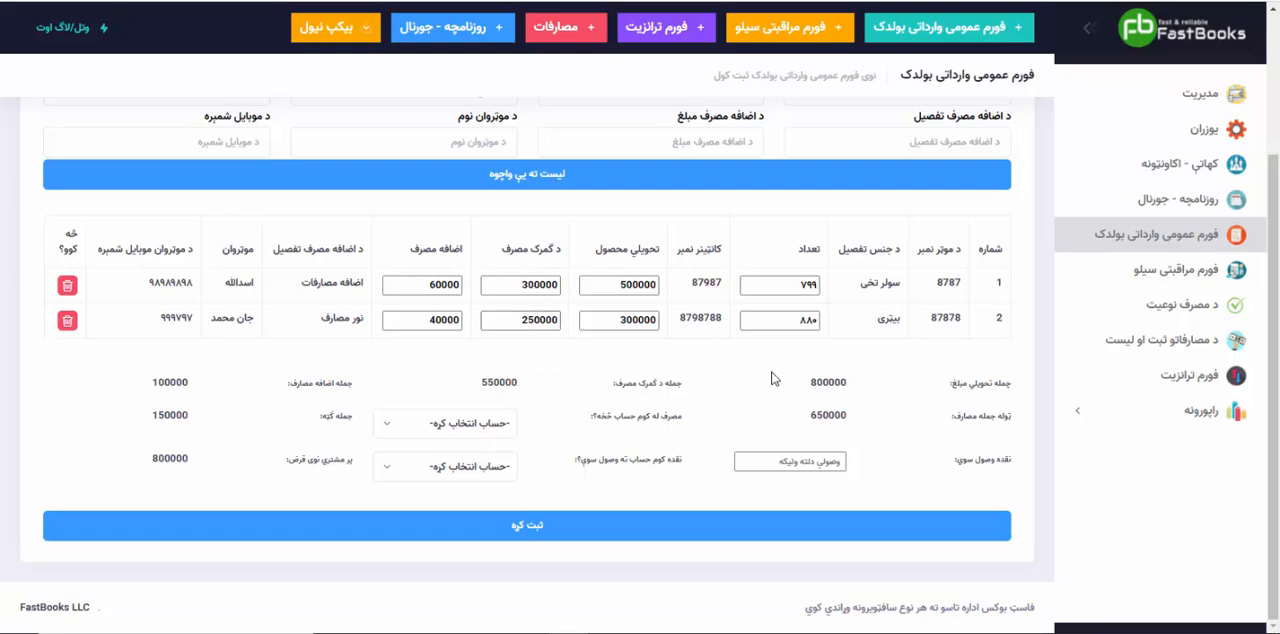
pyautogui.moveTo(946, 391); pyautogui.dragTo(1019, 392)
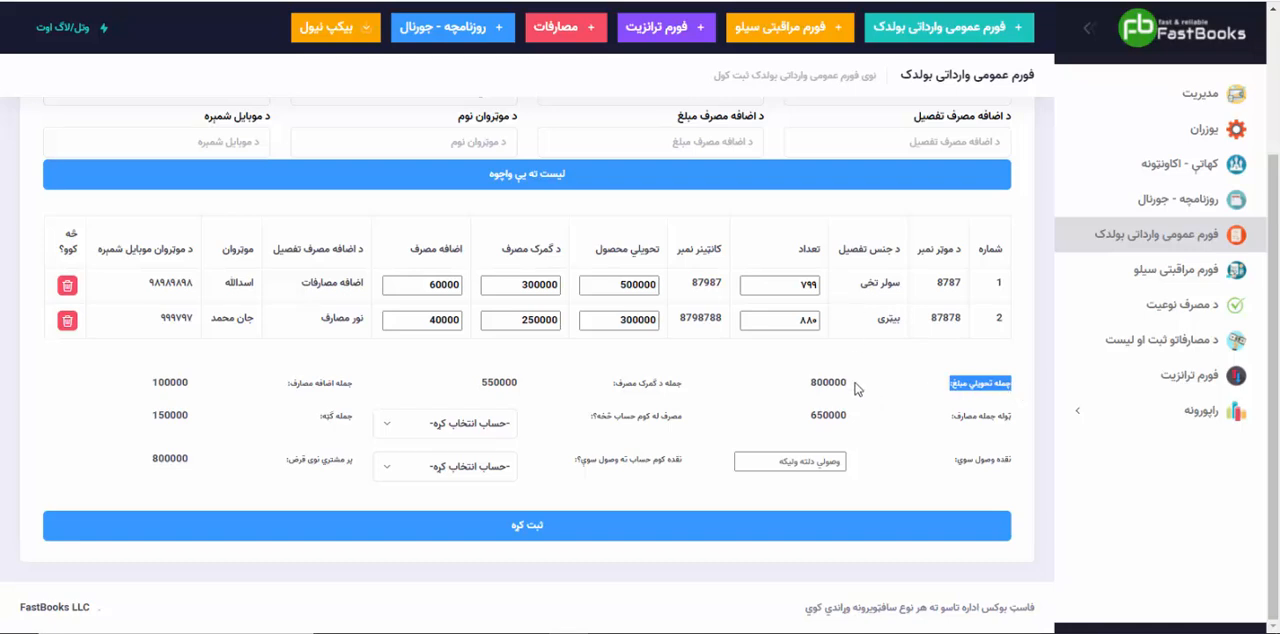
pyautogui.moveTo(857, 388); pyautogui.dragTo(808, 380)
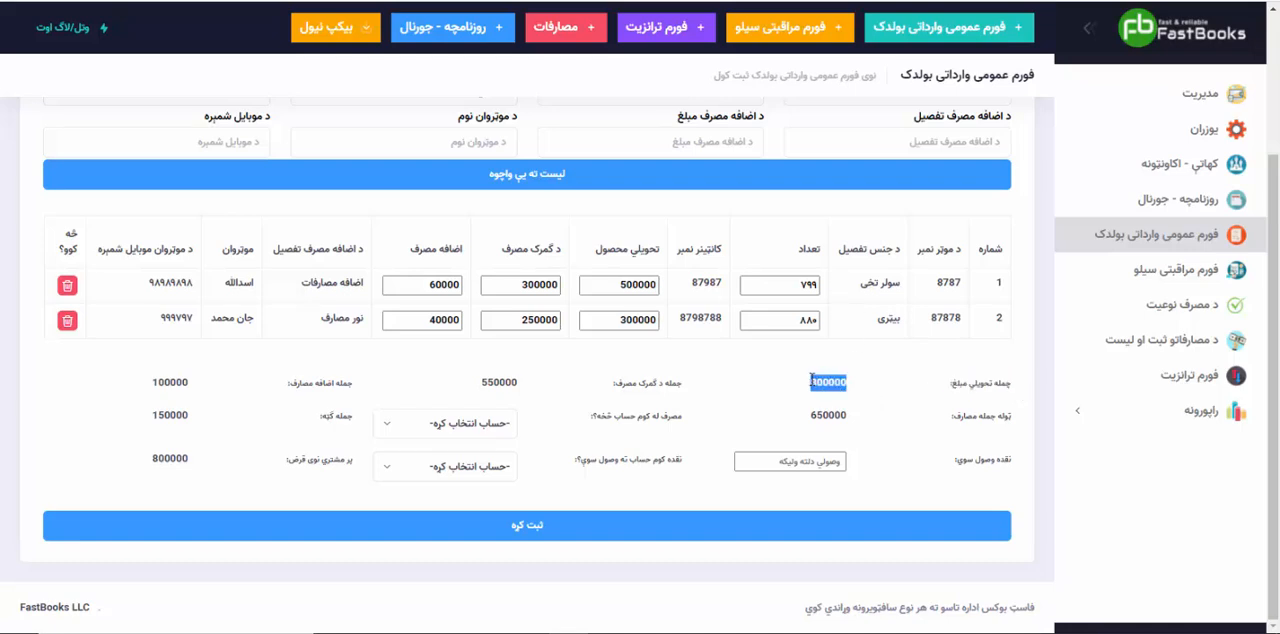
pyautogui.click(522, 385)
pyautogui.moveTo(492, 381); pyautogui.dragTo(481, 381)
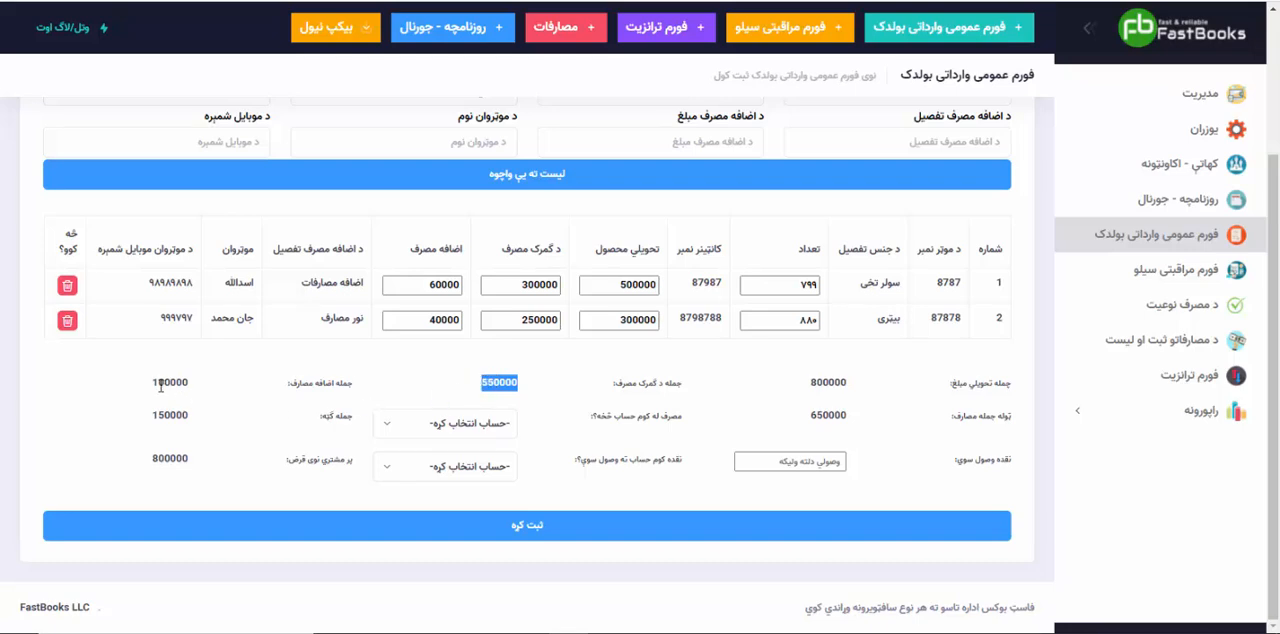
pyautogui.moveTo(150, 385); pyautogui.dragTo(192, 386)
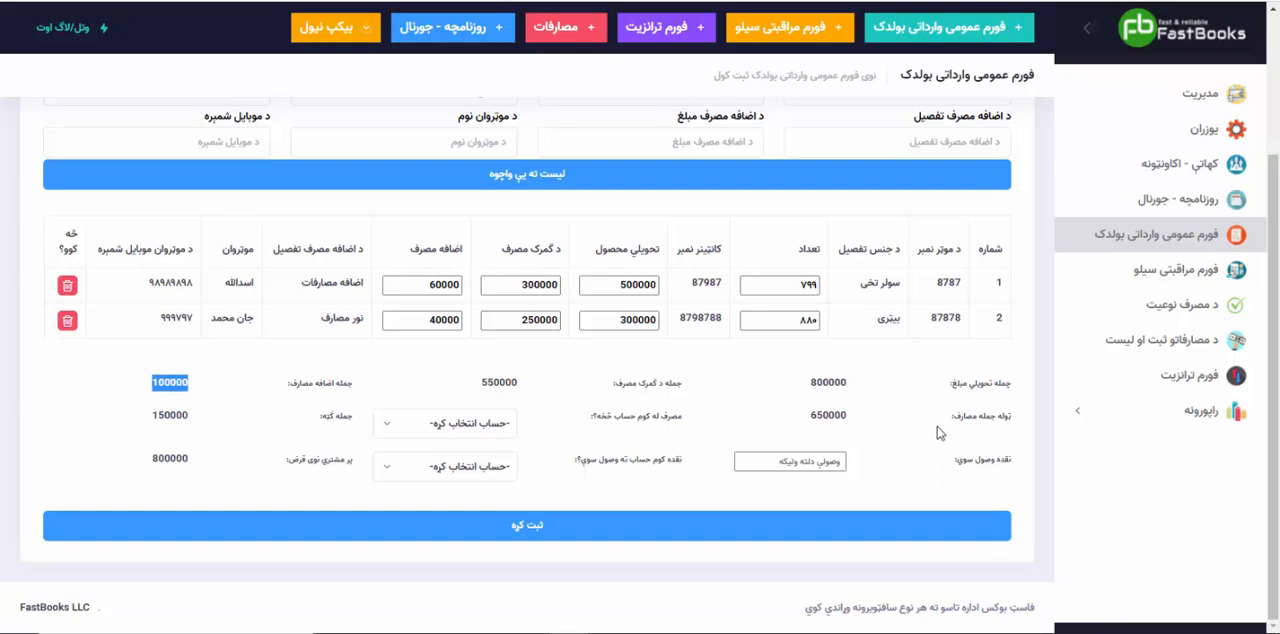
pyautogui.moveTo(856, 418); pyautogui.dragTo(810, 420)
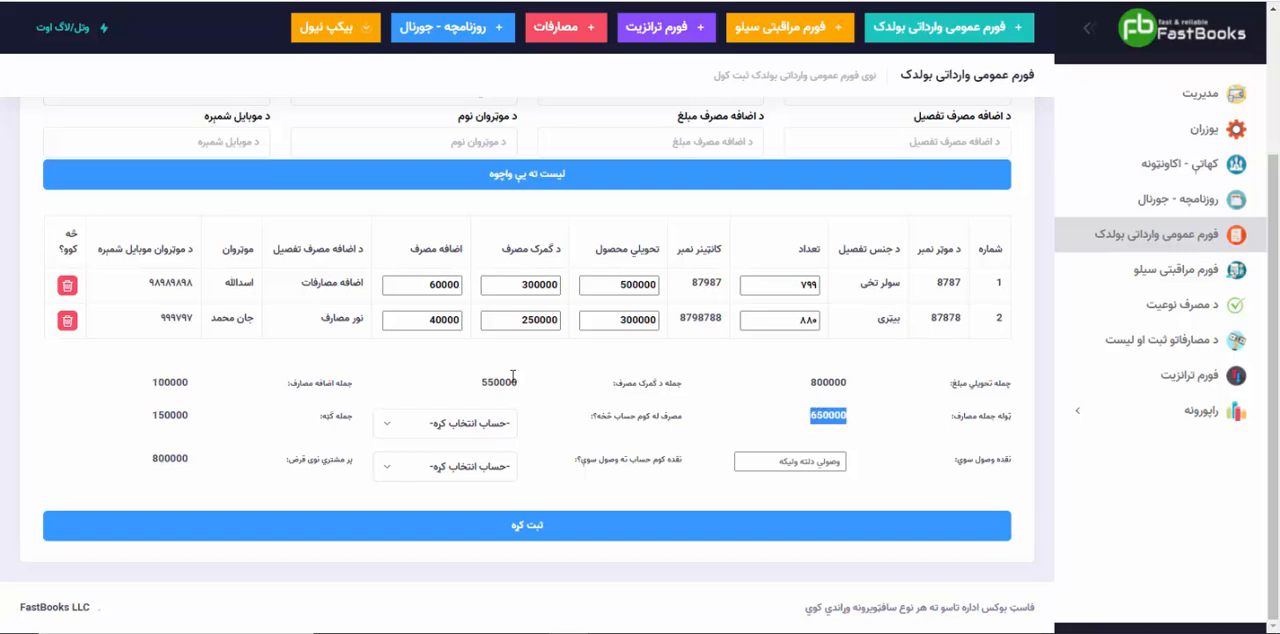
pyautogui.moveTo(528, 394); pyautogui.dragTo(477, 391)
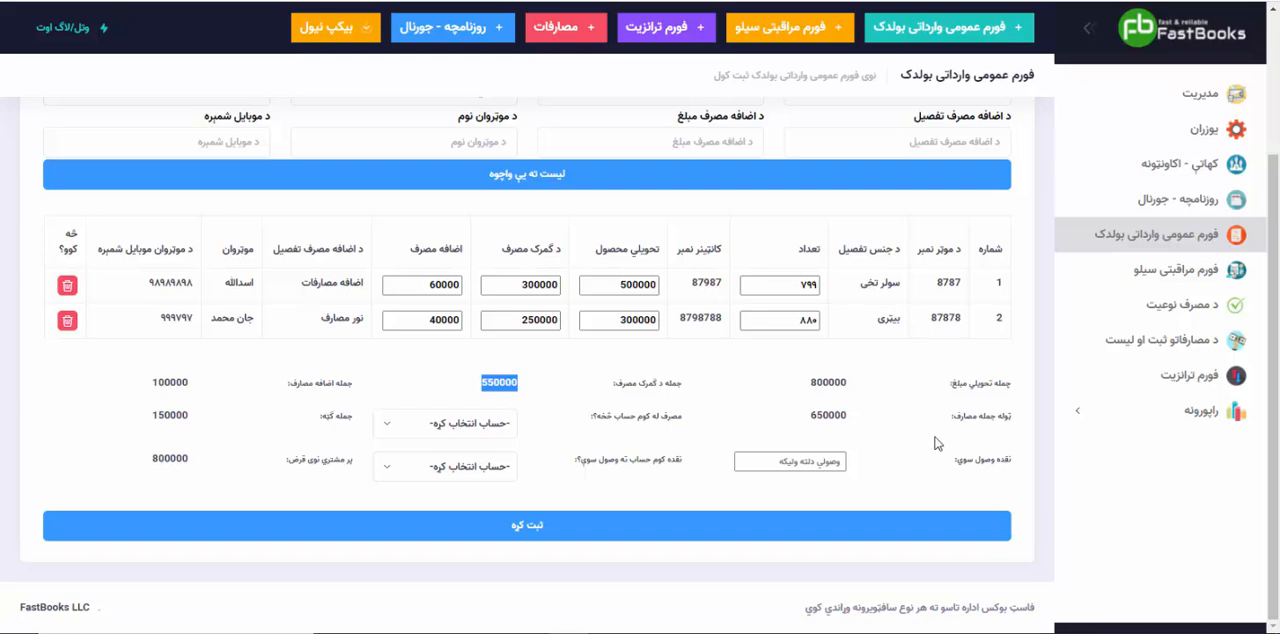
pyautogui.moveTo(948, 420); pyautogui.dragTo(1022, 413)
pyautogui.moveTo(851, 418); pyautogui.dragTo(812, 415)
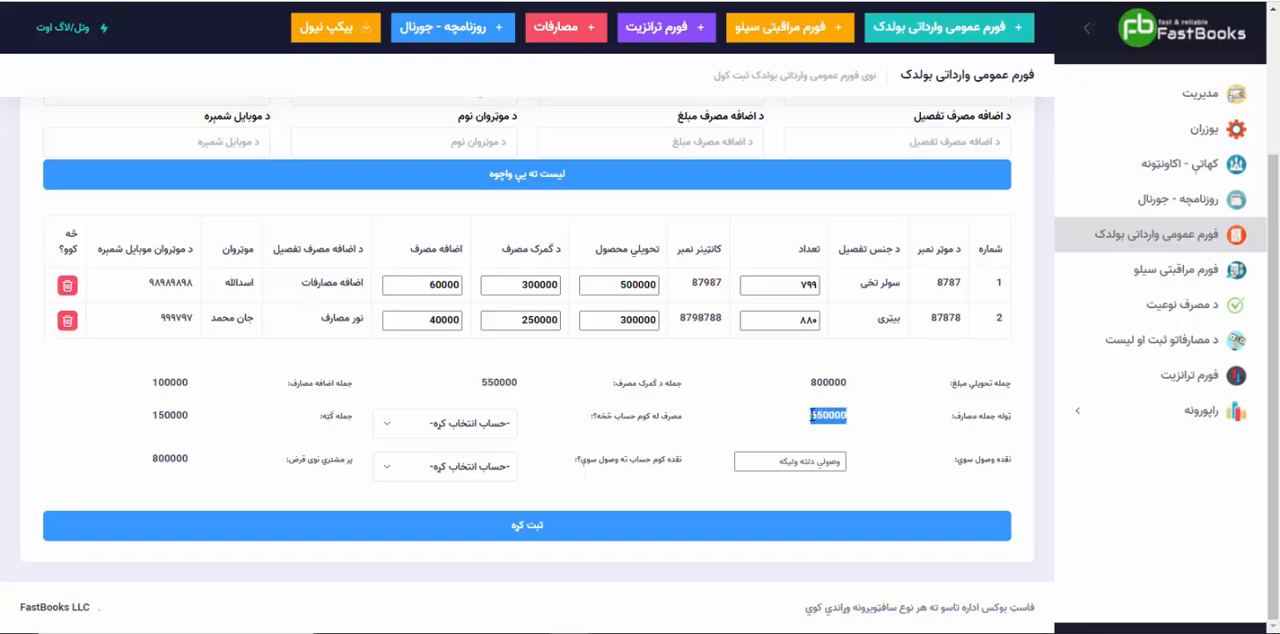
# Step: Set the account that pays the expenses ("مصرف له کوم حساب څخه؟") to the individual's personal account and check the "جمله ګټه" total
pyautogui.moveTo(688, 420); pyautogui.dragTo(588, 422)
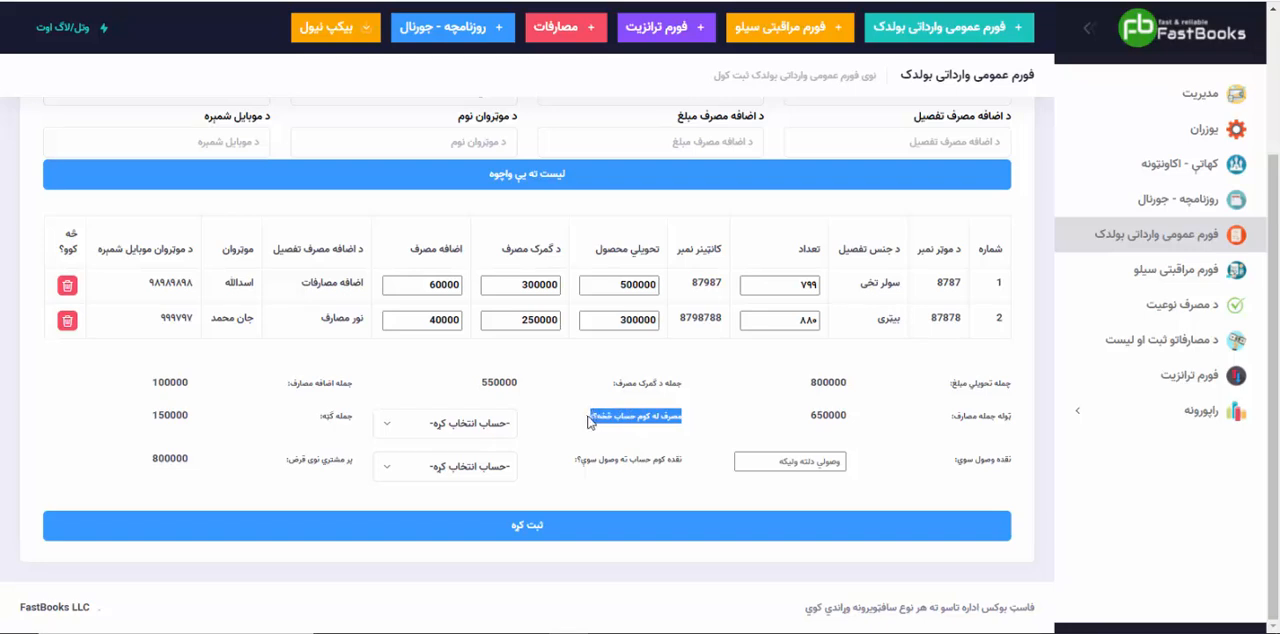
pyautogui.click(466, 428)
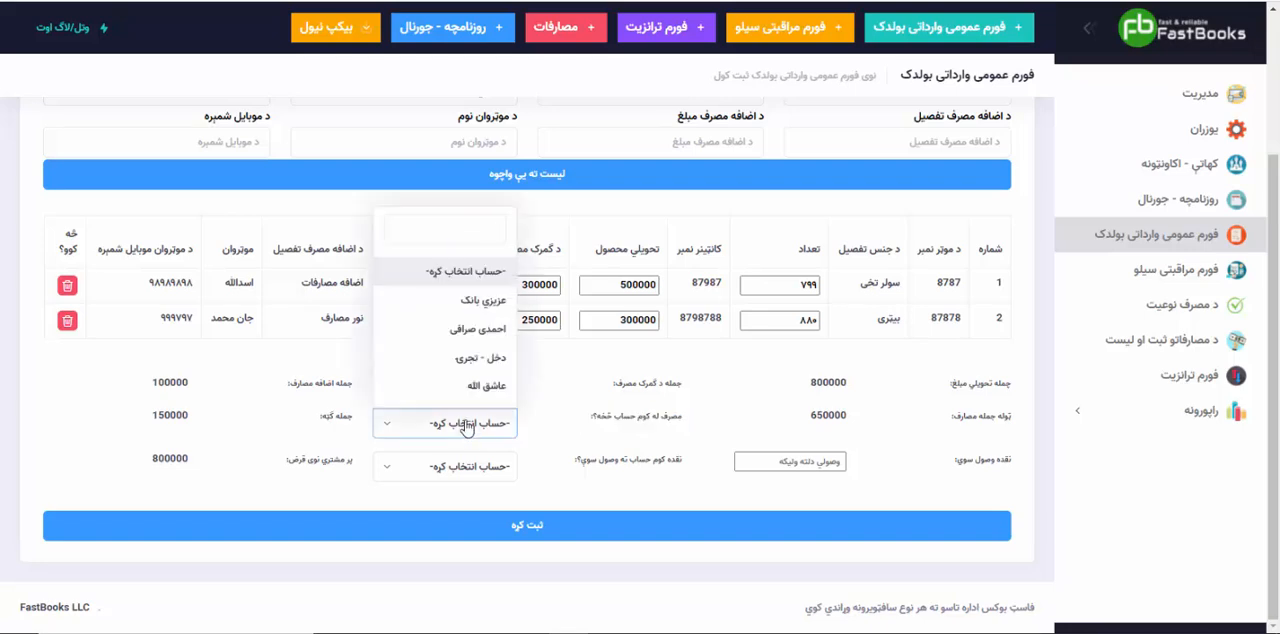
pyautogui.click(466, 391)
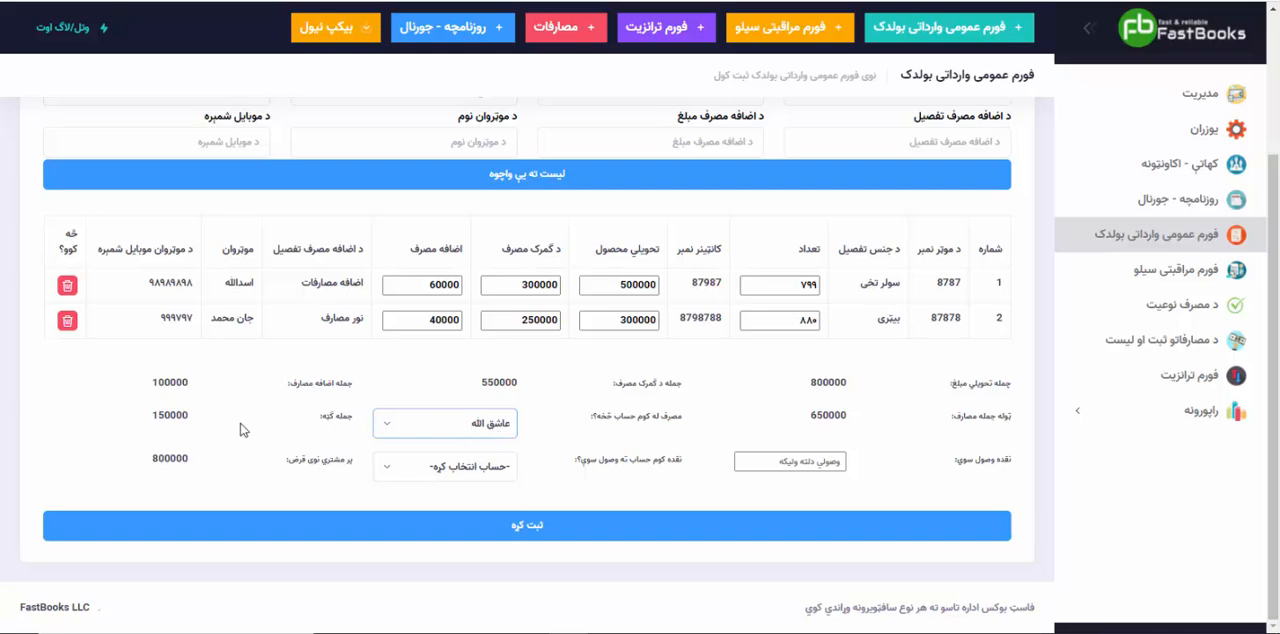
pyautogui.moveTo(138, 424); pyautogui.dragTo(204, 418)
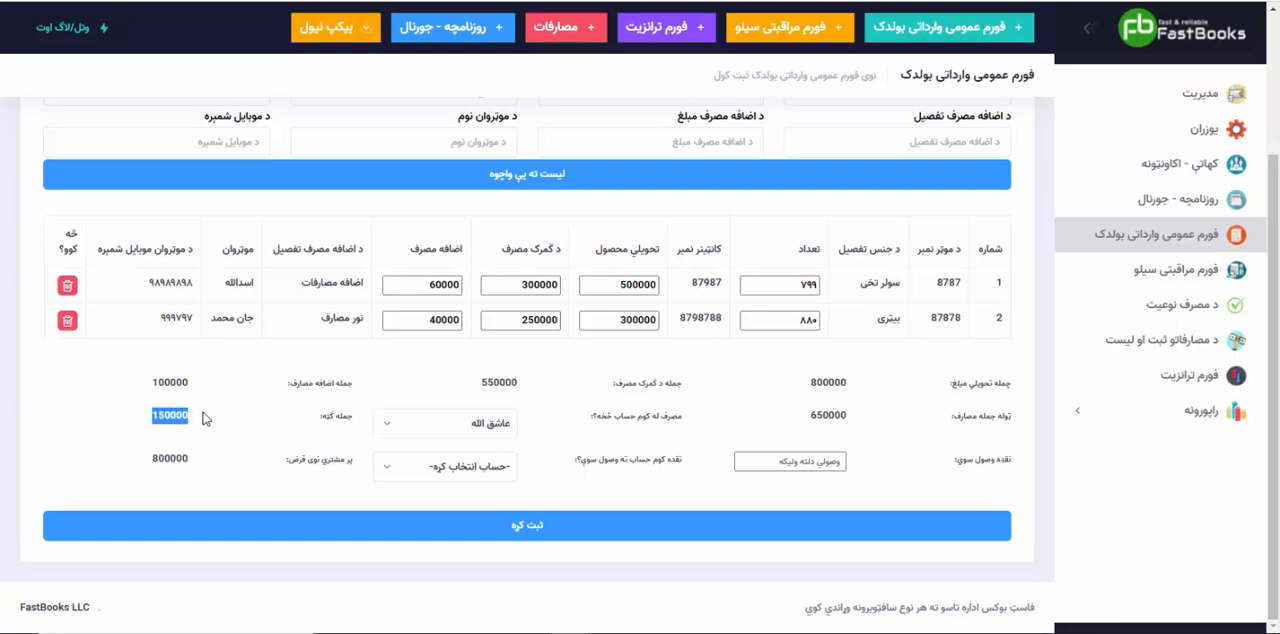
pyautogui.click(205, 418)
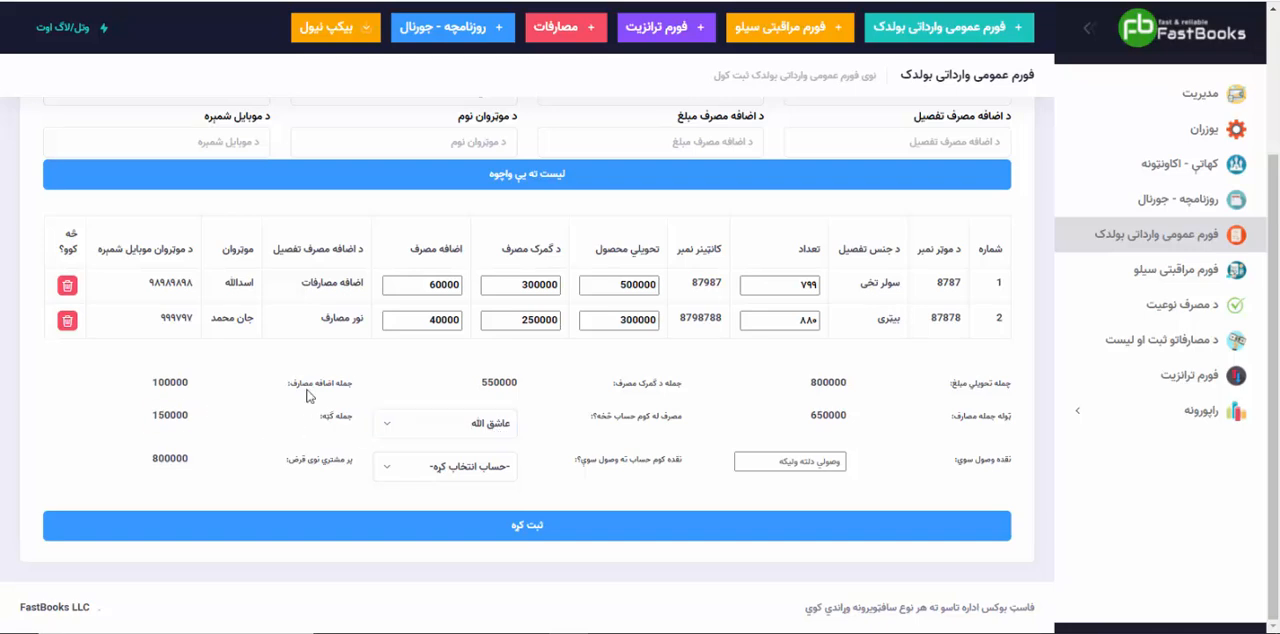
# Step: Enter 300000 as the cash received ("نقده وصول سوي")
pyautogui.click(808, 463)
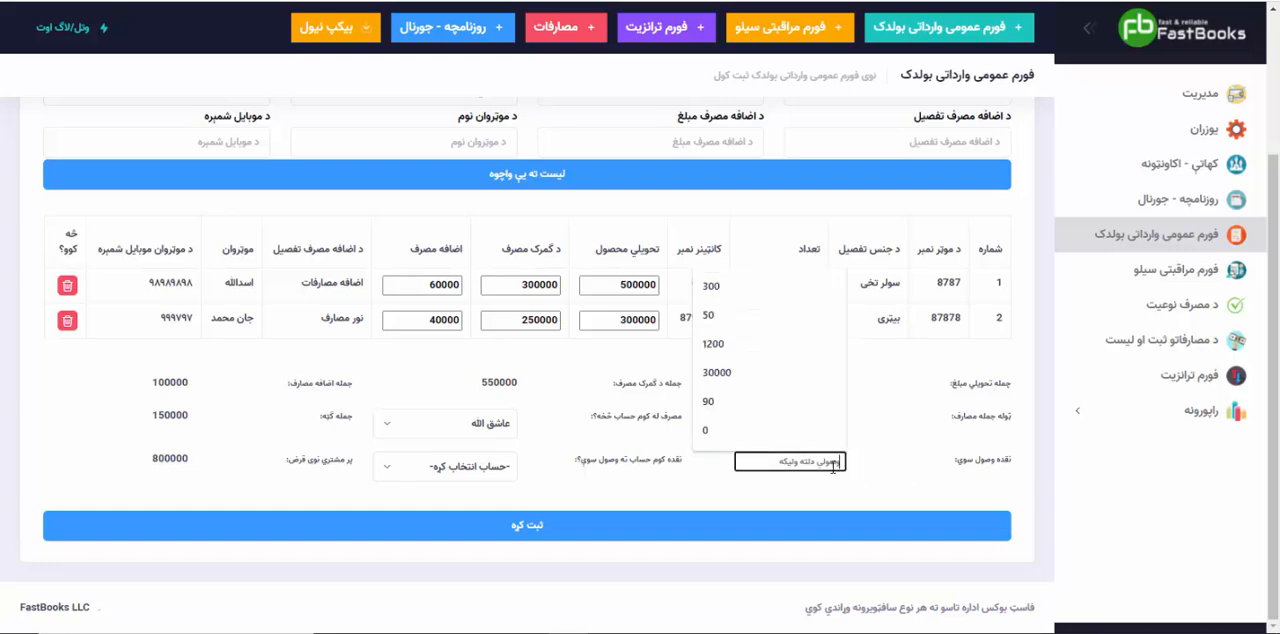
pyautogui.click(950, 440)
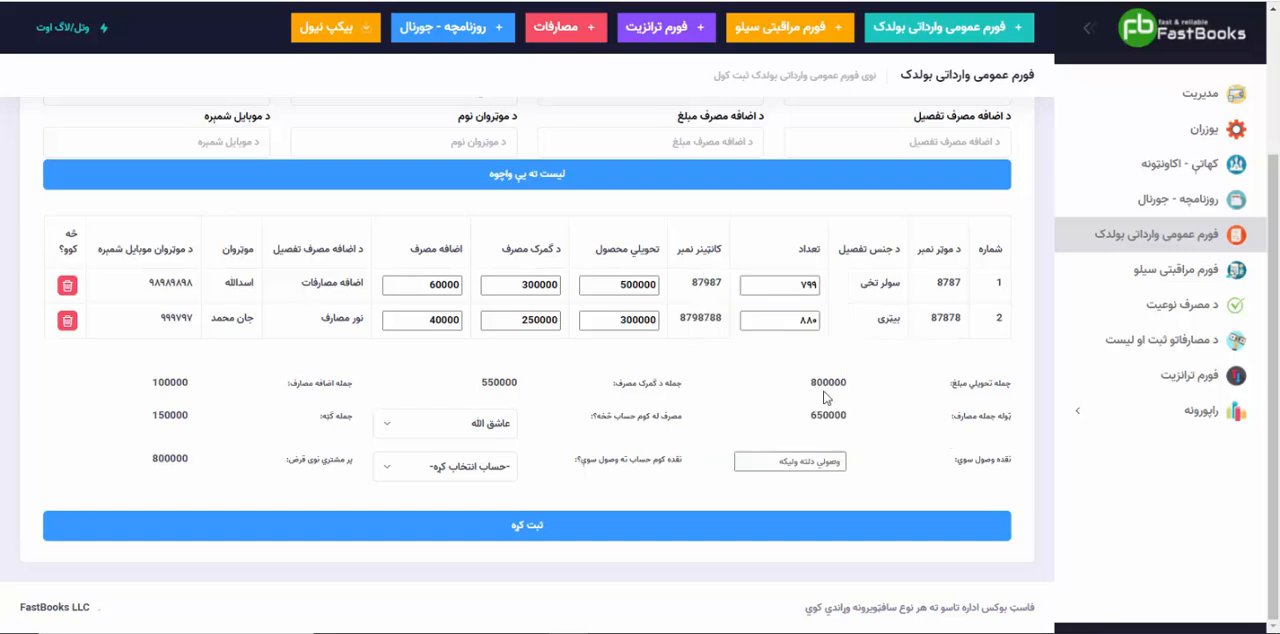
pyautogui.click(790, 463)
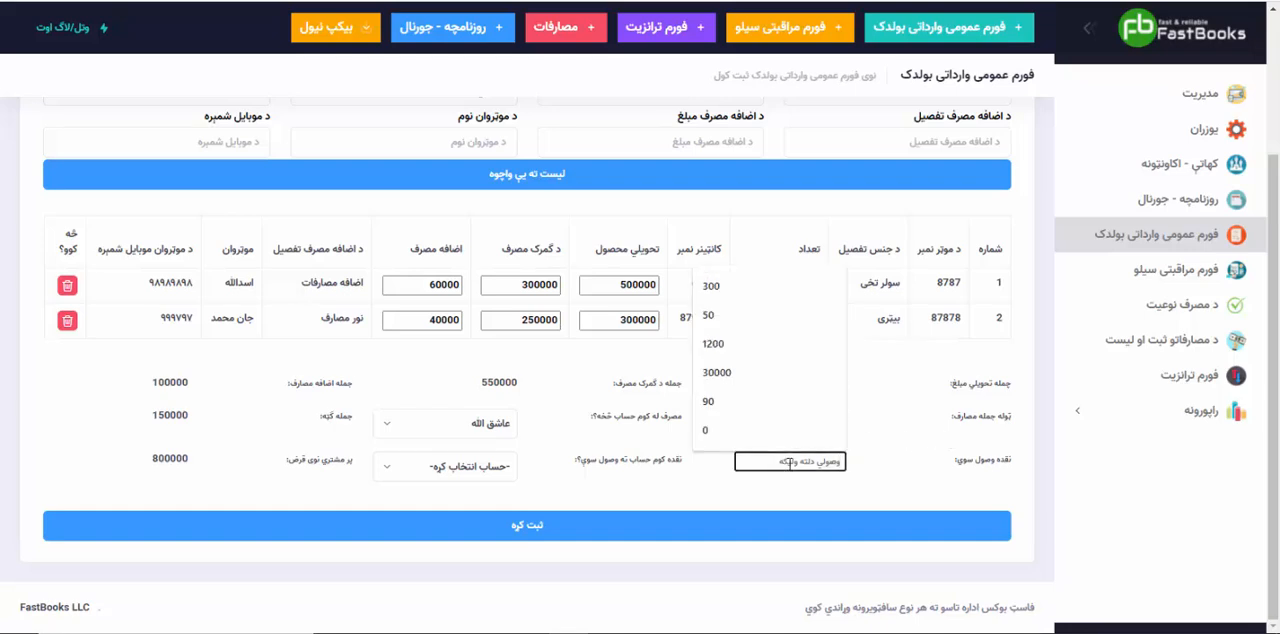
pyautogui.write('300000')
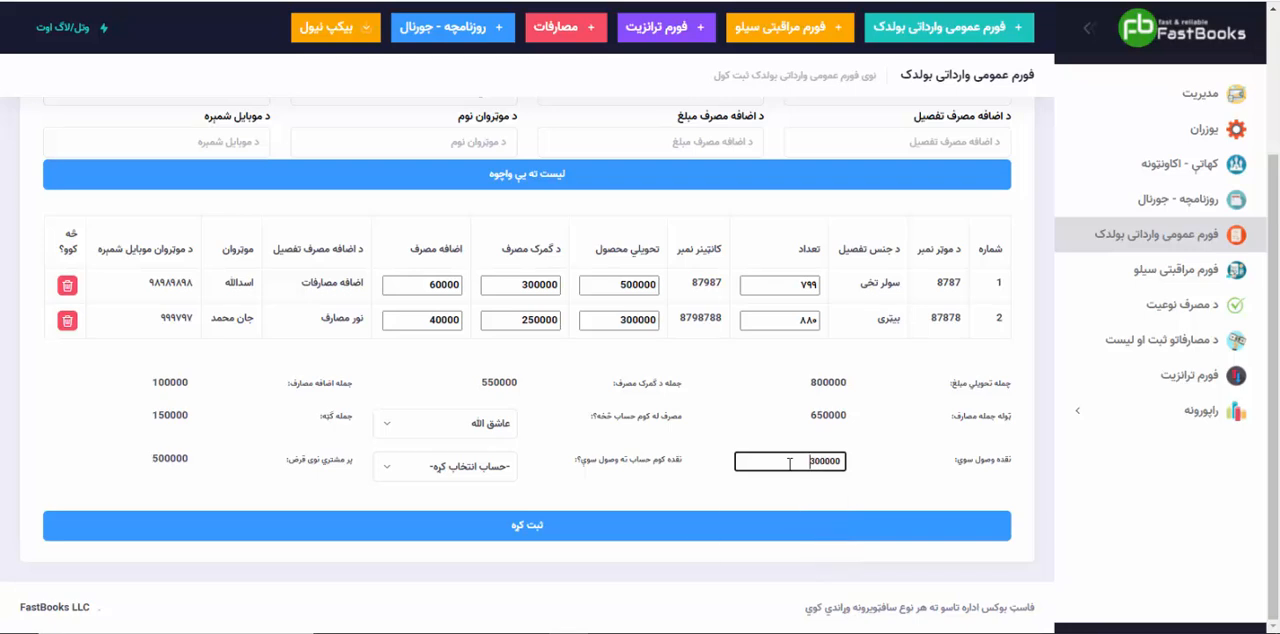
pyautogui.moveTo(825, 461); pyautogui.dragTo(792, 463)
pyautogui.click(681, 476)
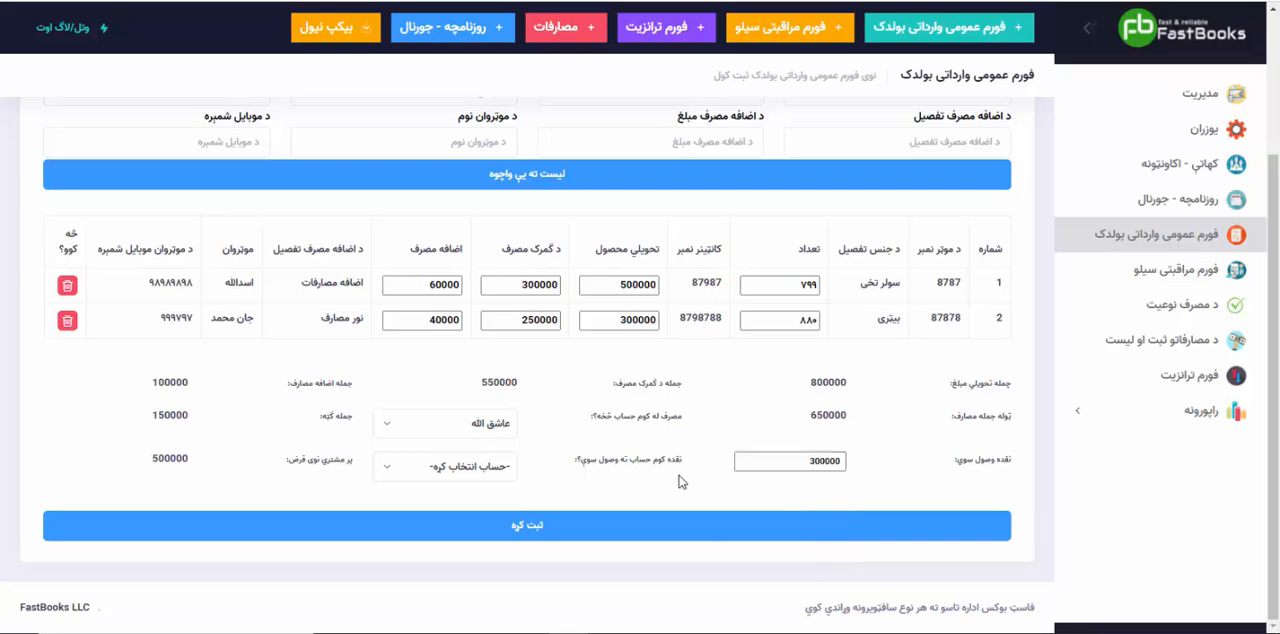
# Step: Choose "احمدی صرافی" as the account receiving the cash and save the import form
pyautogui.click(486, 470)
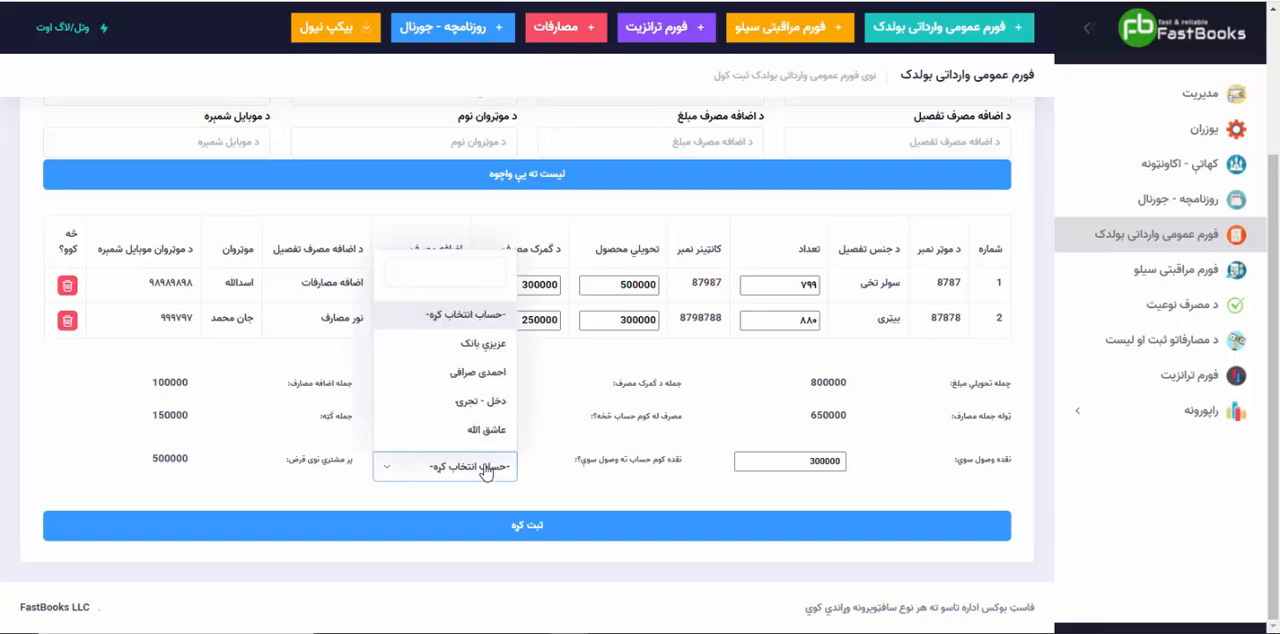
pyautogui.click(485, 431)
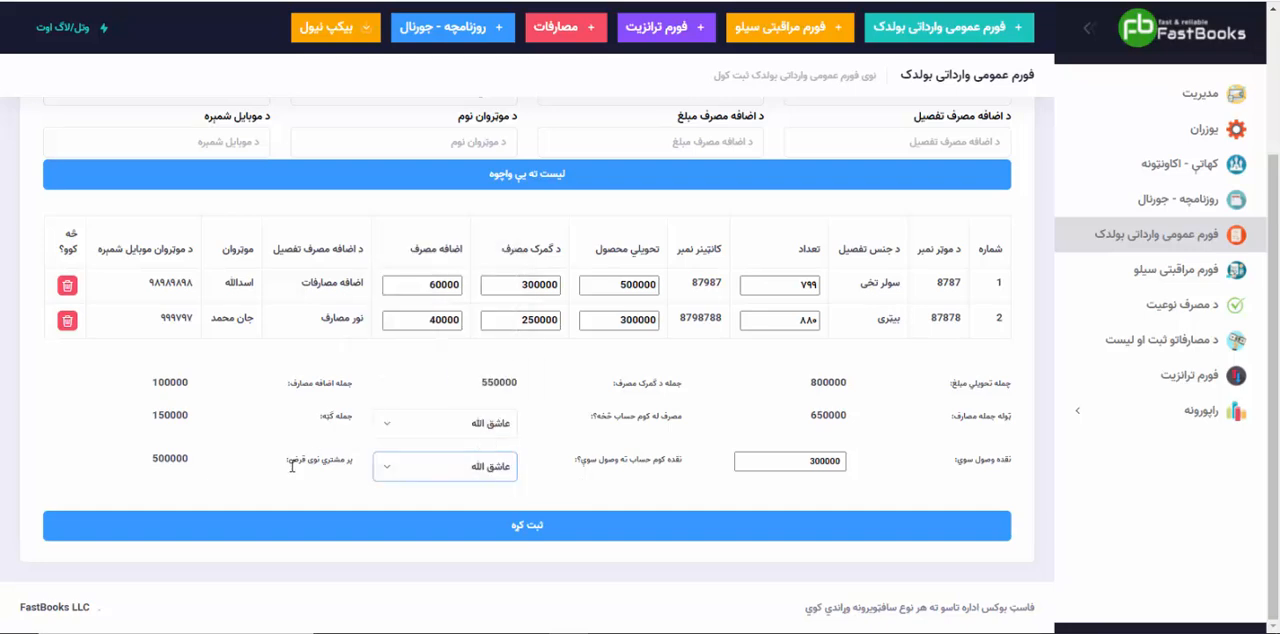
pyautogui.click(460, 468)
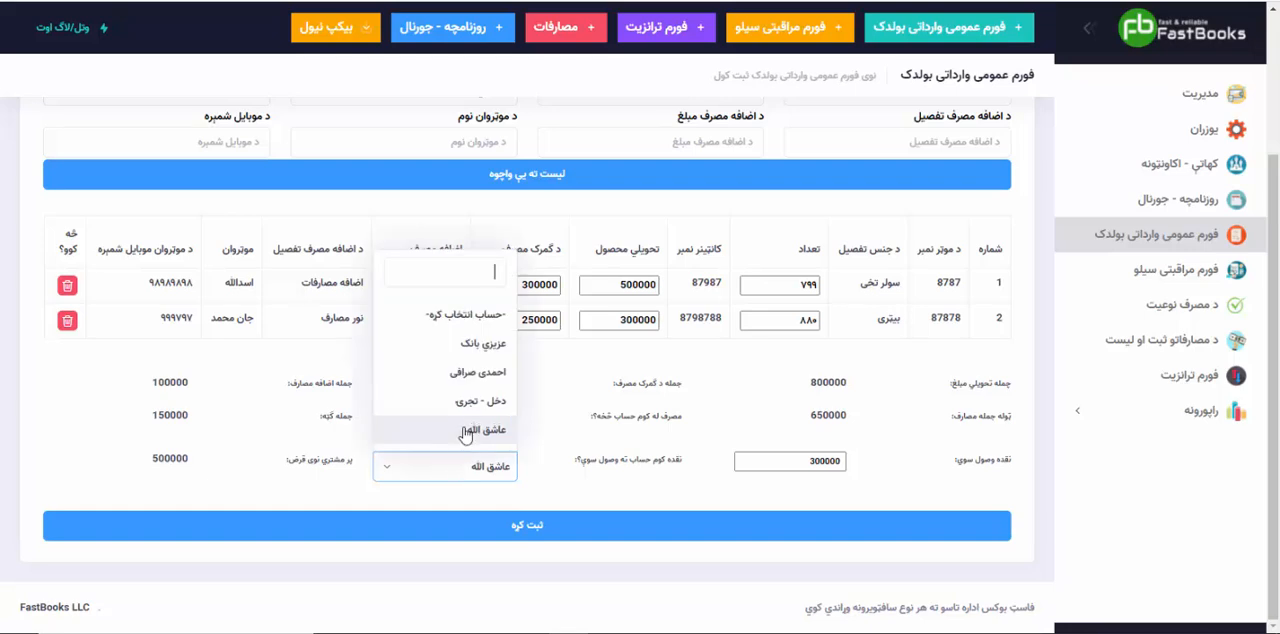
pyautogui.click(458, 374)
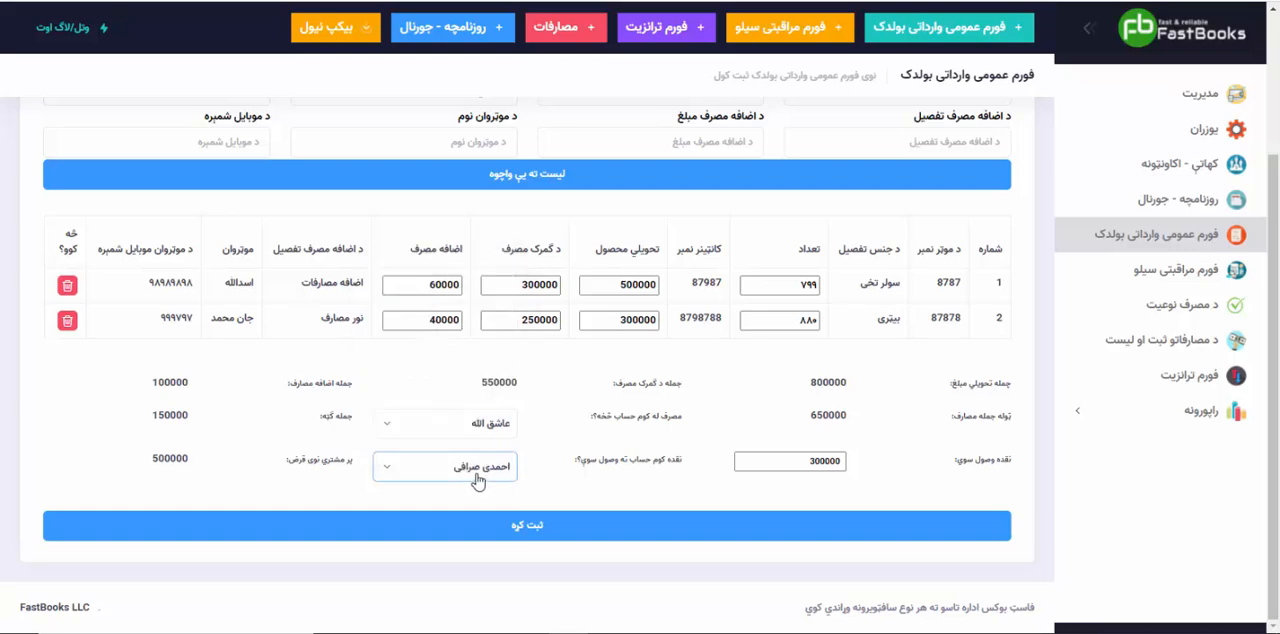
pyautogui.doubleClick(167, 458)
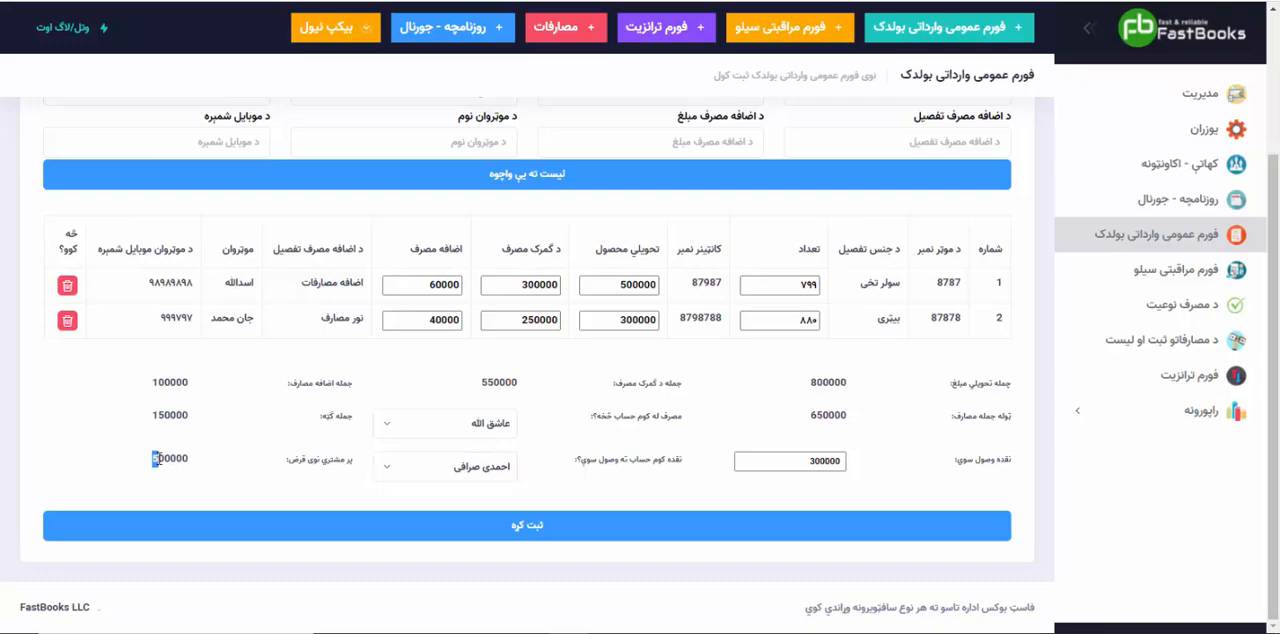
pyautogui.click(430, 528)
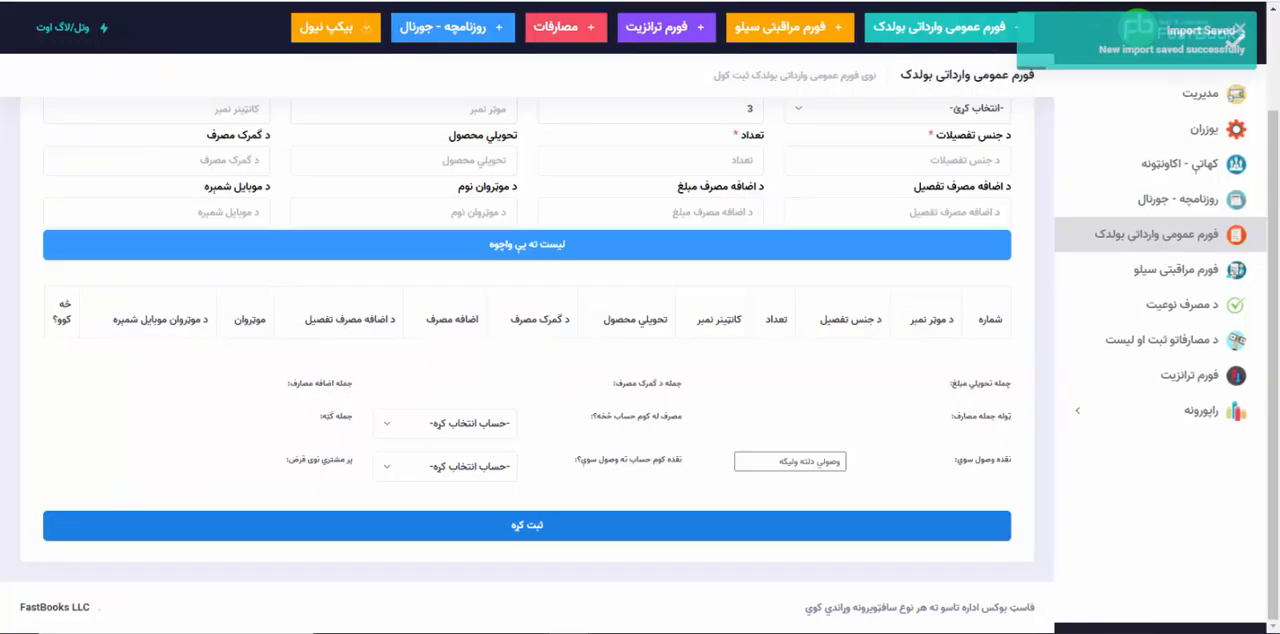
# Step: Generate the general accounts ledger report ("عامه حسابونو کتاب") for the personal account that paid the import expenses
pyautogui.click(1195, 410)
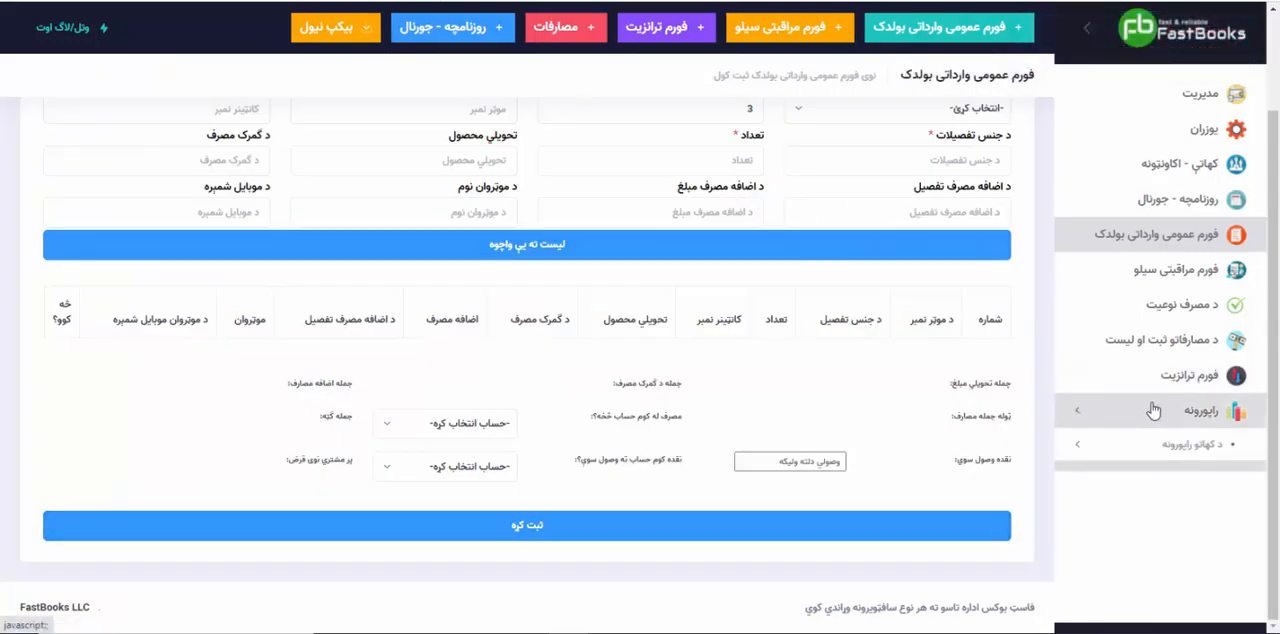
pyautogui.click(1195, 444)
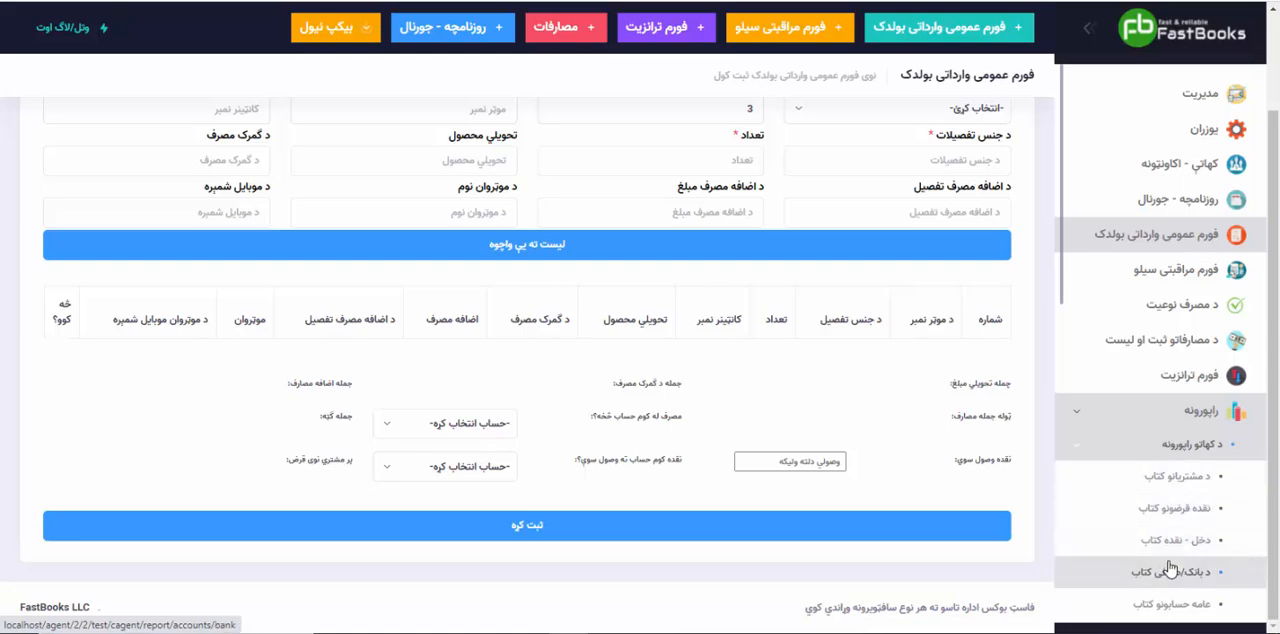
pyautogui.click(1180, 603)
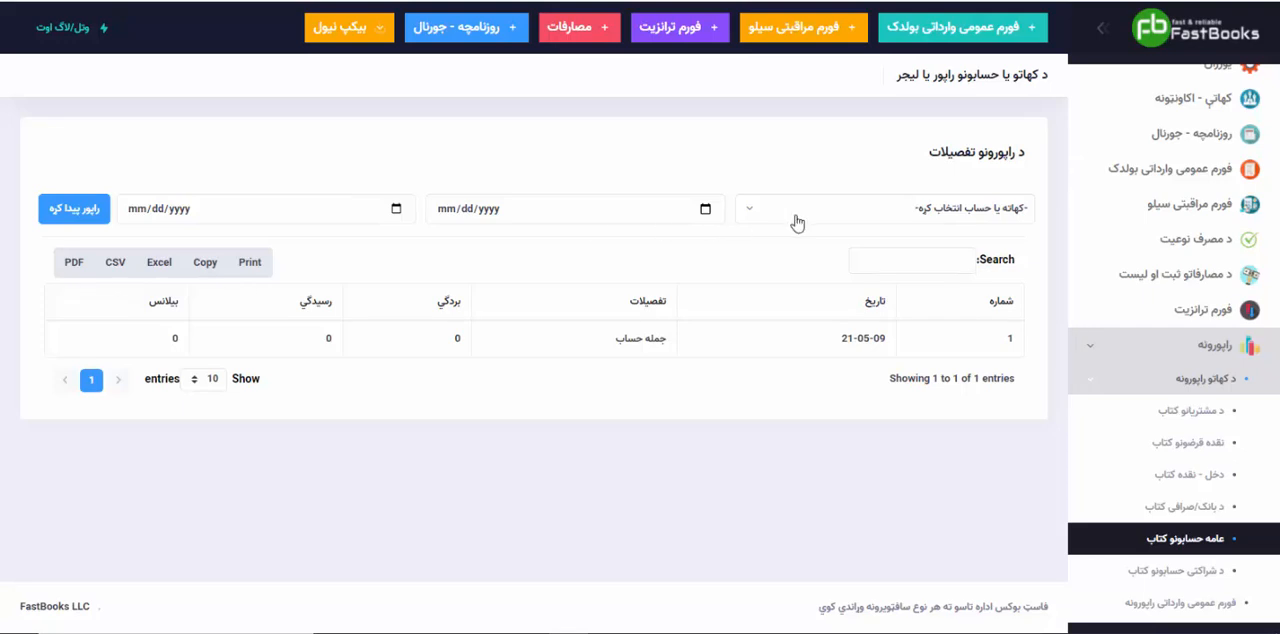
pyautogui.click(796, 214)
pyautogui.click(872, 318)
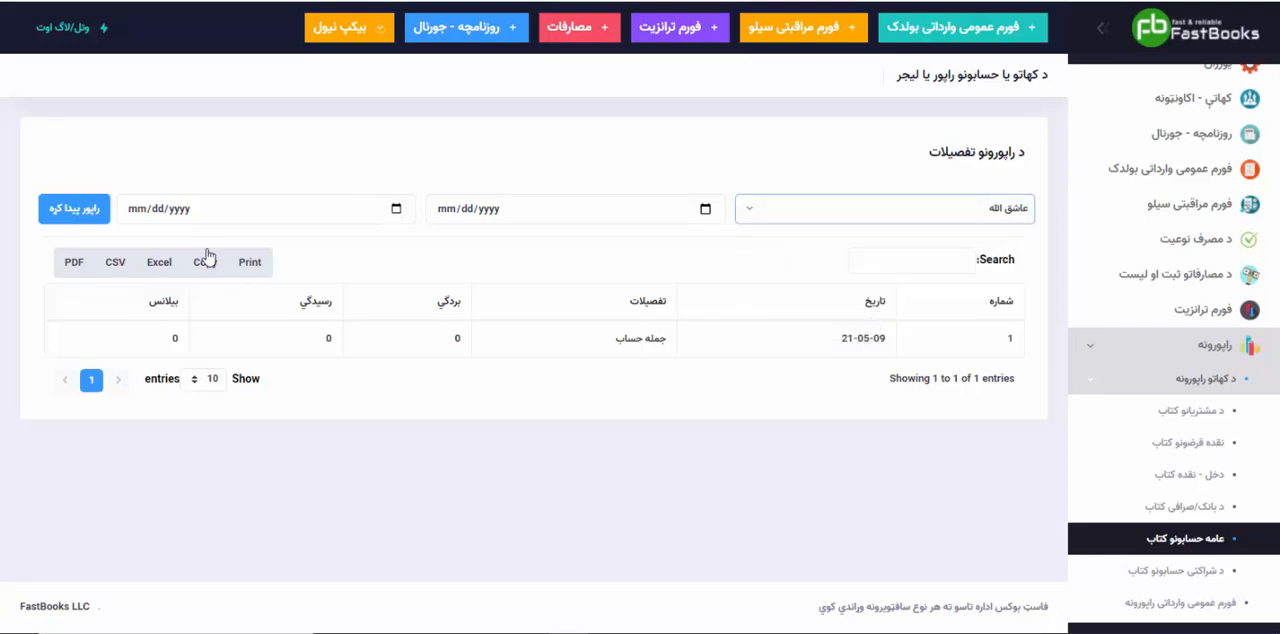
pyautogui.click(75, 208)
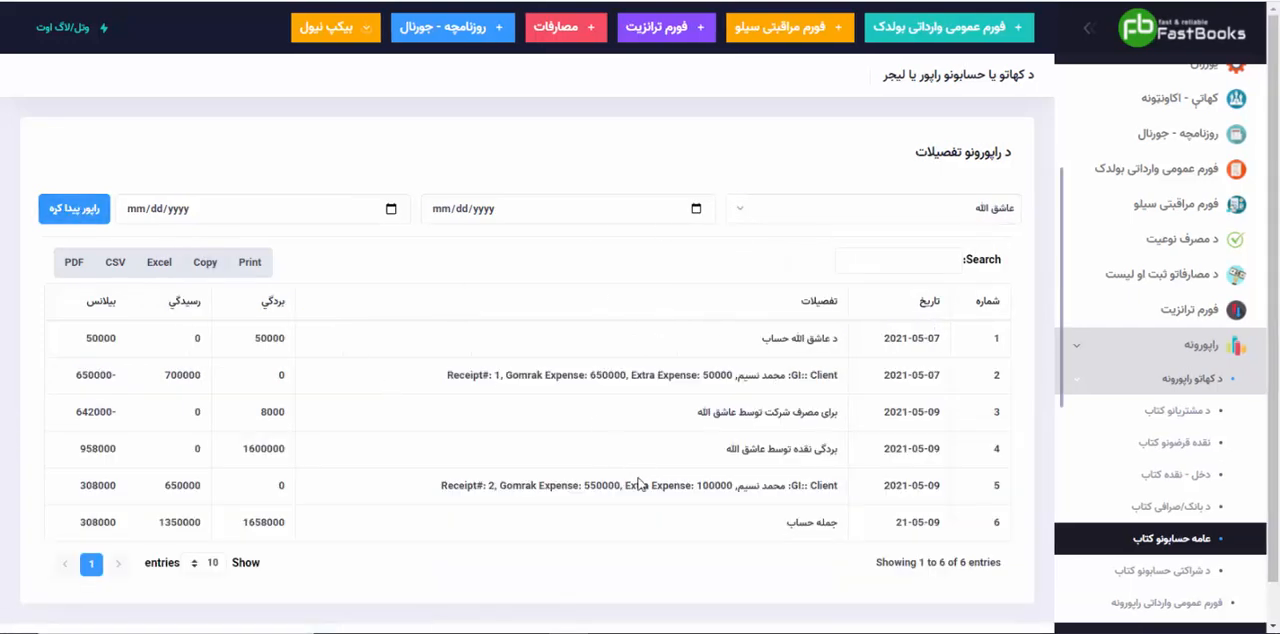
# Step: Examine the account's ledger for the balances before and after the cash debit entry that precedes receipt 2
pyautogui.scroll(-1, 641, 484)
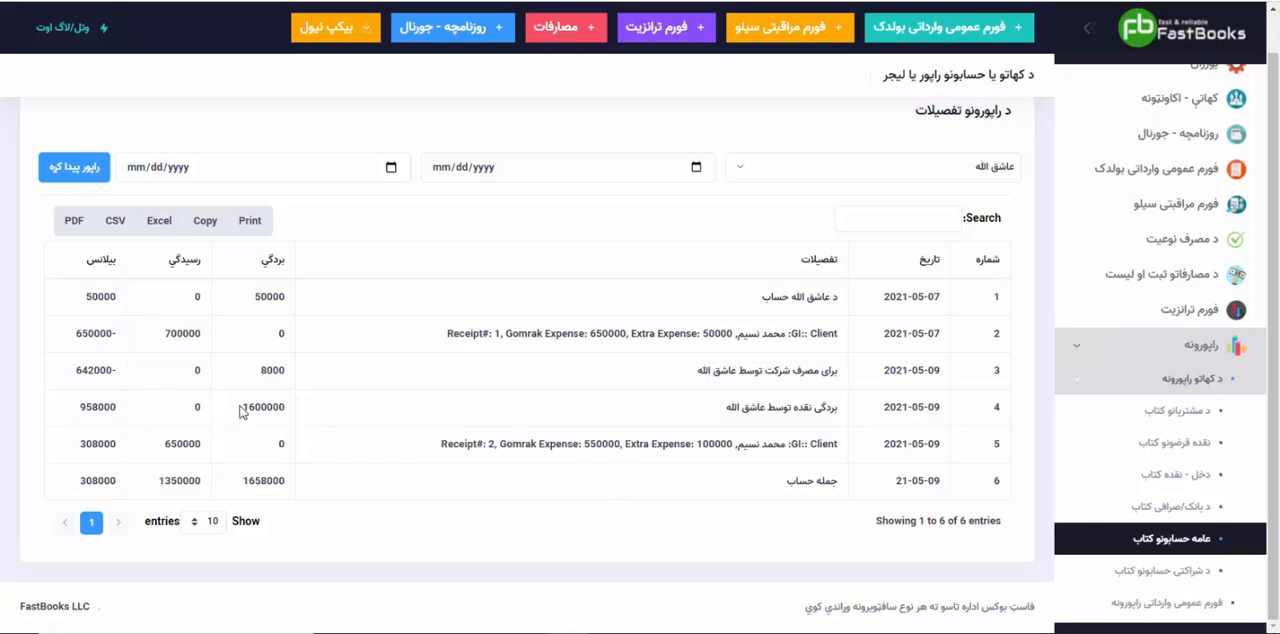
pyautogui.doubleClick(87, 370)
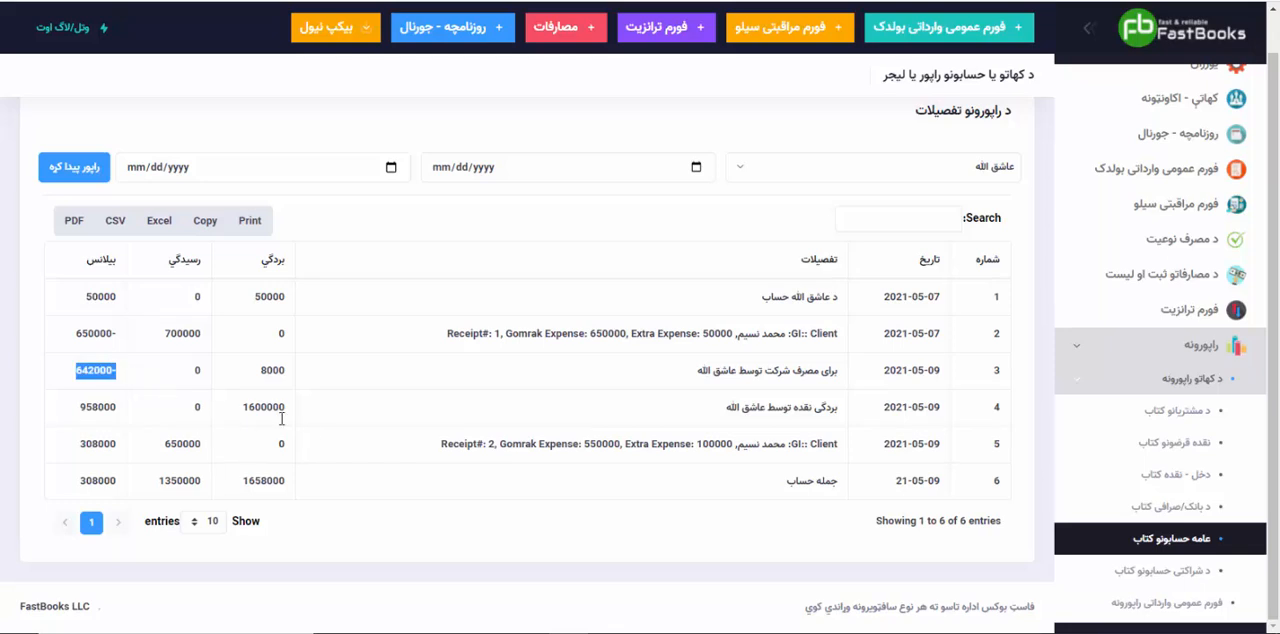
pyautogui.moveTo(244, 407); pyautogui.dragTo(294, 411)
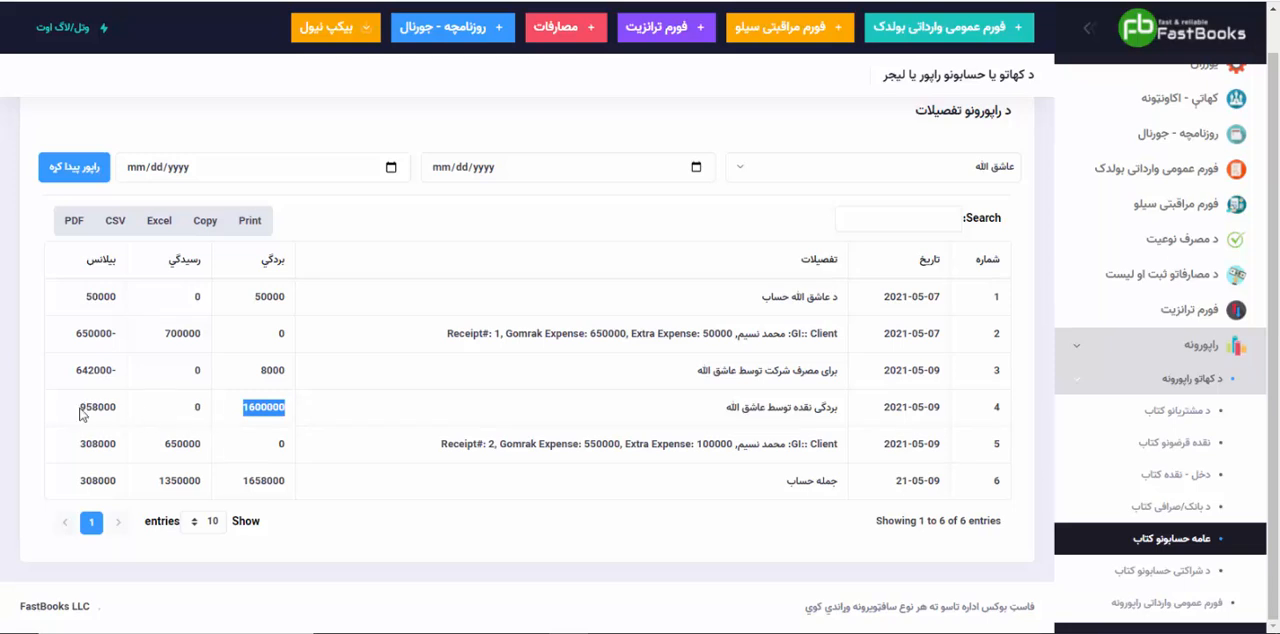
pyautogui.moveTo(82, 412); pyautogui.dragTo(122, 408)
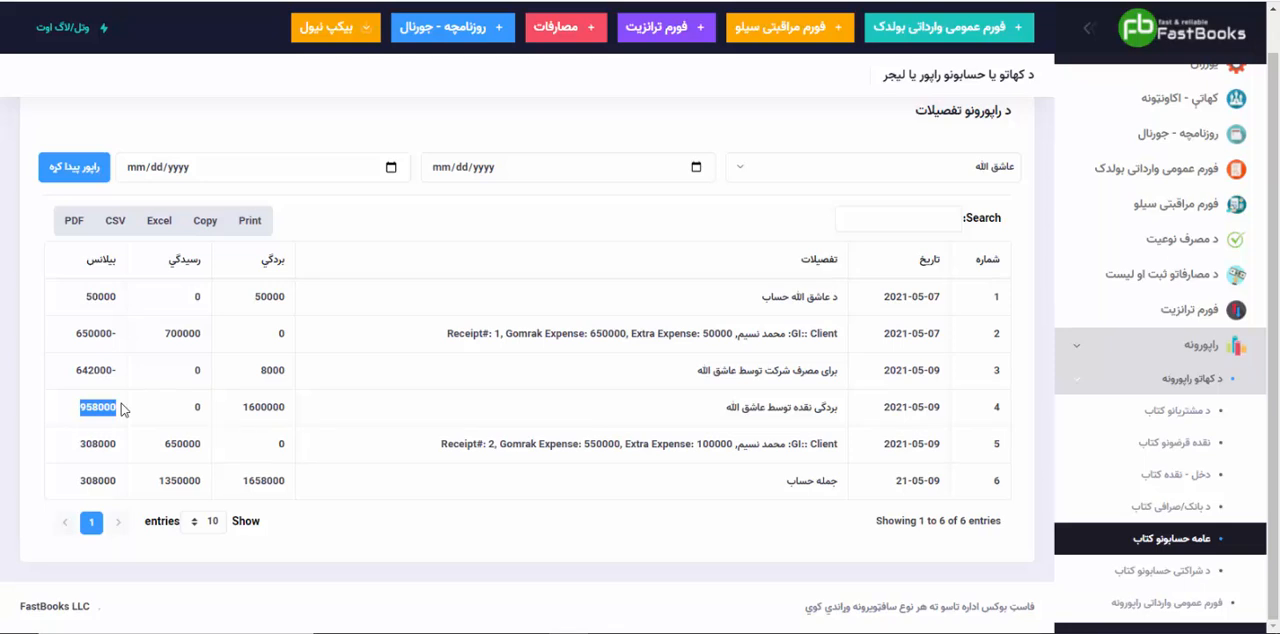
# Step: Examine the receipt 2 entry for its customs and extra expenses, the credited amount, and the balances before and after it
pyautogui.moveTo(438, 446); pyautogui.dragTo(835, 444)
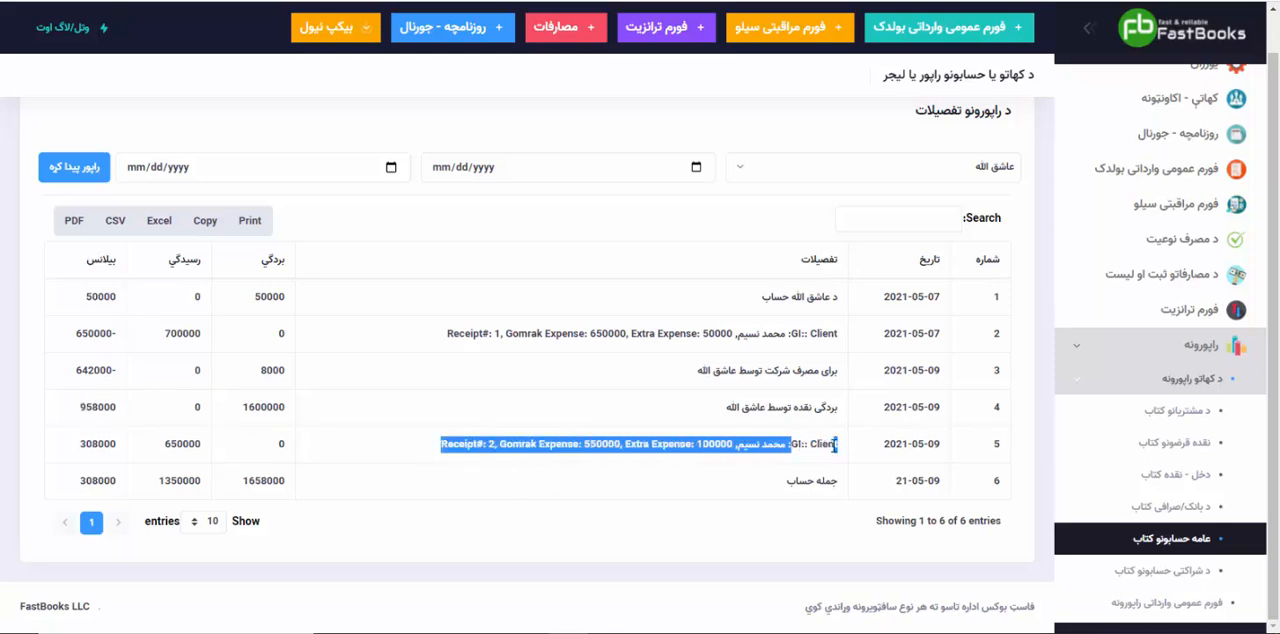
pyautogui.click(507, 501)
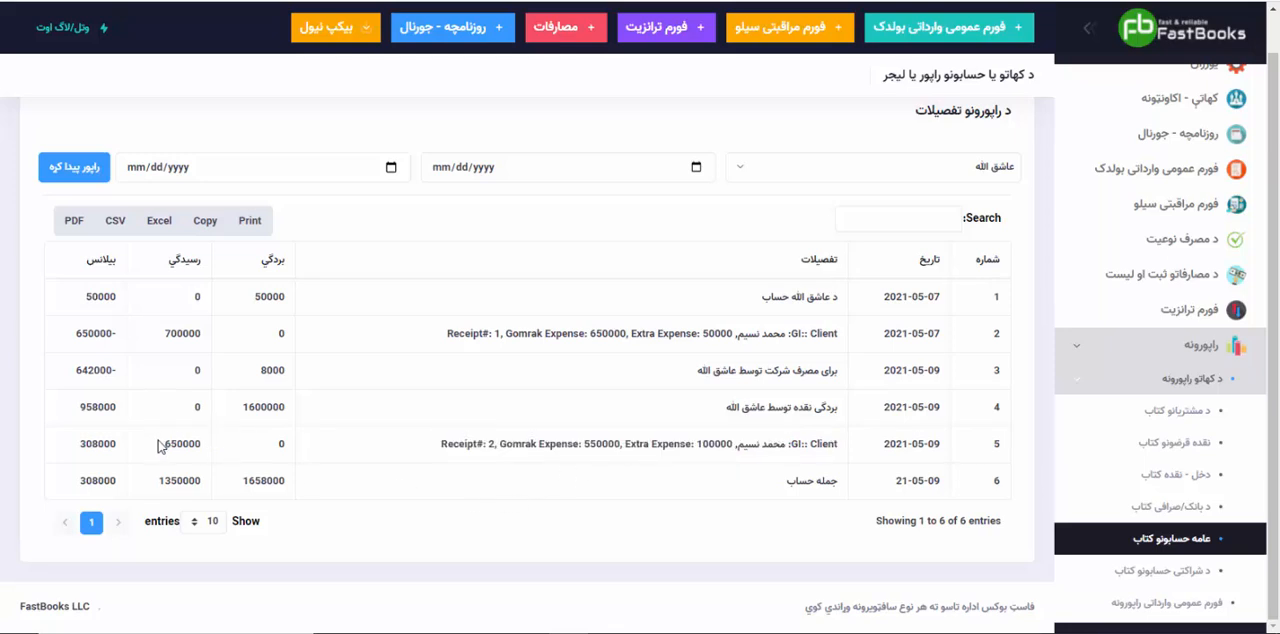
pyautogui.moveTo(164, 443); pyautogui.dragTo(196, 441)
pyautogui.click(438, 446)
pyautogui.moveTo(584, 447); pyautogui.dragTo(783, 445)
pyautogui.click(742, 445)
pyautogui.click(780, 444)
pyautogui.click(390, 457)
pyautogui.moveTo(165, 444); pyautogui.dragTo(203, 446)
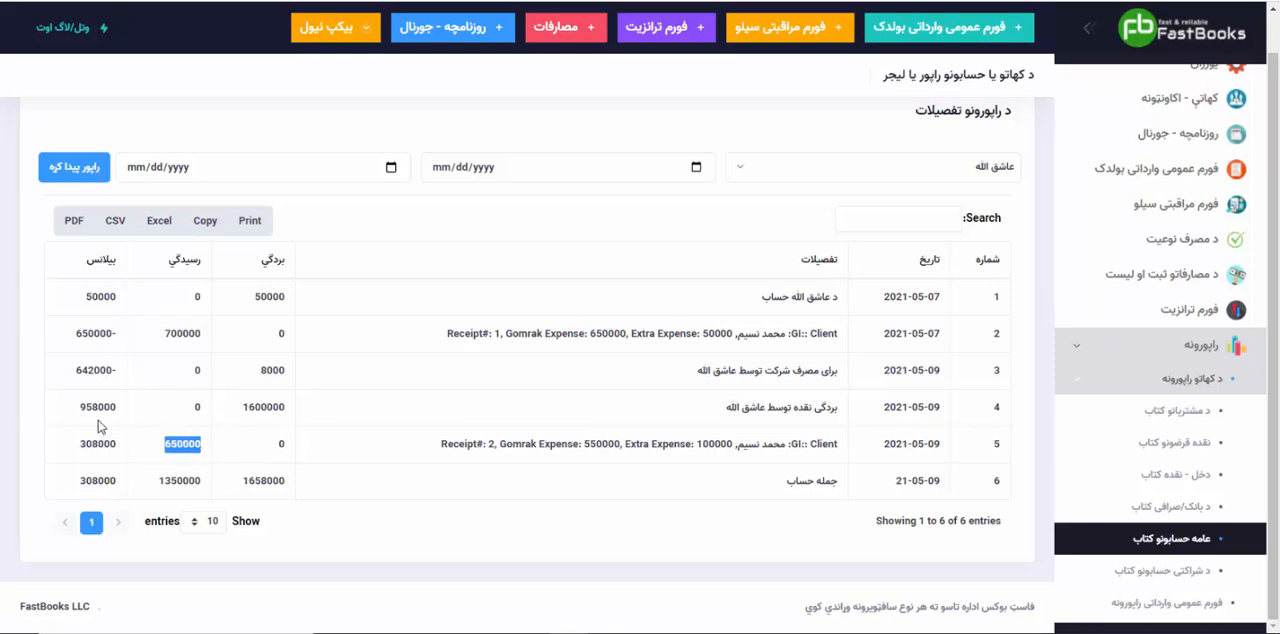
pyautogui.moveTo(80, 410); pyautogui.dragTo(113, 401)
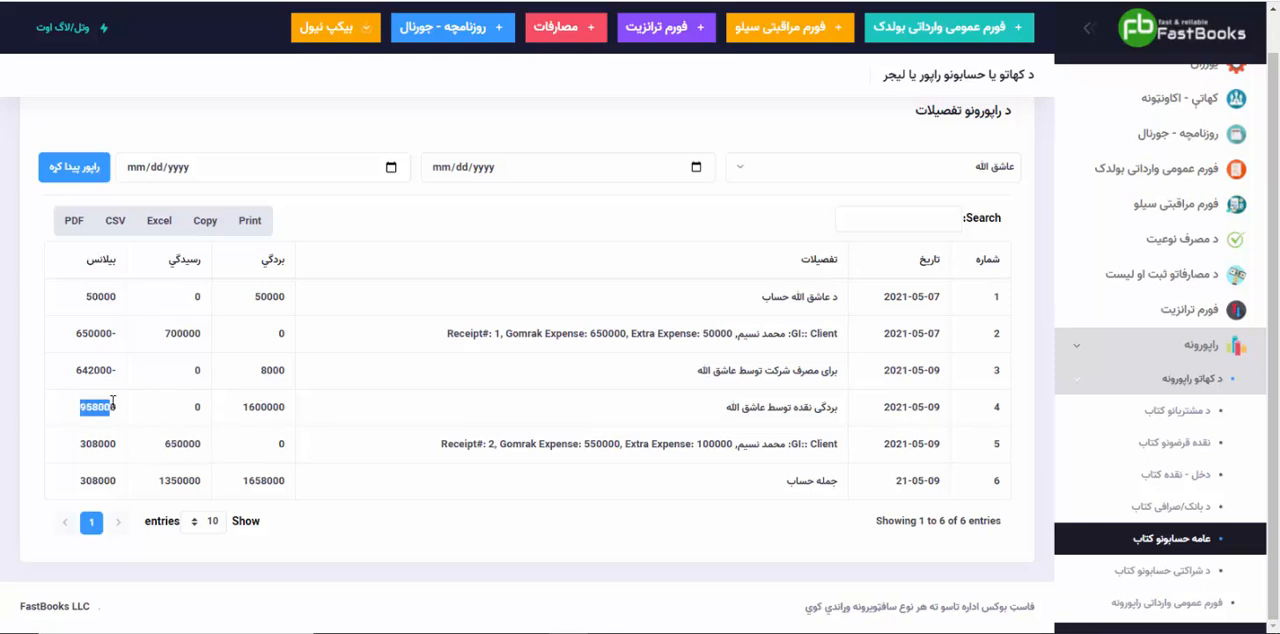
pyautogui.moveTo(76, 449); pyautogui.dragTo(121, 447)
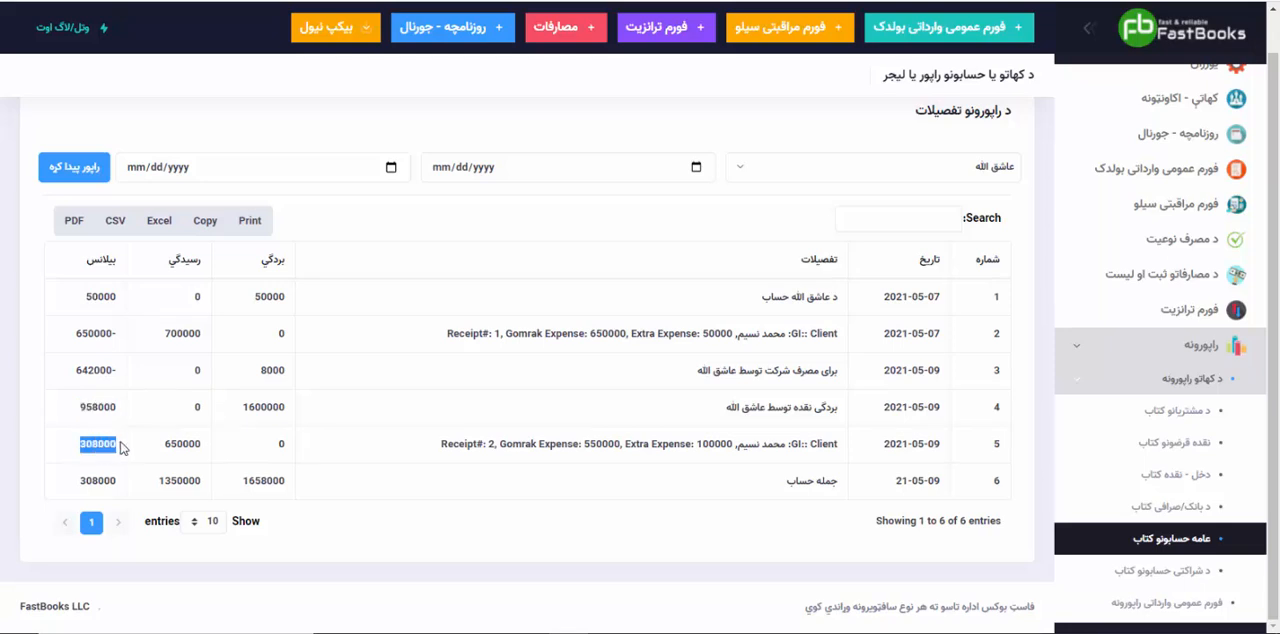
pyautogui.click(113, 480)
# Step: Generate the bank/exchange ledger report ("د بانک/صرافی کتاب") for the "احمدی صرافی" account
pyautogui.click(1170, 509)
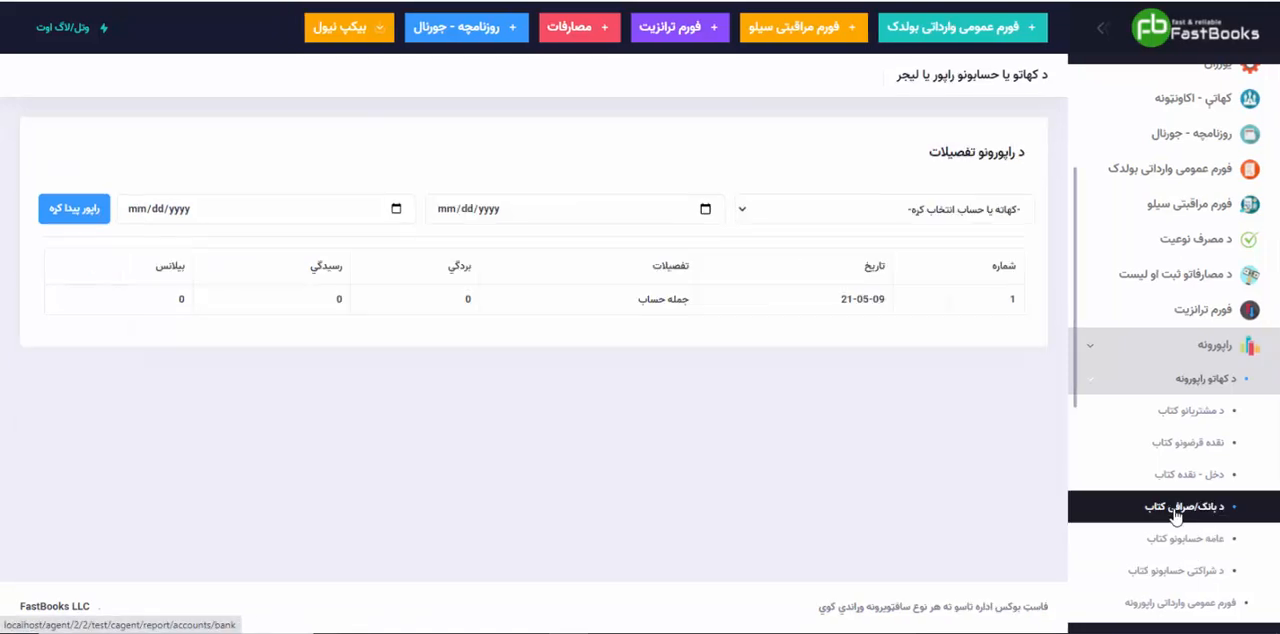
pyautogui.click(890, 210)
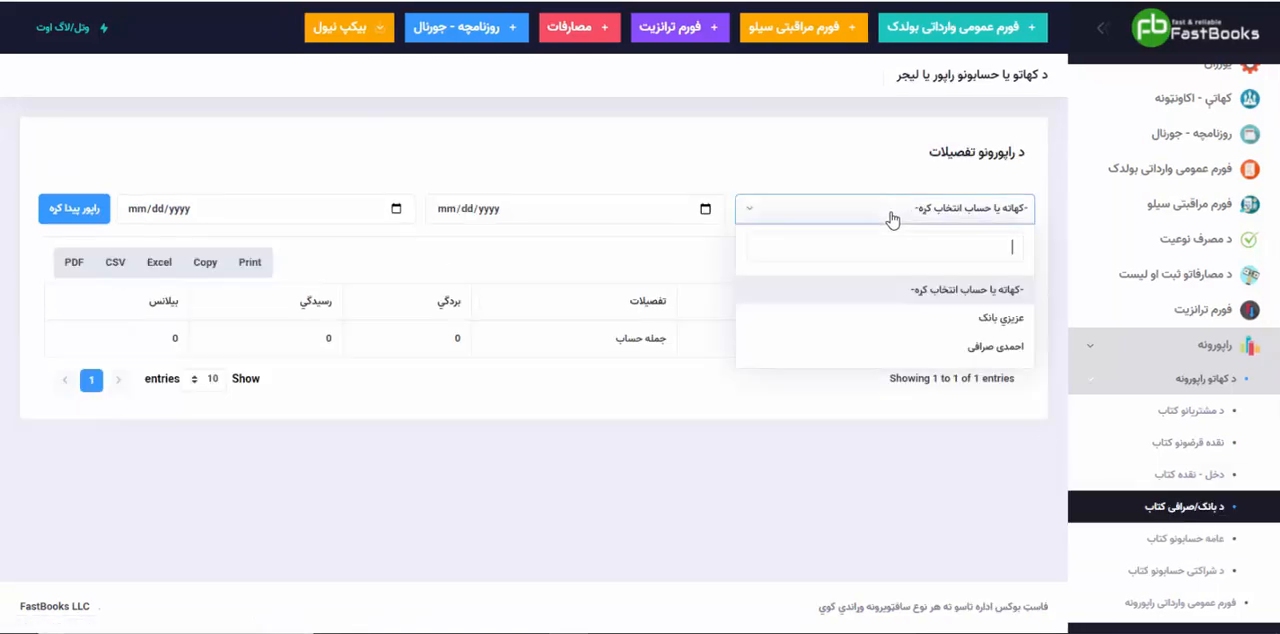
pyautogui.click(954, 347)
pyautogui.click(95, 211)
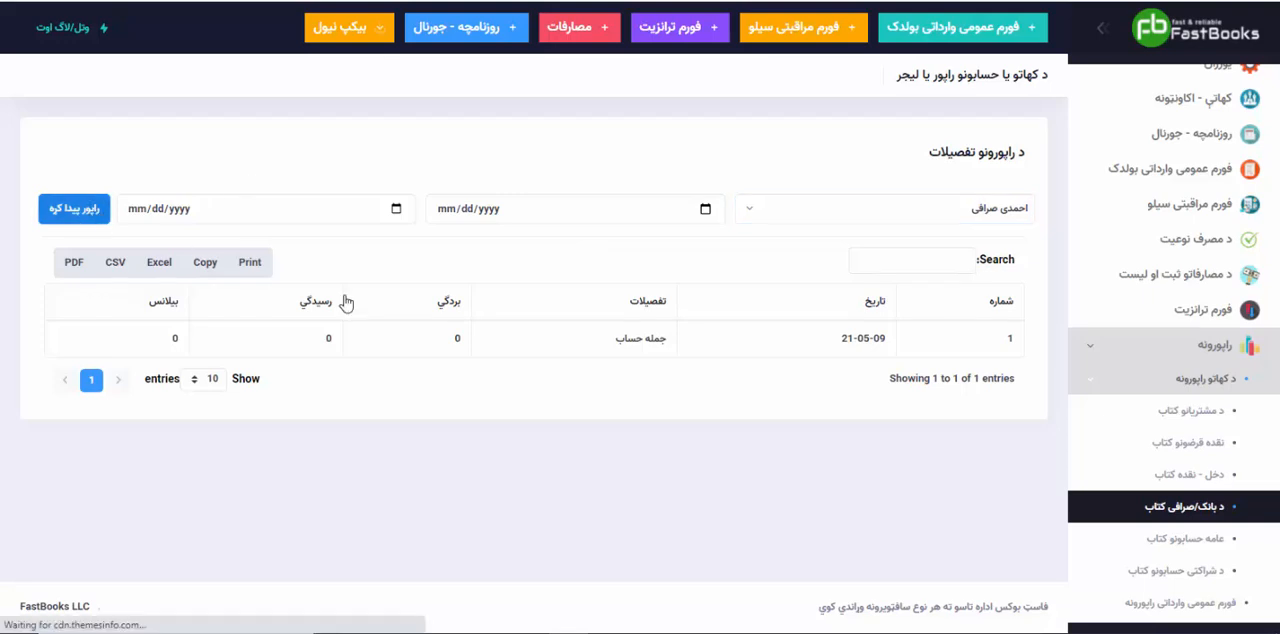
# Step: Examine the exchange ledger's receipt 2 entry for the goods amount, pending amount, cash debit, and balances before and after it
pyautogui.scroll(-2, 714, 477)
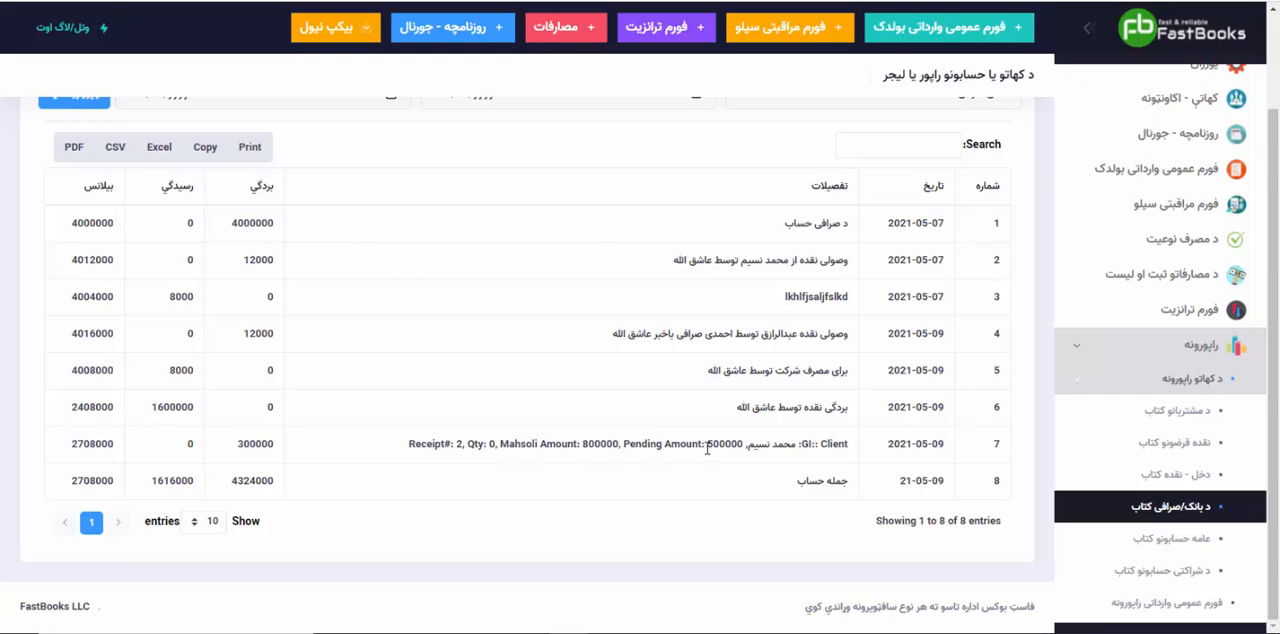
pyautogui.moveTo(705, 446); pyautogui.dragTo(740, 448)
pyautogui.moveTo(584, 446); pyautogui.dragTo(626, 441)
pyautogui.moveTo(709, 447); pyautogui.dragTo(741, 446)
pyautogui.moveTo(238, 447); pyautogui.dragTo(287, 446)
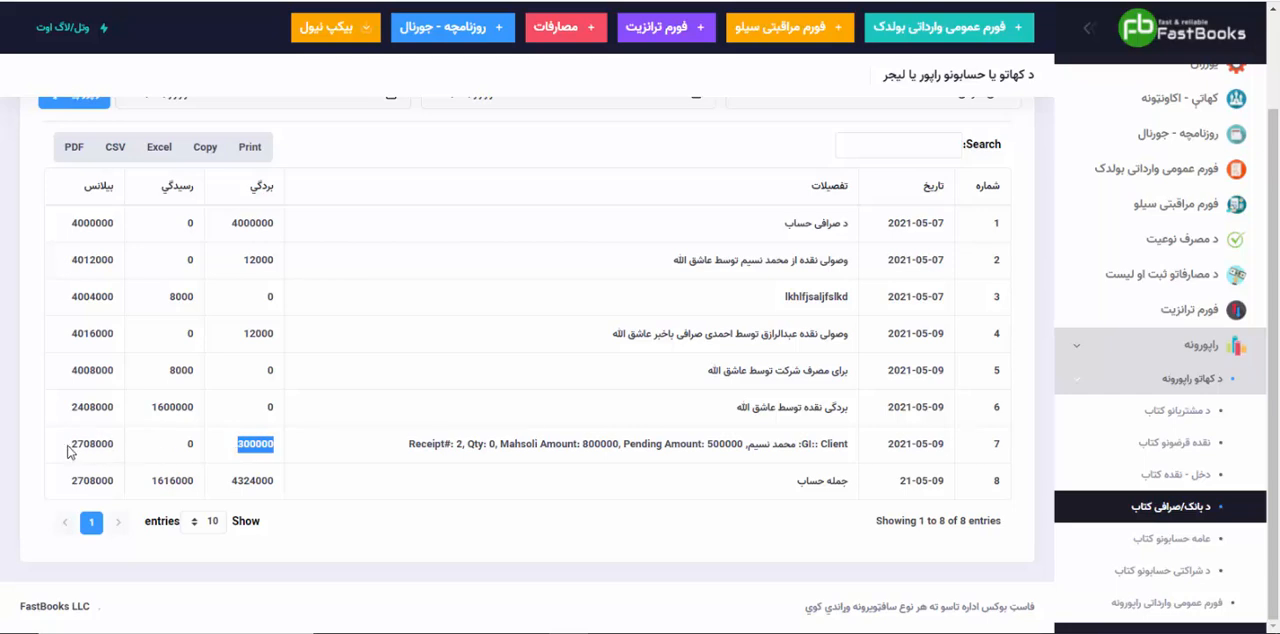
pyautogui.moveTo(69, 447); pyautogui.dragTo(118, 445)
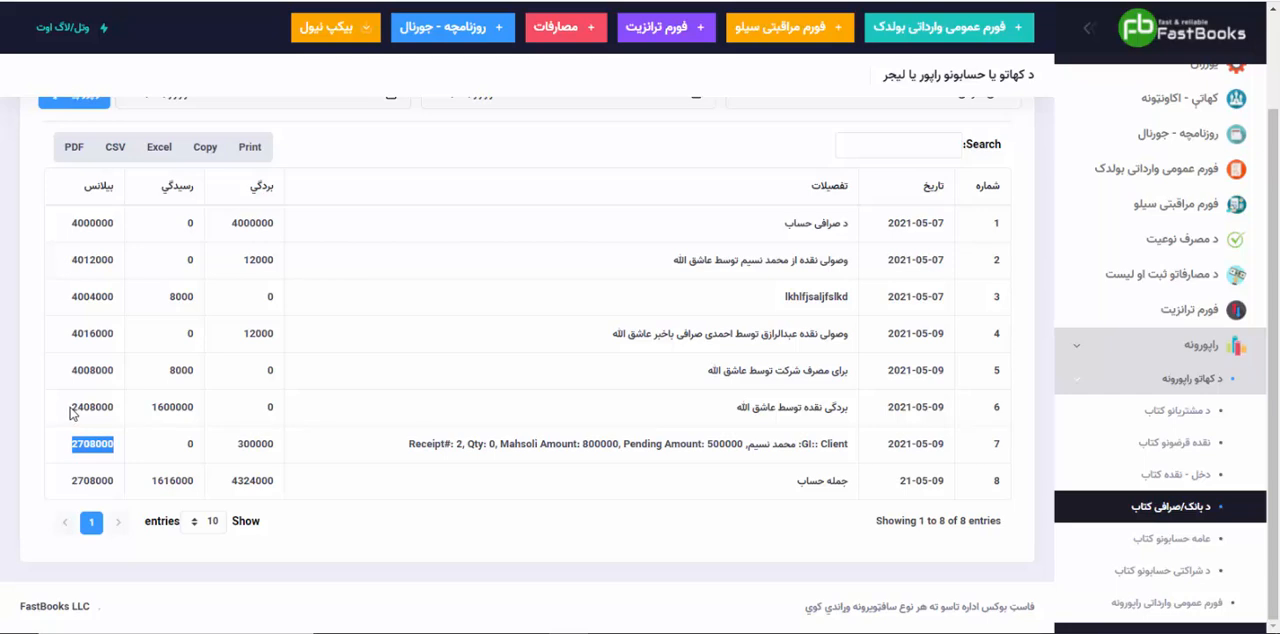
pyautogui.moveTo(71, 410); pyautogui.dragTo(118, 410)
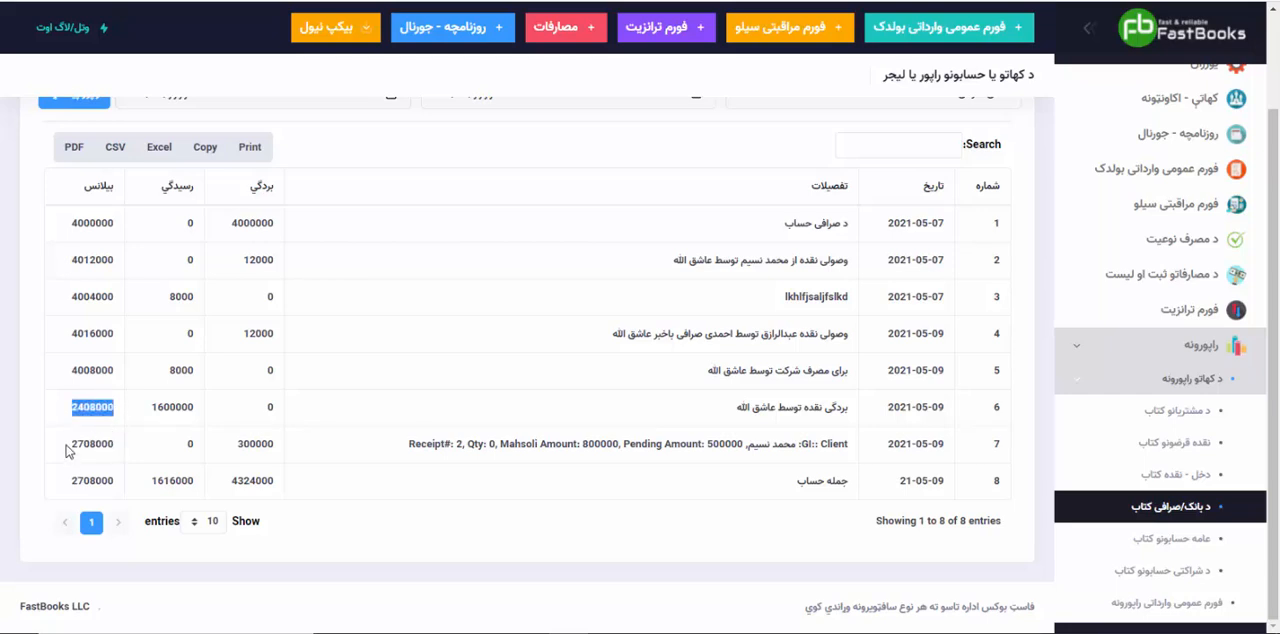
pyautogui.moveTo(68, 447); pyautogui.dragTo(115, 441)
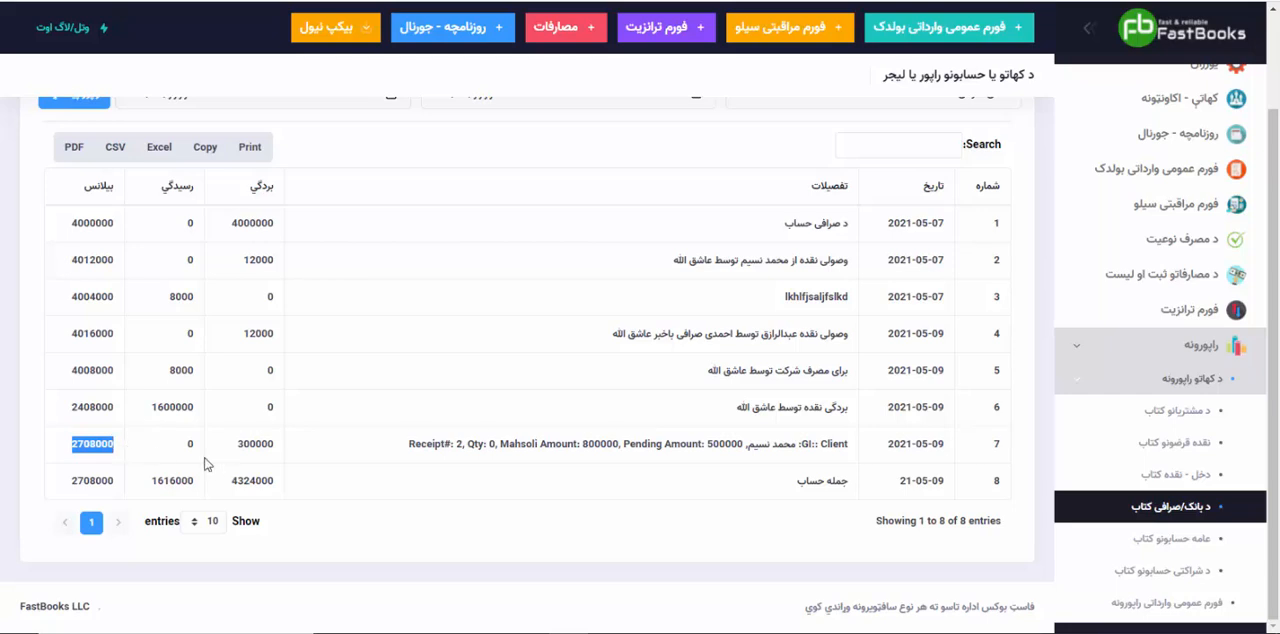
pyautogui.click(100, 450)
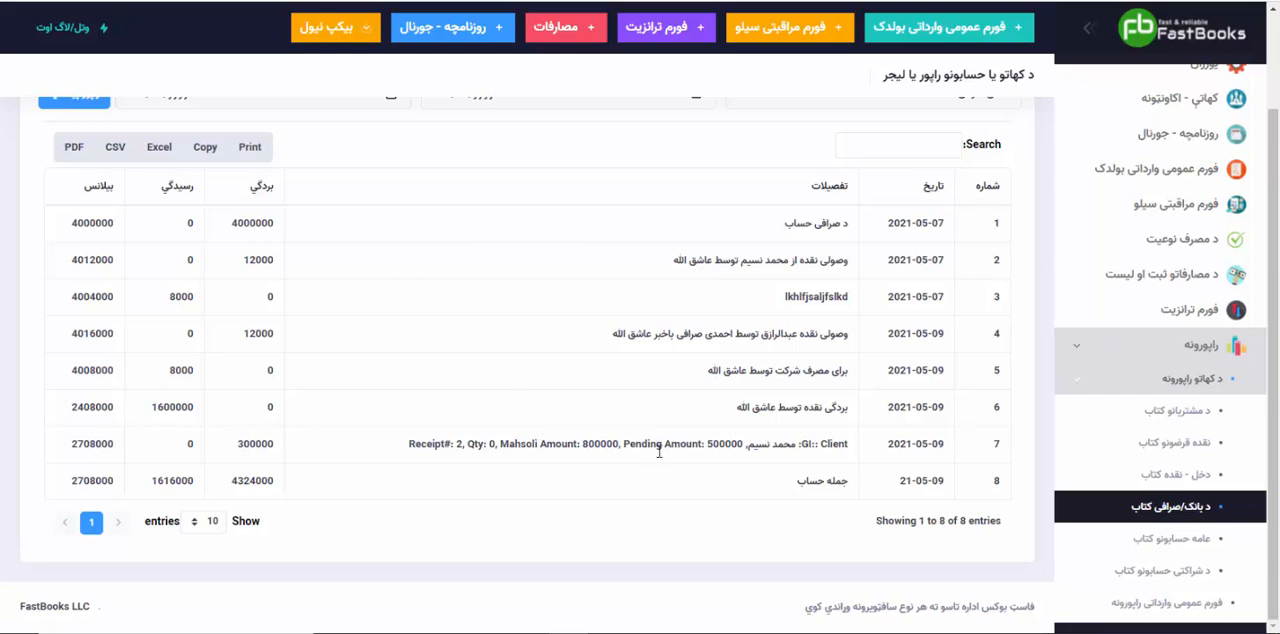
pyautogui.moveTo(711, 443); pyautogui.dragTo(747, 443)
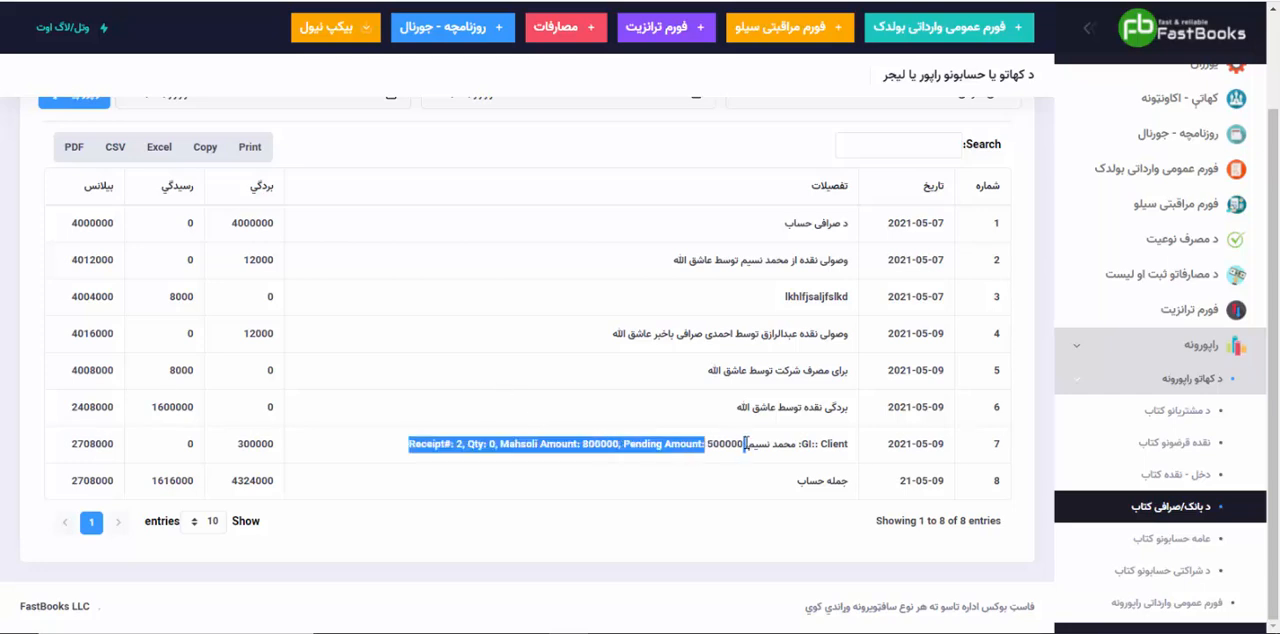
pyautogui.click(746, 443)
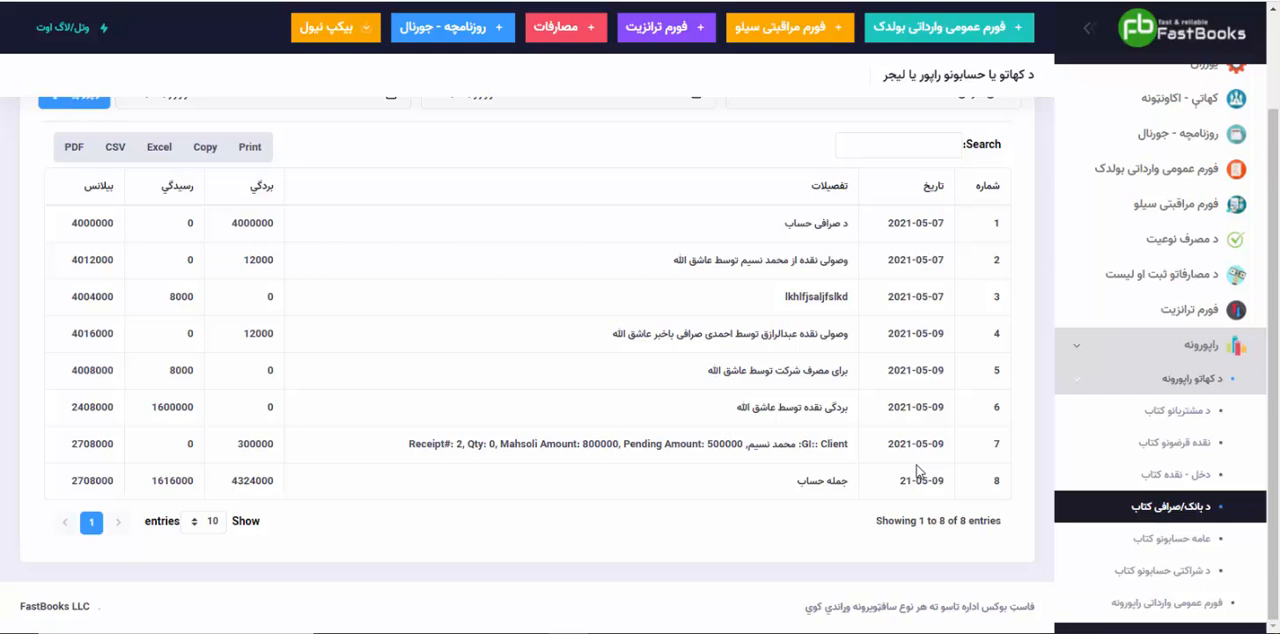
# Step: Generate the customers ledger report ("د مشتریانو کتاب") for the customer of receipt 2
pyautogui.click(1160, 419)
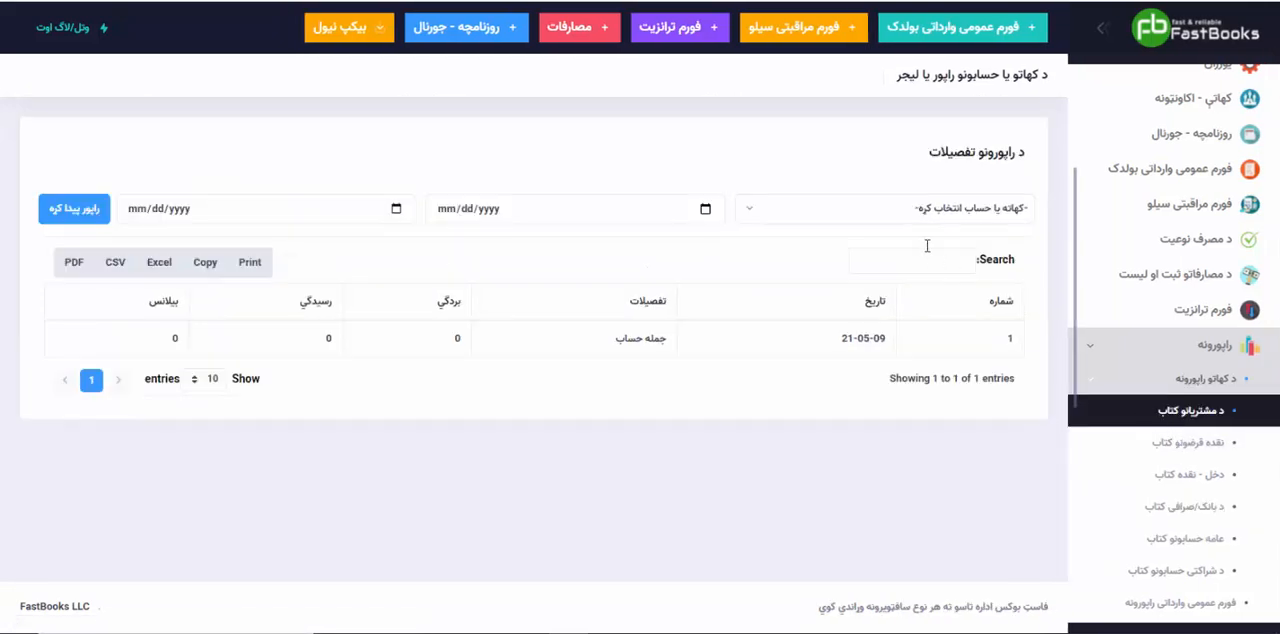
pyautogui.click(902, 212)
pyautogui.click(969, 343)
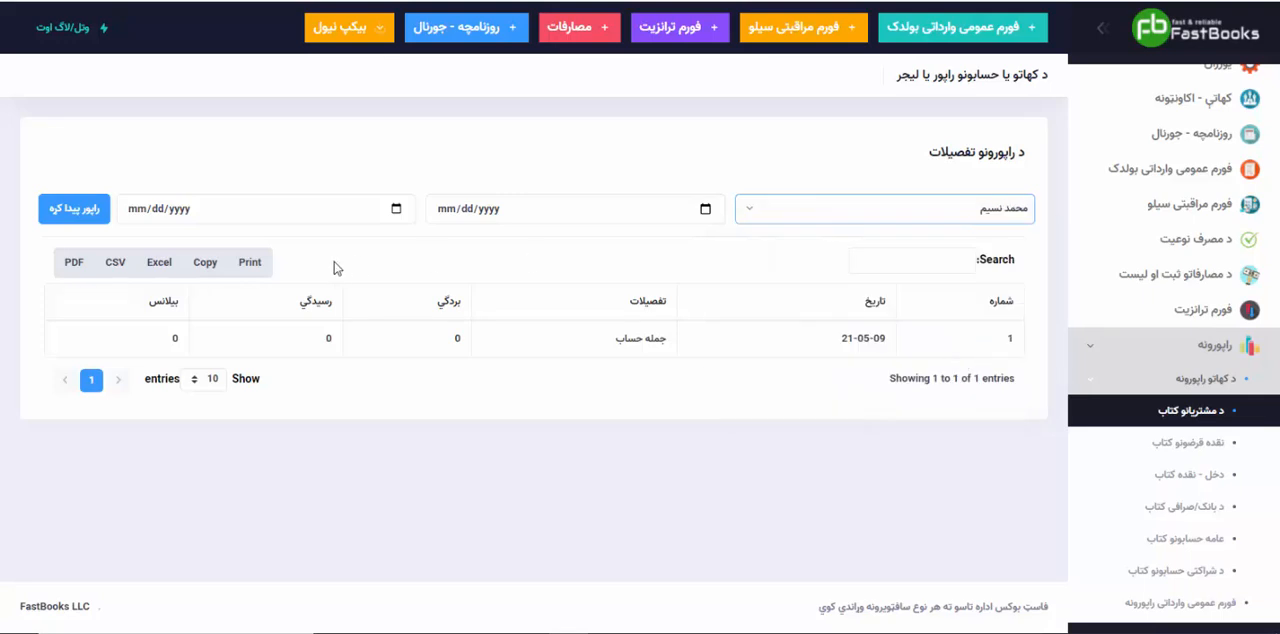
pyautogui.click(72, 210)
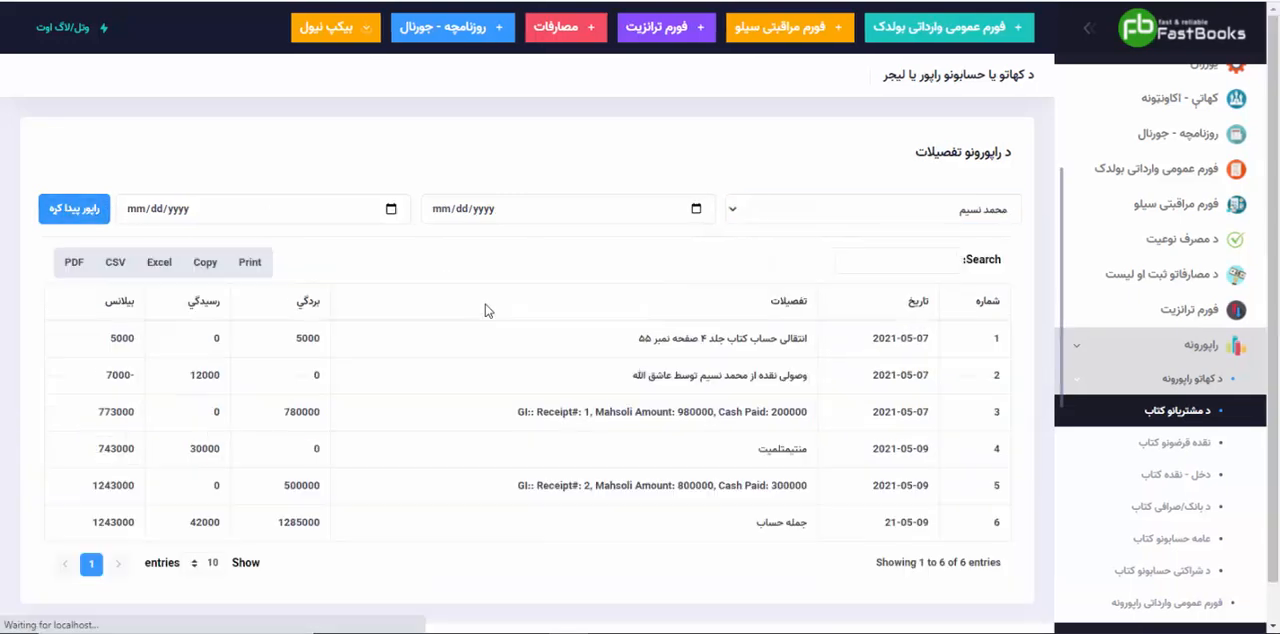
# Step: Examine the customer's ledger for the credit entry before receipt 2 and for that receipt's goods amount, cash paid and debit
pyautogui.scroll(-1, 608, 452)
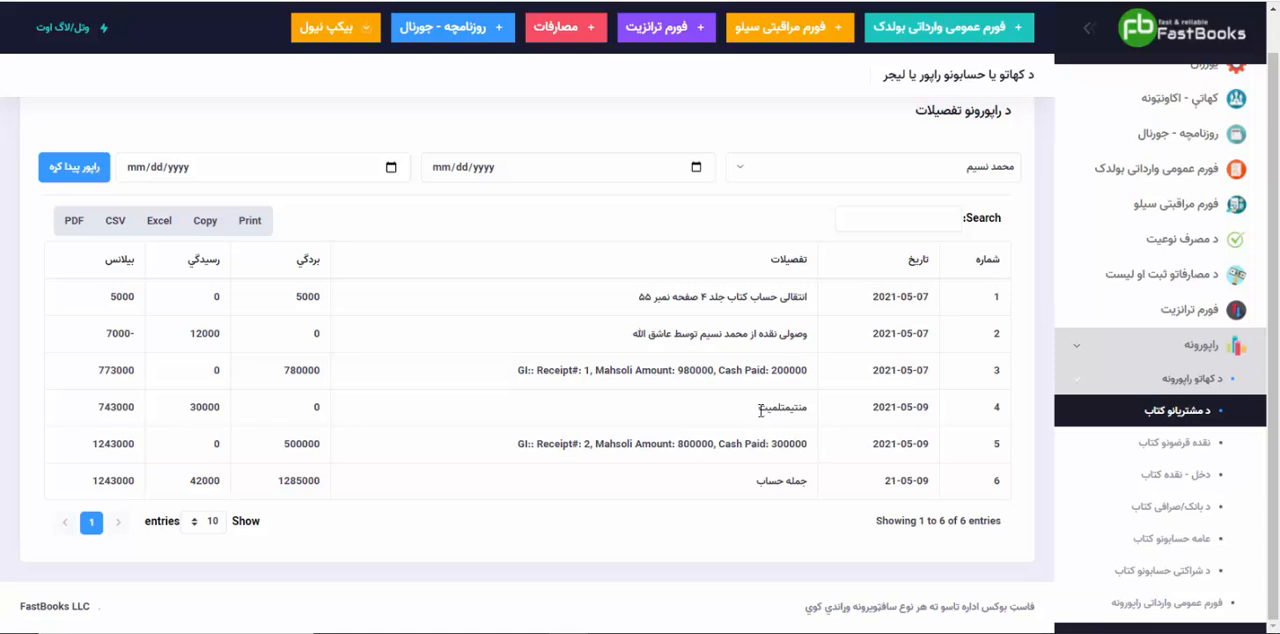
pyautogui.moveTo(759, 412); pyautogui.dragTo(808, 420)
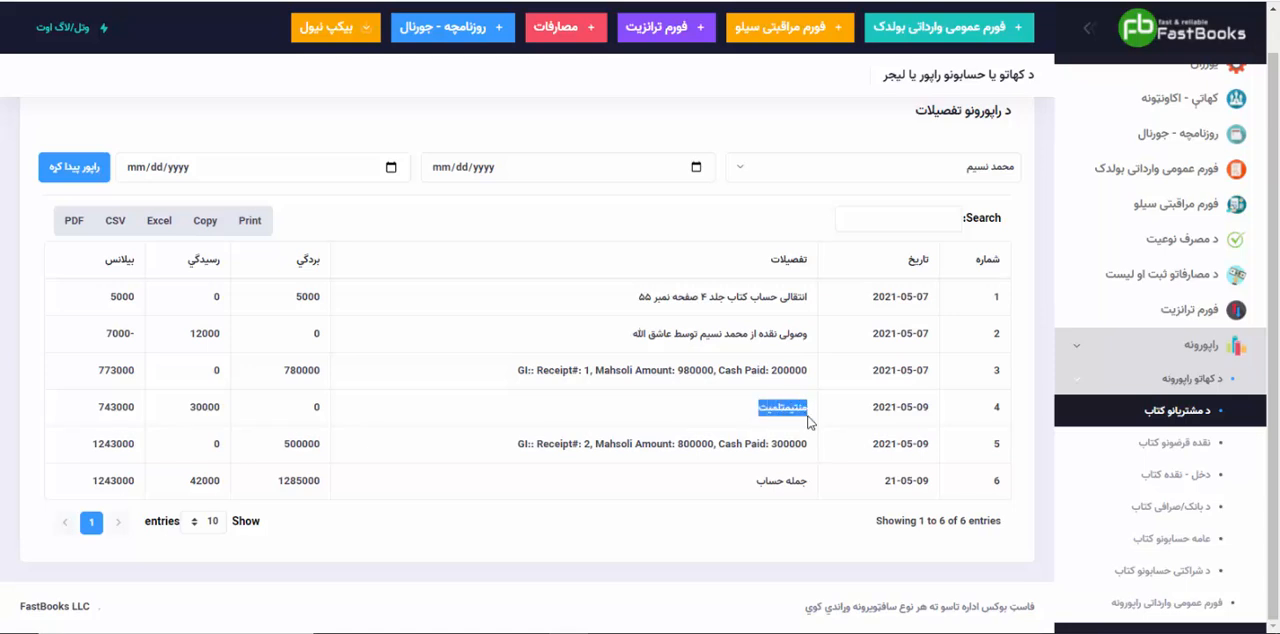
pyautogui.click(809, 421)
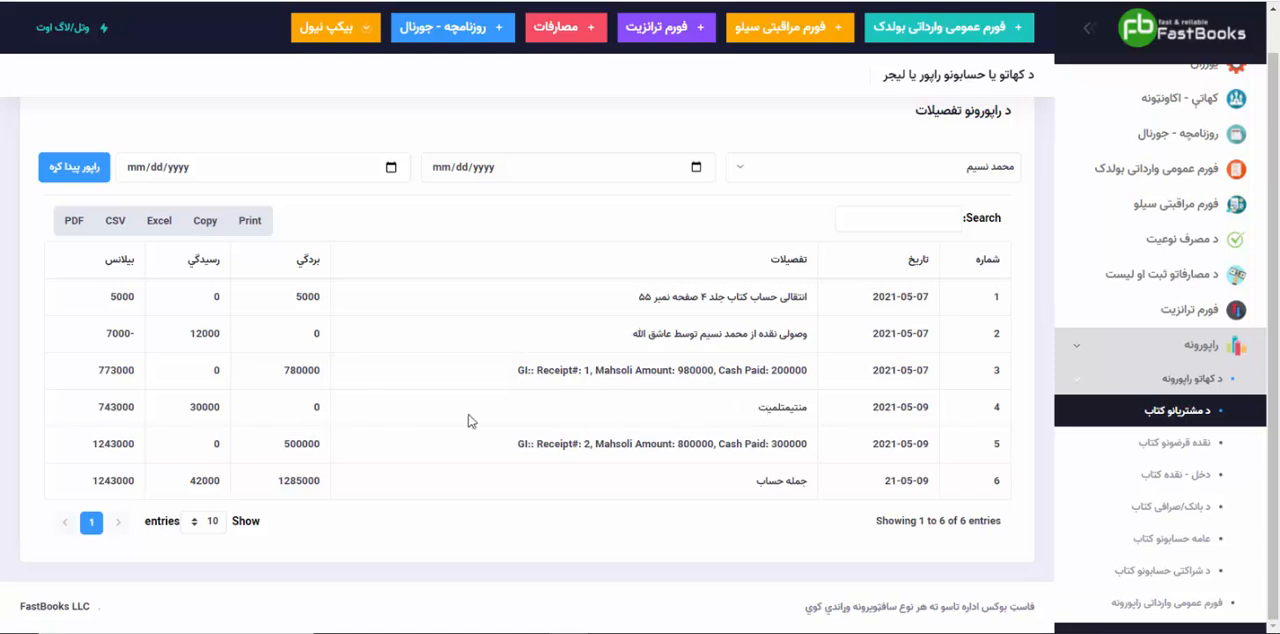
pyautogui.doubleClick(195, 408)
pyautogui.click(188, 413)
pyautogui.moveTo(512, 450); pyautogui.dragTo(806, 461)
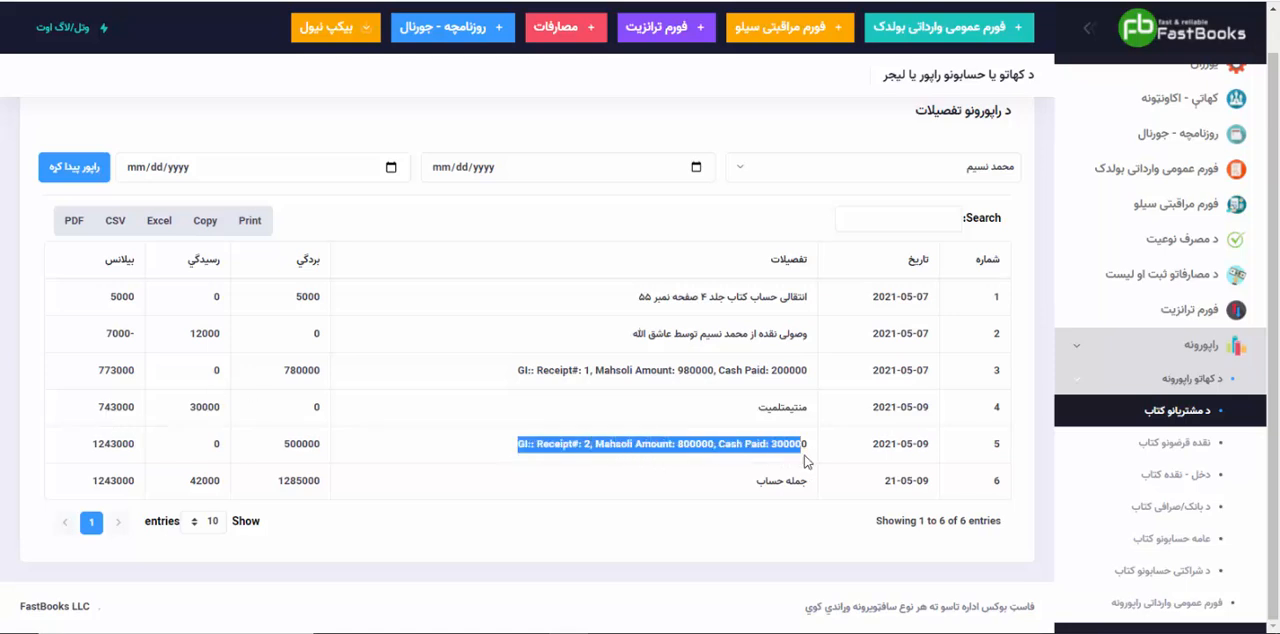
pyautogui.click(730, 470)
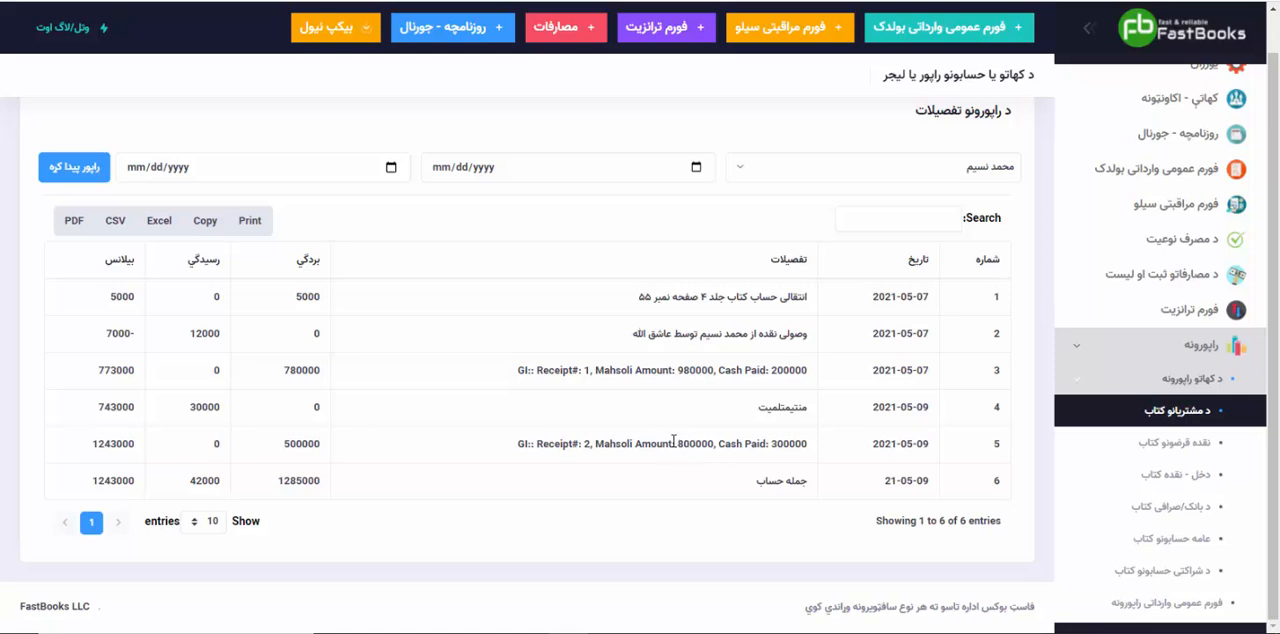
pyautogui.moveTo(678, 441); pyautogui.dragTo(796, 445)
pyautogui.moveTo(284, 449); pyautogui.dragTo(323, 451)
# Step: Open the general import forms list ("فورم عمومی وارداتی بولدک") and filter it by the customer of receipts 1 and 2
pyautogui.scroll(-2, 1103, 483)
pyautogui.scroll(1, 1103, 483)
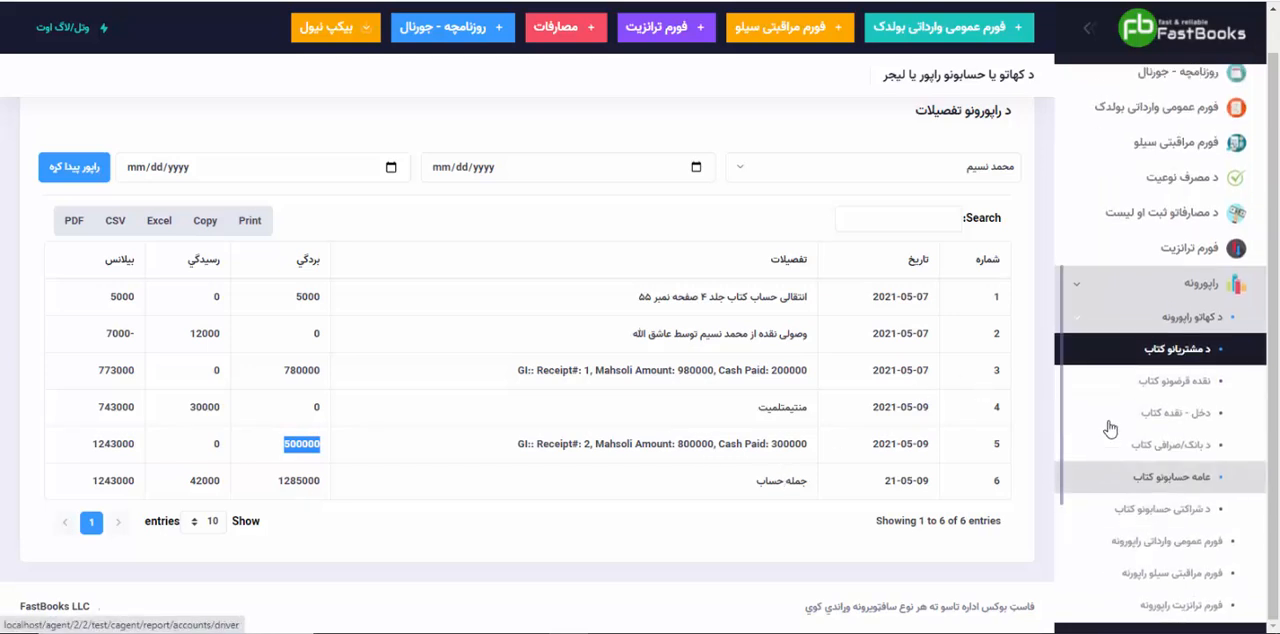
pyautogui.click(1075, 289)
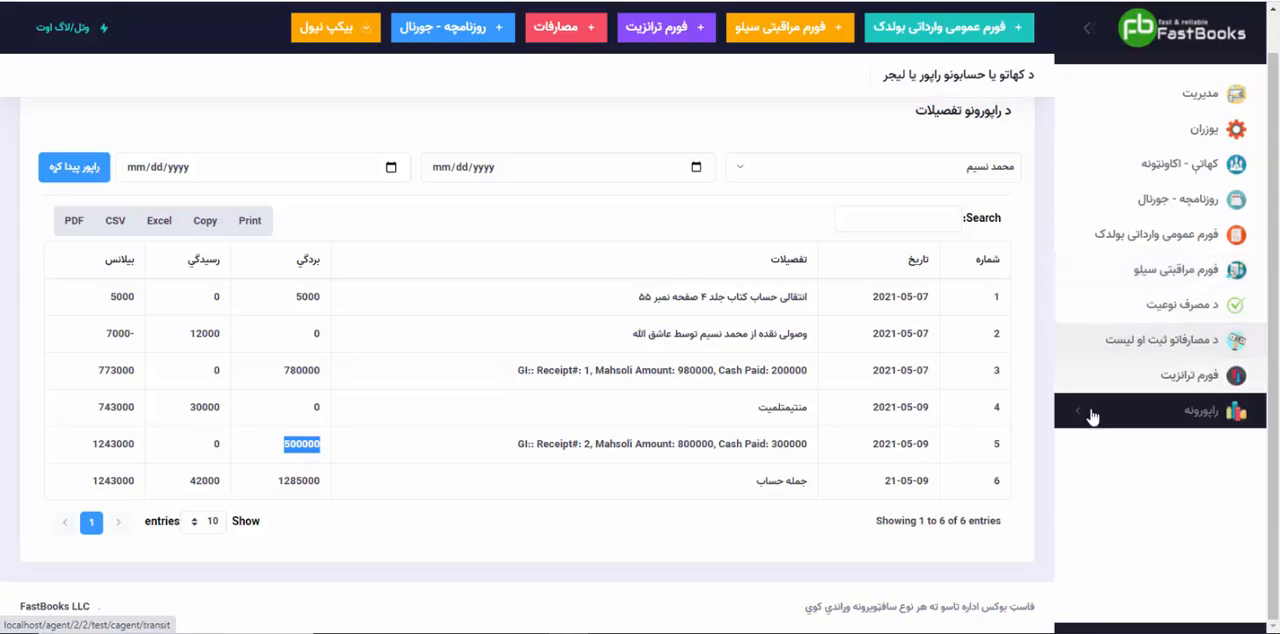
pyautogui.click(1133, 249)
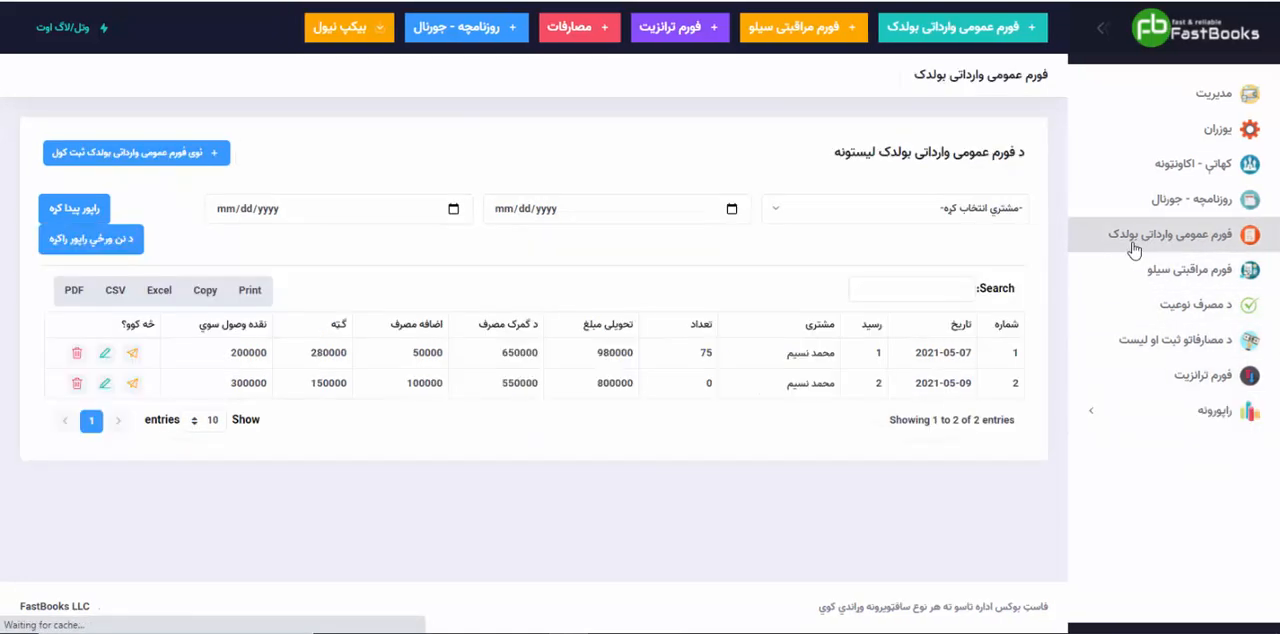
pyautogui.click(853, 216)
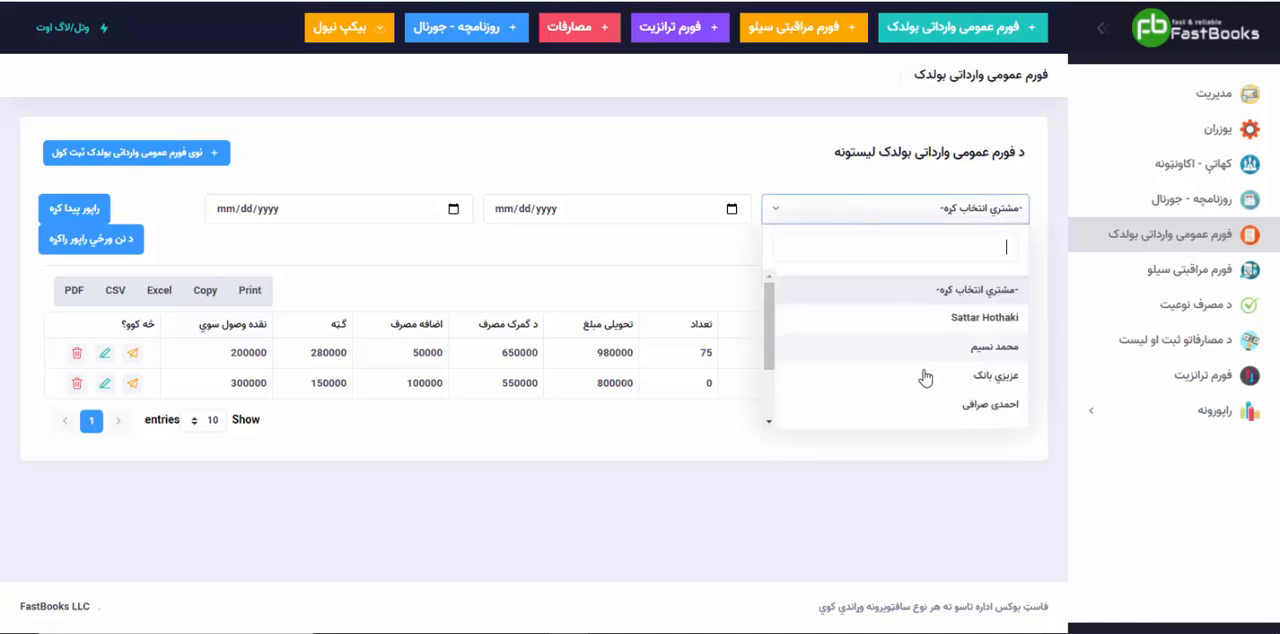
pyautogui.click(918, 347)
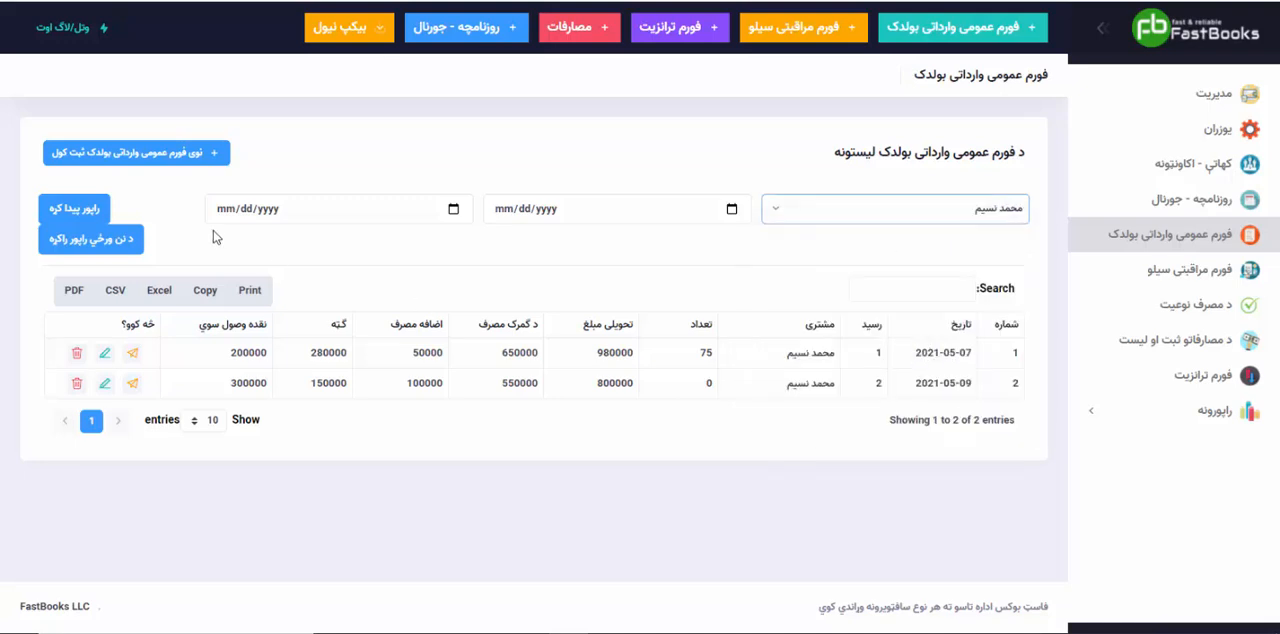
pyautogui.click(96, 210)
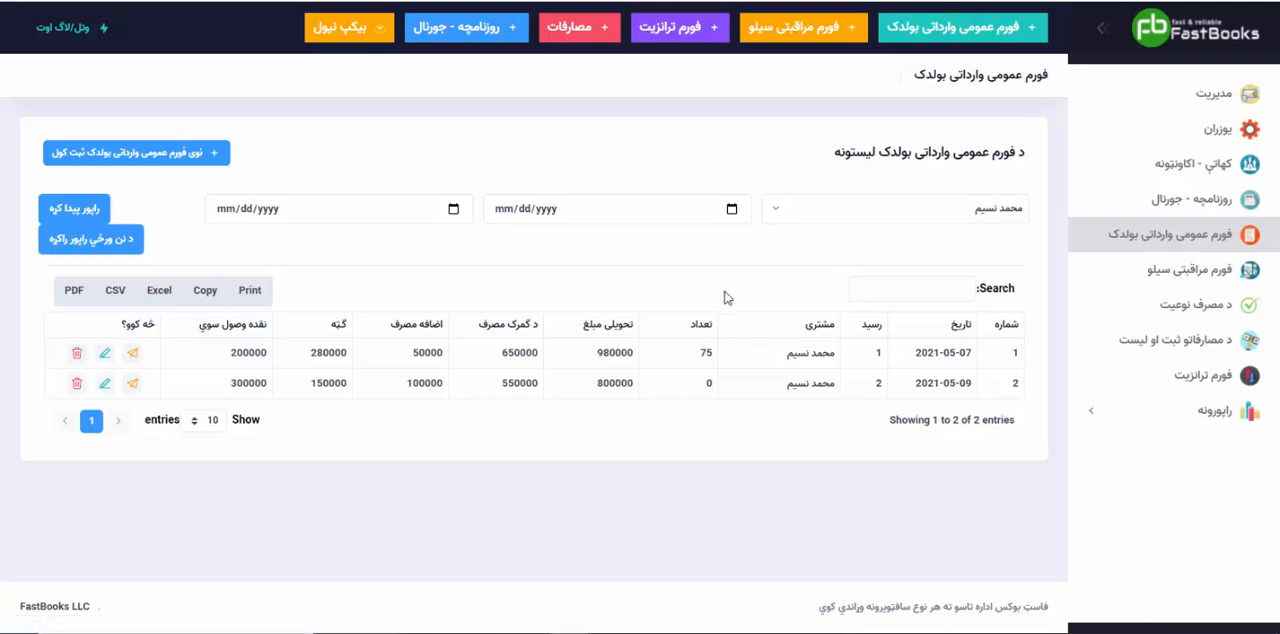
# Step: Filter the general import forms list by the last-listed customer instead
pyautogui.click(785, 217)
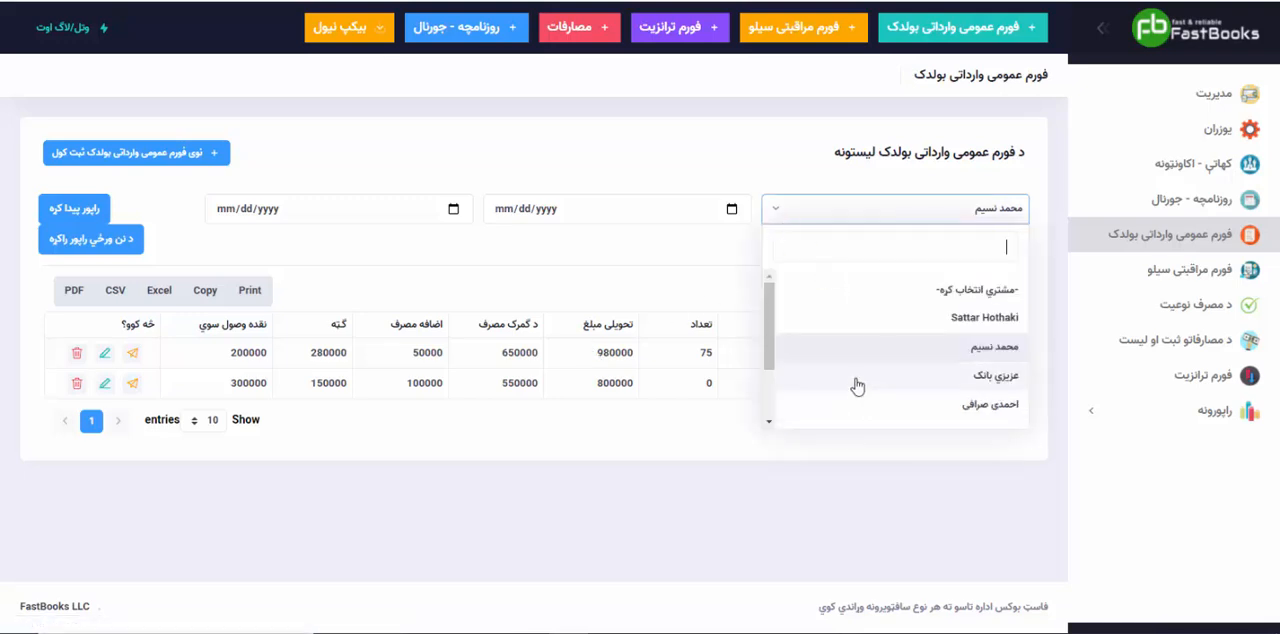
pyautogui.scroll(-2, 870, 378)
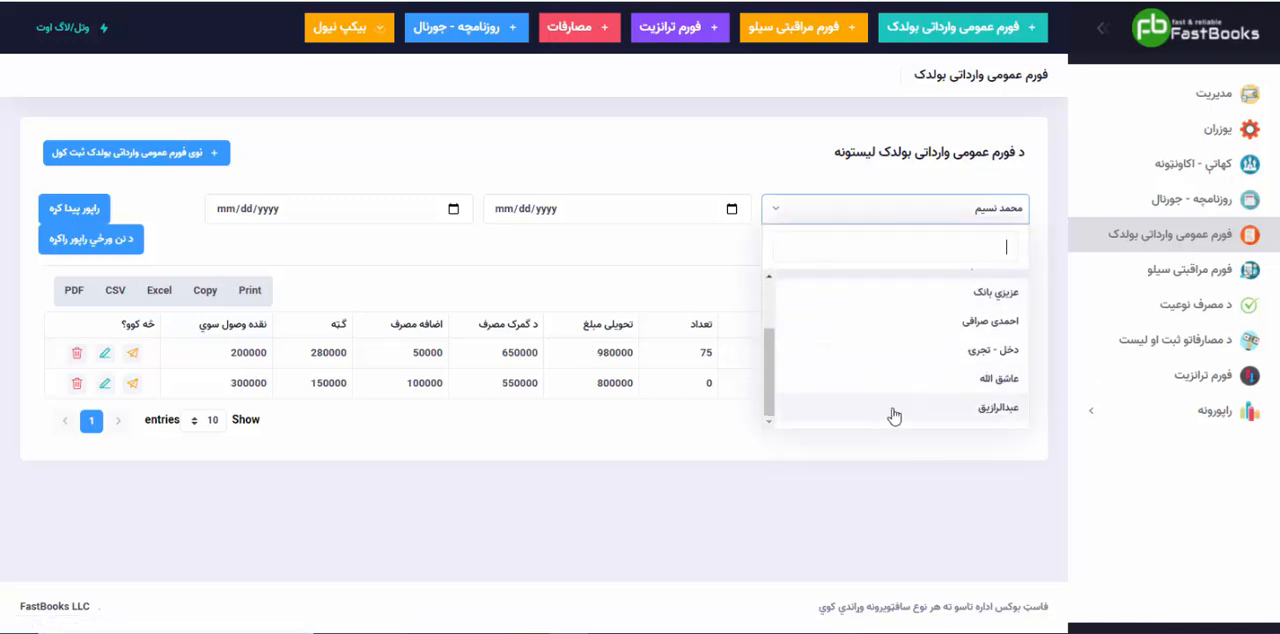
pyautogui.click(893, 410)
pyautogui.click(50, 214)
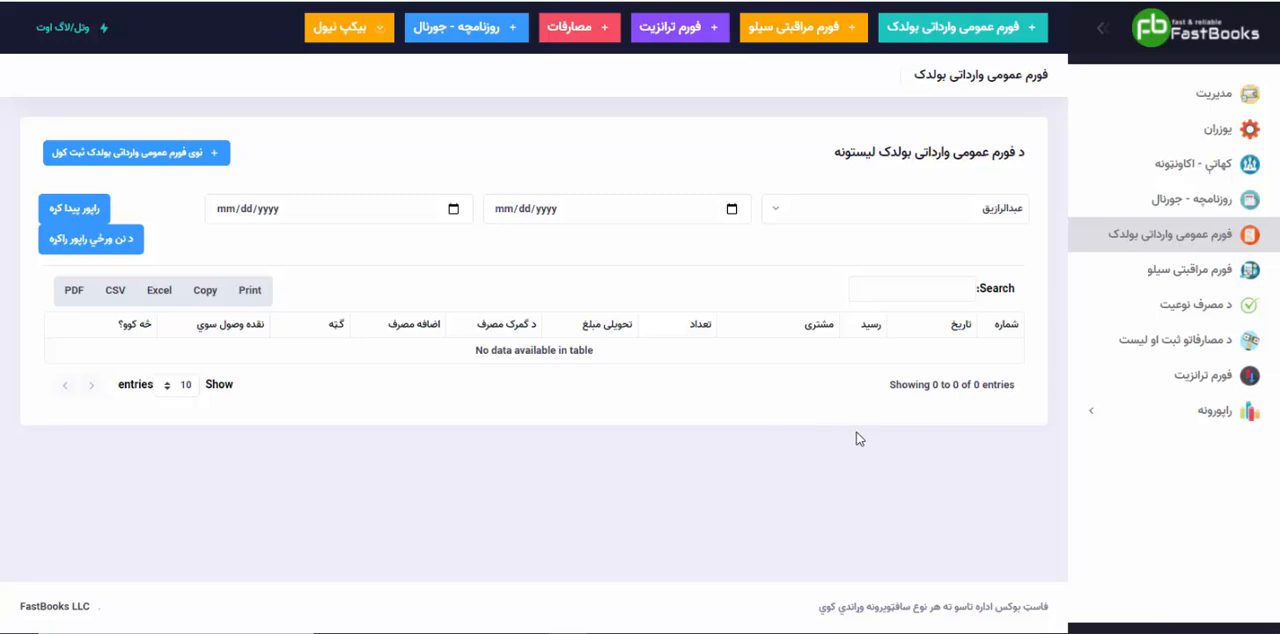
# Step: Start a new silo inspection form ("فورم مراقبتی سیلو") and choose the customer last used to filter the import forms
pyautogui.click(1163, 287)
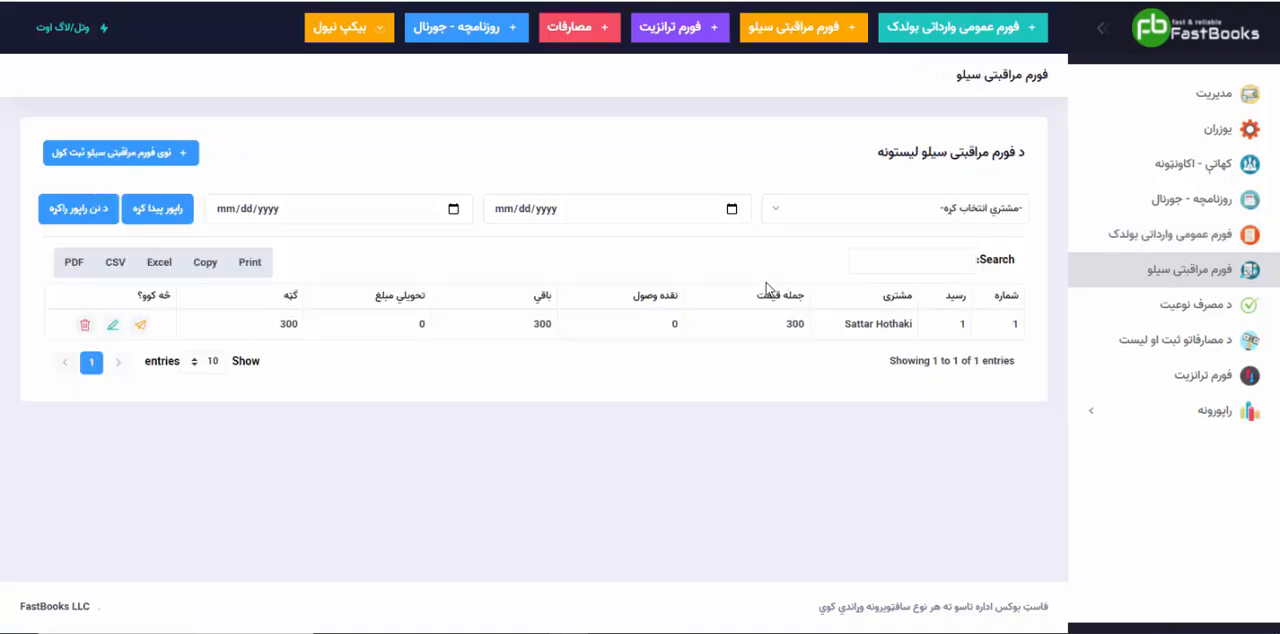
pyautogui.click(143, 157)
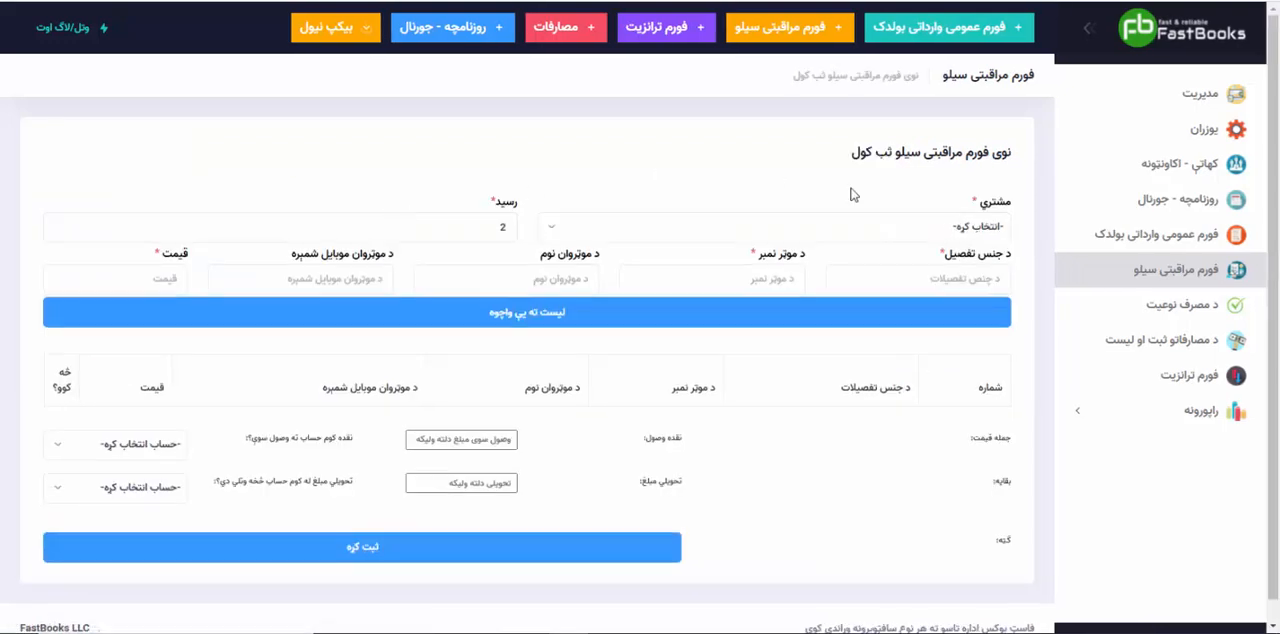
pyautogui.click(845, 226)
pyautogui.click(929, 409)
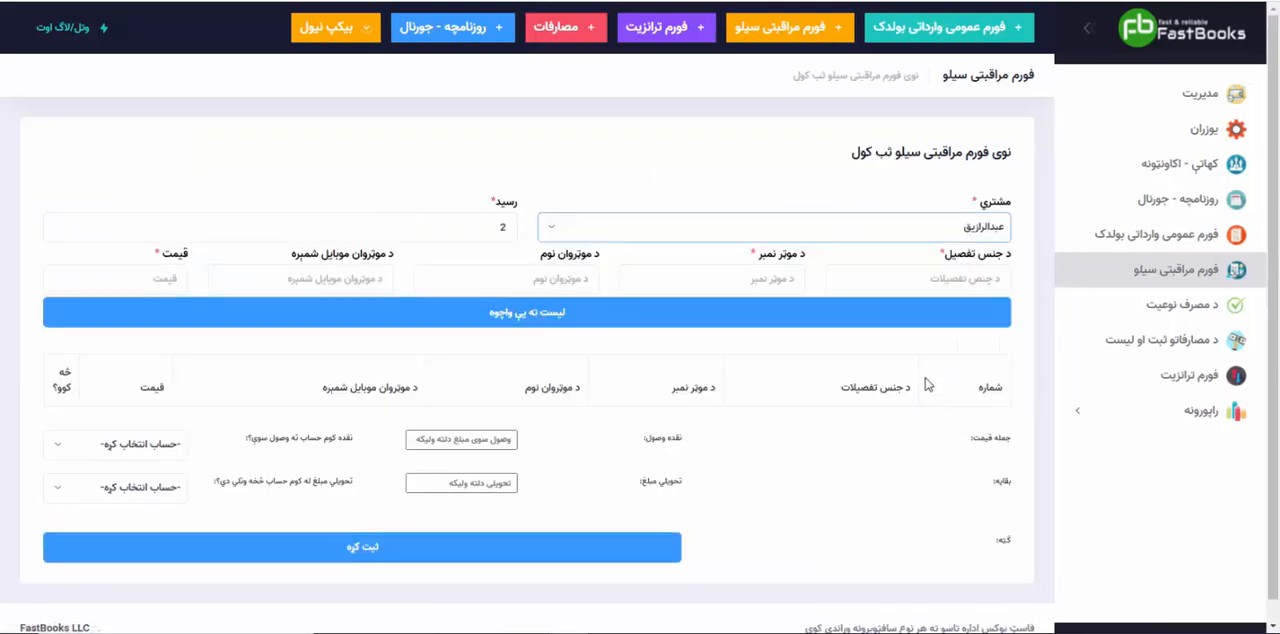
# Step: Enter "ټایرونه" as the first goods item's description and ۹۸۹۸۹۸۹۸ as its vehicle number
pyautogui.click(888, 276)
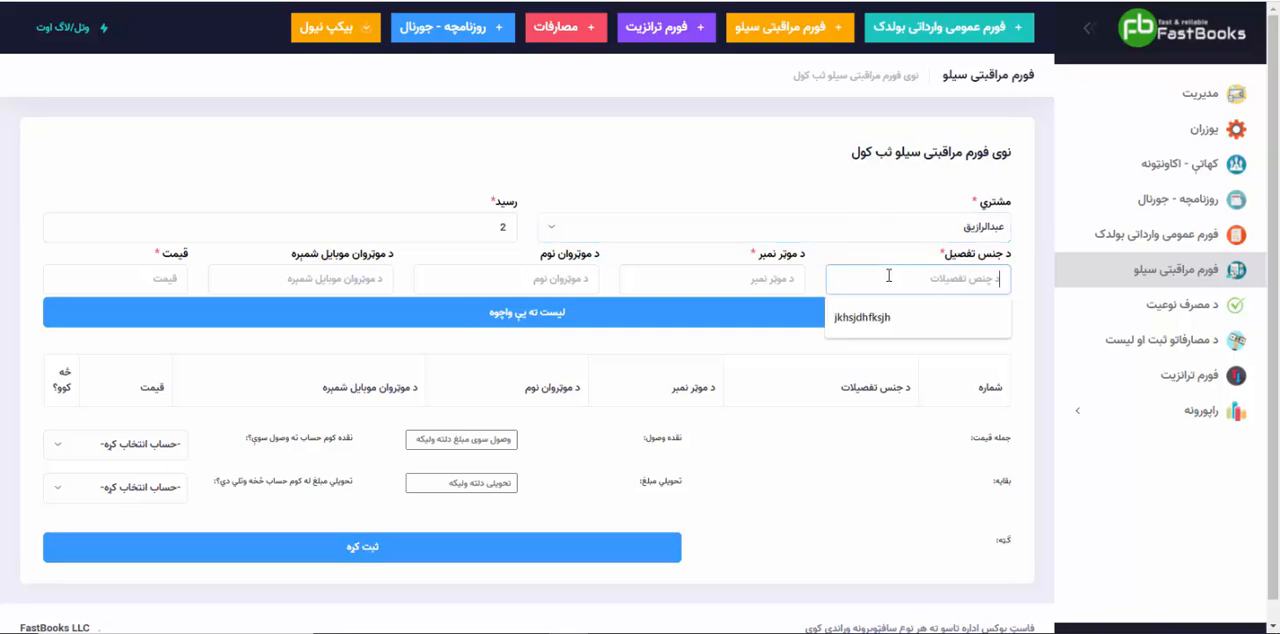
pyautogui.write('سولر')
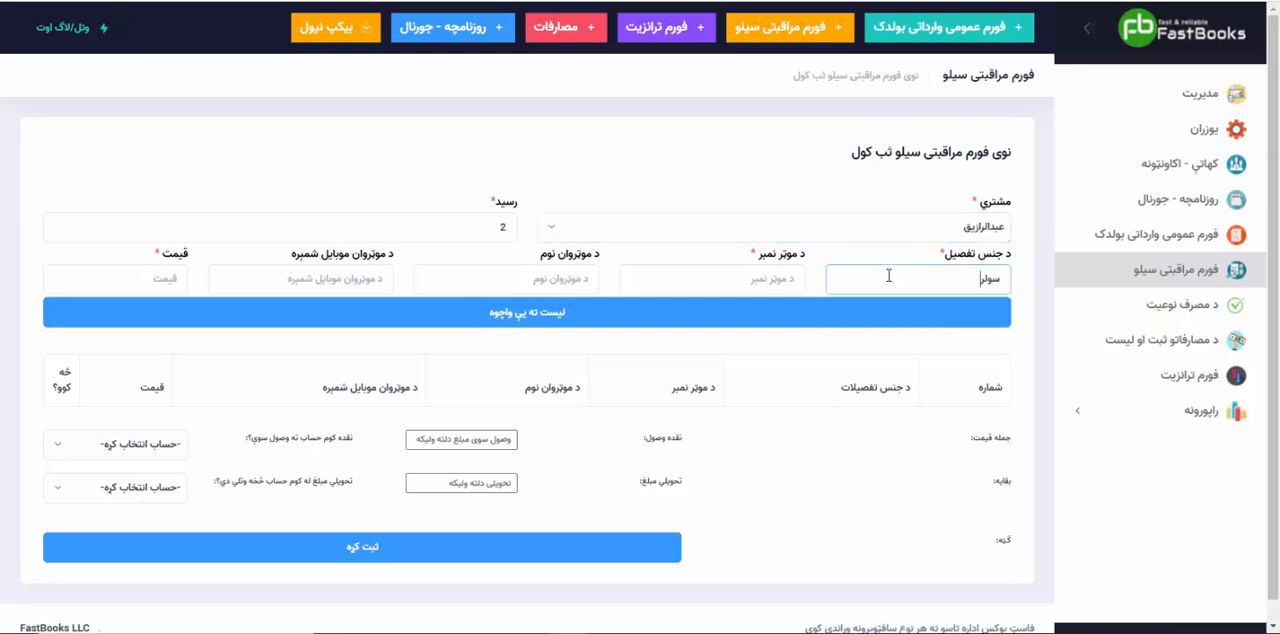
pyautogui.press('BackSpace')
pyautogui.press('BackSpace')
pyautogui.write('تیل')
pyautogui.write('ونه')
pyautogui.press('Tab')
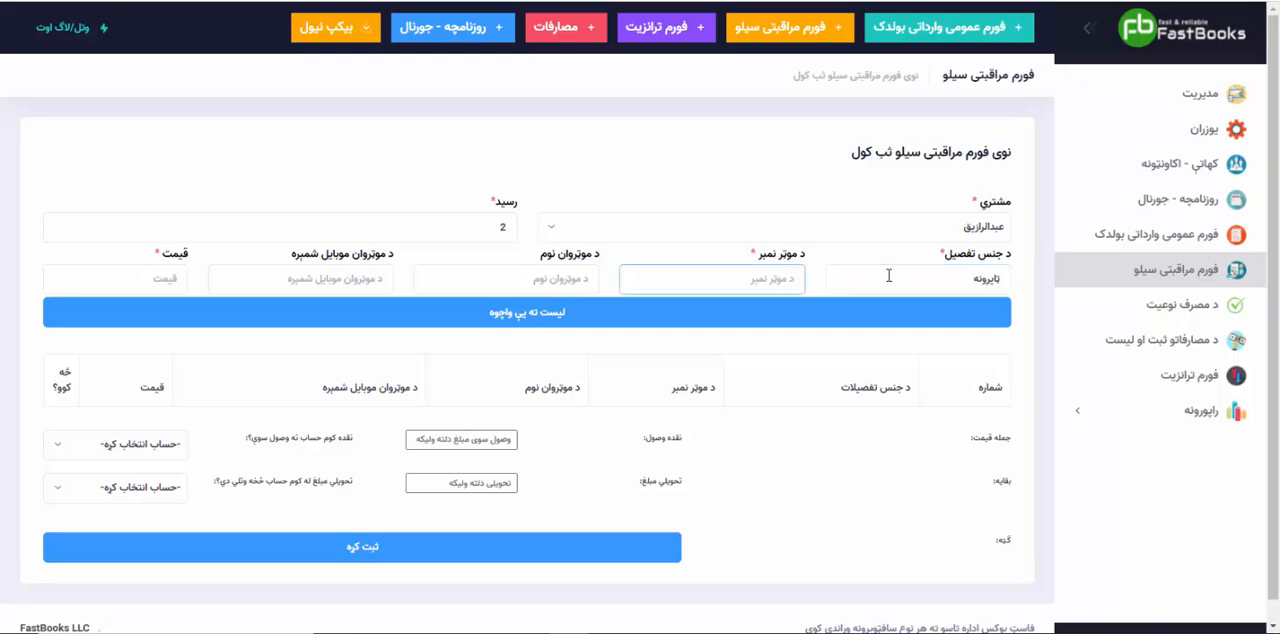
pyautogui.hotkey('alt', 'shift')
pyautogui.write('۹۸۹۸۹۸')
pyautogui.press('Tab')
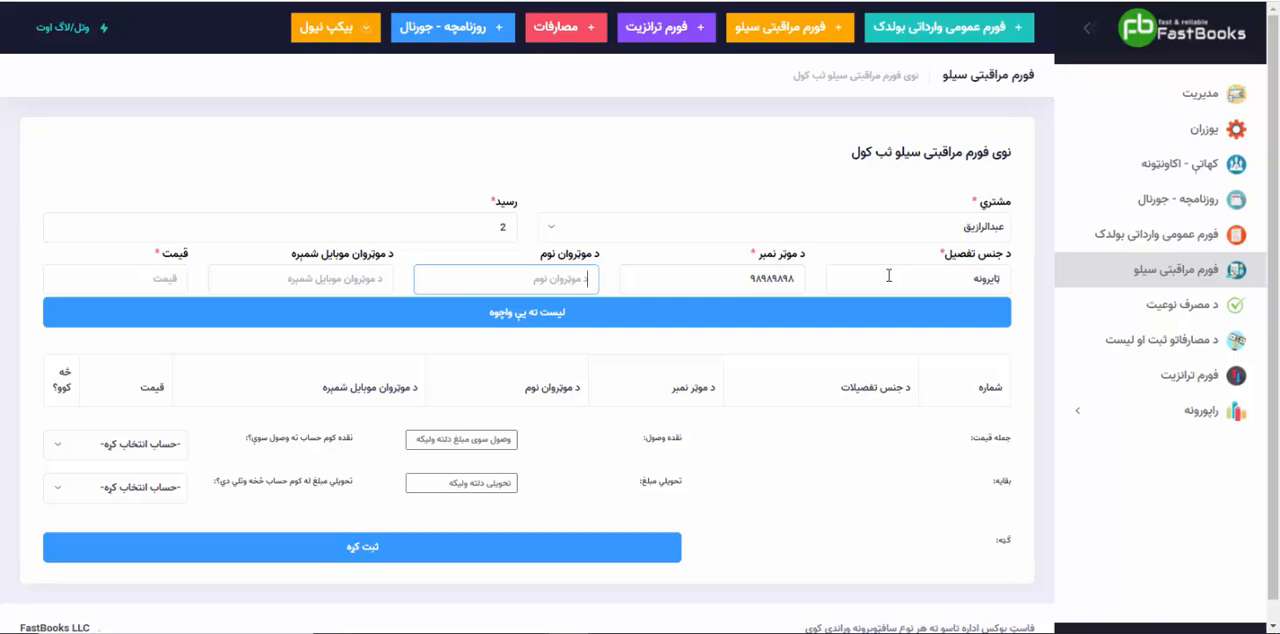
# Step: Fill in the first item's driver name and mobile number, price it at 60000, and add it to the list
pyautogui.write('خالد استاد')
pyautogui.press('Tab')
pyautogui.write('۹۸۹۸۹۸')
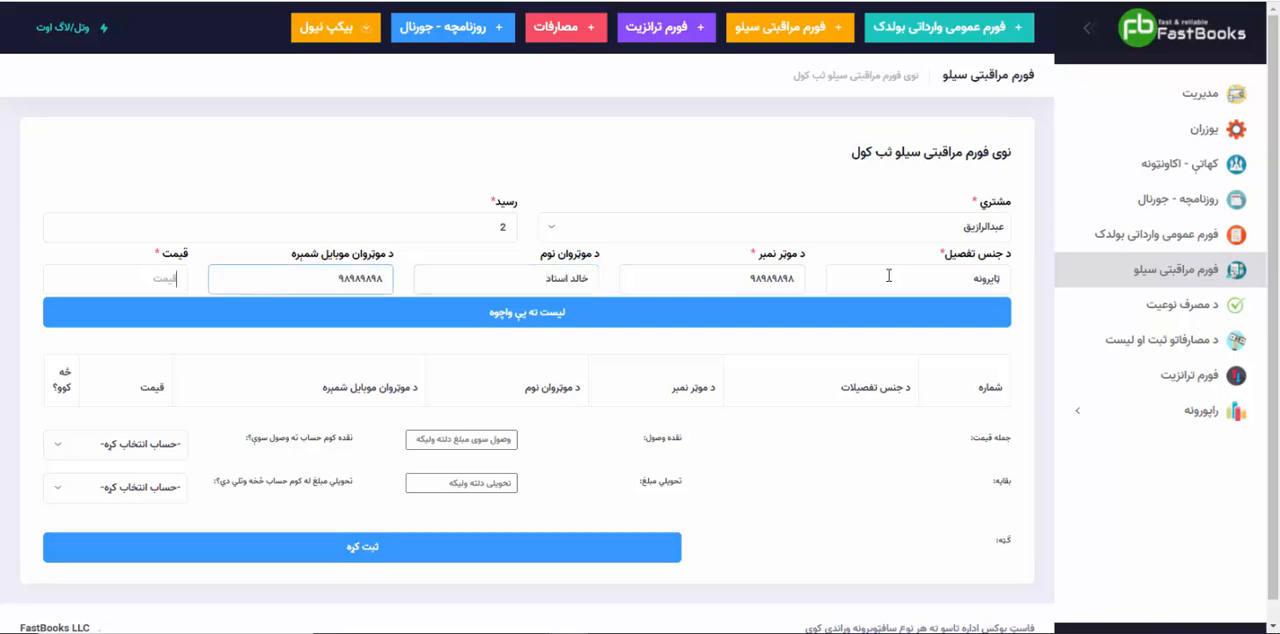
pyautogui.press('Tab')
pyautogui.hotkey('alt', 'shift')
pyautogui.hotkey('alt', 'shift')
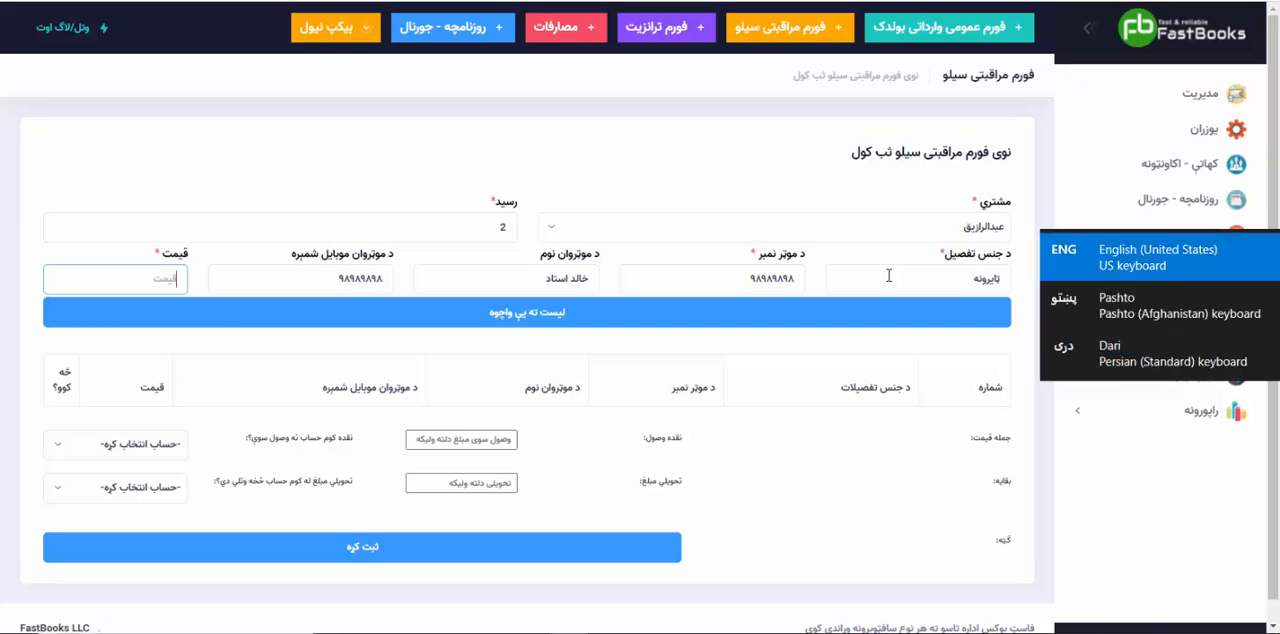
pyautogui.write('60000')
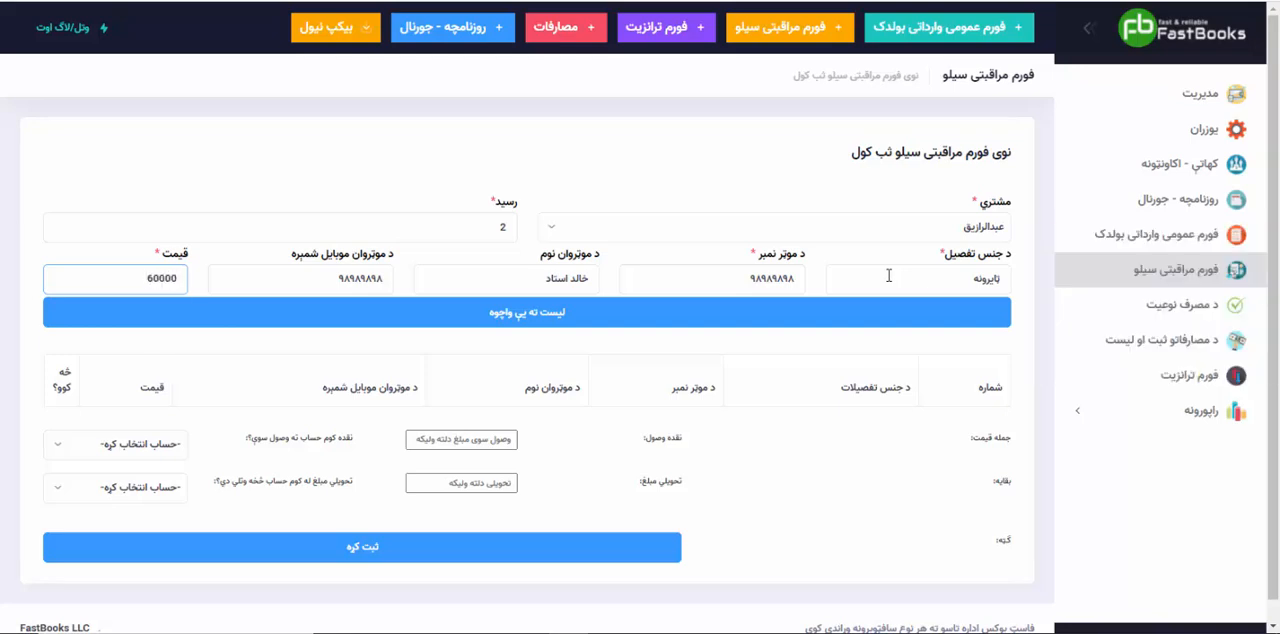
pyautogui.press('Return')
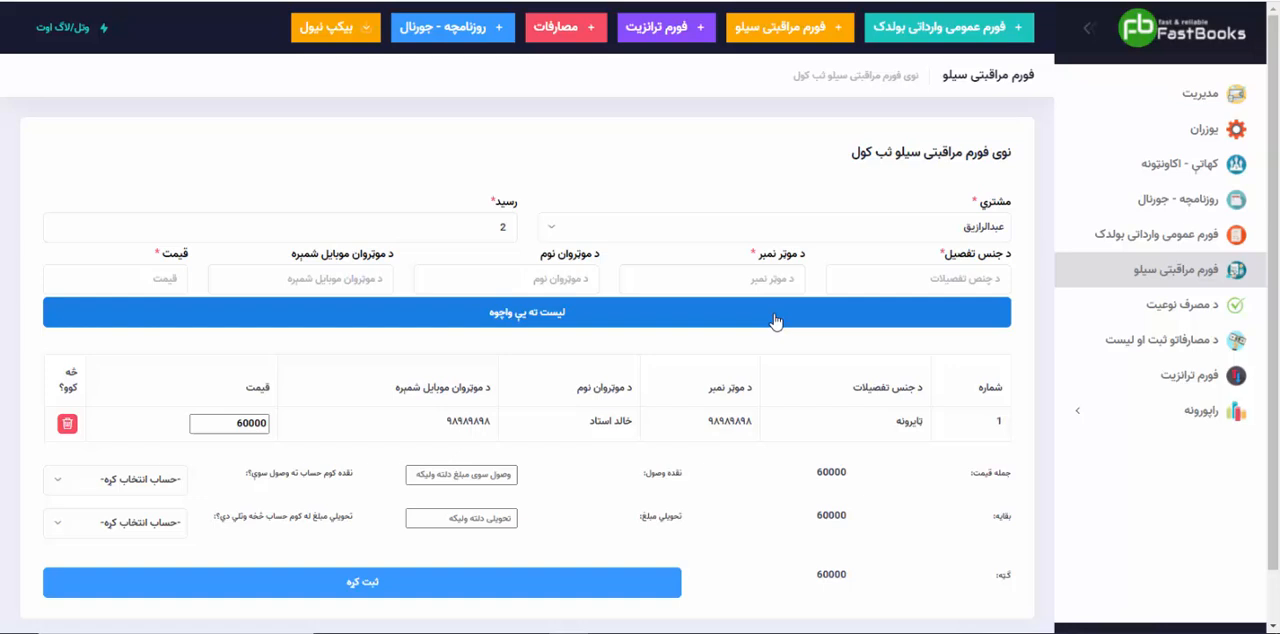
# Step: Add a second goods item "تختی" with vehicle number ۹۸۹۸۹۸۹, the driver's name and mobile number, and price 50000
pyautogui.click(894, 283)
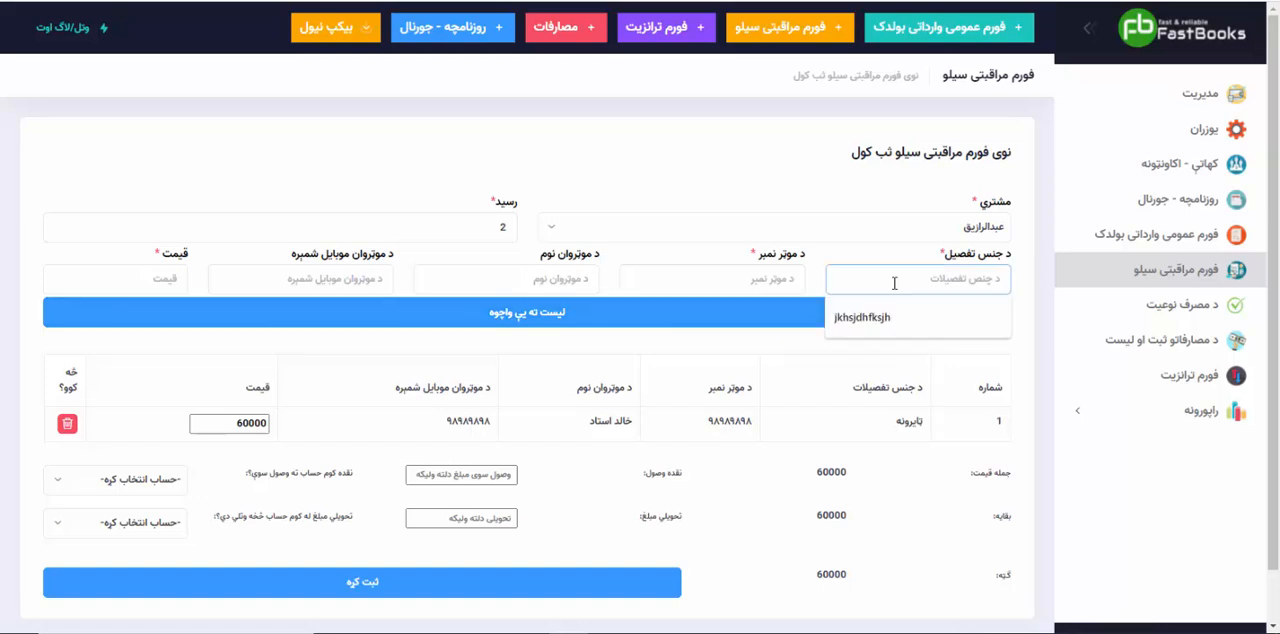
pyautogui.write('تختې')
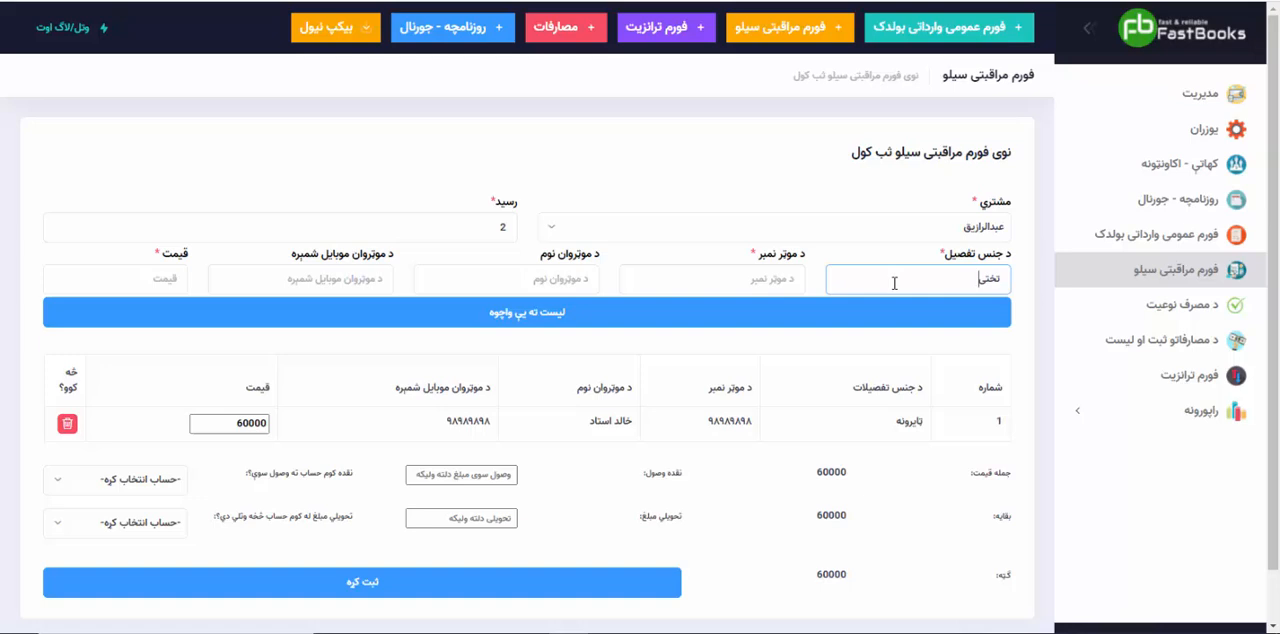
pyautogui.press('Tab')
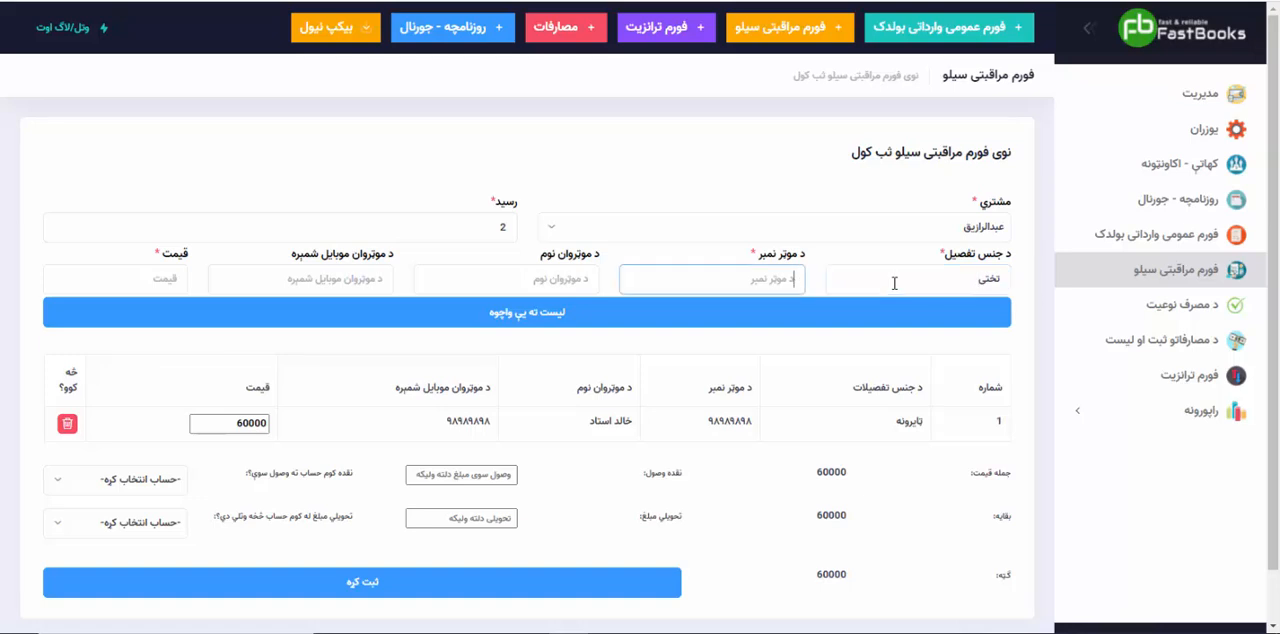
pyautogui.write('۹۸۹۸۹۸۹')
pyautogui.press('Tab')
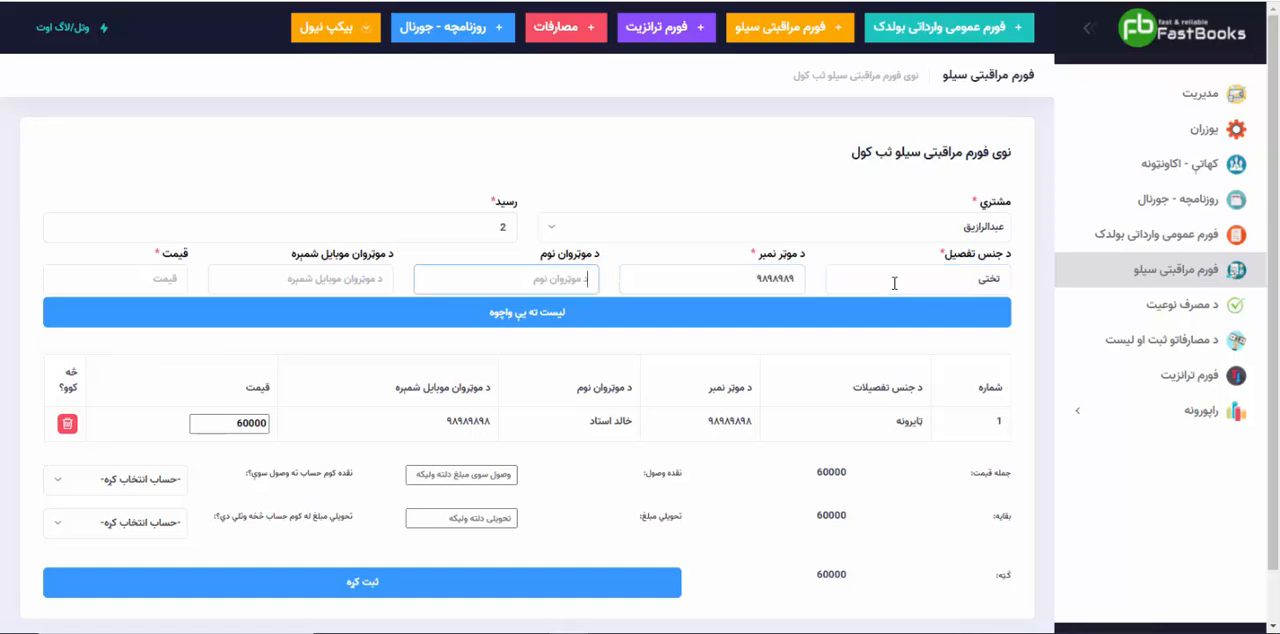
pyautogui.write('خلیل')
pyautogui.press('Tab')
pyautogui.write('۹۸۹۸۹۸۹۸')
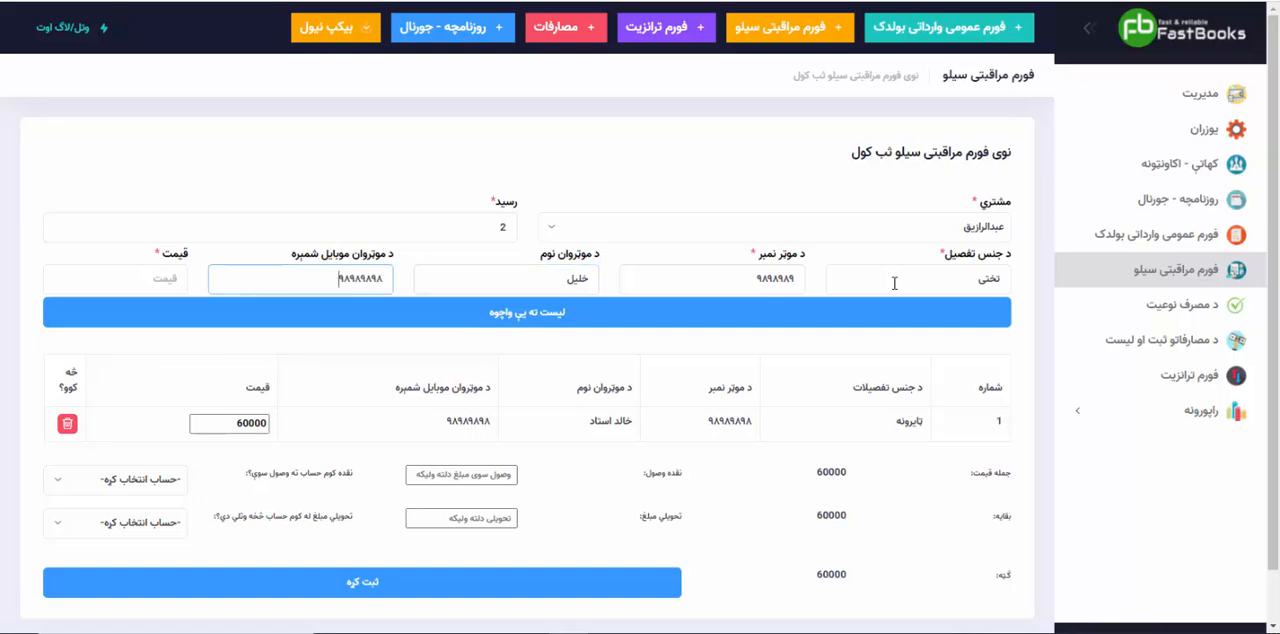
pyautogui.press('Tab')
pyautogui.press('super+space')
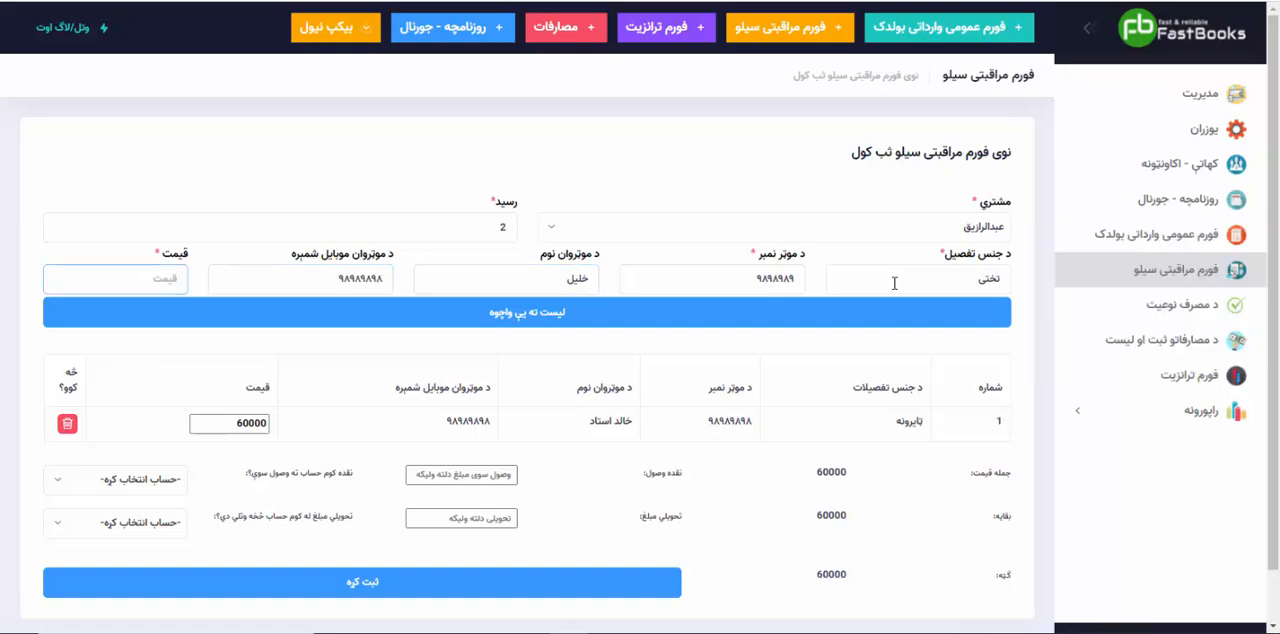
pyautogui.write('50000')
pyautogui.click(663, 310)
# Step: Add a third goods item "بیټری" with vehicle number ۹۸۹۸۹۸۹, the driver's name and mobile number, and price 70000
pyautogui.click(908, 279)
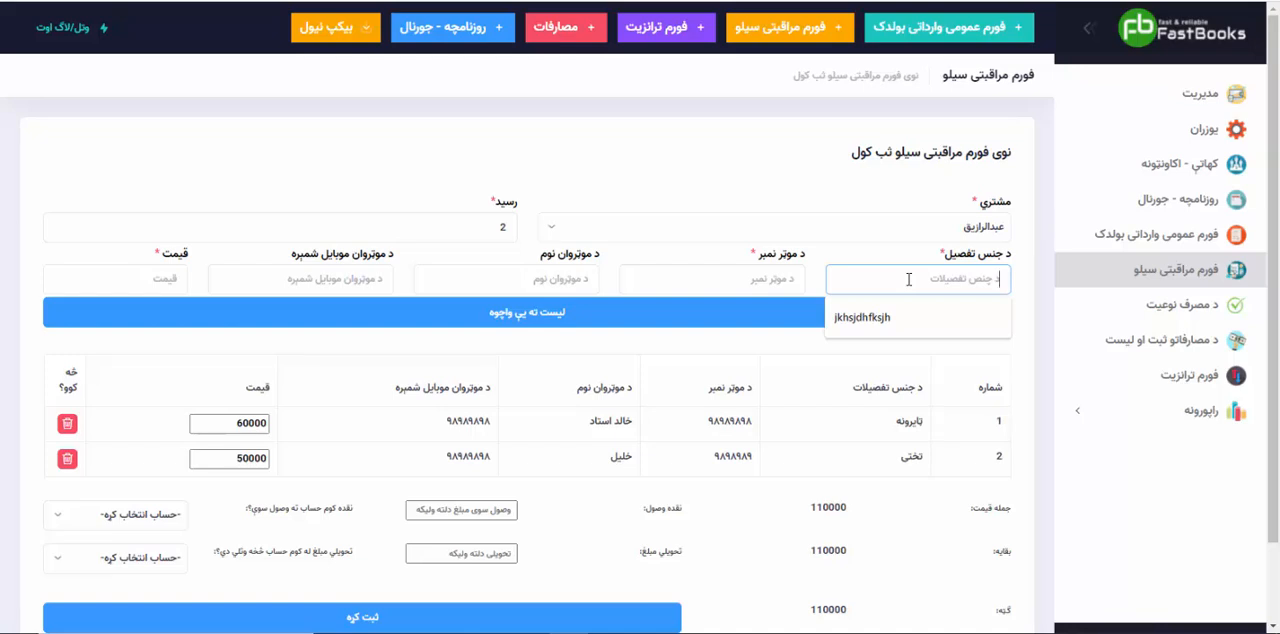
pyautogui.write('بیتری')
pyautogui.press('Tab')
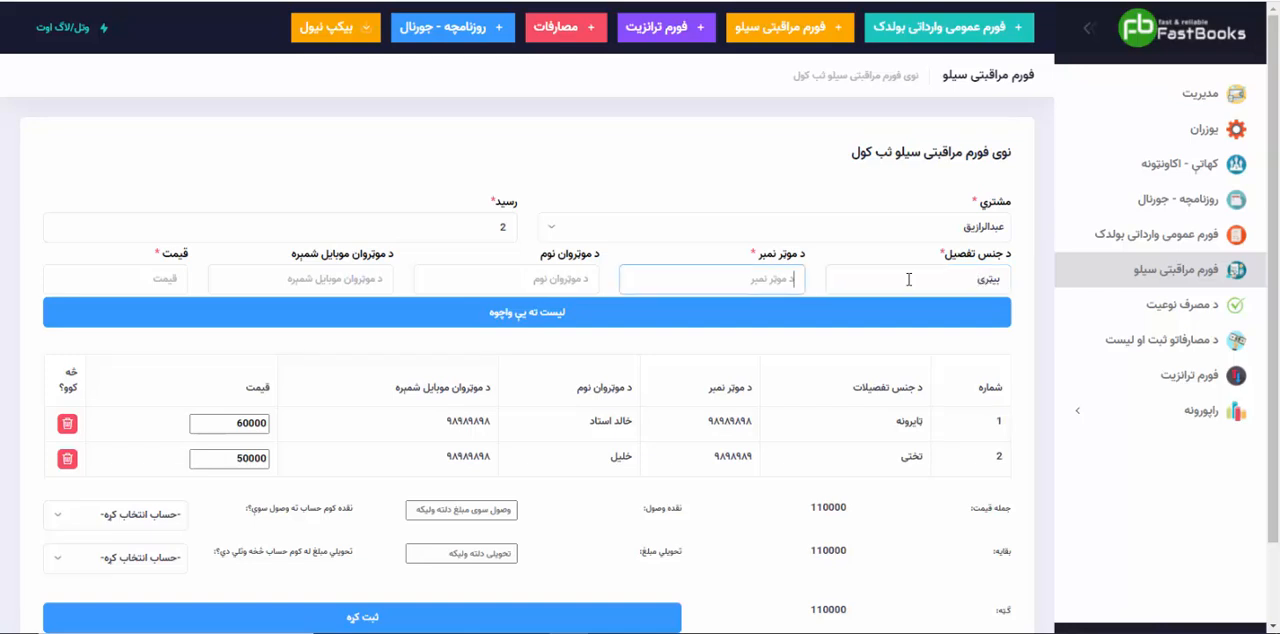
pyautogui.write('۹۸۹۸۹۸۹')
pyautogui.press('Tab')
pyautogui.write('کریم')
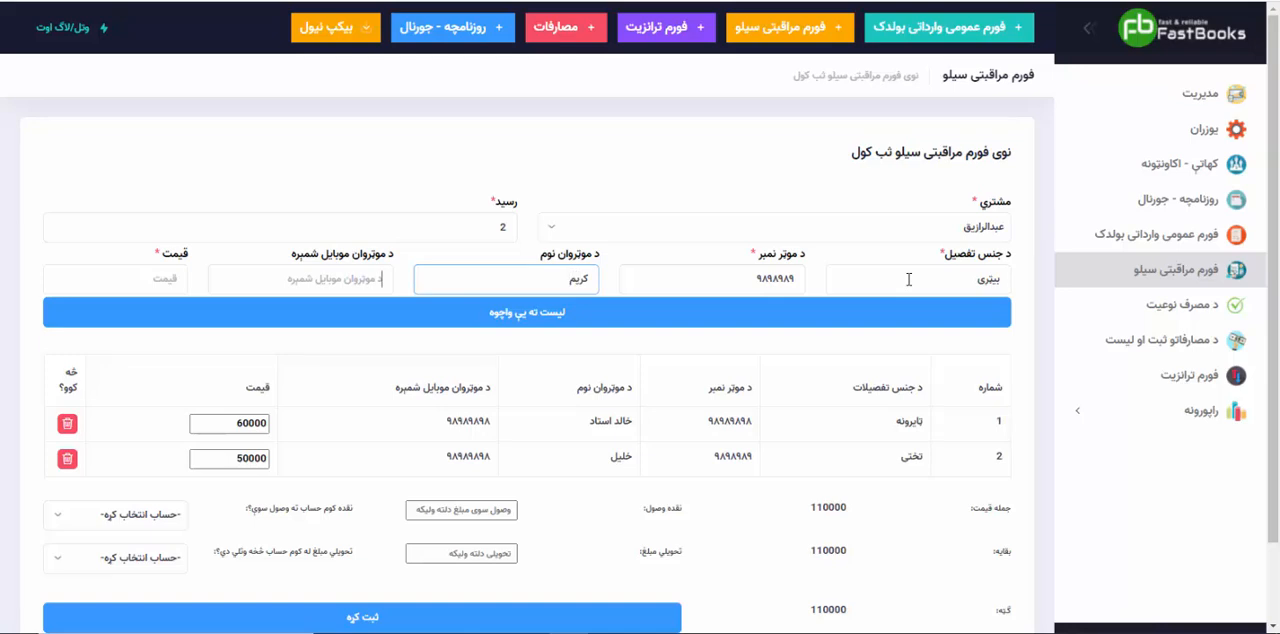
pyautogui.press('Tab')
pyautogui.write('۹۸۹۸۹۸')
pyautogui.press('Tab')
pyautogui.press('super+space')
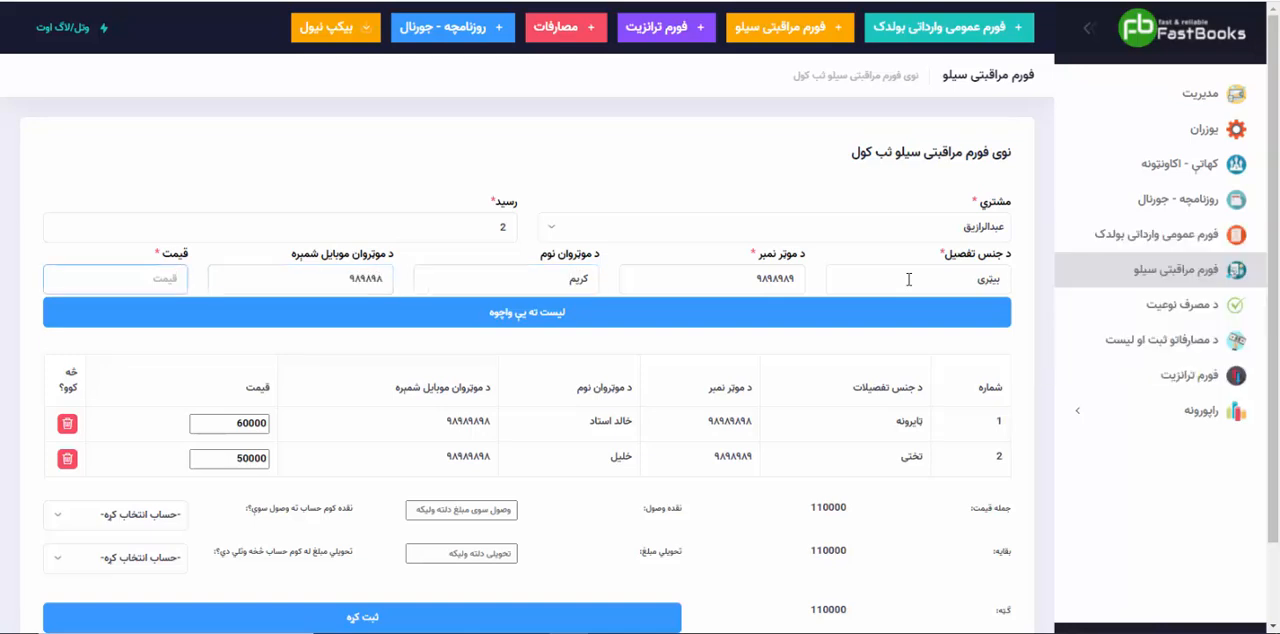
pyautogui.write('70000')
pyautogui.click(694, 320)
# Step: Set the cash received ("نقده وصول") to 50000 and choose the fourth listed account as the receiving account
pyautogui.scroll(-2, 687, 458)
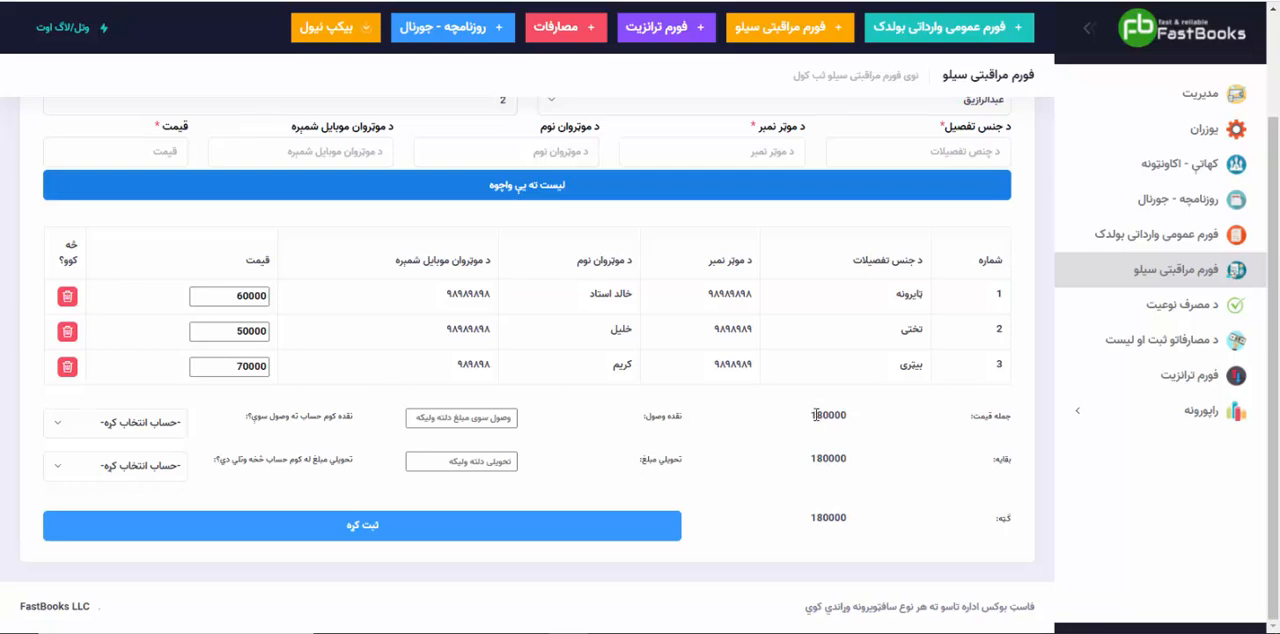
pyautogui.moveTo(813, 414); pyautogui.dragTo(860, 416)
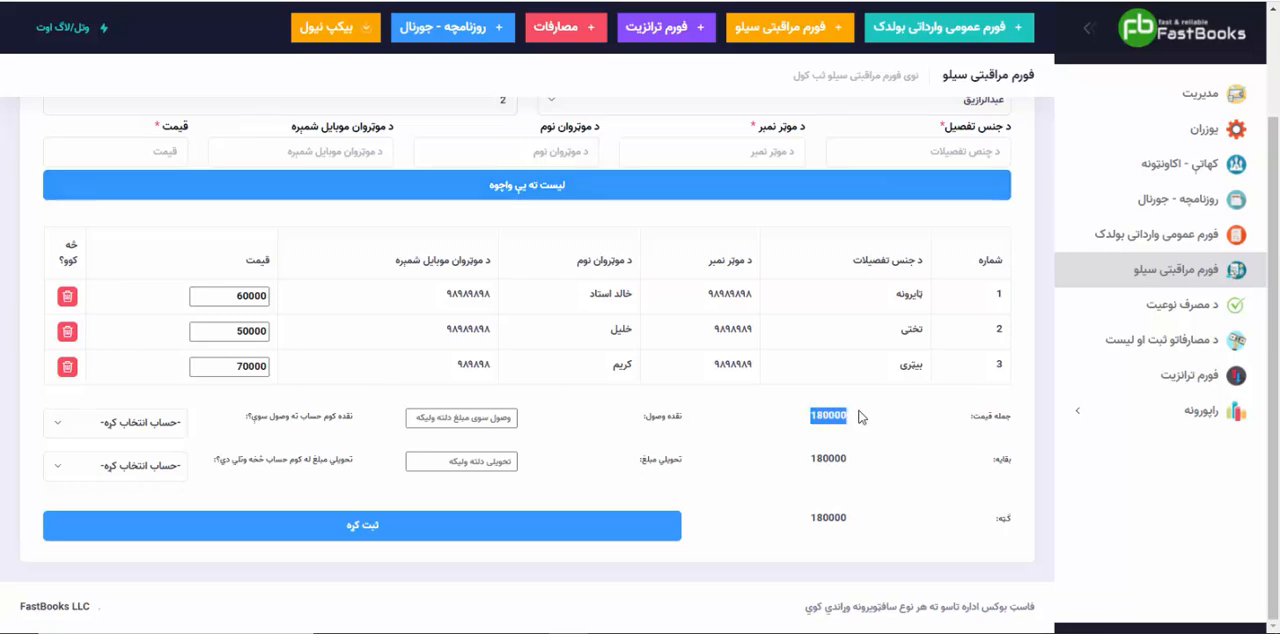
pyautogui.click(481, 419)
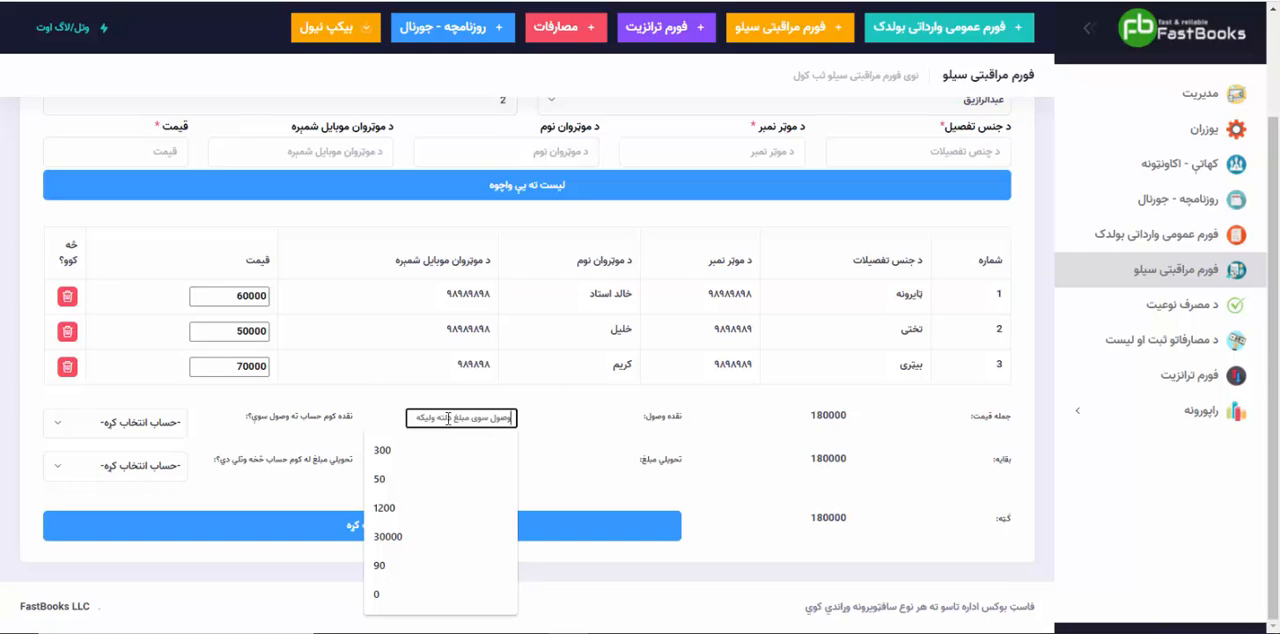
pyautogui.write('500000')
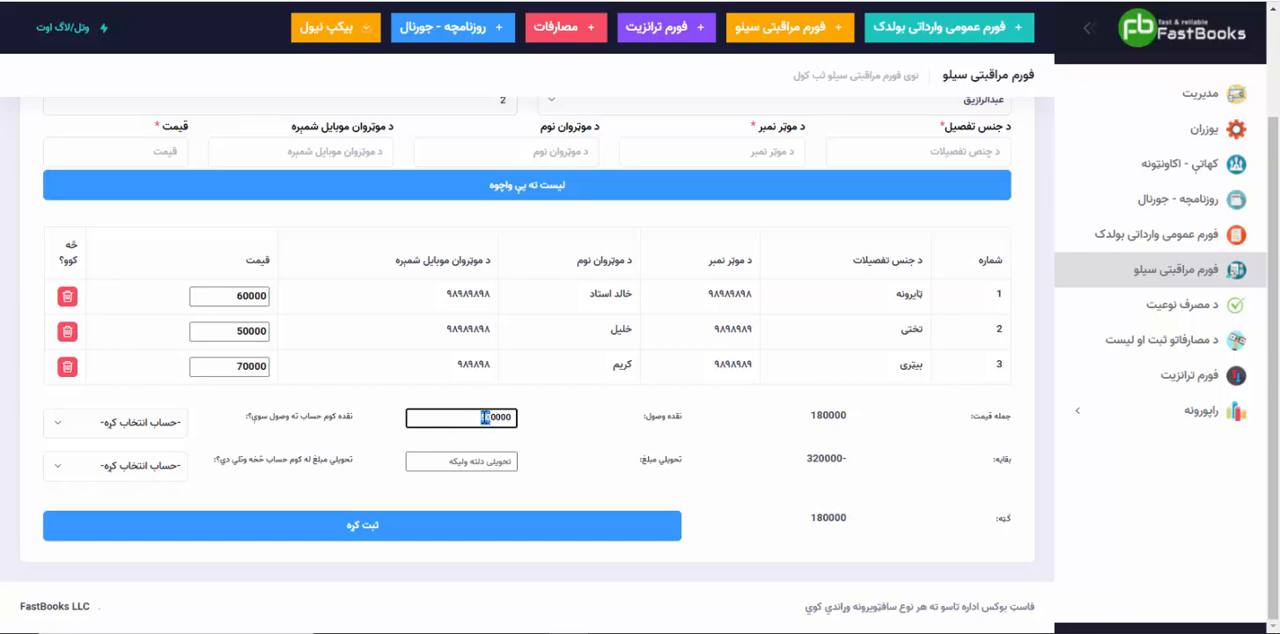
pyautogui.press('BackSpace')
pyautogui.click(361, 435)
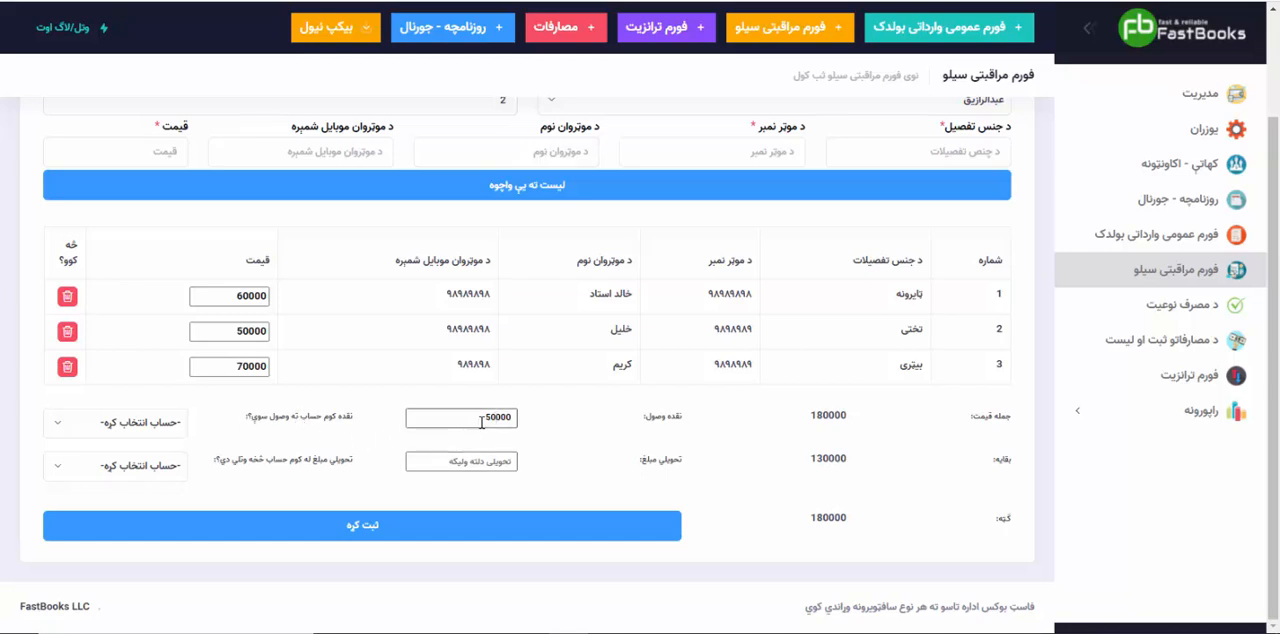
pyautogui.click(165, 425)
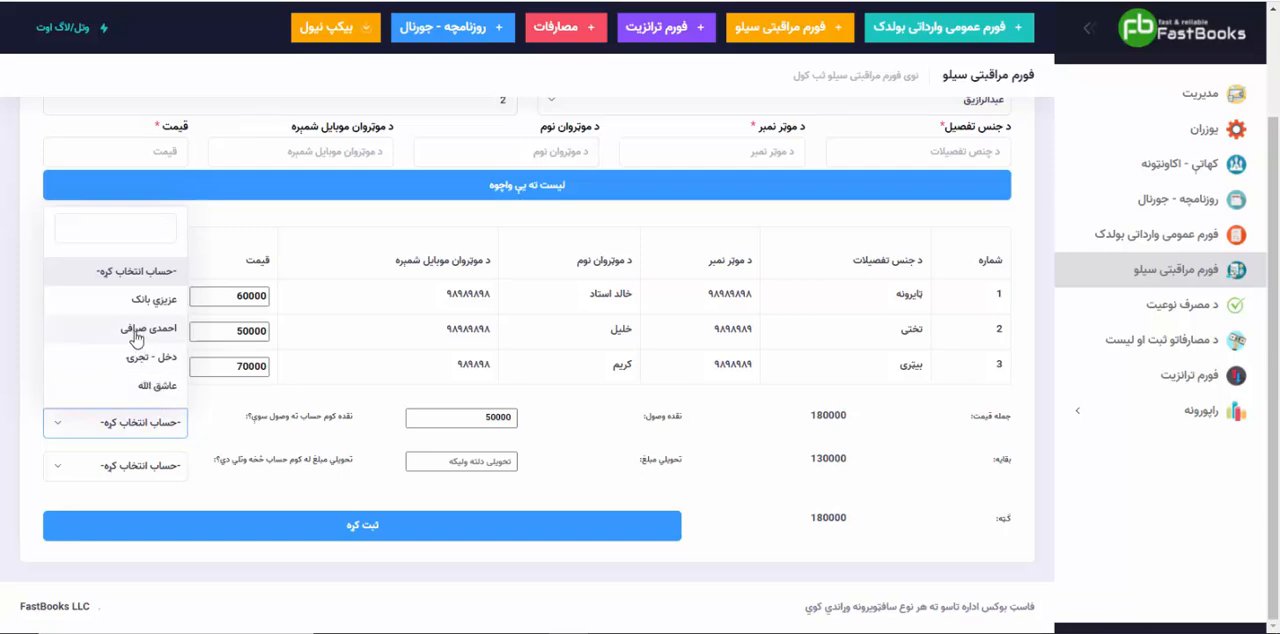
pyautogui.click(146, 387)
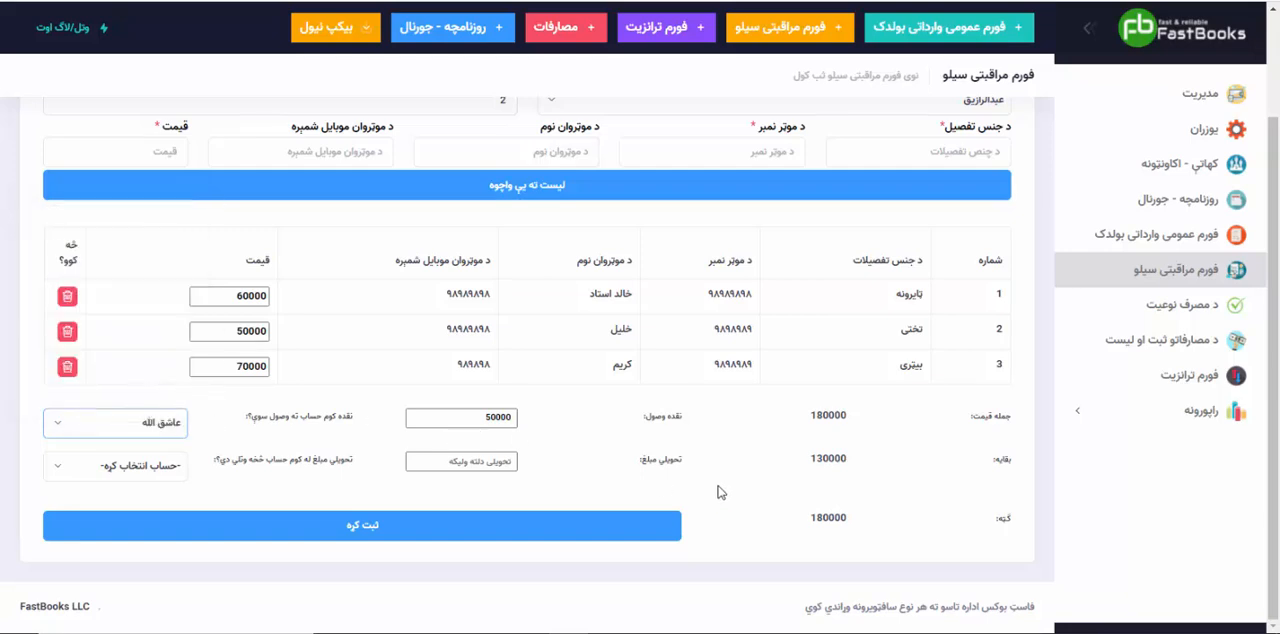
# Step: Set the delivered amount ("تحویلي مبلغ") to 50000 and pay it from the same account that receives the cash
pyautogui.click(477, 462)
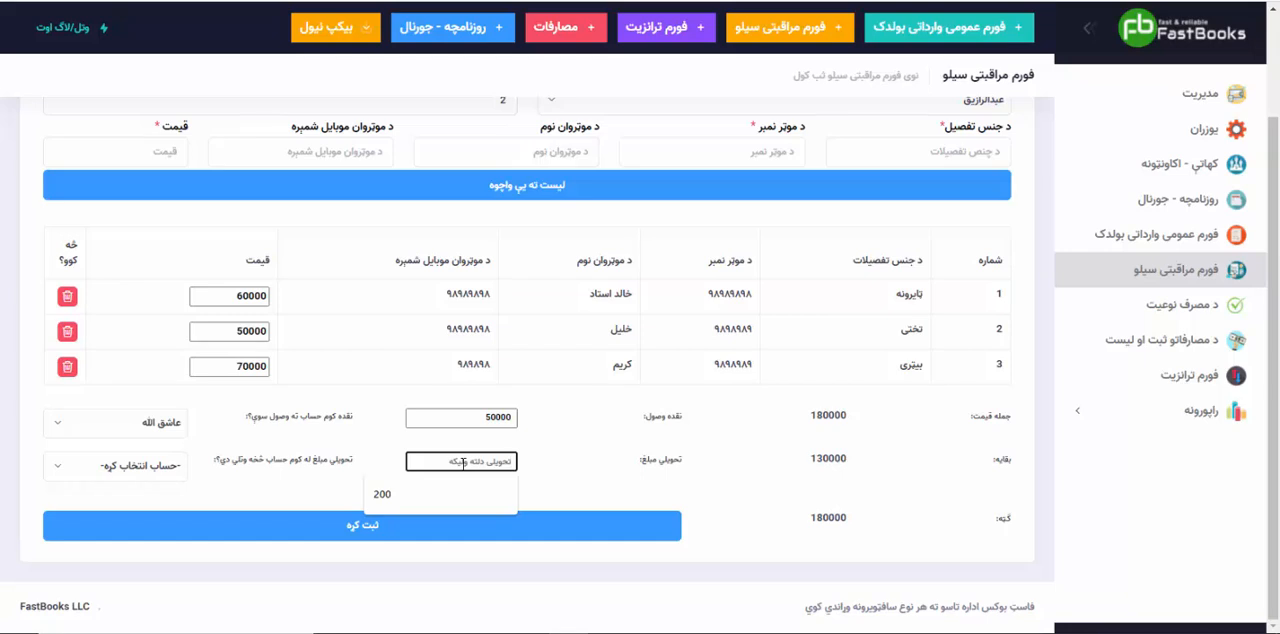
pyautogui.doubleClick(814, 415)
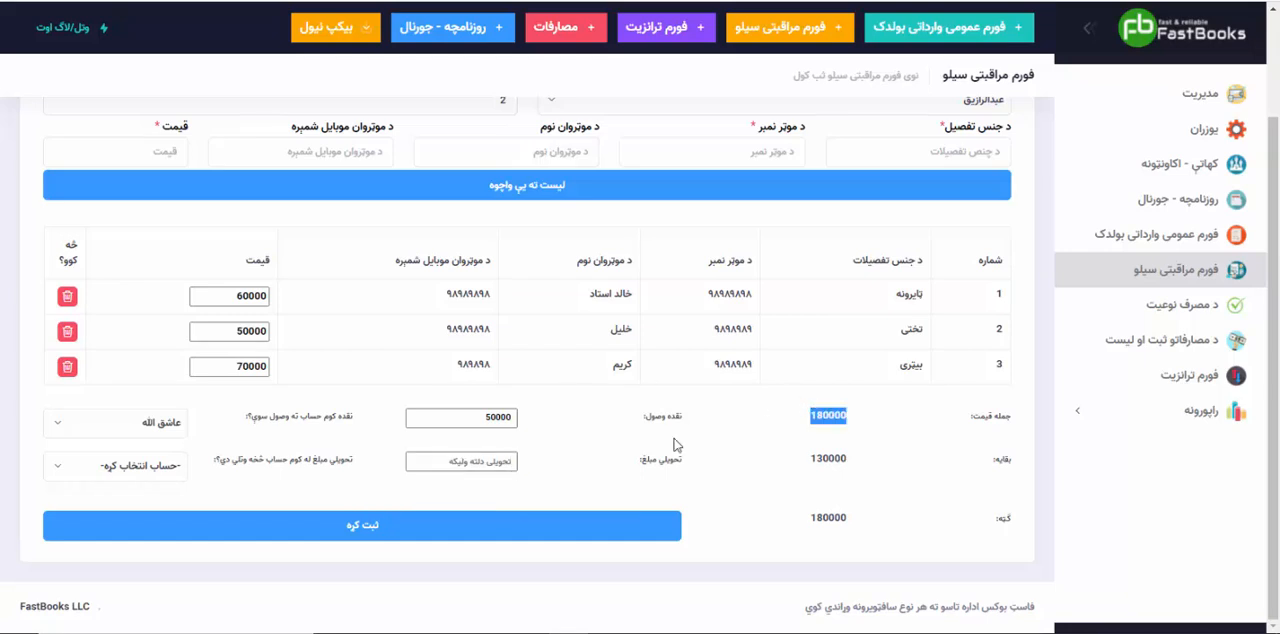
pyautogui.click(603, 474)
pyautogui.click(476, 462)
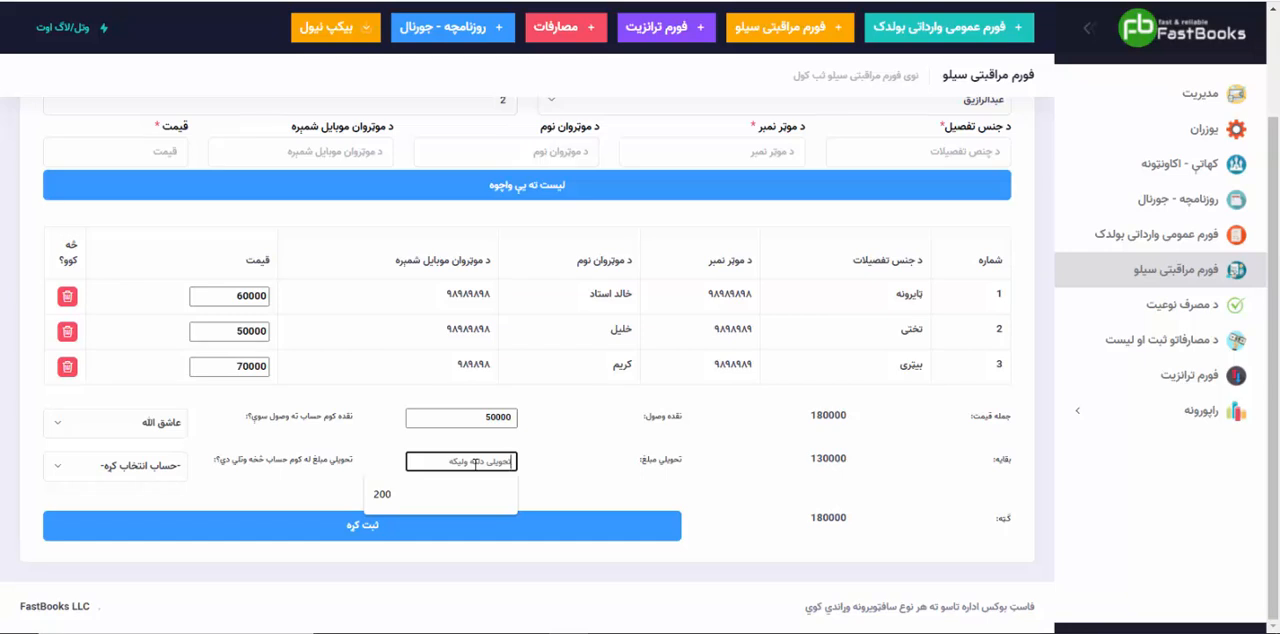
pyautogui.write('500000')
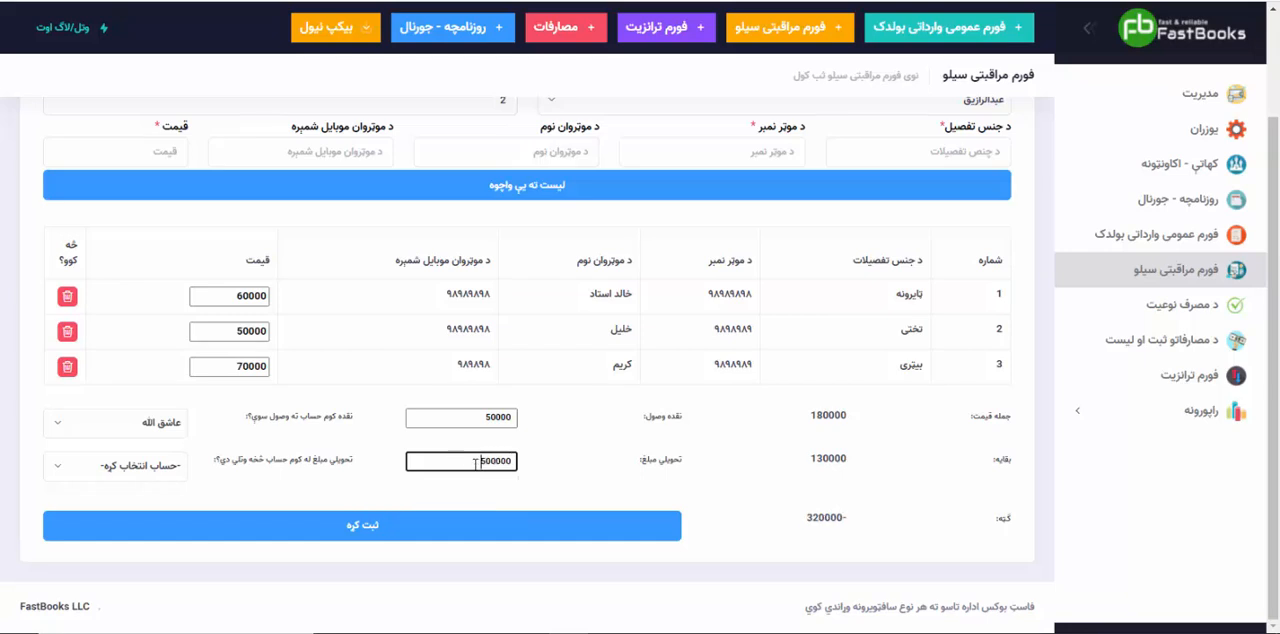
pyautogui.press('BackSpace')
pyautogui.click(155, 467)
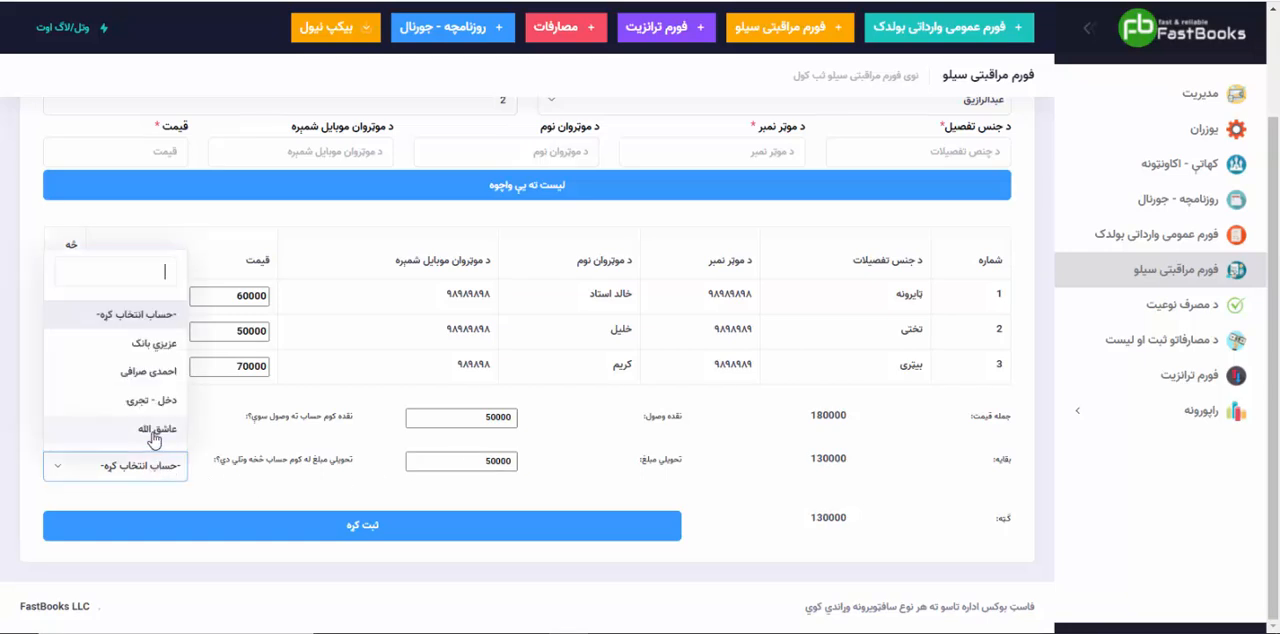
pyautogui.click(155, 428)
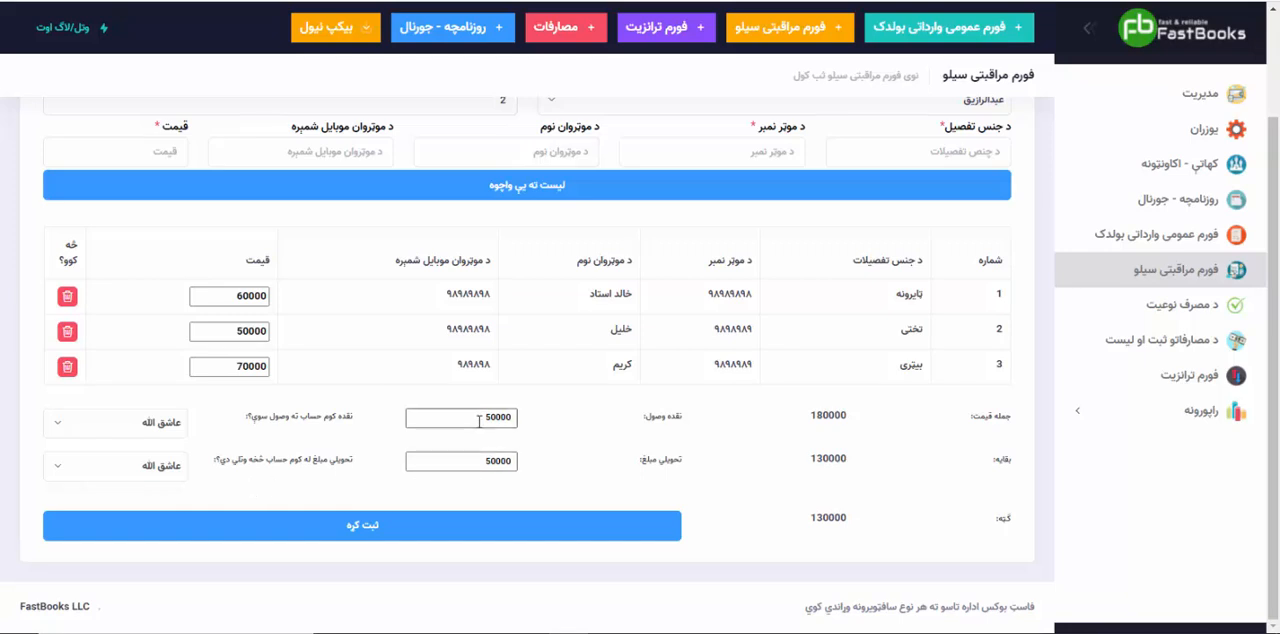
# Step: Change the cash received to 150000 and the delivered amount to 100000
pyautogui.moveTo(484, 417); pyautogui.dragTo(556, 412)
pyautogui.write('150000')
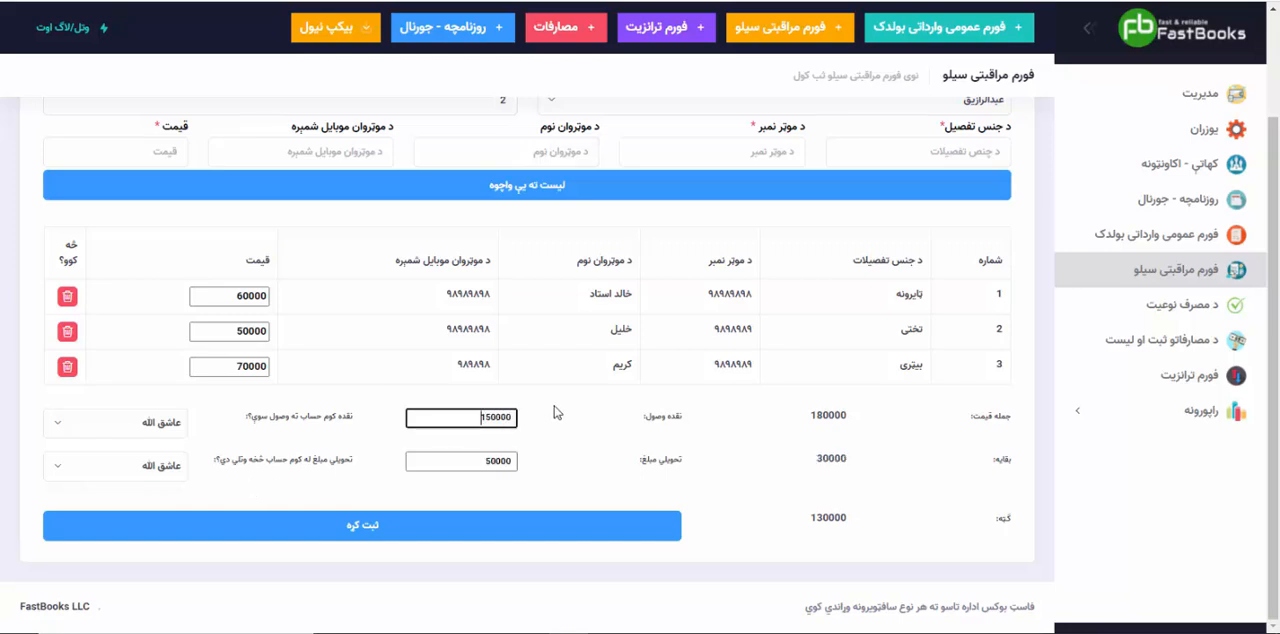
pyautogui.click(557, 454)
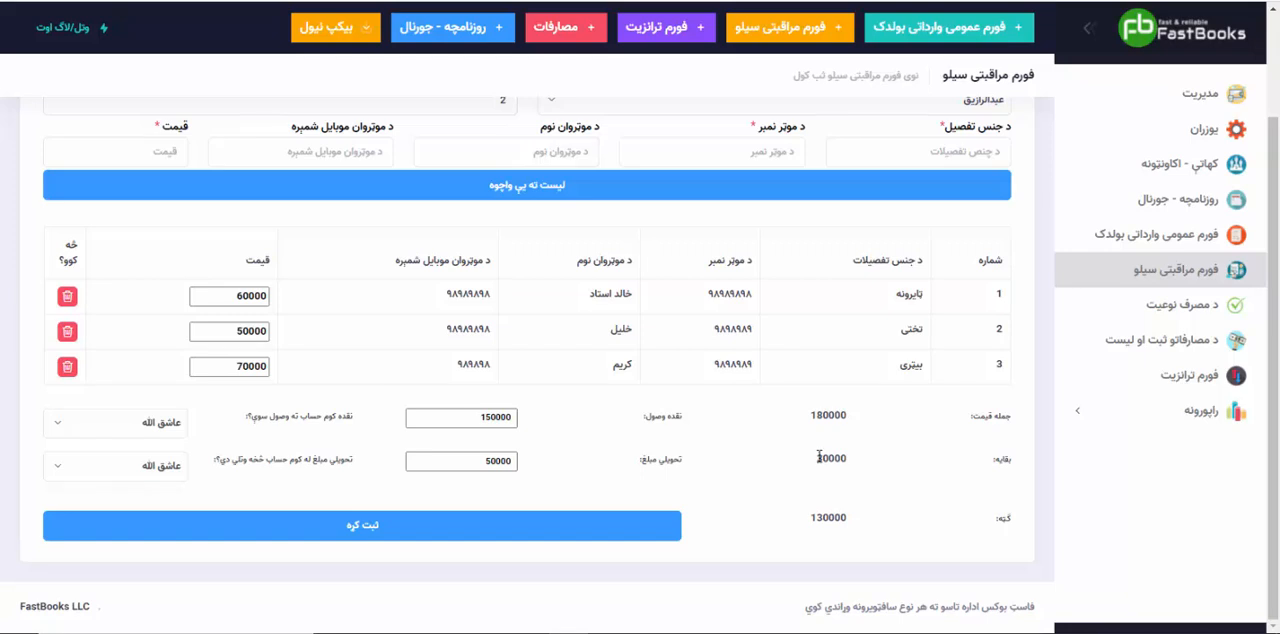
pyautogui.doubleClick(499, 463)
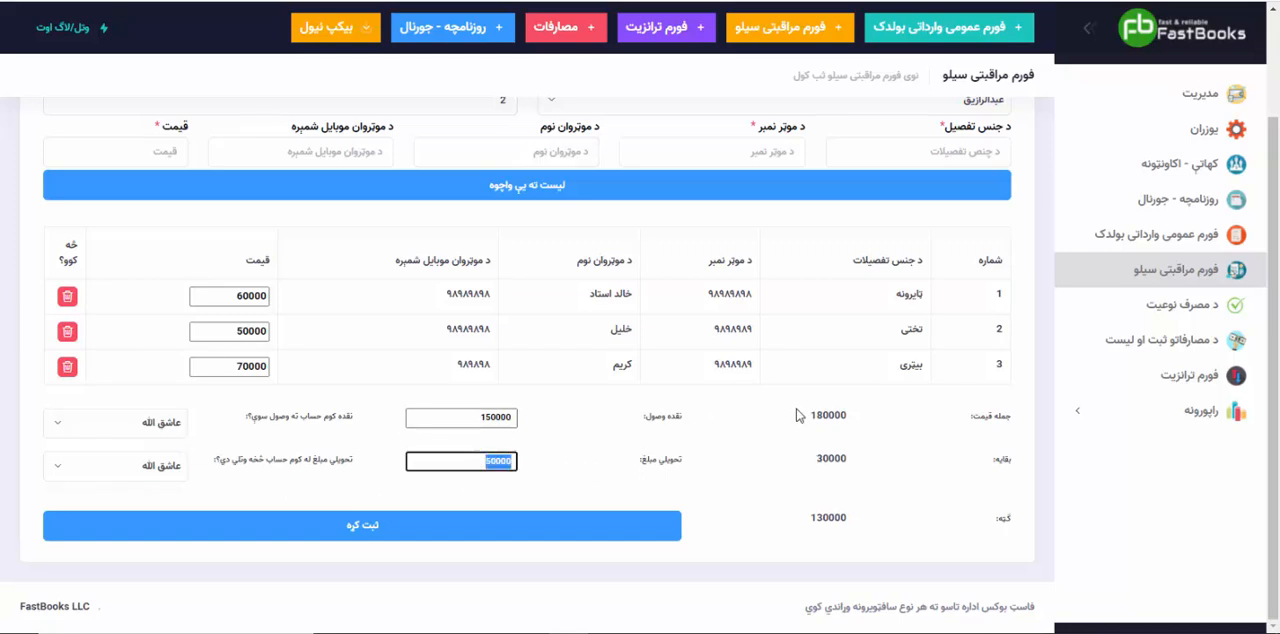
pyautogui.write('100000')
pyautogui.click(472, 487)
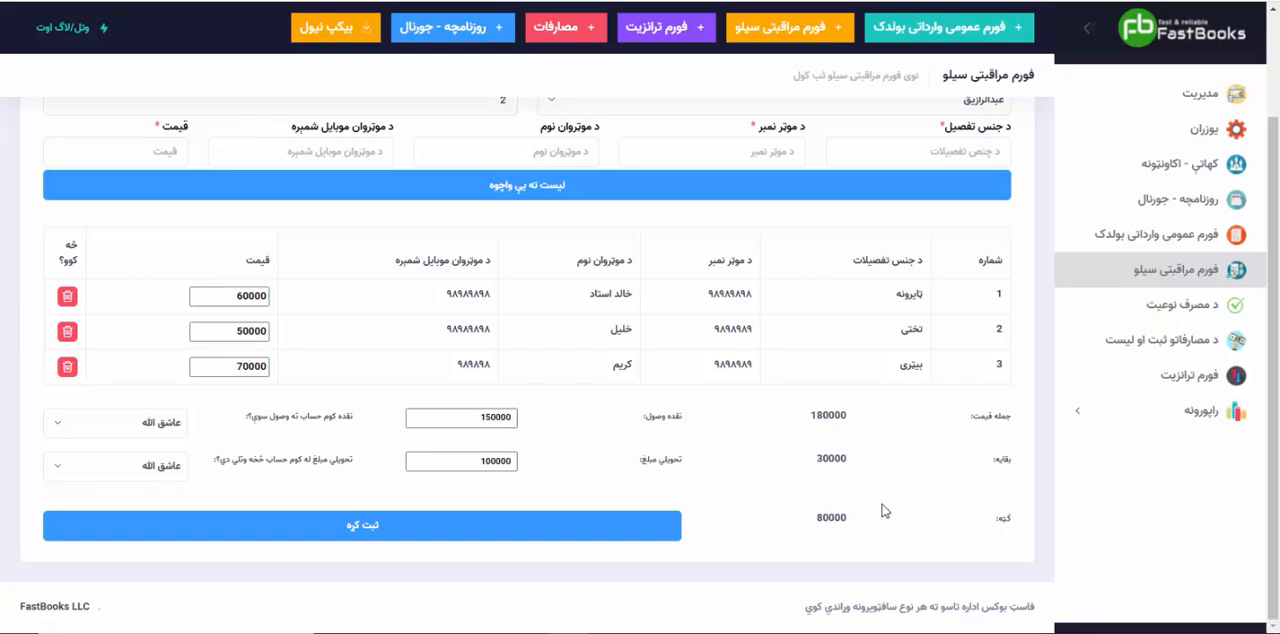
# Step: Register the completed silo inspection form, view its generated invoice, and return to the blank form
pyautogui.moveTo(867, 524); pyautogui.dragTo(774, 520)
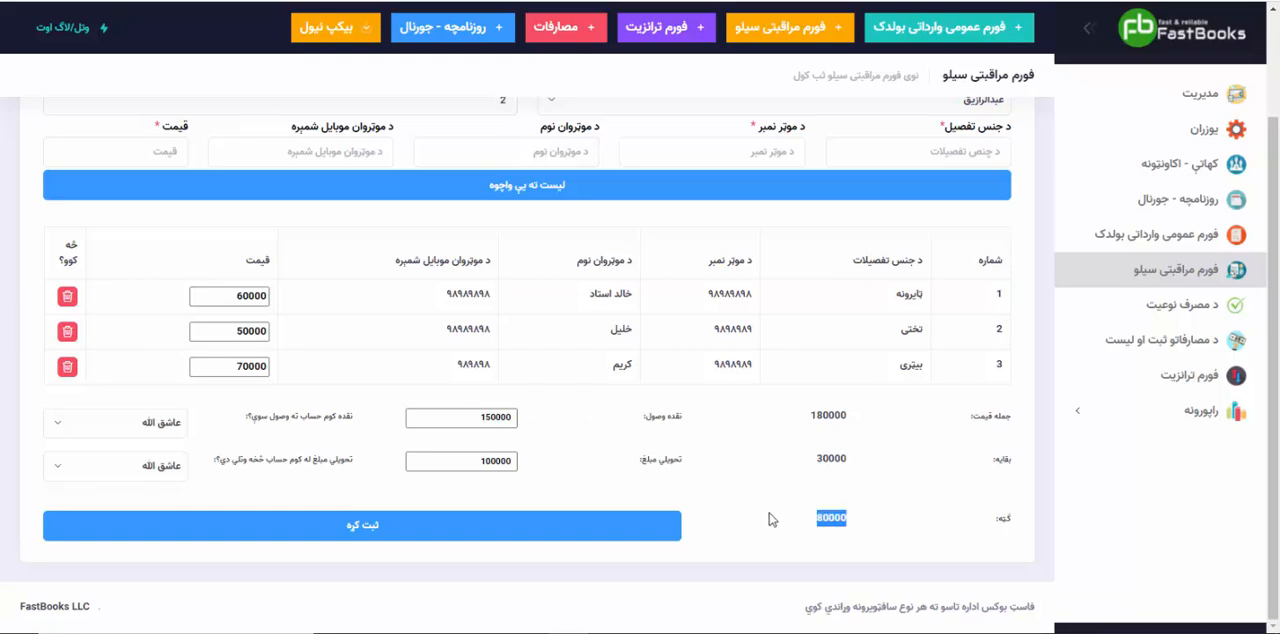
pyautogui.click(163, 472)
pyautogui.click(163, 472)
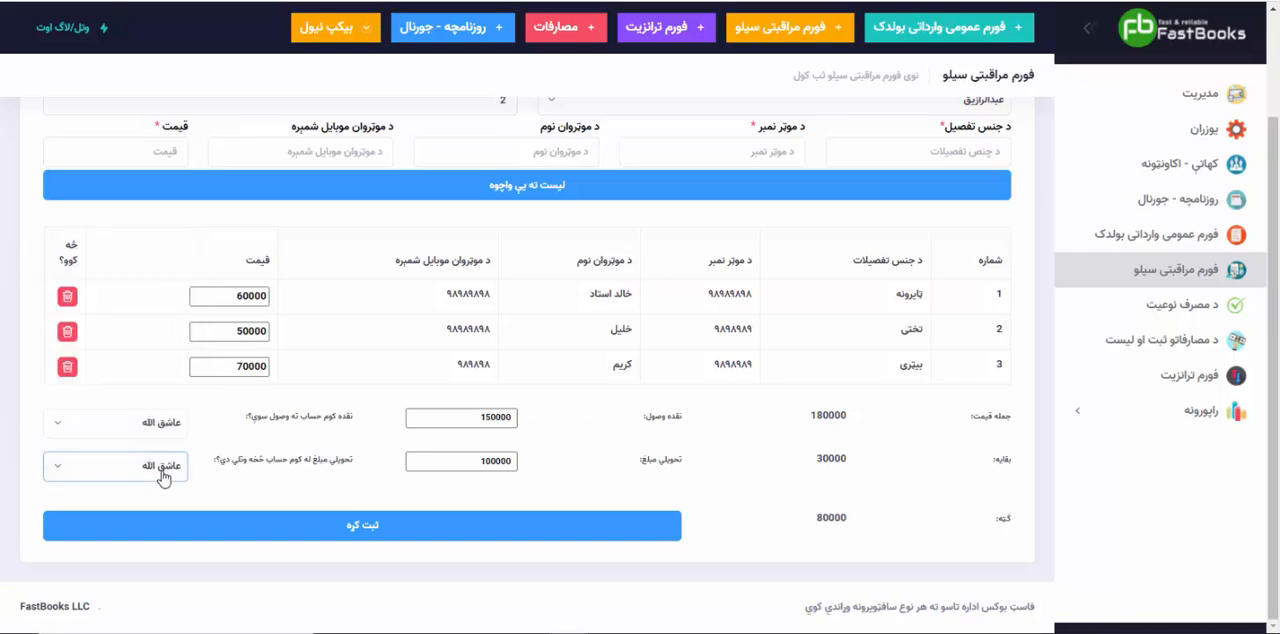
pyautogui.click(311, 531)
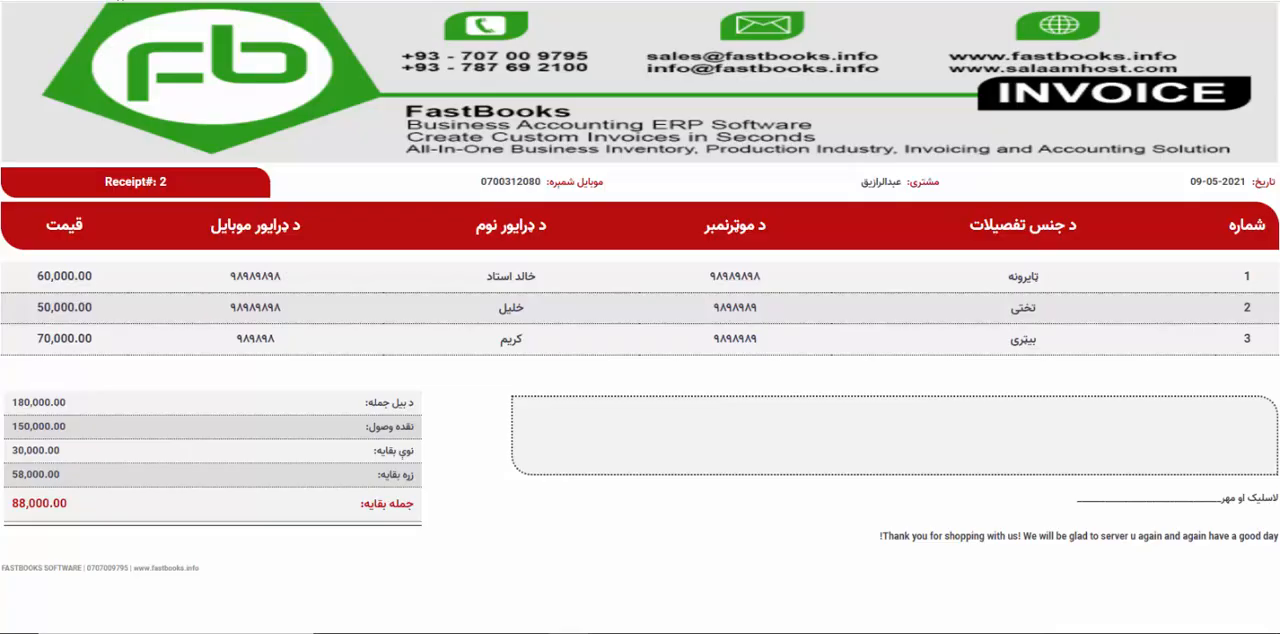
pyautogui.click(130, 1)
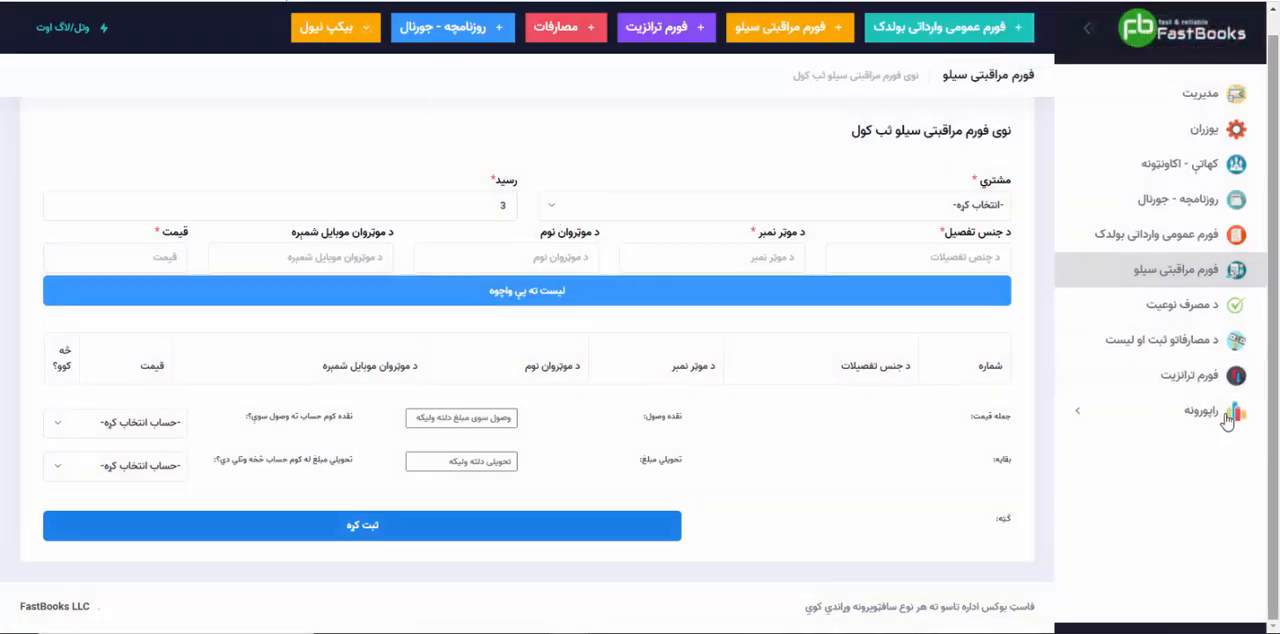
# Step: Generate the customers' ledger report ("د مشتریانو کتاب") for the customer used on the silo form, without date limits
pyautogui.click(1180, 415)
pyautogui.click(1185, 446)
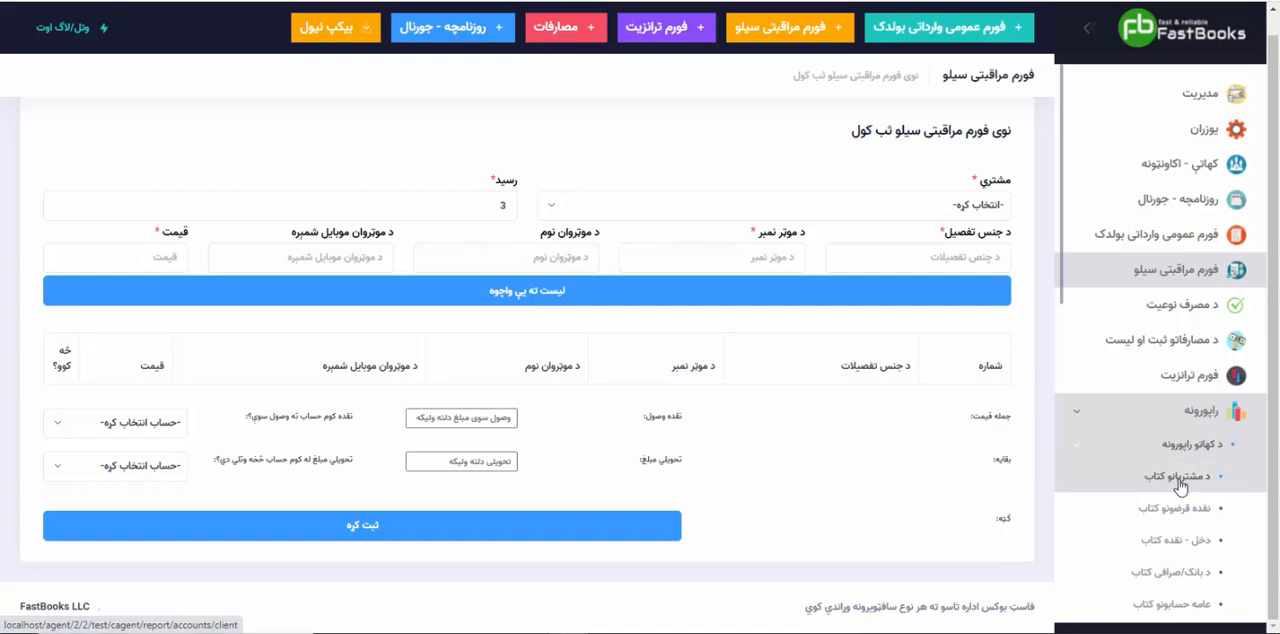
pyautogui.click(1180, 482)
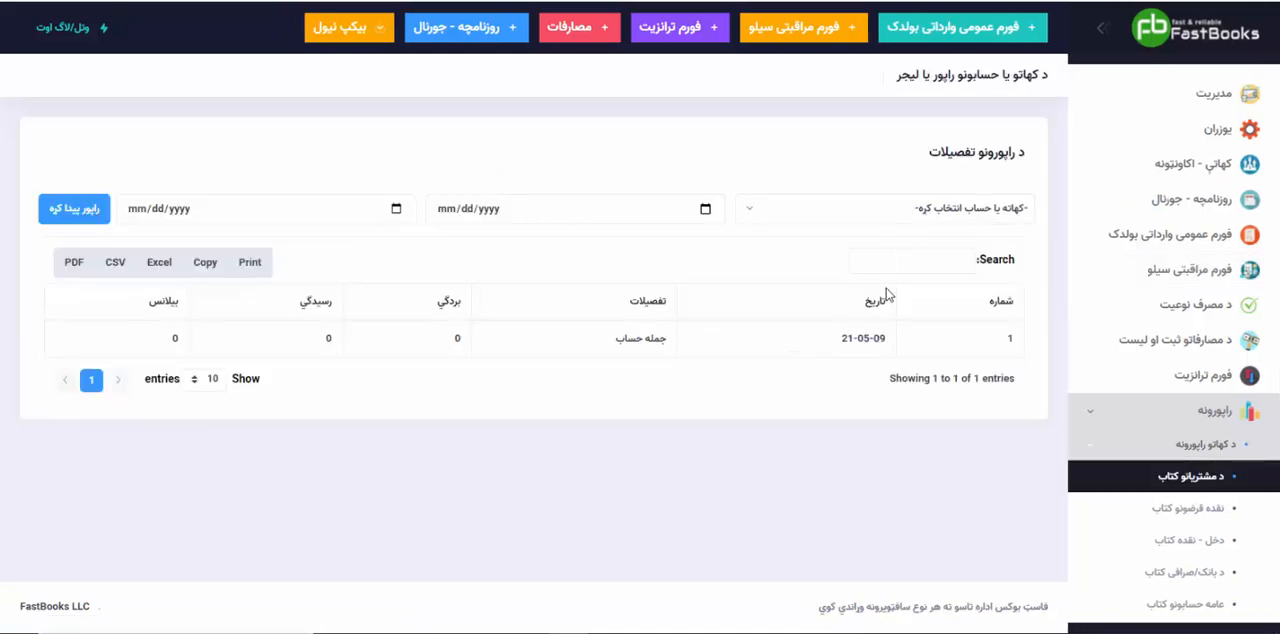
pyautogui.click(923, 222)
pyautogui.click(971, 374)
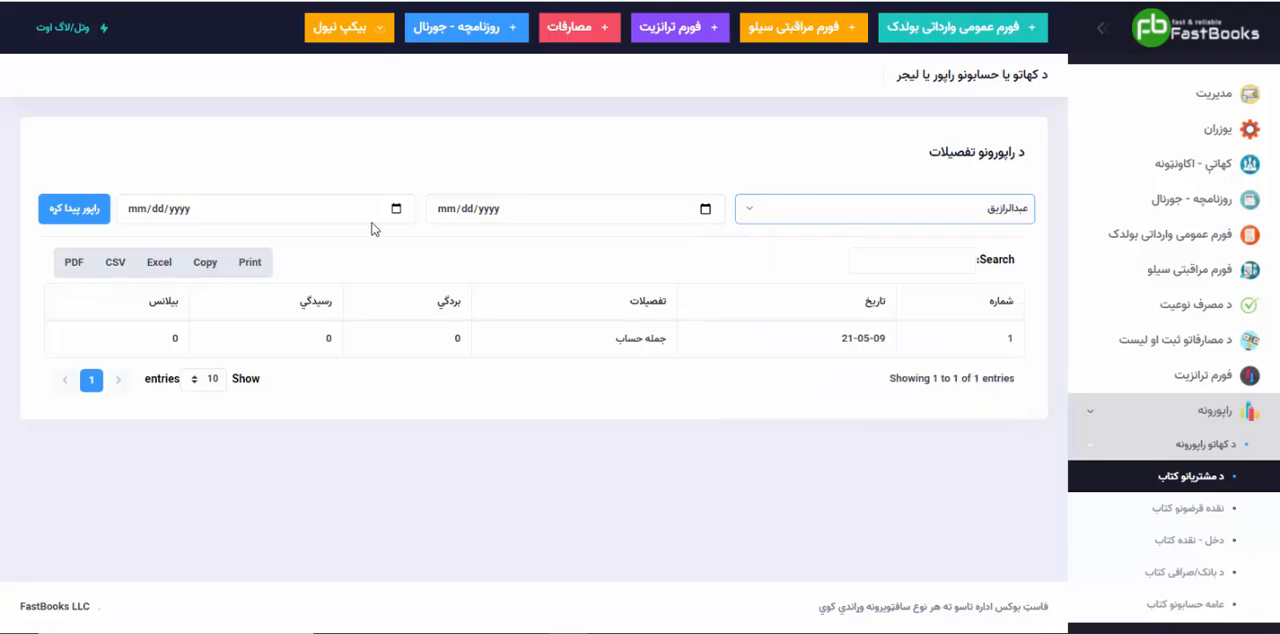
pyautogui.click(89, 218)
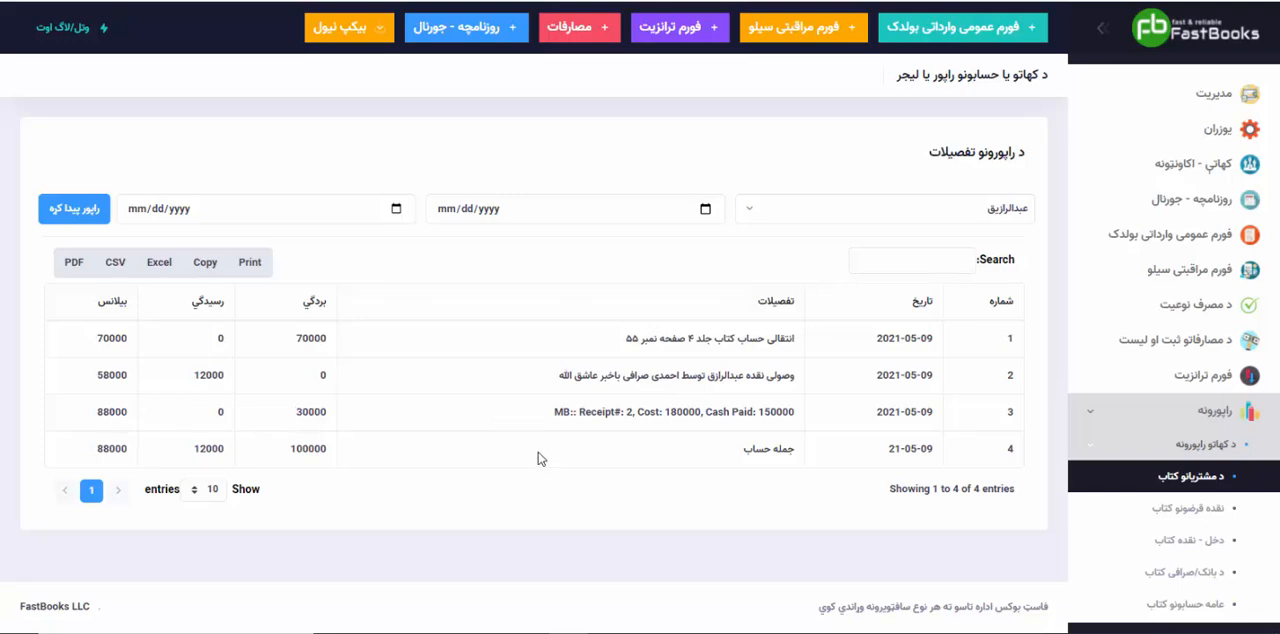
# Step: Generate the general accounts ledger ("عامه حسابونو کتاب") for the account used for the silo payments and review its received and delivered entries
pyautogui.scroll(-1, 1185, 535)
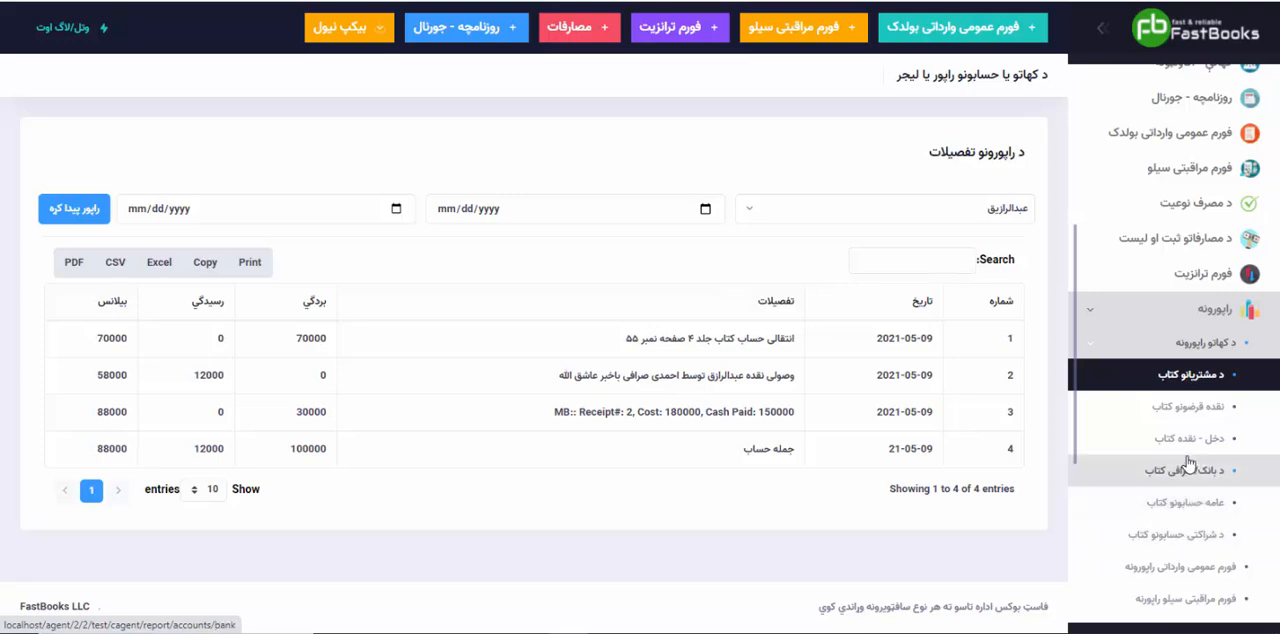
pyautogui.click(1188, 505)
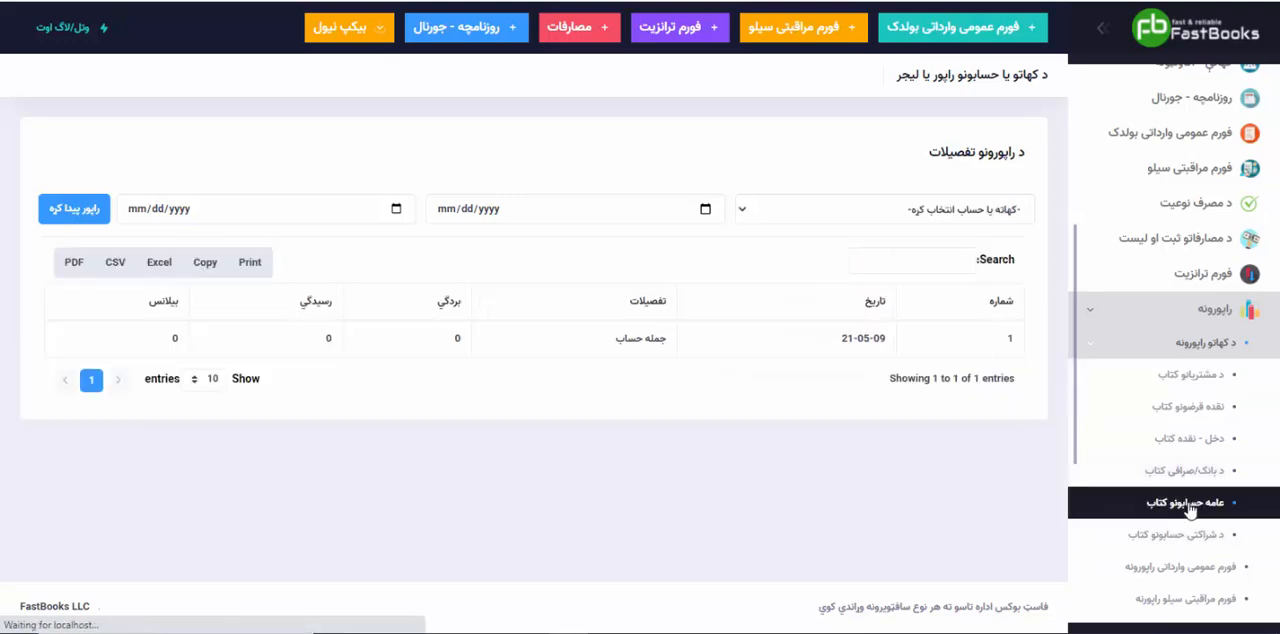
pyautogui.click(928, 214)
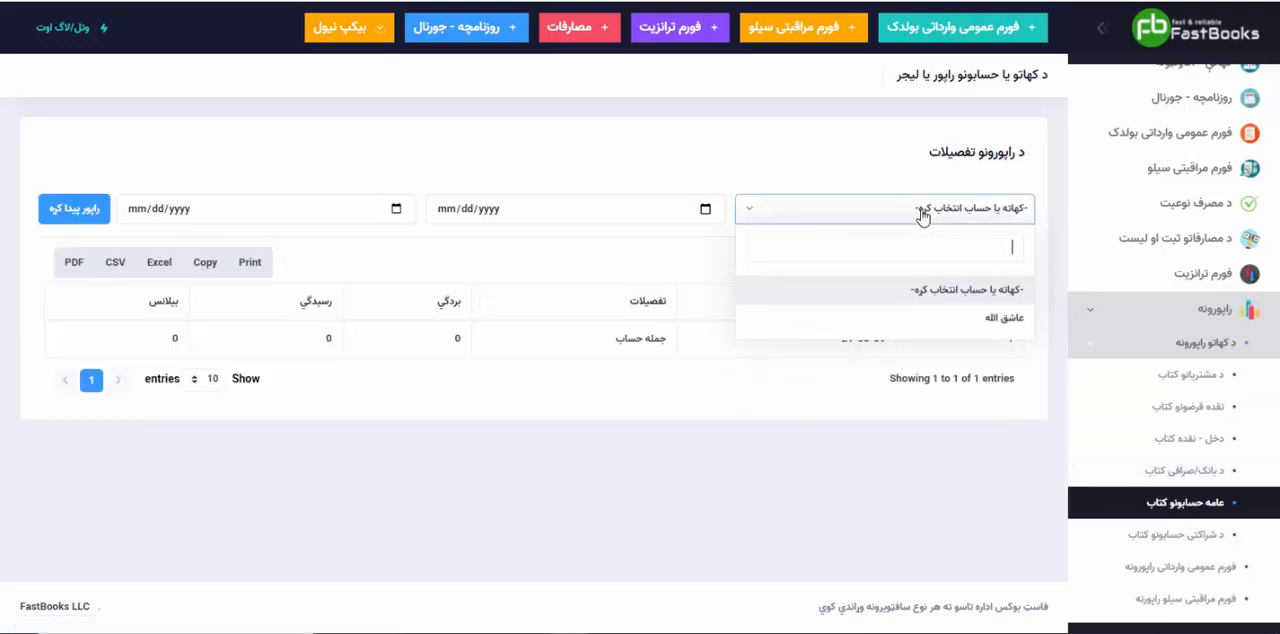
pyautogui.click(958, 318)
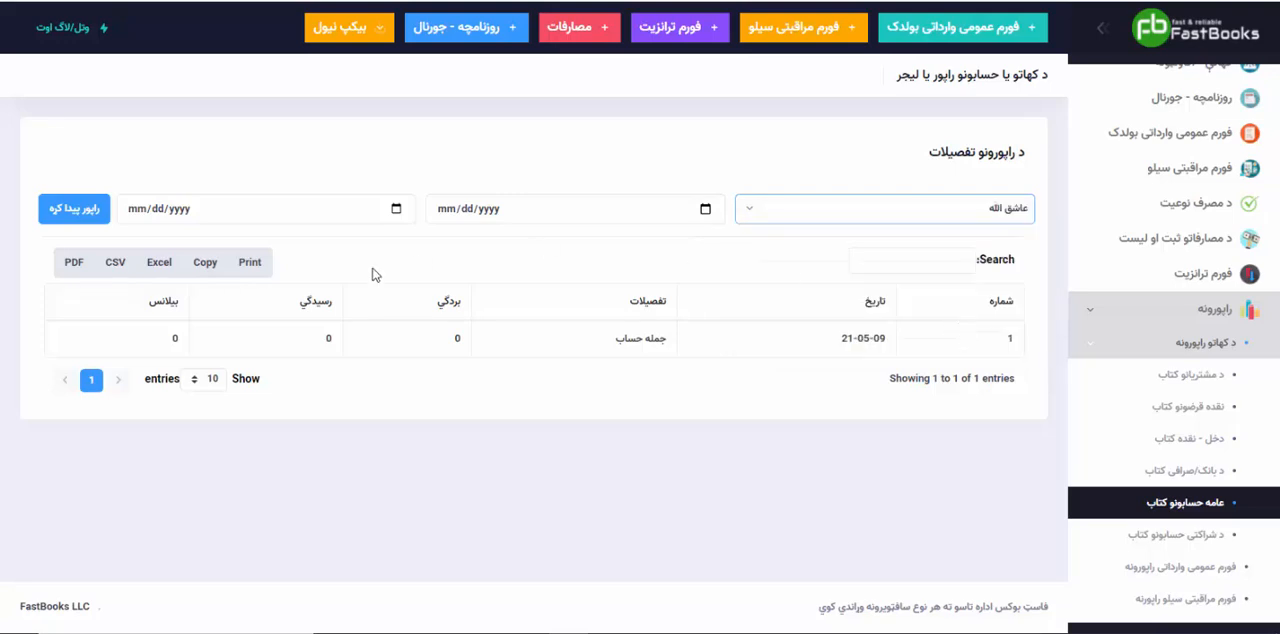
pyautogui.click(76, 211)
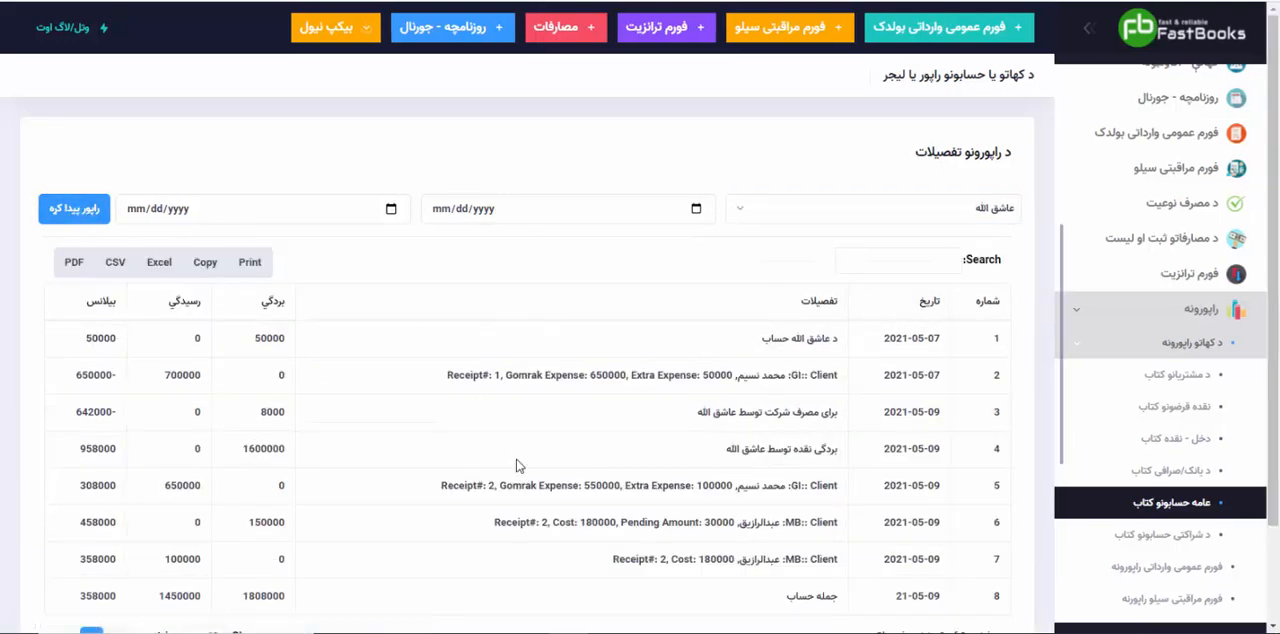
pyautogui.scroll(-2, 770, 450)
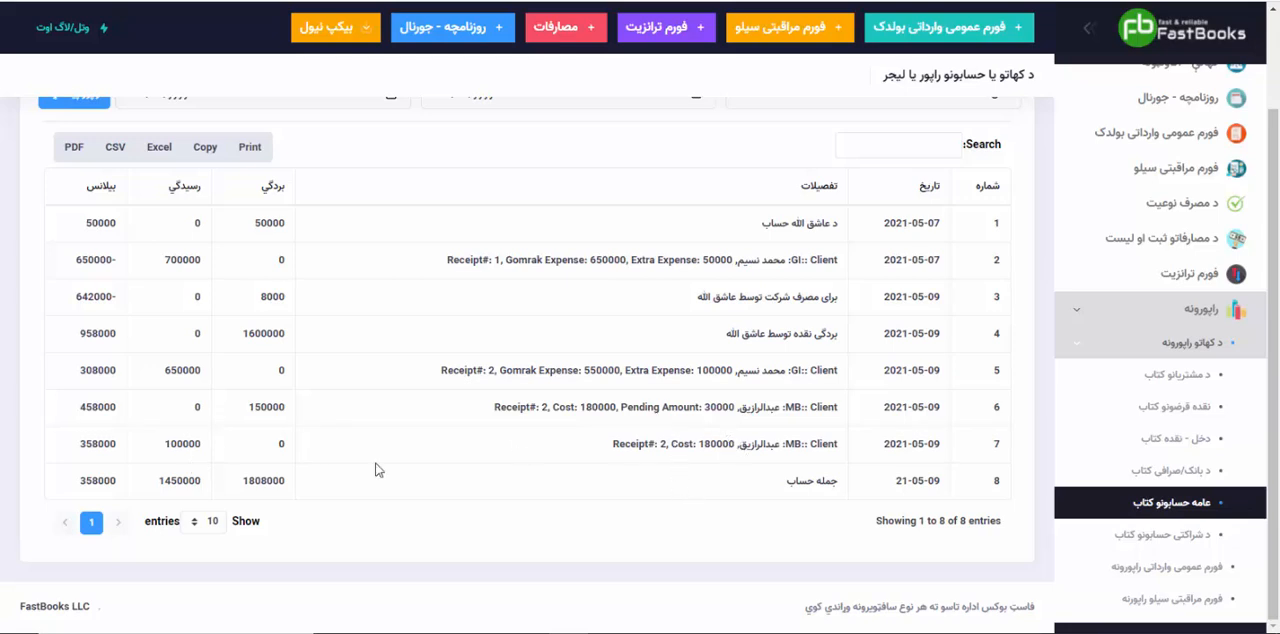
pyautogui.doubleClick(173, 443)
pyautogui.click(192, 441)
pyautogui.click(1080, 311)
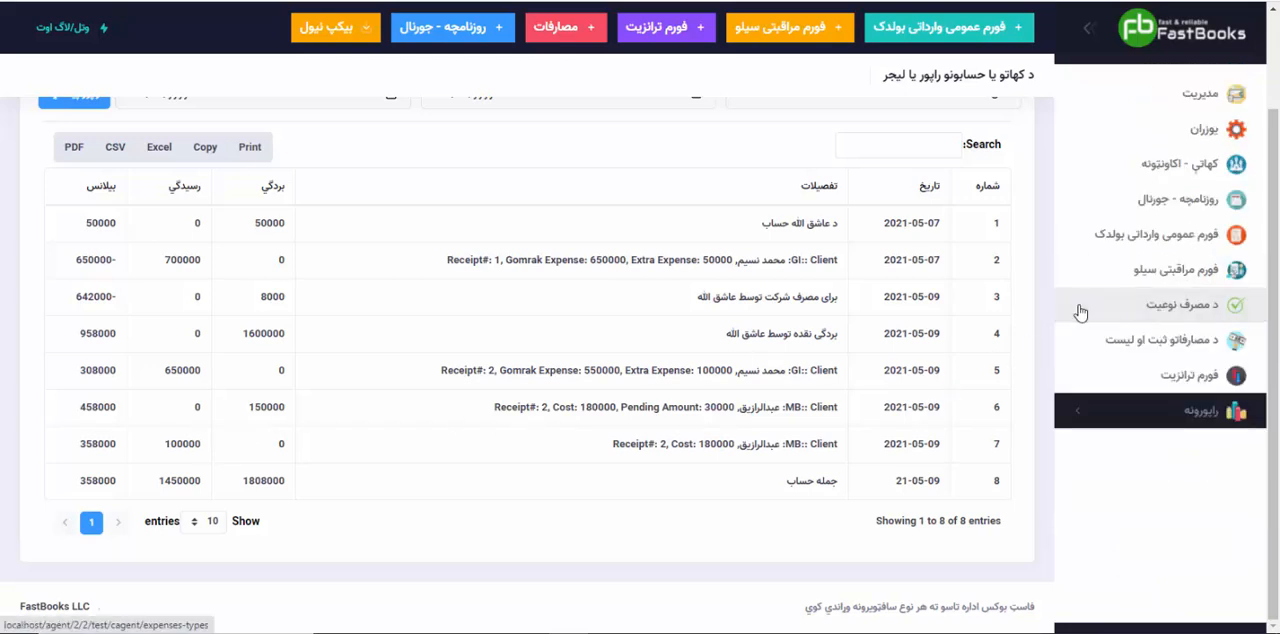